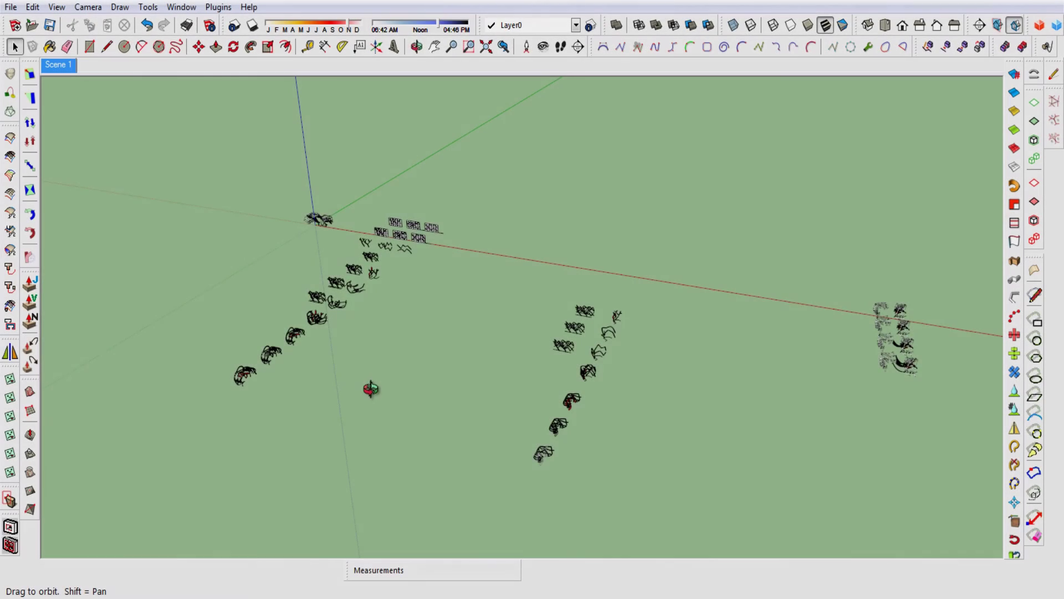
Tilt and zoom in on the ribbon clusters to a low view showing sky
drag(368, 387, 405, 337)
scroll(339, 323, up, 2)
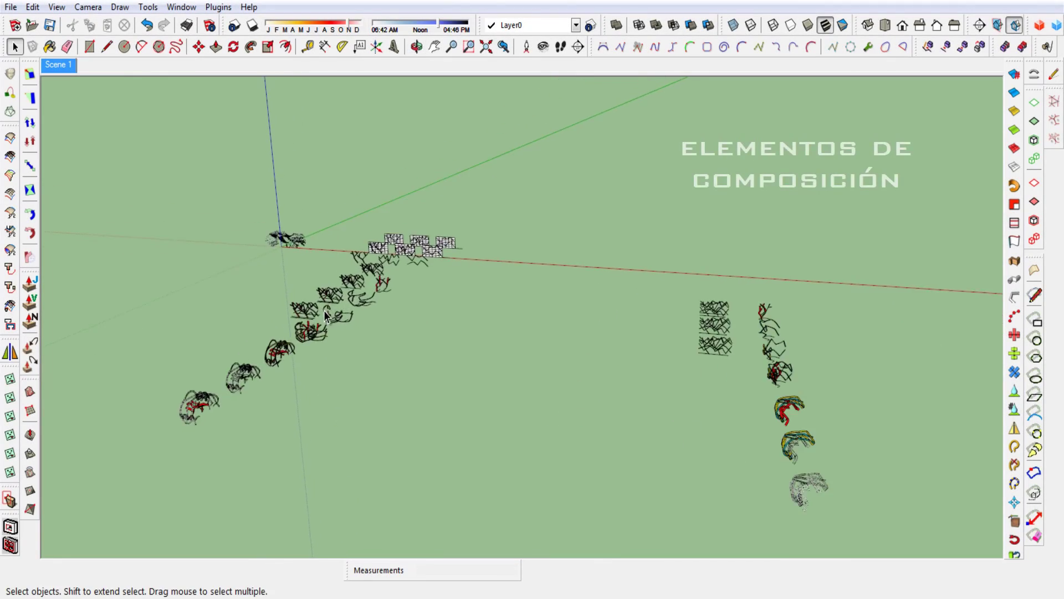
scroll(341, 321, up, 2)
scroll(346, 316, up, 2)
drag(347, 316, 345, 324)
key(space)
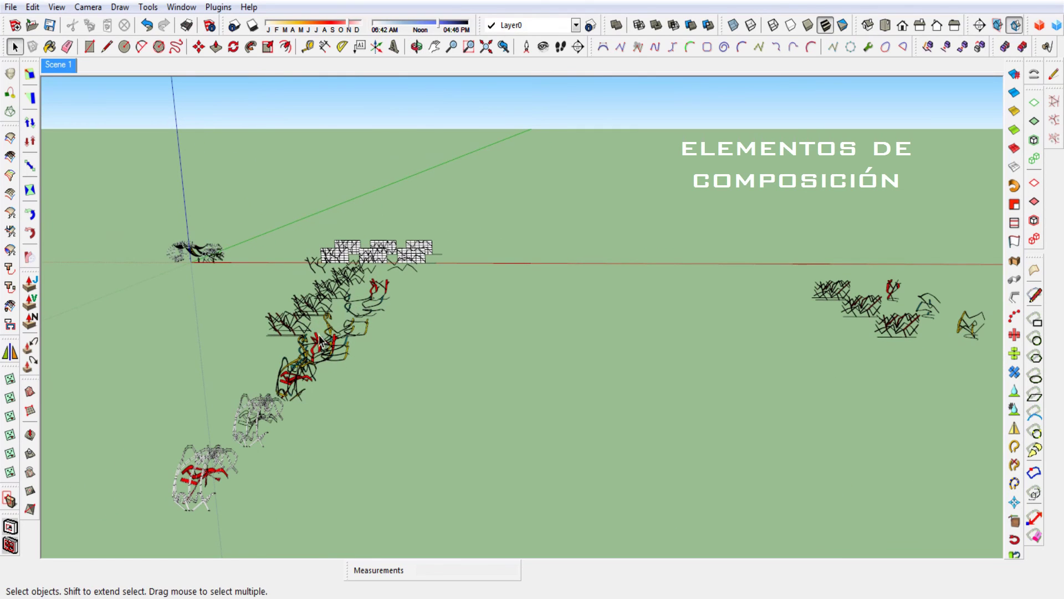
key(space)
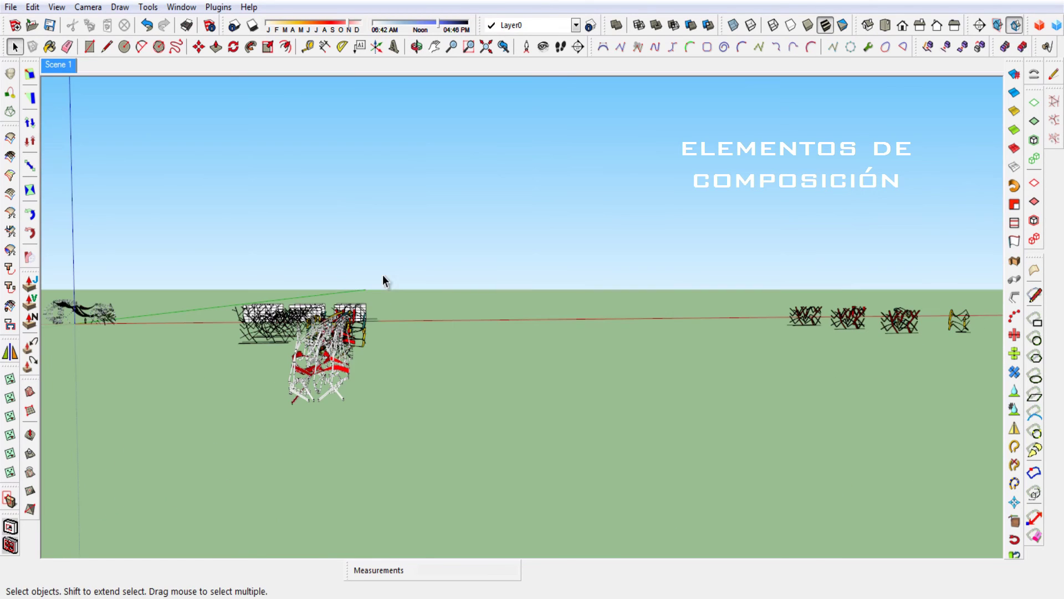
Look down over the spread-out clusters, then restore the saved Scene 1 view
mouse_move(383, 306)
middle_down()
mouse_move(298, 318)
mouse_move(352, 344)
middle_up()
scroll(275, 304, up, 1)
scroll(274, 299, up, 3)
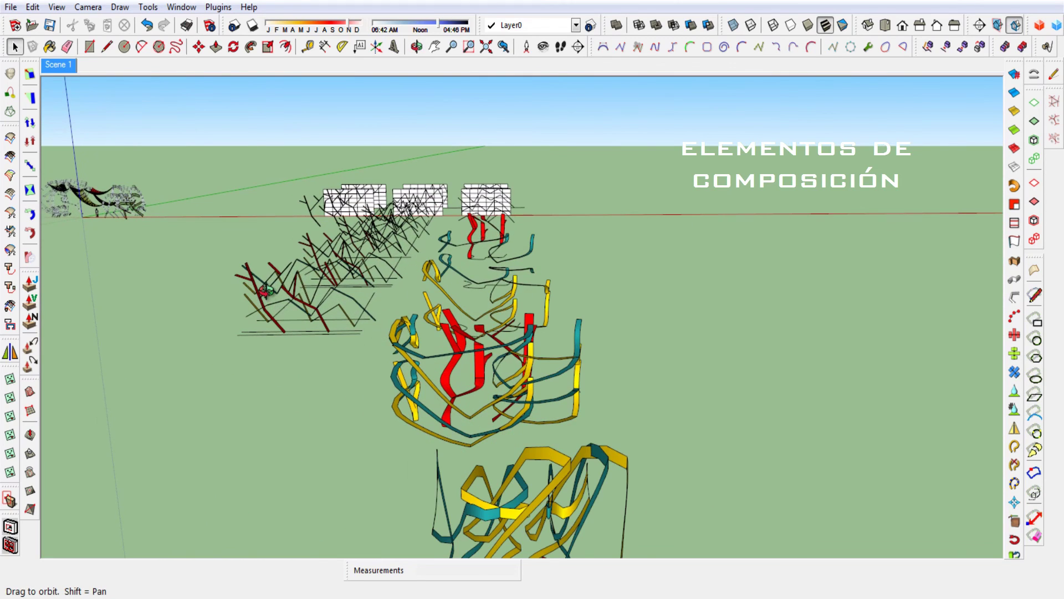
scroll(352, 344, down, 2)
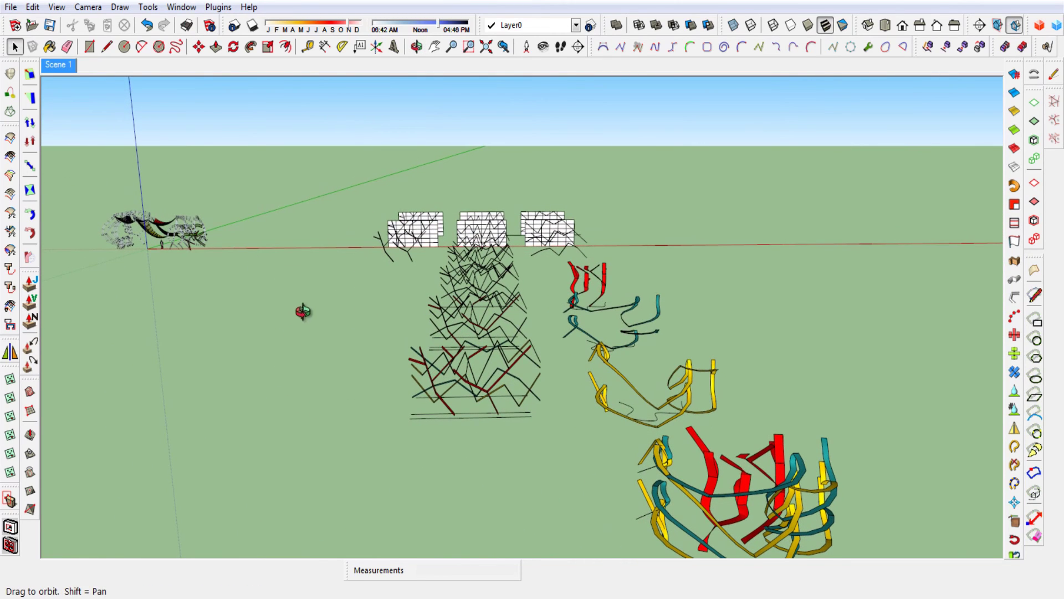
middle_drag(302, 309, 298, 338)
click(71, 68)
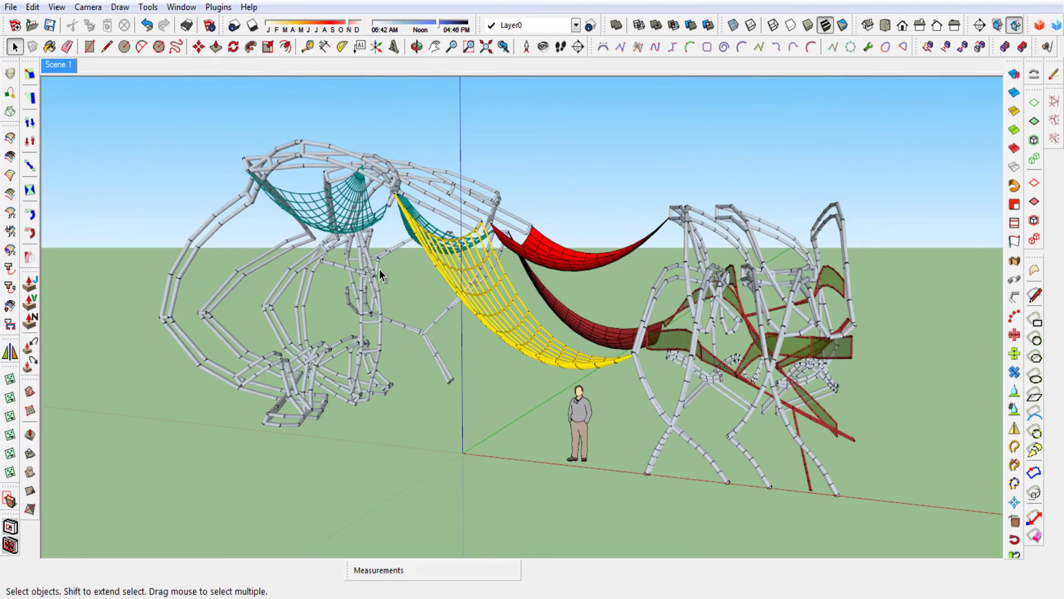
Orbit past the frame structures and zoom in on the white panel and zigzag array
mouse_move(212, 209)
middle_down()
mouse_move(313, 278)
mouse_move(310, 244)
mouse_move(313, 370)
mouse_move(572, 195)
mouse_move(841, 216)
mouse_move(703, 285)
mouse_move(566, 328)
middle_up()
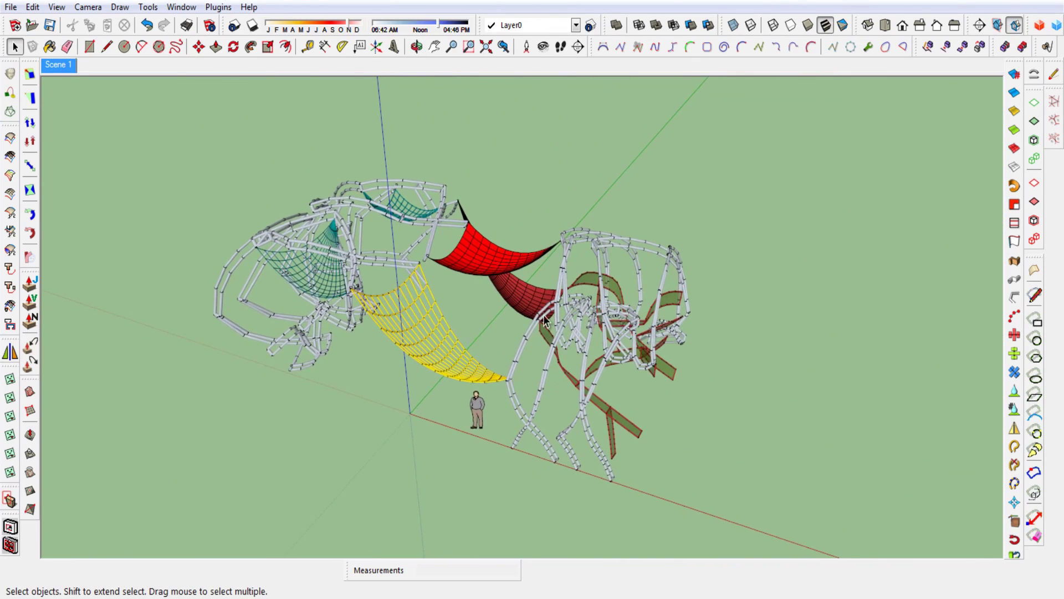
scroll(565, 328, down, 4)
mouse_move(708, 333)
middle_down()
mouse_move(340, 281)
mouse_move(443, 326)
middle_up()
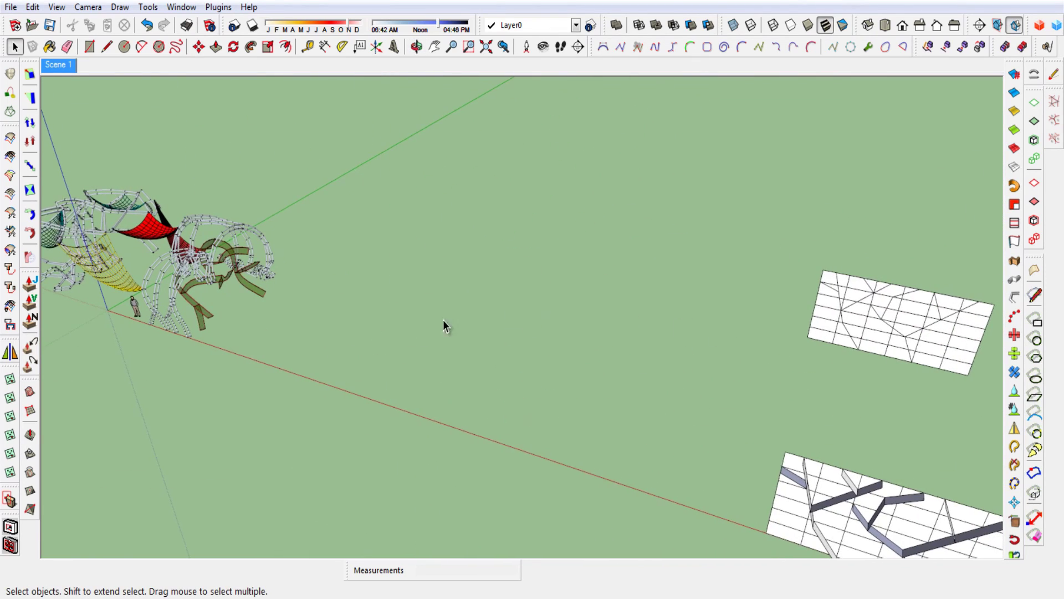
scroll(911, 353, down, 3)
scroll(896, 325, down, 2)
mouse_move(927, 354)
middle_down()
mouse_move(571, 316)
mouse_move(528, 349)
mouse_move(621, 315)
mouse_move(637, 323)
middle_up()
scroll(626, 304, up, 3)
scroll(626, 303, up, 2)
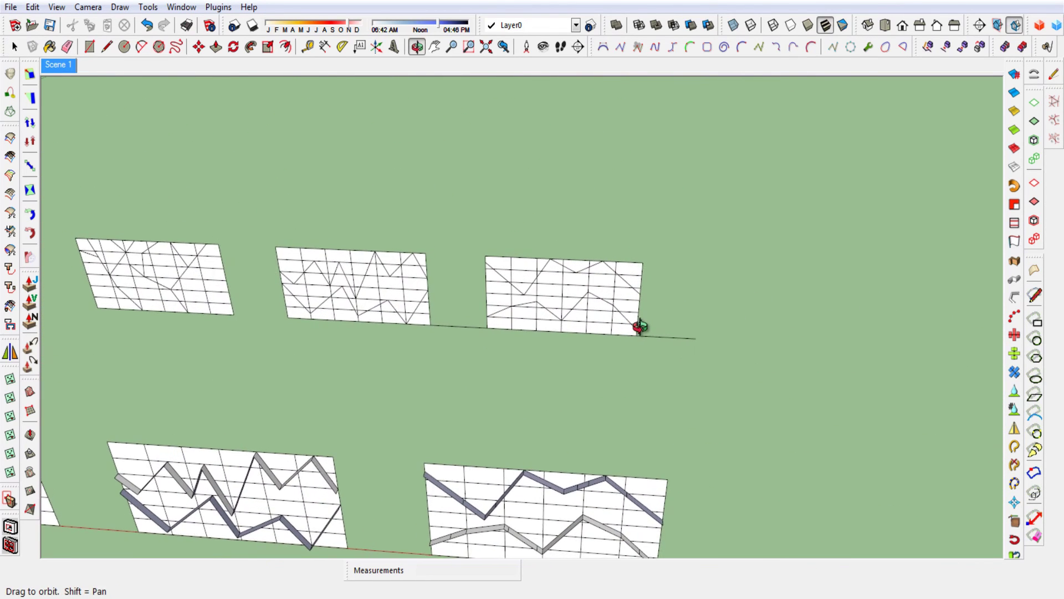
Draw a Sandbox From Scratch grid beside the third panel
click(29, 410)
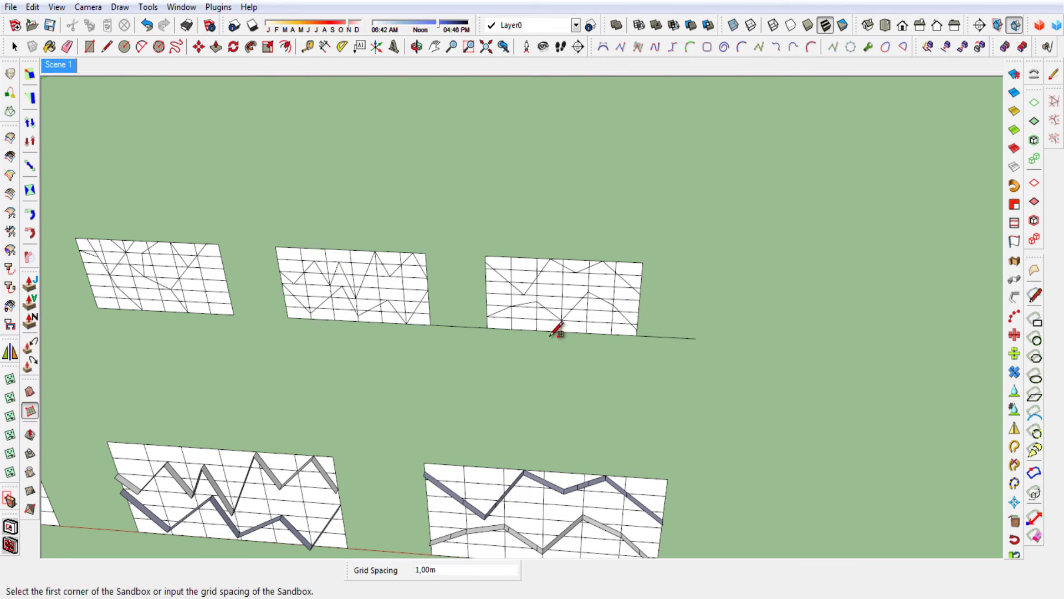
click(694, 337)
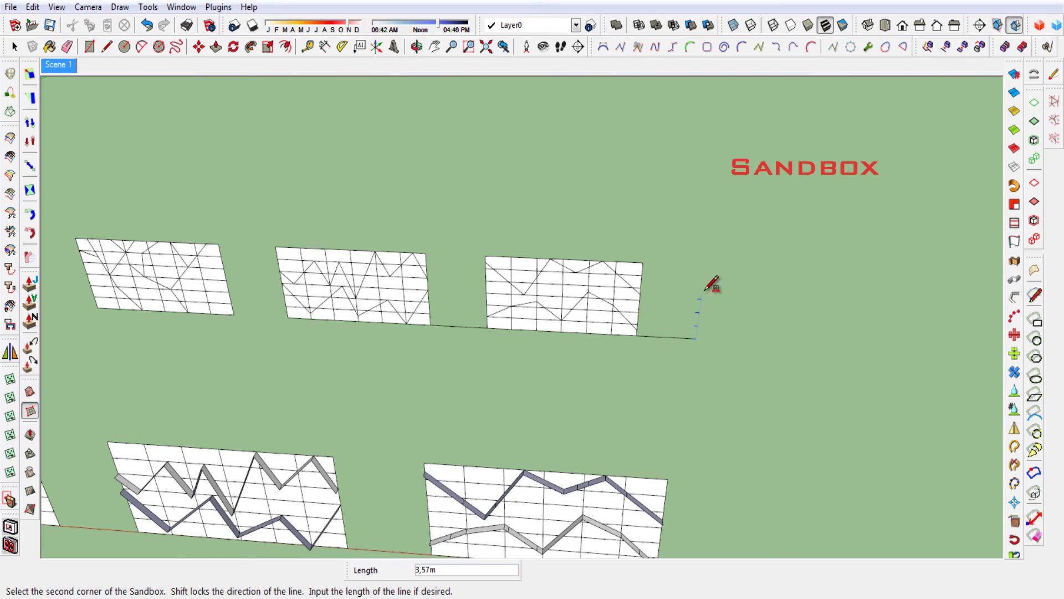
click(704, 255)
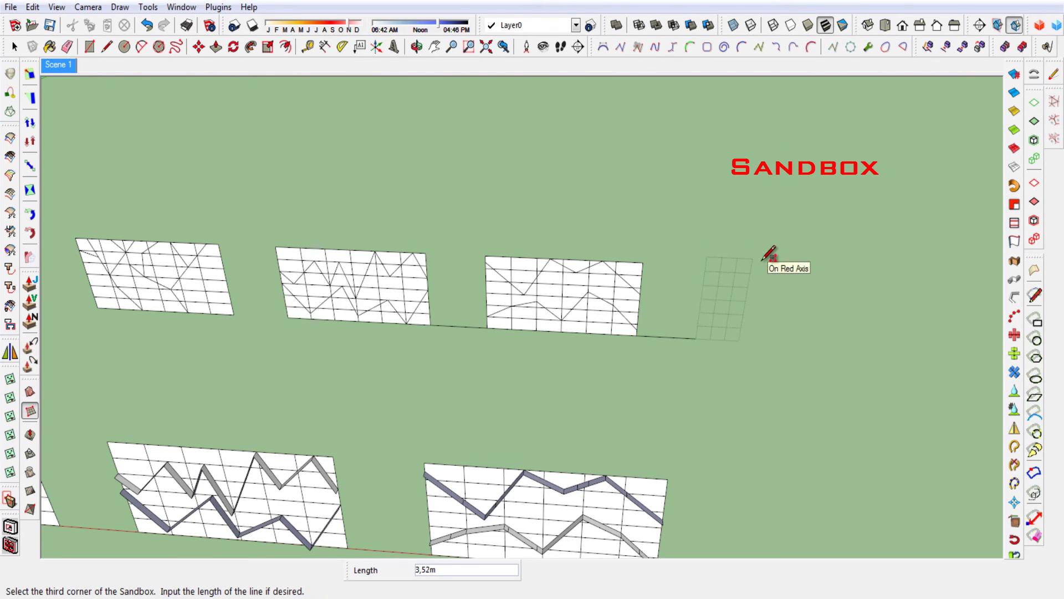
click(808, 257)
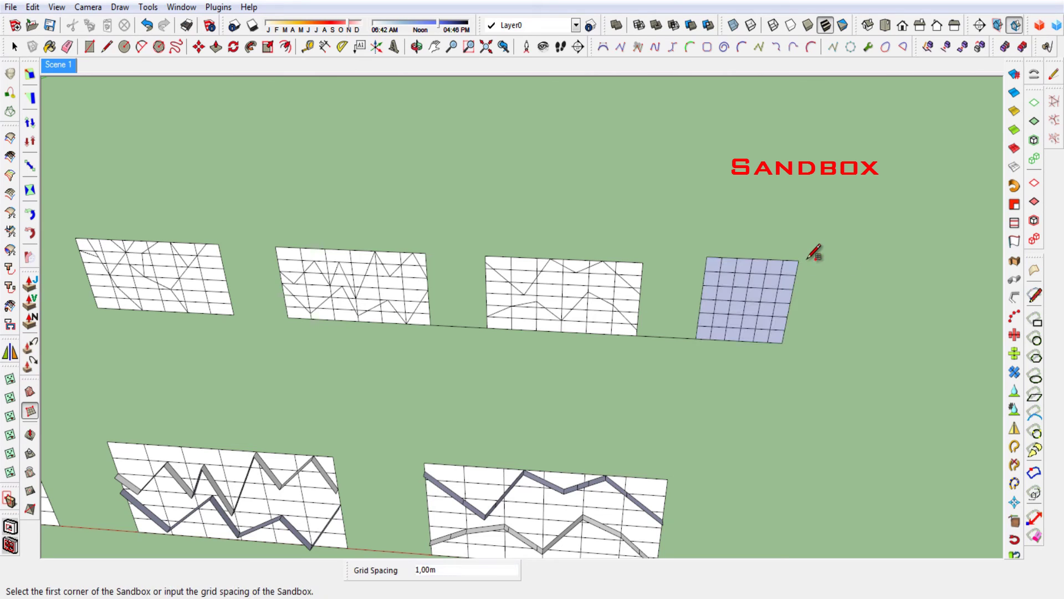
key(space)
Scale the new grid sideways to twice its width
click(766, 317)
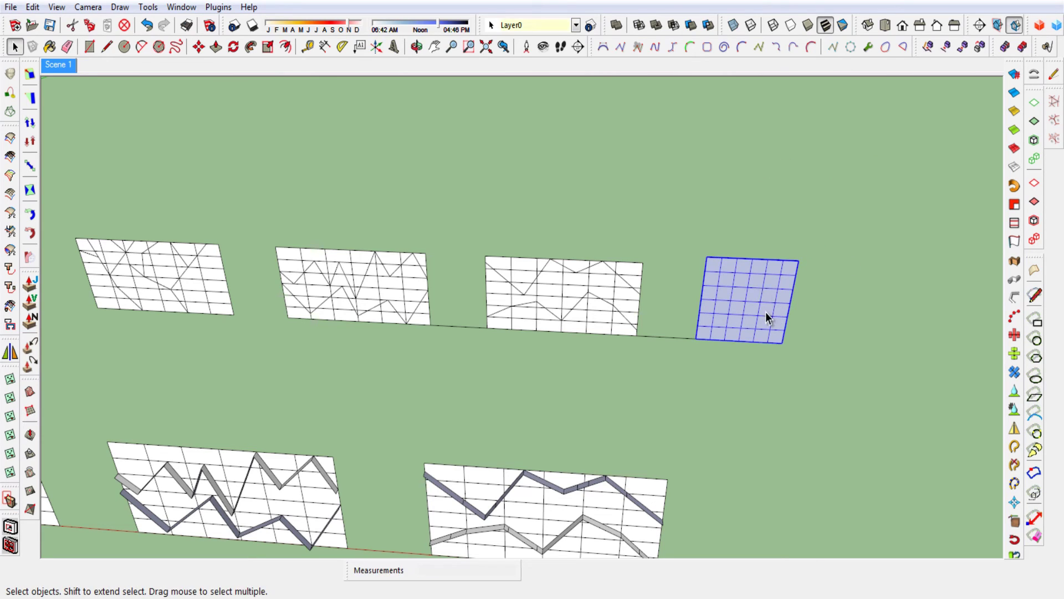
key(s)
drag(750, 268, 652, 271)
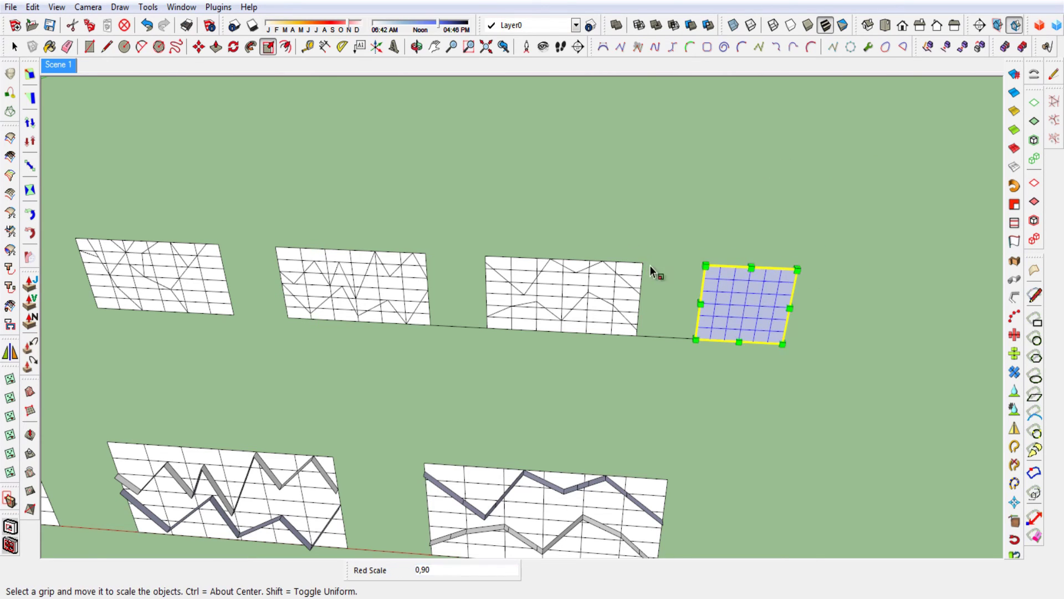
drag(790, 309, 830, 324)
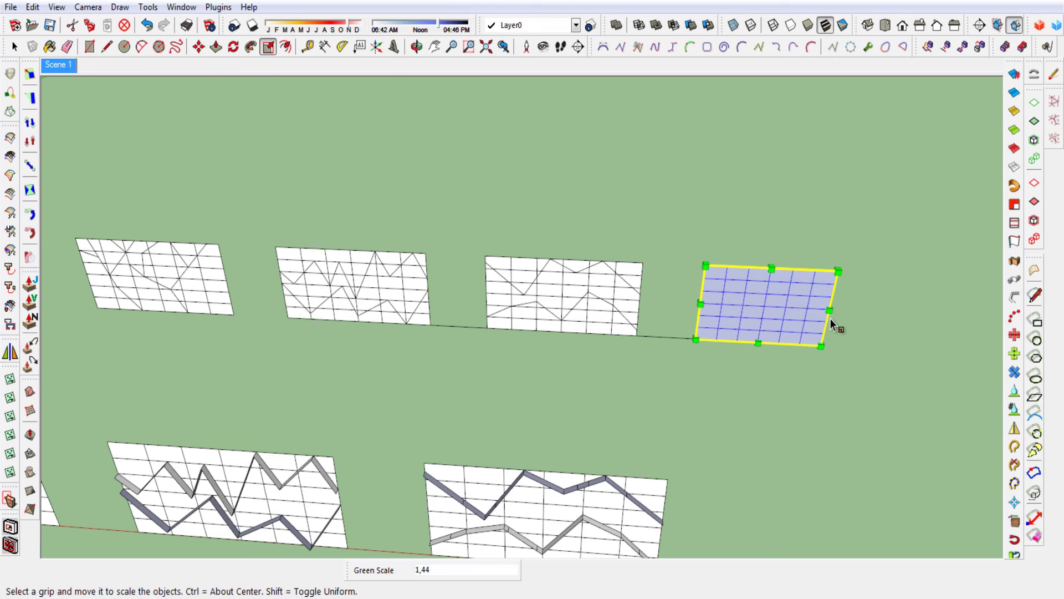
text(2)
key(Return)
key(space)
Reverse all faces inside the new grid group so it shows white
click(810, 393)
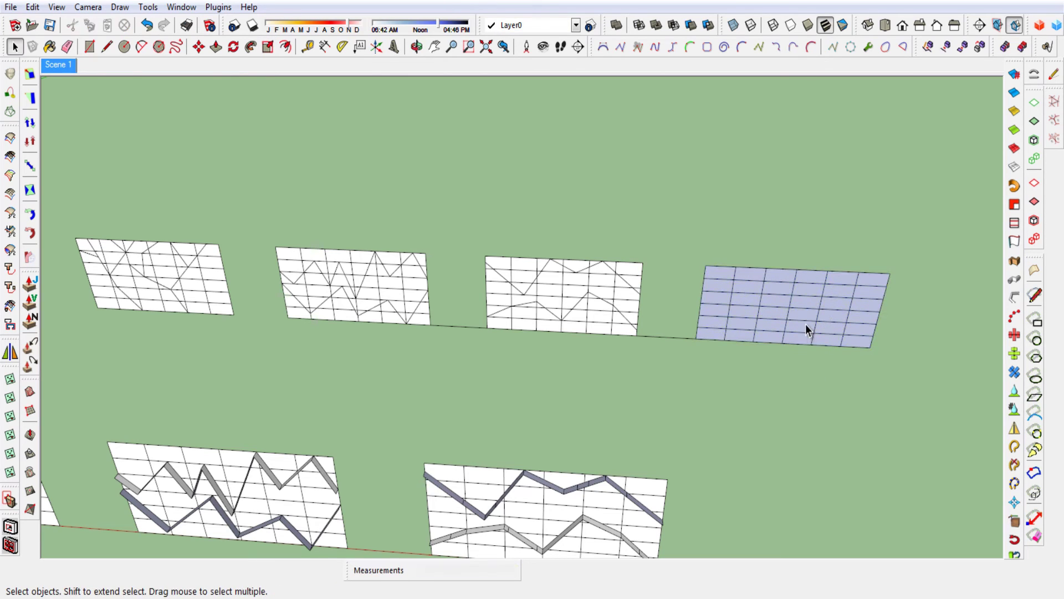
double_click(806, 323)
triple_click(806, 324)
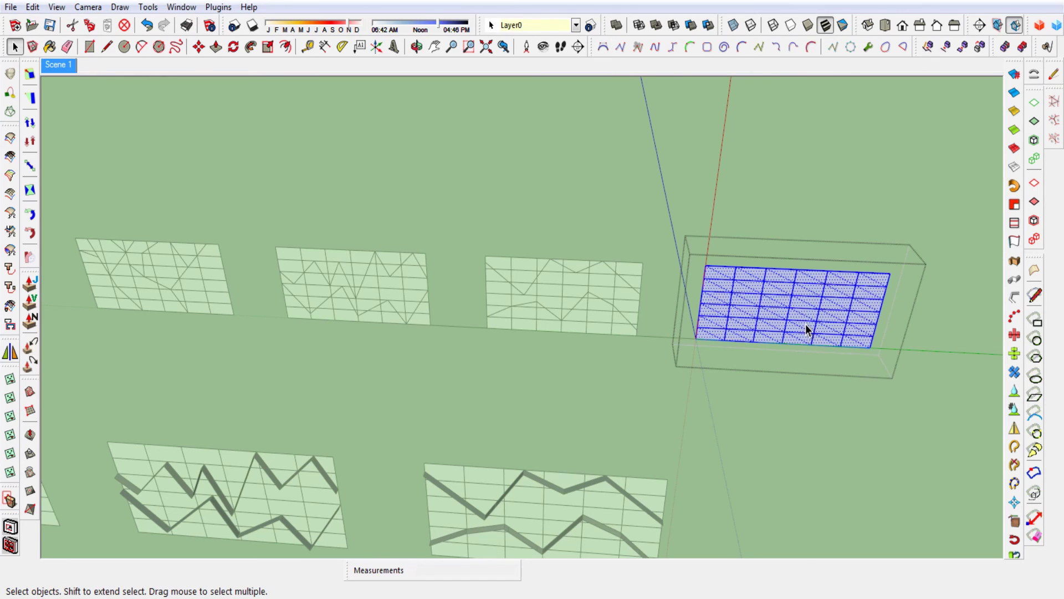
right_click(806, 324)
click(840, 353)
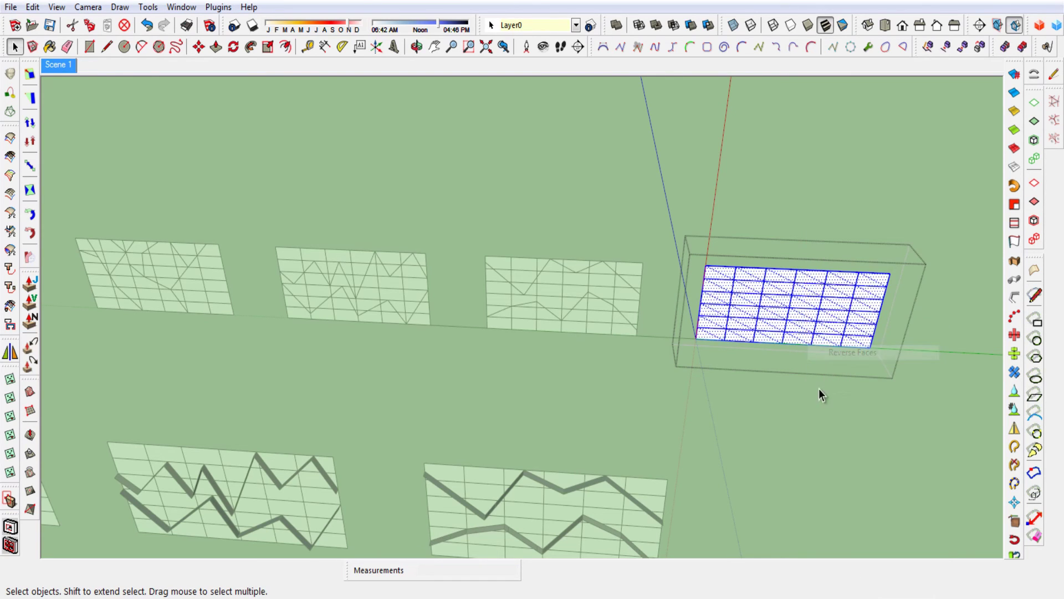
click(809, 418)
mouse_move(685, 408)
middle_down()
mouse_move(589, 373)
mouse_move(637, 371)
mouse_move(550, 360)
middle_up()
key(l)
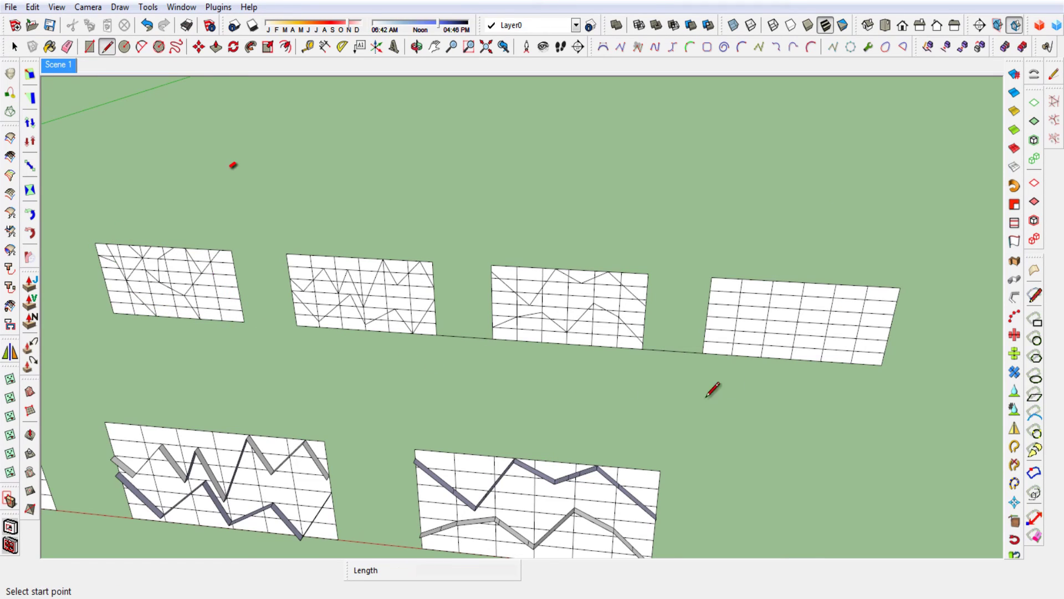
Draw a diagonal polyline across grid endpoints to the rightmost panel's edge midpoint
scroll(764, 353, up, 1)
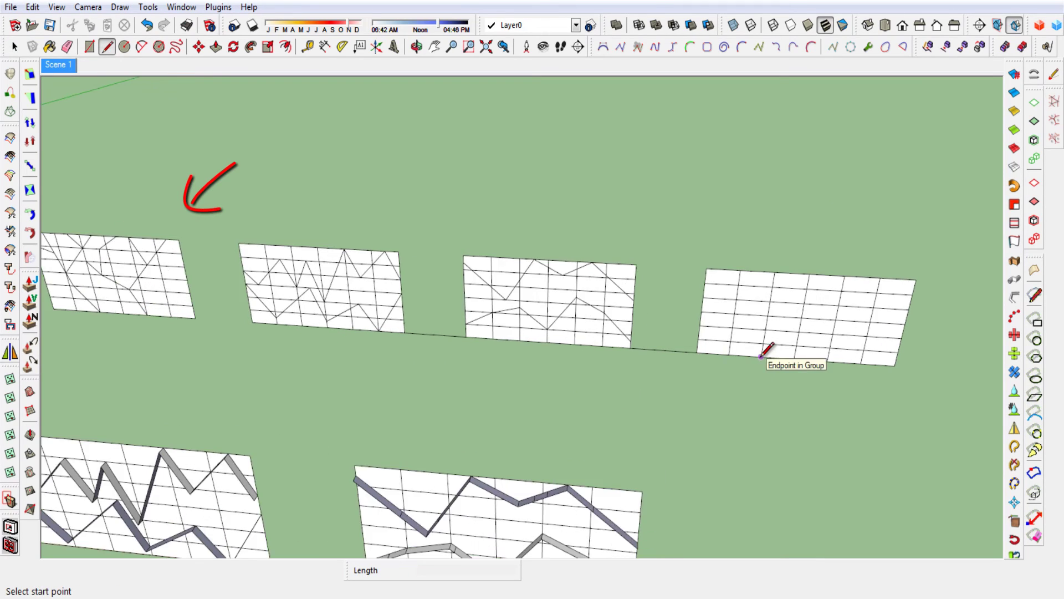
click(760, 357)
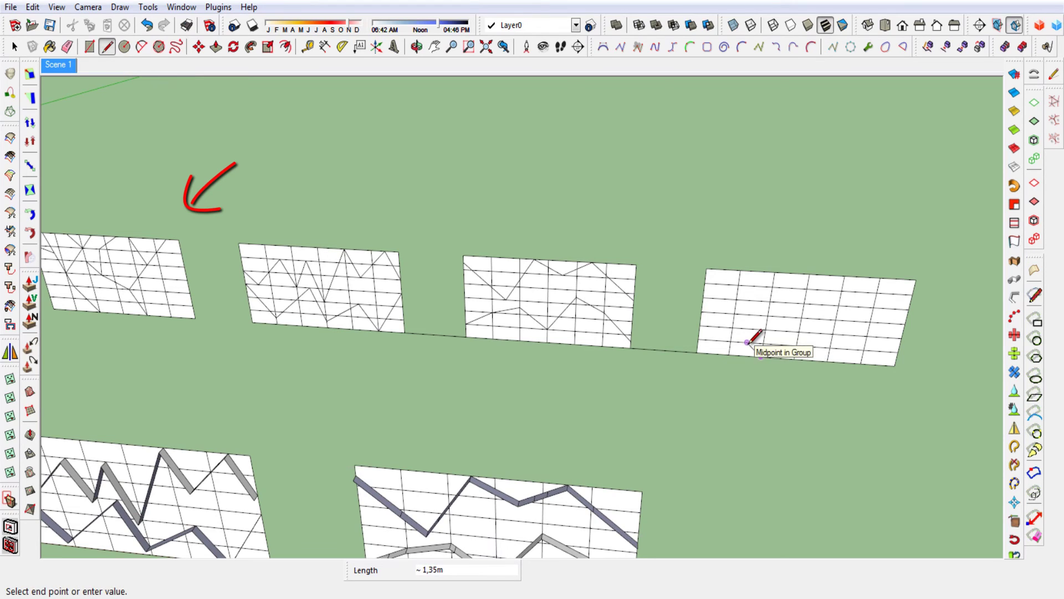
click(747, 341)
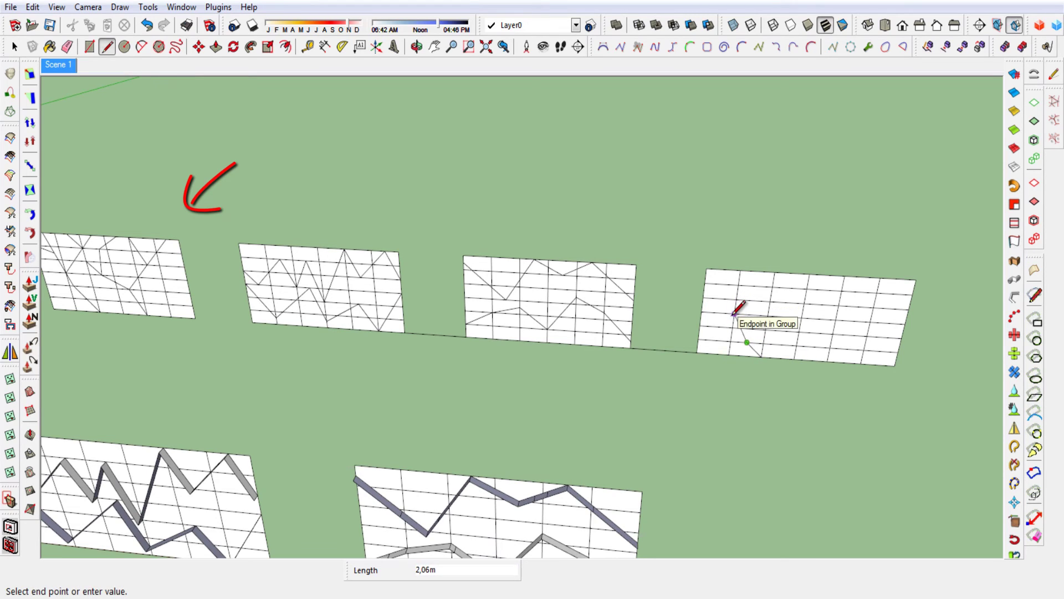
click(734, 313)
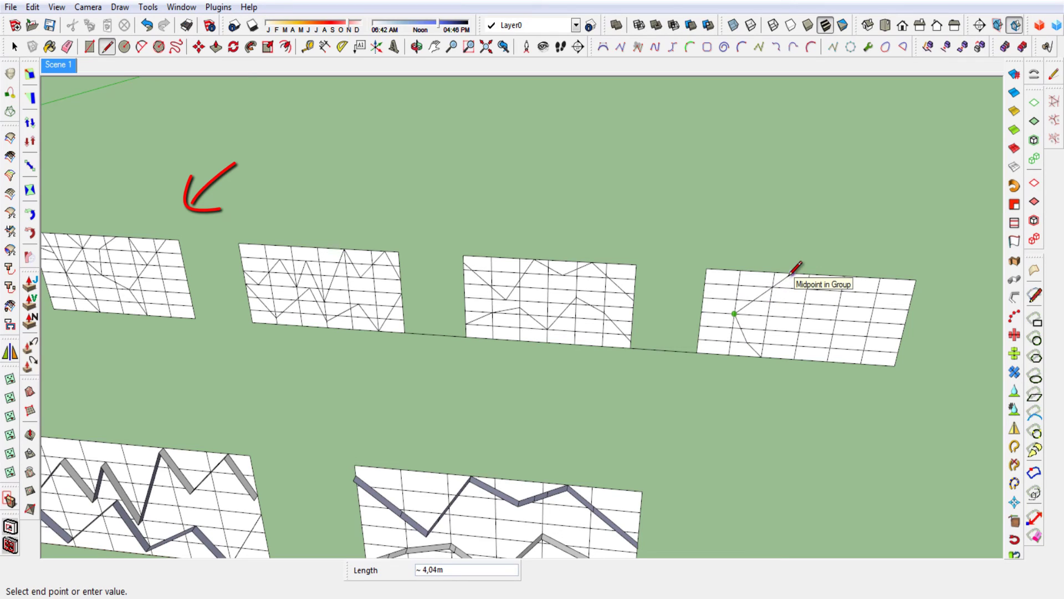
click(790, 275)
key(space)
Attempt further crossing lines on the panel, cancelling each unfinished one
key(l)
click(772, 286)
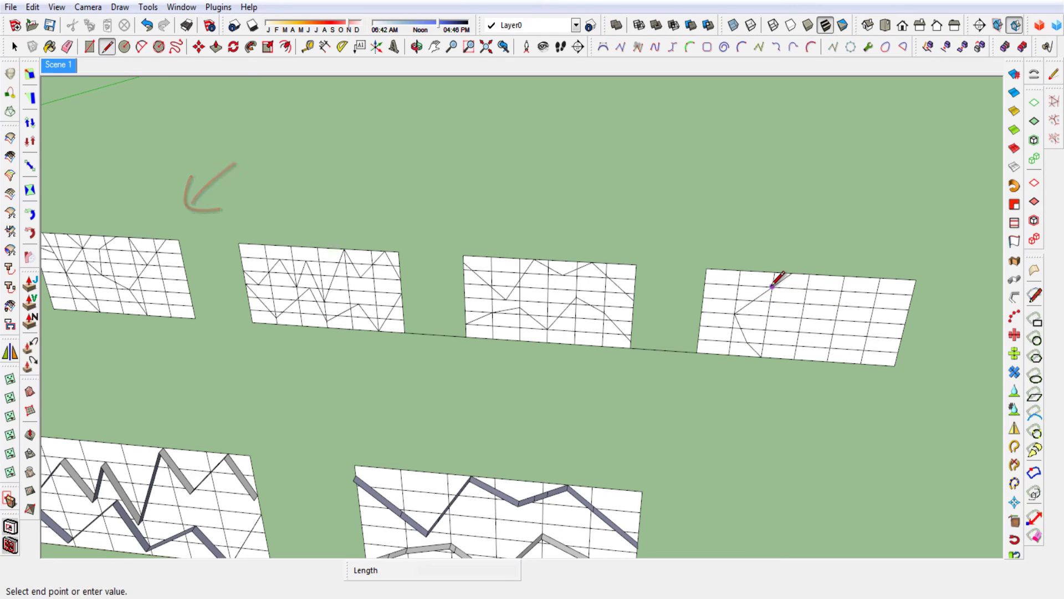
key(space)
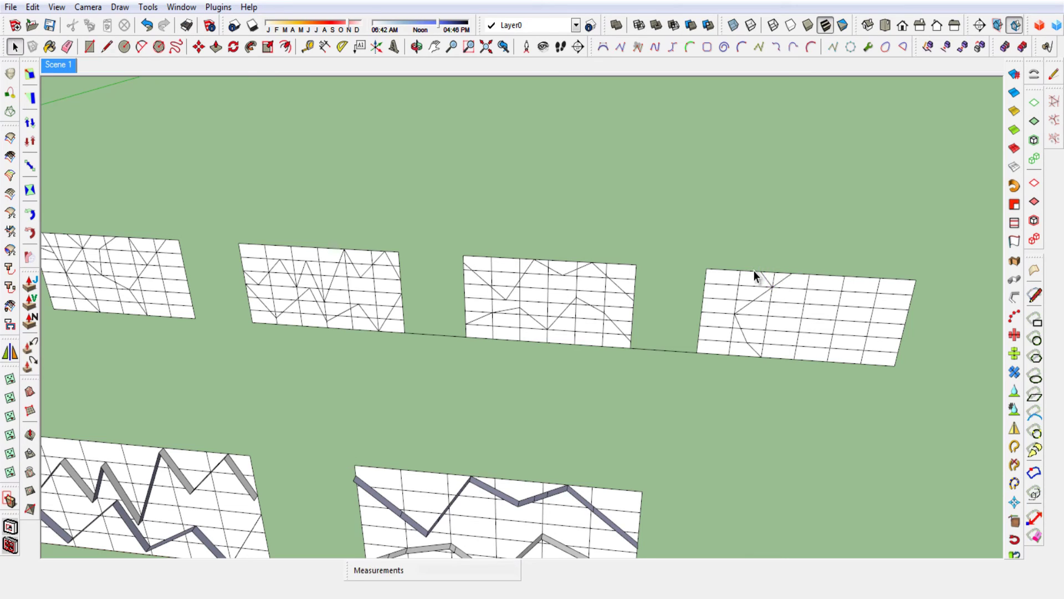
key(l)
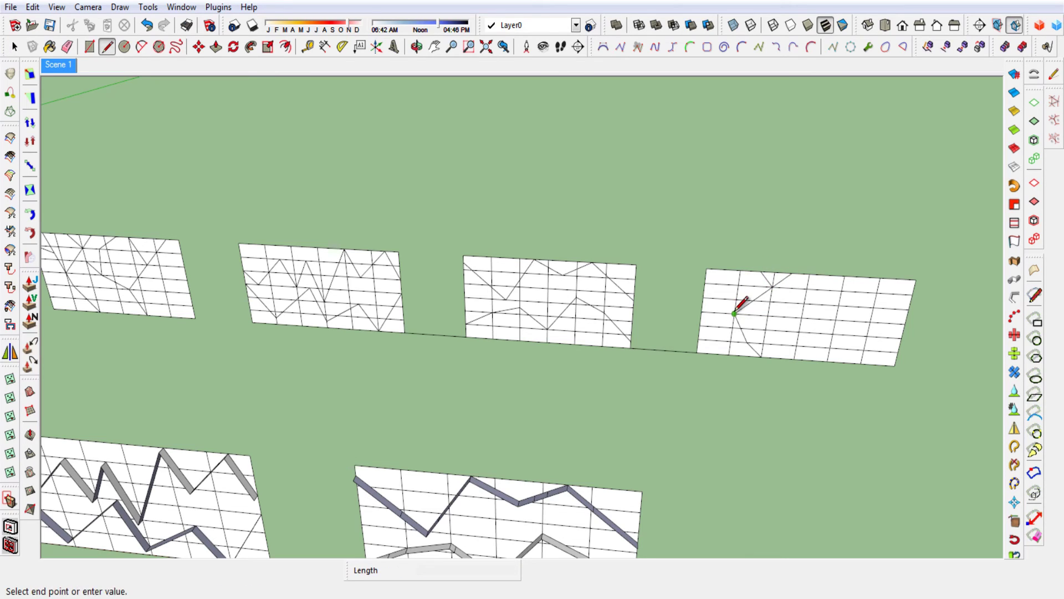
key(space)
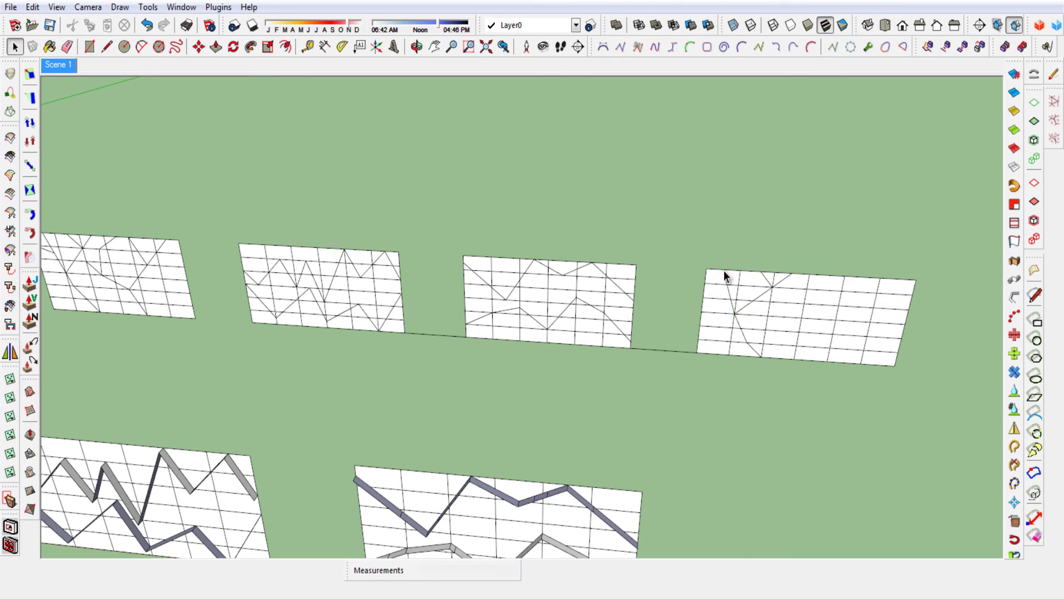
key(l)
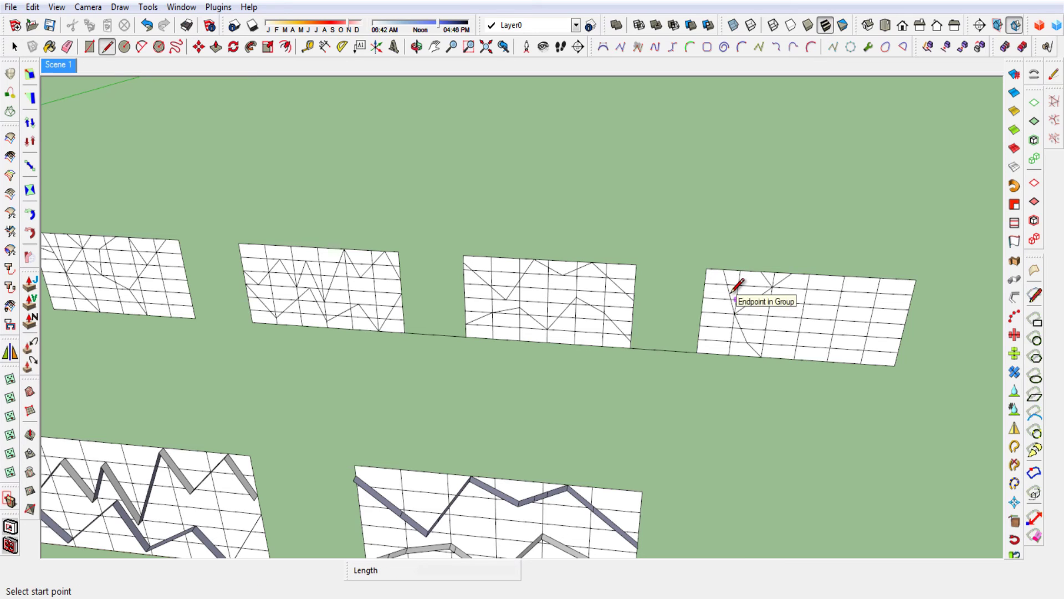
click(730, 295)
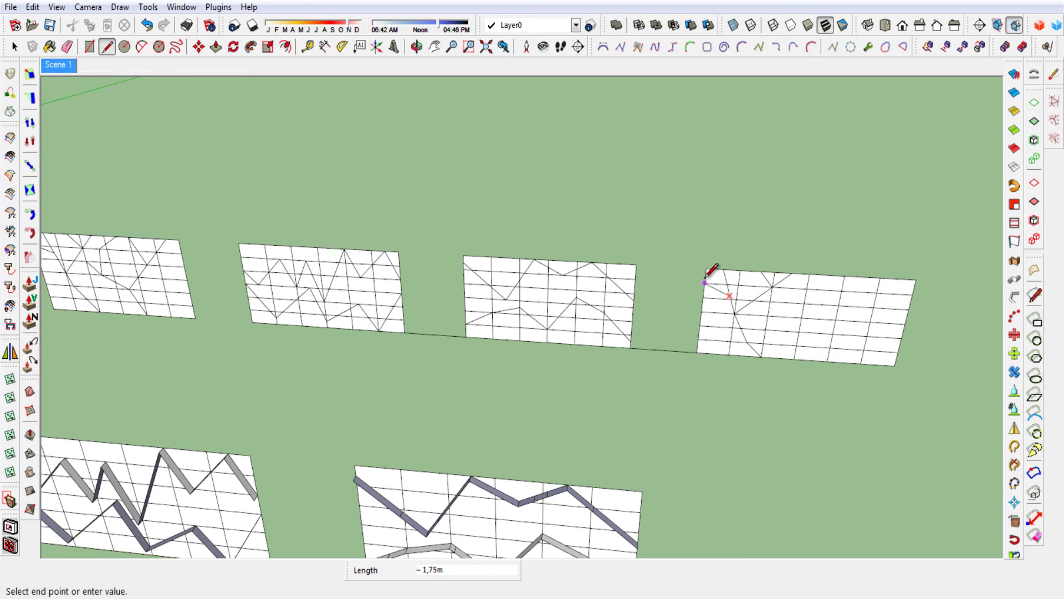
key(space)
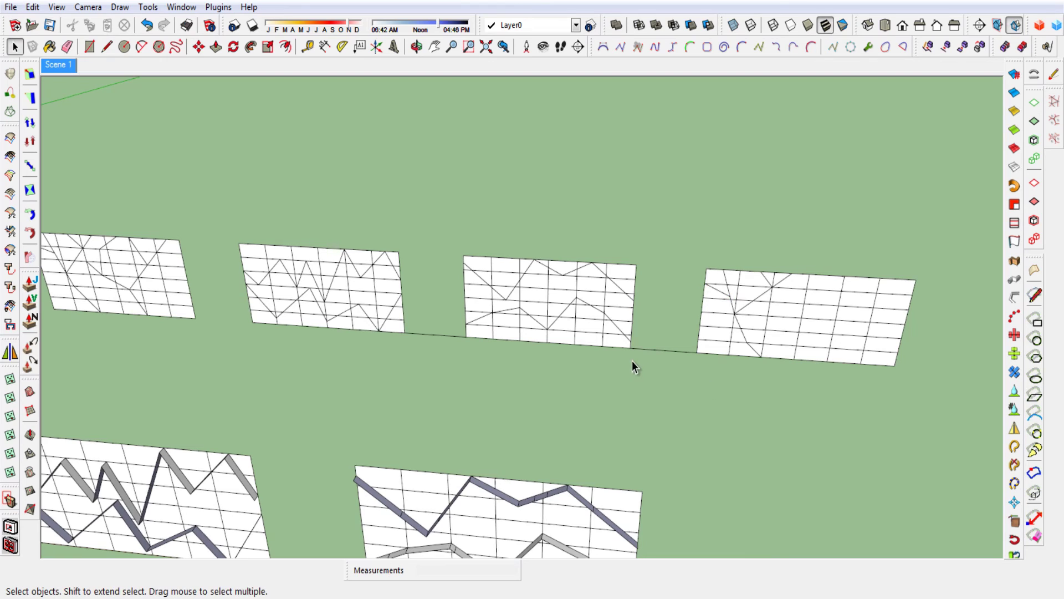
Copy the rightmost panel to the right as an x2 array of evenly spaced copies
middle_drag(732, 335, 637, 333)
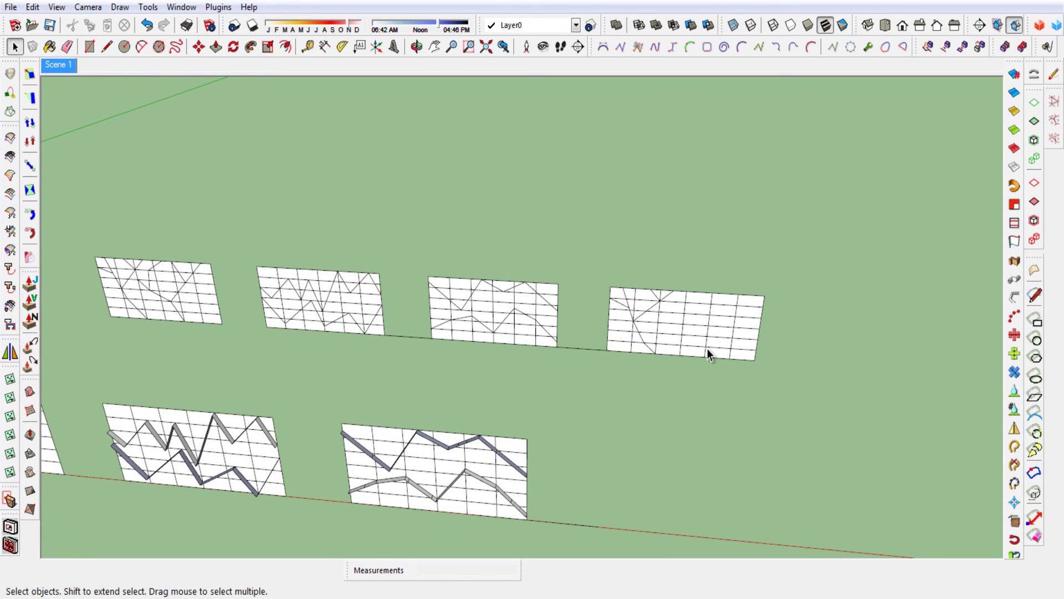
click(707, 351)
key(m)
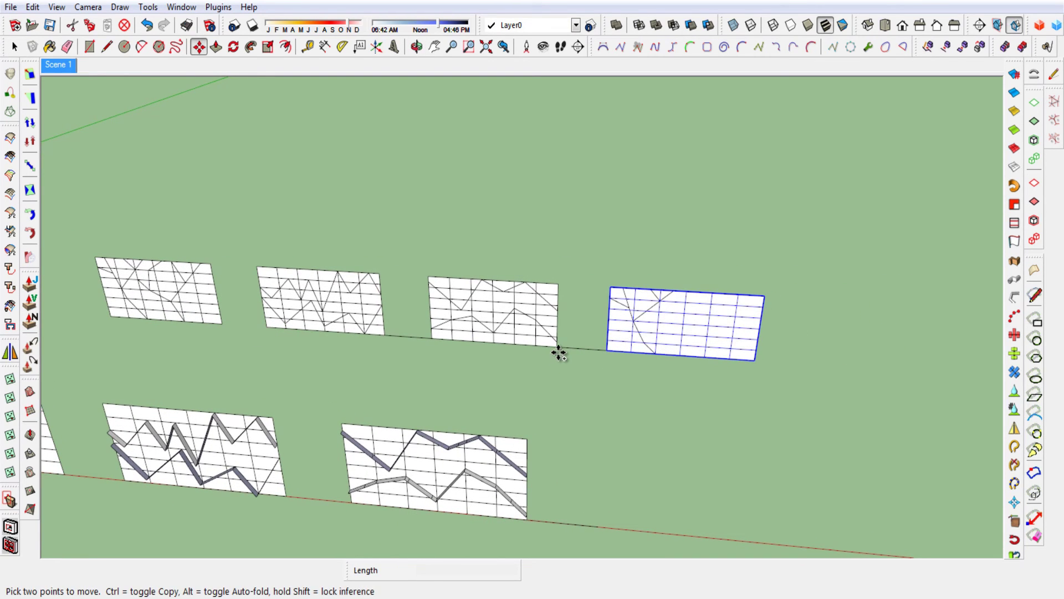
click(557, 347)
key(ctrl)
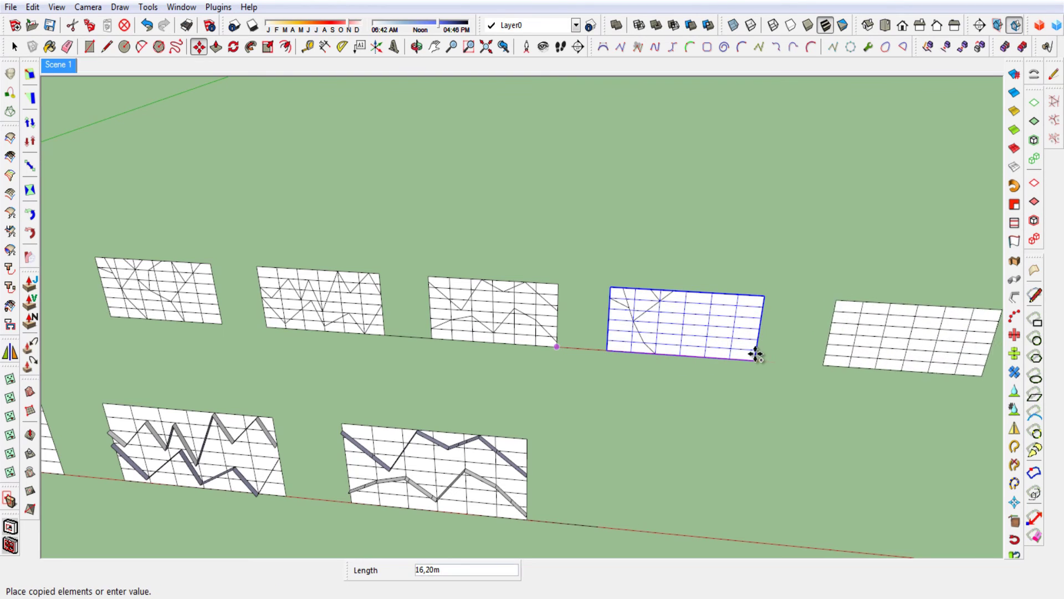
click(758, 357)
scroll(756, 354, down, 3)
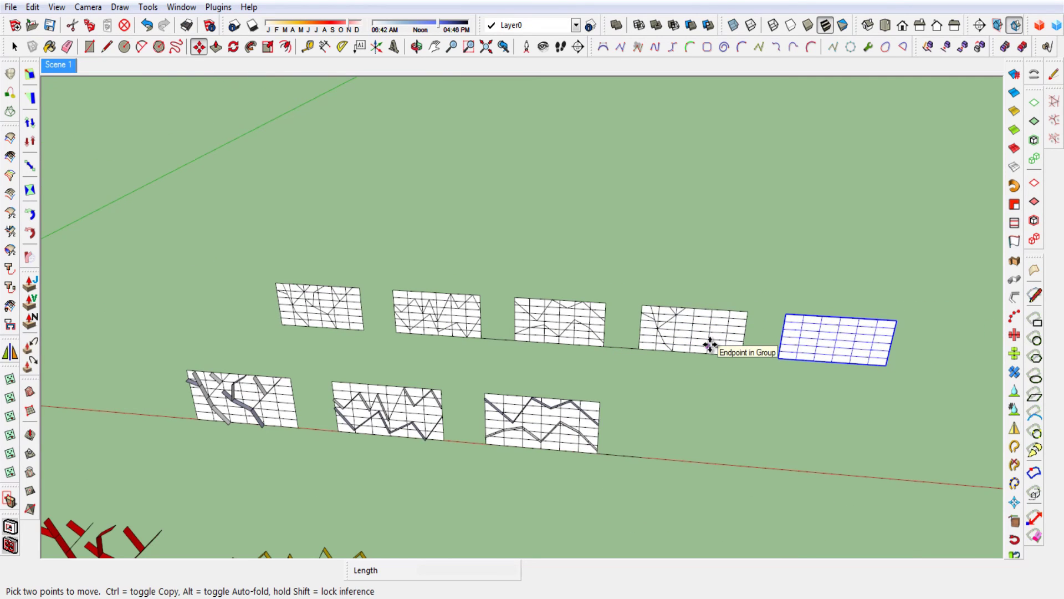
text(x2)
key(Return)
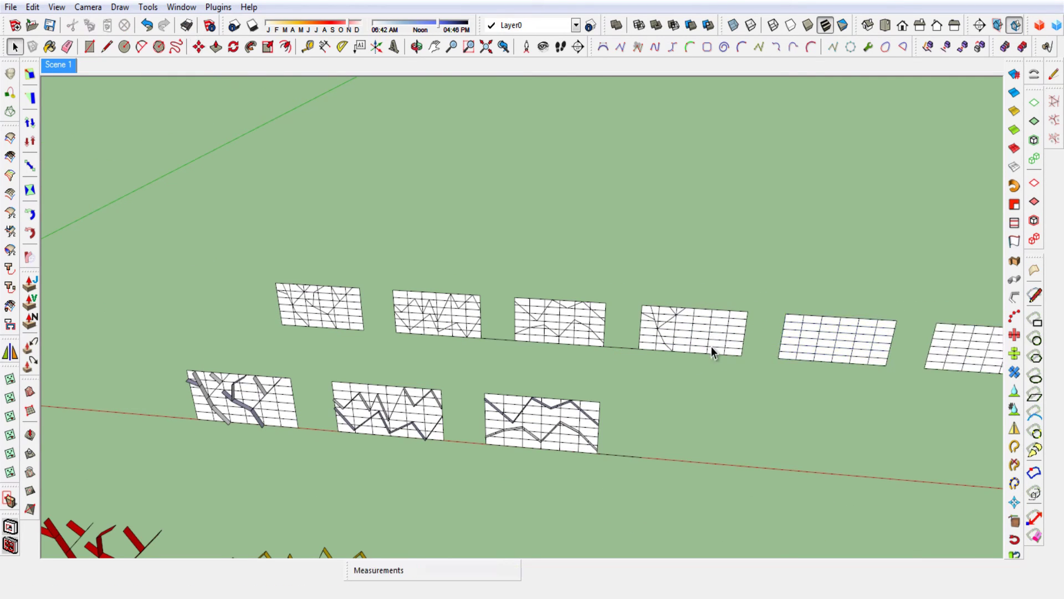
key(space)
mouse_move(740, 401)
middle_down()
mouse_move(553, 349)
mouse_move(608, 380)
mouse_move(509, 285)
mouse_move(693, 435)
mouse_move(731, 434)
mouse_move(551, 340)
mouse_move(508, 340)
mouse_move(454, 251)
middle_up()
scroll(421, 248, up, 2)
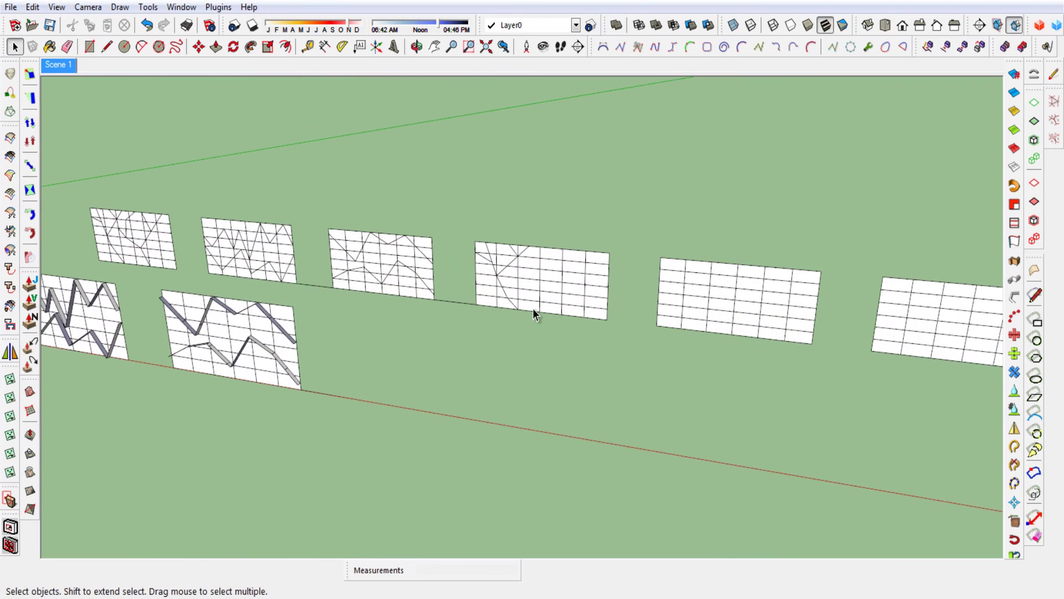
Start a line at the new panel's left edge, down toward its lower left
middle_drag(549, 326, 542, 332)
key(l)
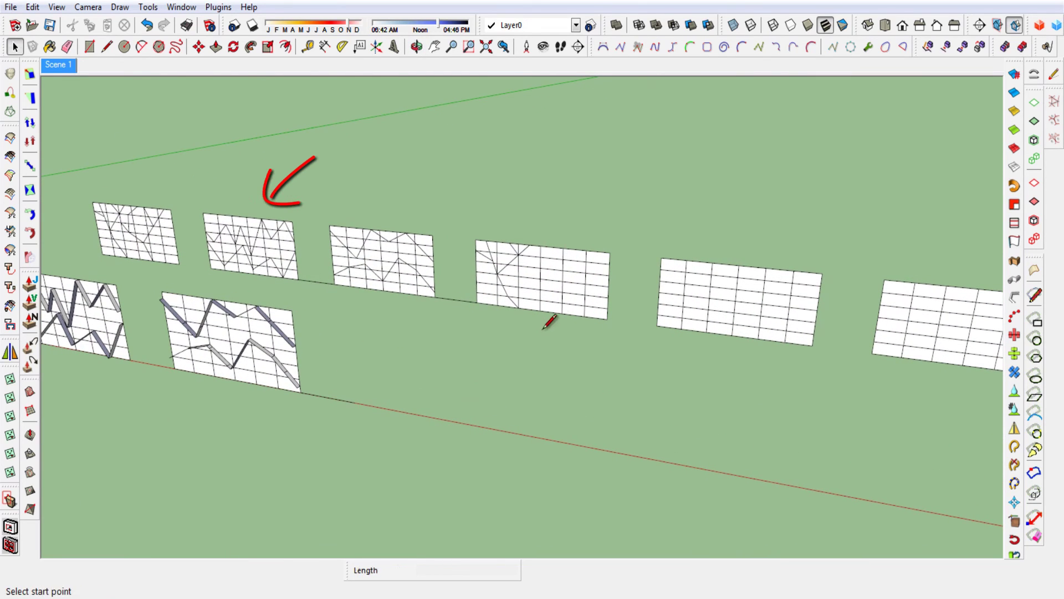
click(659, 292)
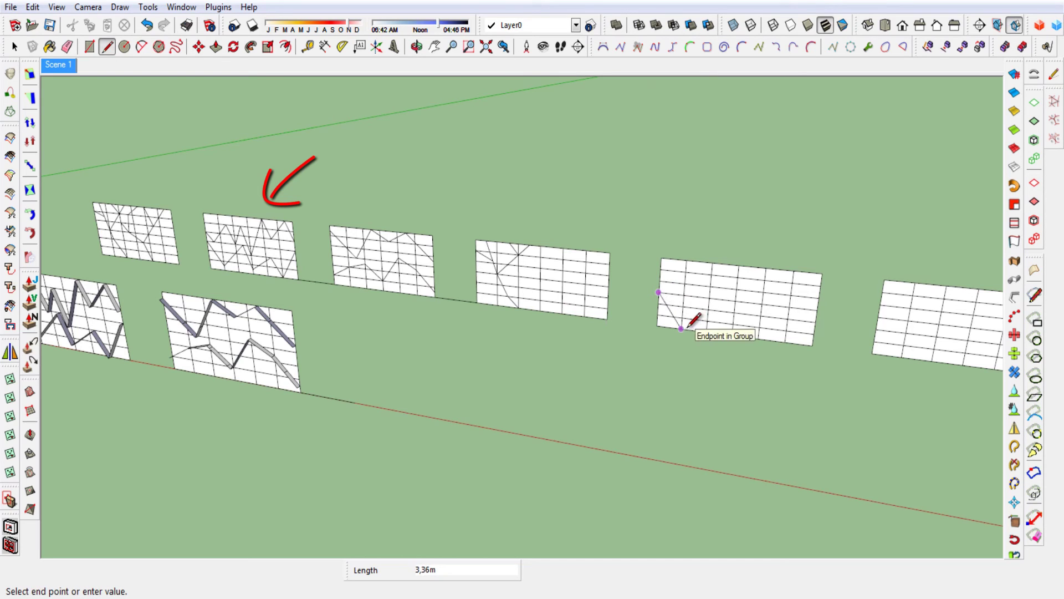
scroll(685, 317, up, 2)
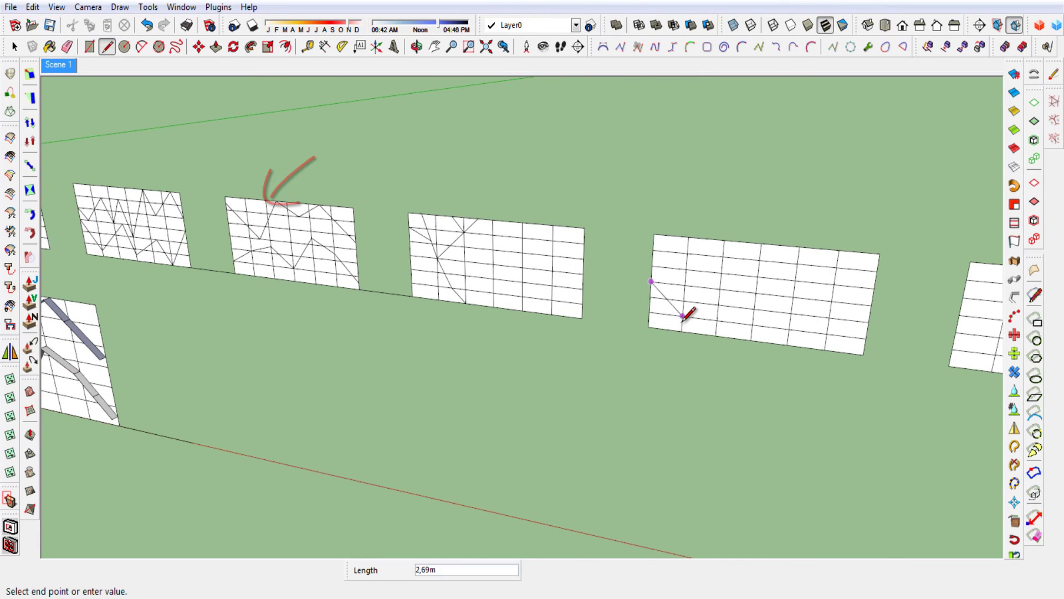
scroll(685, 314, up, 1)
scroll(685, 313, up, 2)
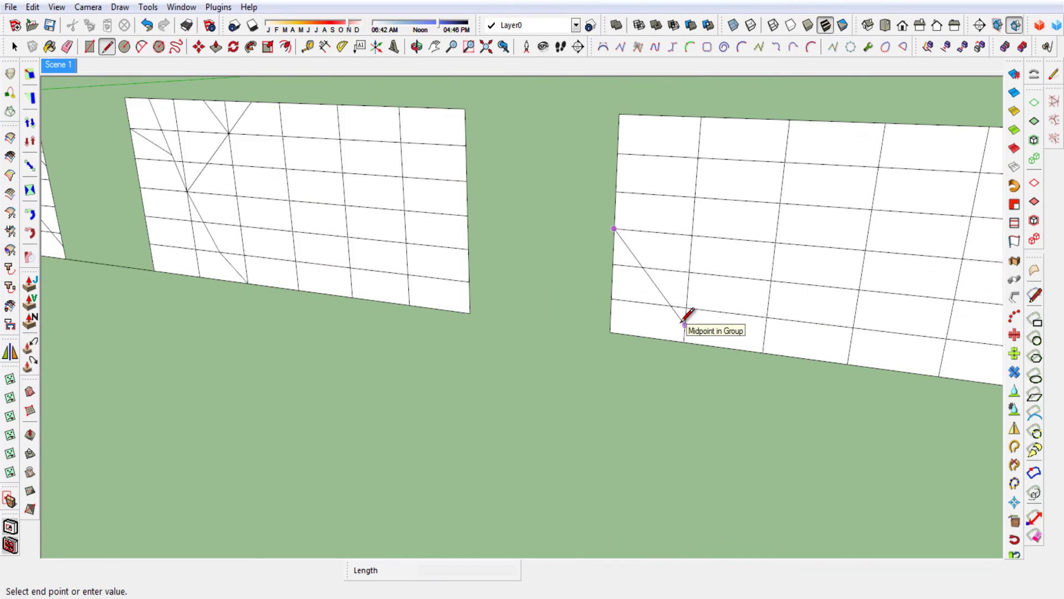
scroll(685, 314, down, 2)
scroll(678, 318, down, 1)
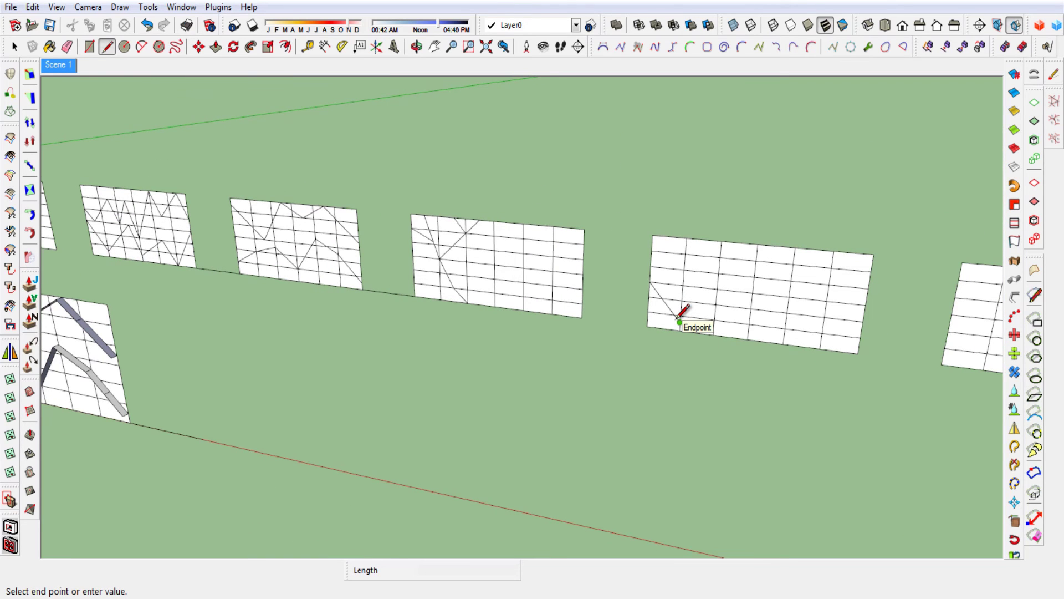
click(679, 322)
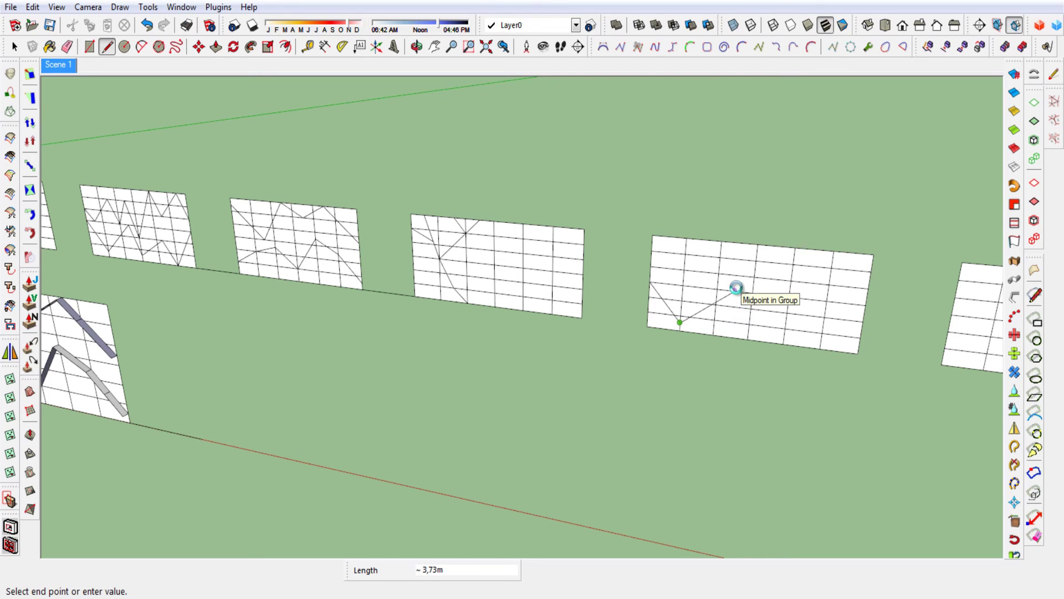
Continue the zigzag up and down across the panel to its right side
click(734, 289)
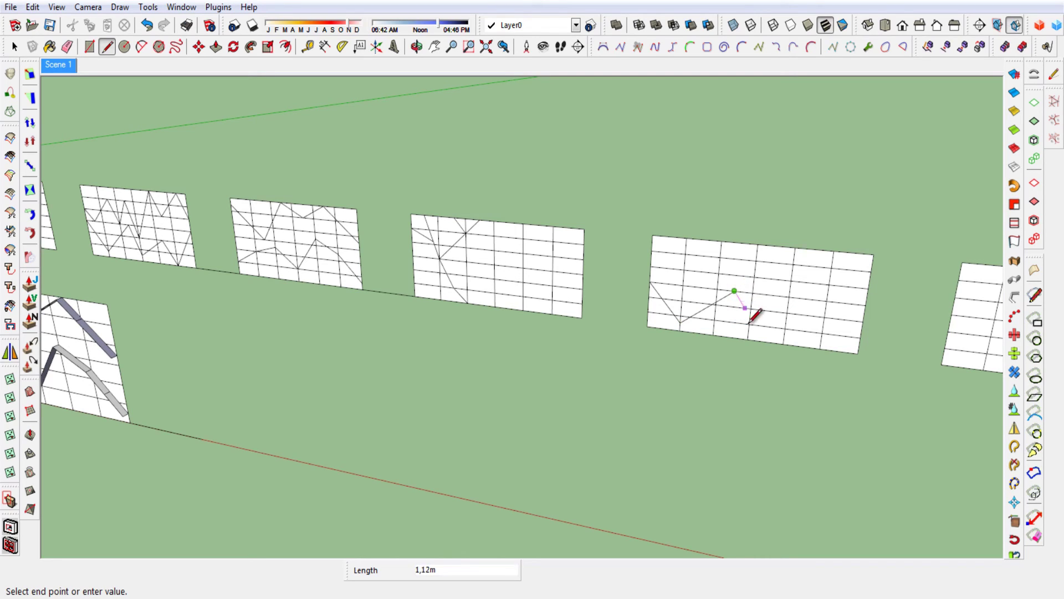
click(748, 339)
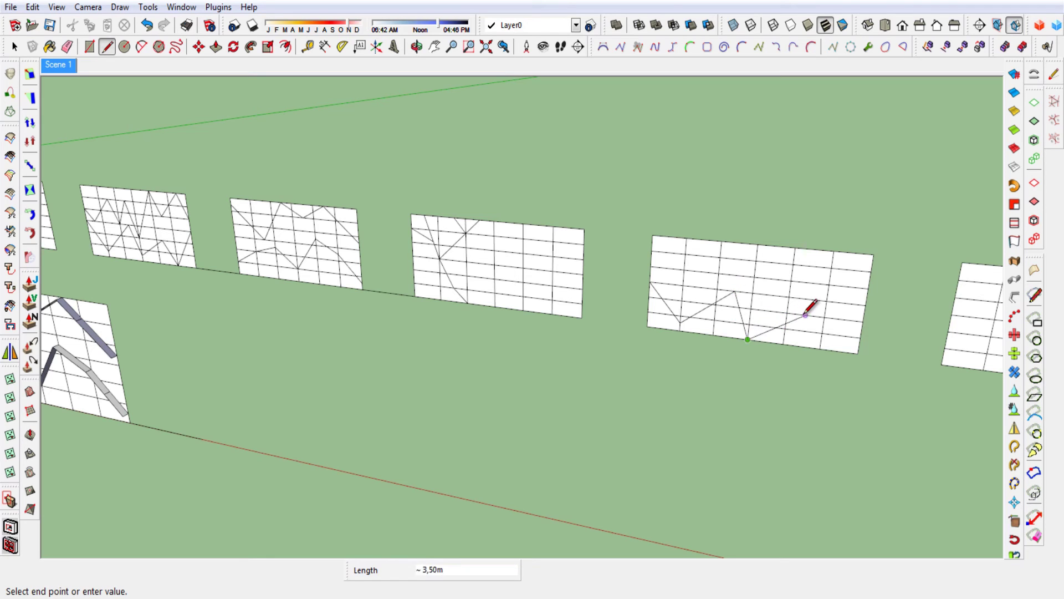
click(819, 348)
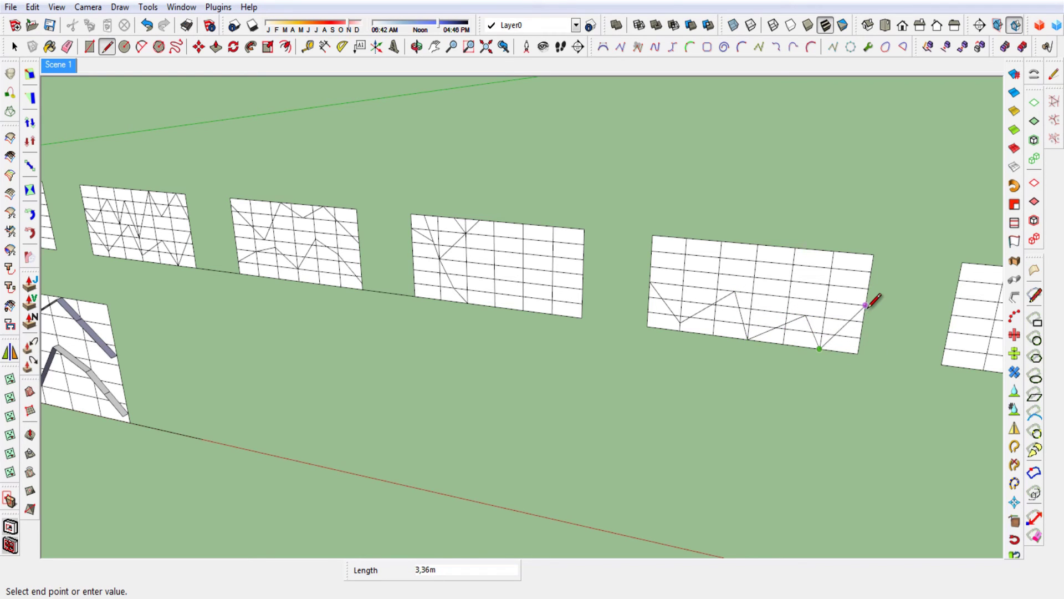
key(space)
scroll(847, 316, down, 5)
Copy the three left upper-row panels onto the end of the lower row
scroll(780, 296, down, 3)
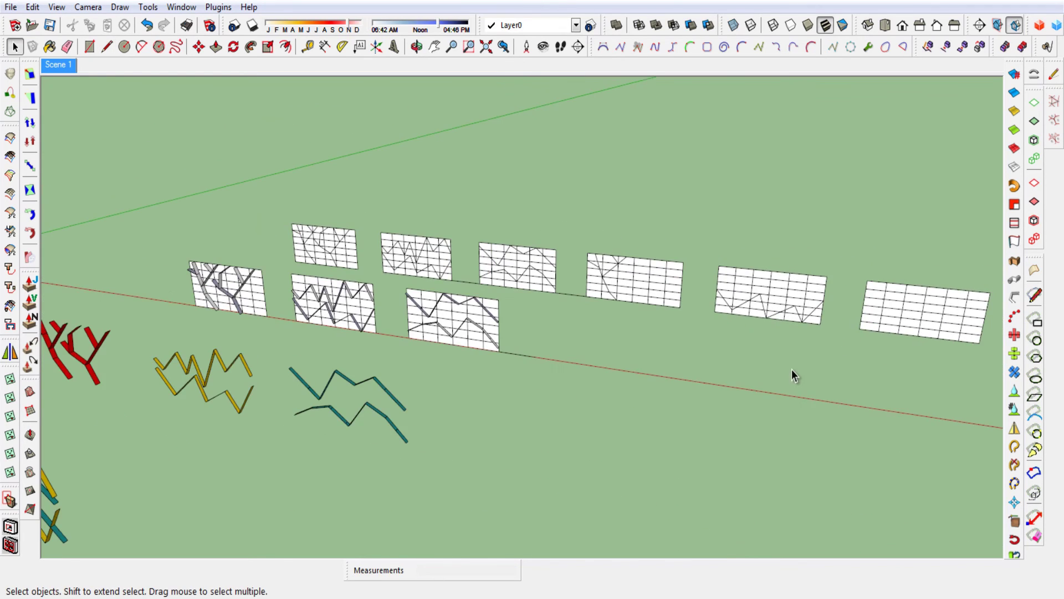
mouse_move(794, 372)
middle_down()
mouse_move(858, 415)
mouse_move(697, 387)
mouse_move(689, 423)
mouse_move(746, 407)
middle_up()
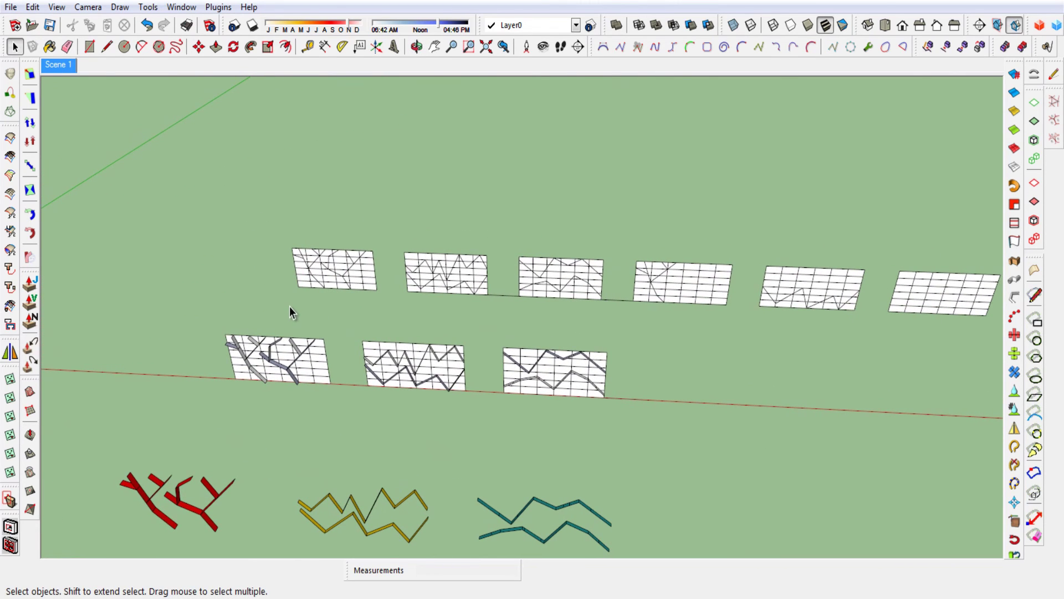
drag(450, 283, 624, 221)
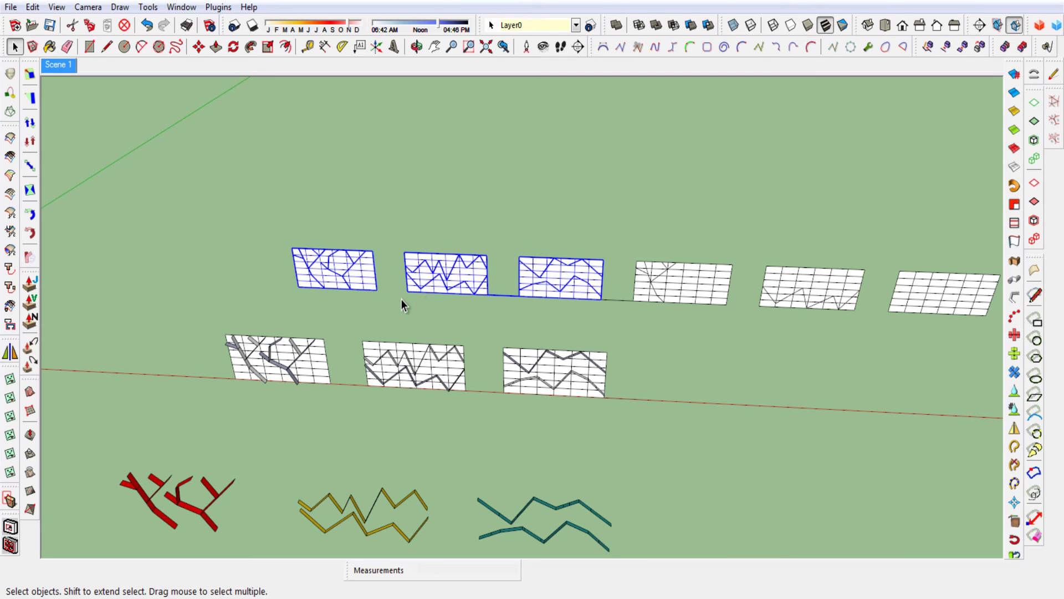
key(m)
click(299, 288)
key(ctrl)
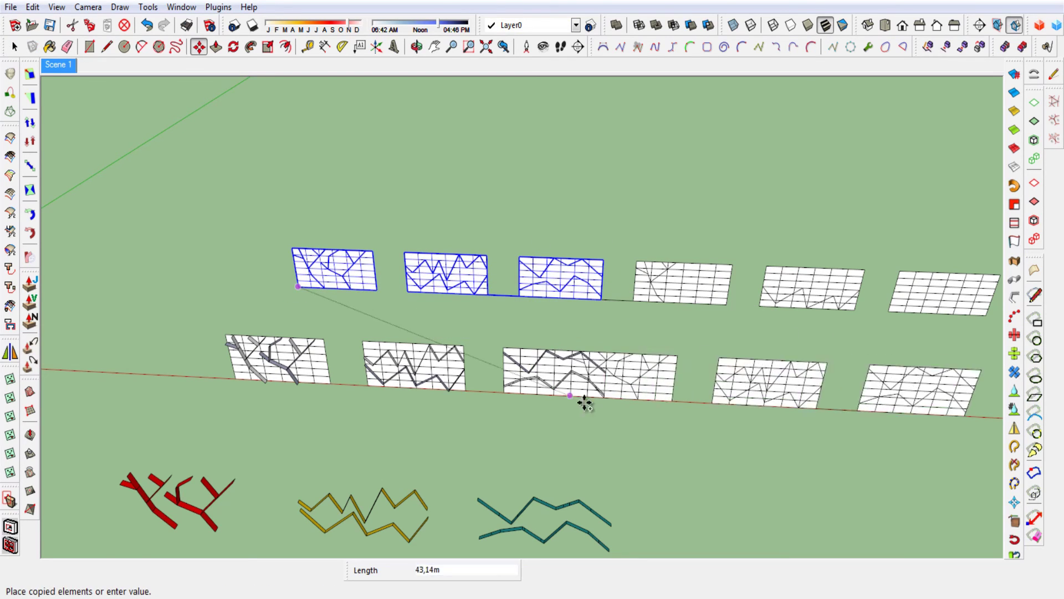
click(634, 398)
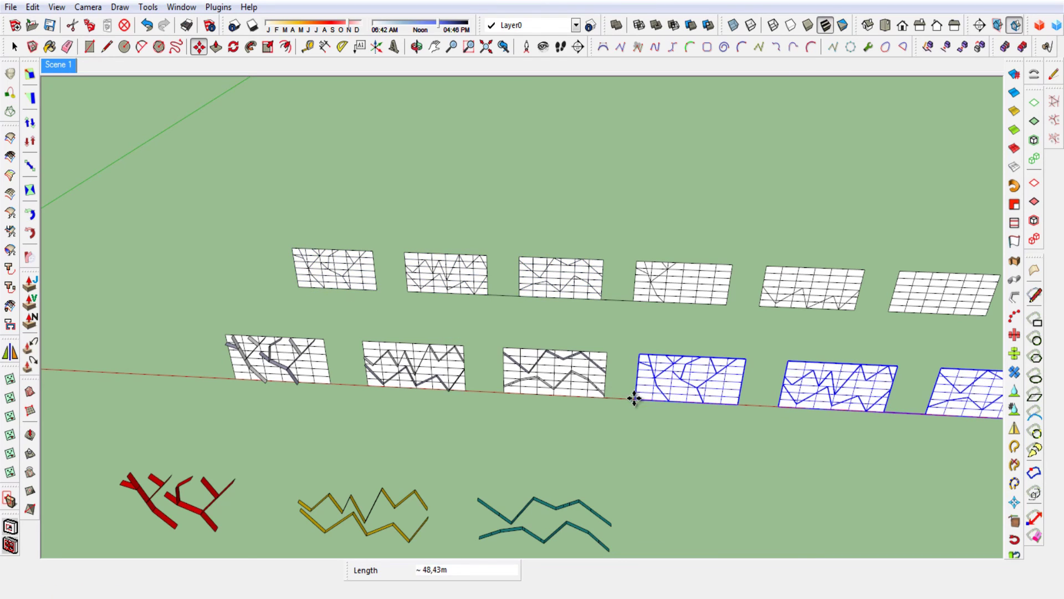
key(space)
click(621, 443)
mouse_move(623, 437)
middle_down()
mouse_move(462, 377)
mouse_move(333, 364)
mouse_move(630, 420)
middle_up()
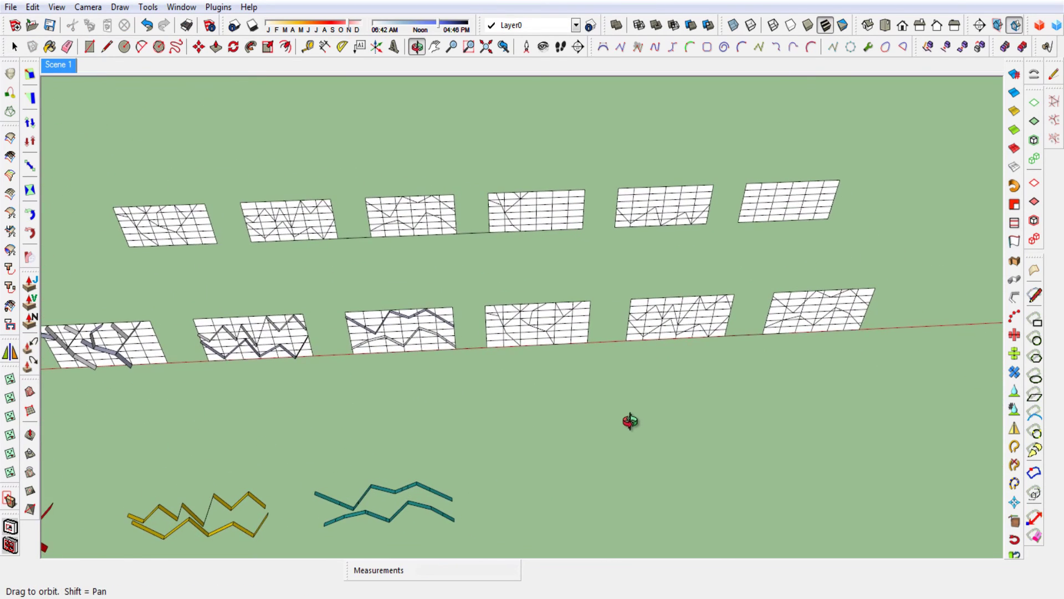
Extrude the fourth lower panel's zigzag lines 0.3 m into ribbon strips
mouse_move(477, 362)
mouse_down()
mouse_move(548, 297)
mouse_move(603, 269)
mouse_move(587, 350)
mouse_up()
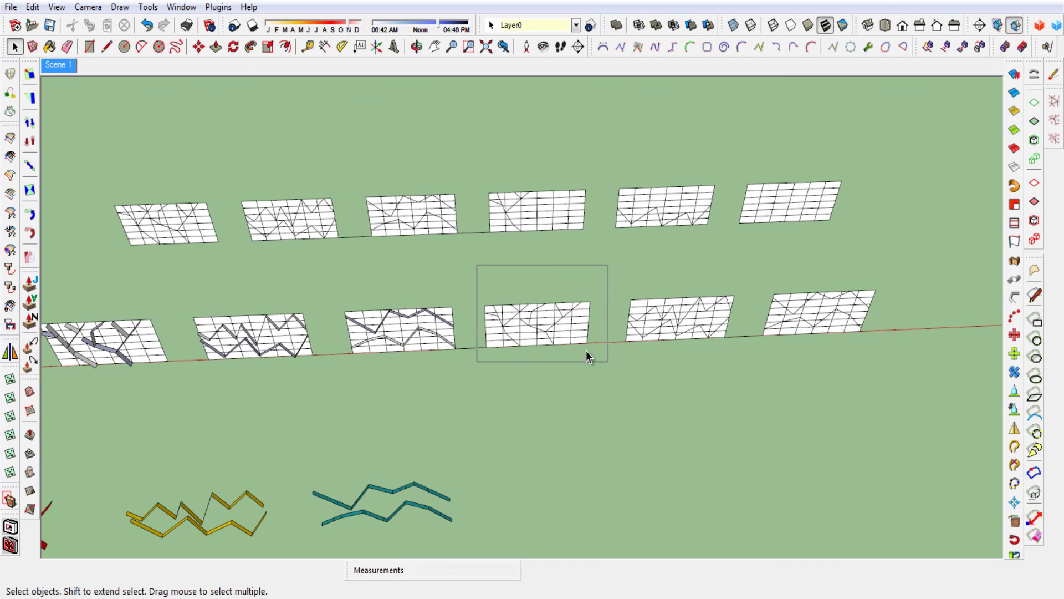
mouse_move(548, 382)
middle_down()
mouse_move(512, 337)
mouse_move(524, 325)
middle_up()
scroll(525, 325, up, 1)
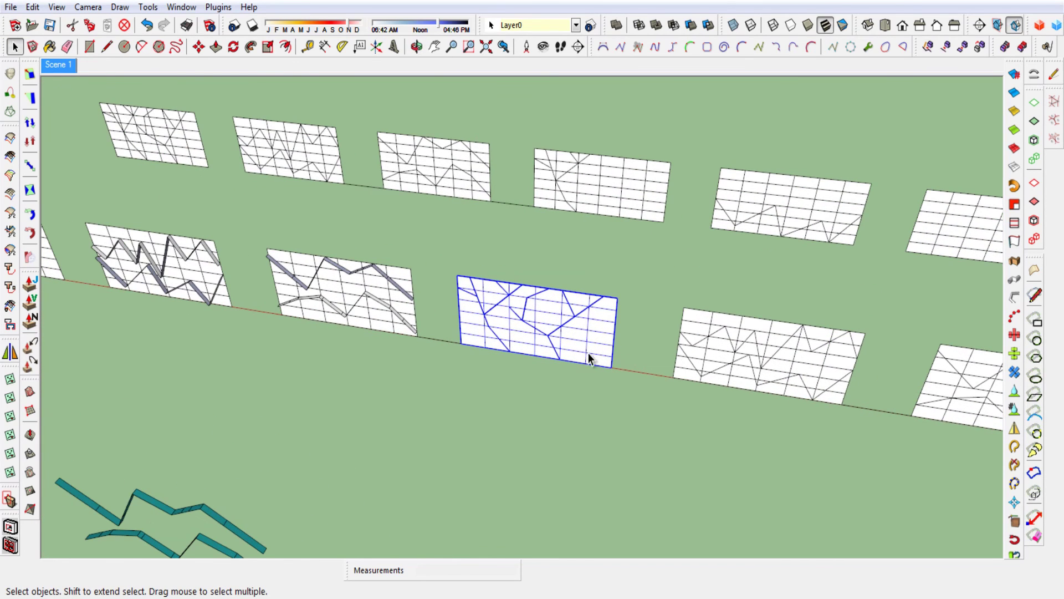
shift+click(602, 359)
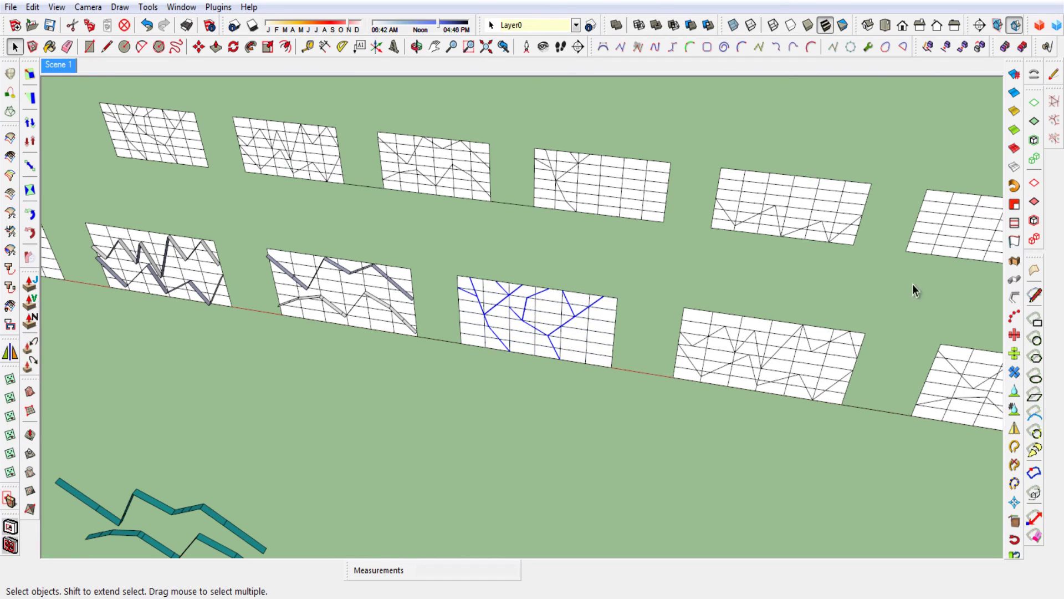
click(1016, 244)
mouse_move(647, 405)
middle_down()
mouse_move(499, 456)
mouse_move(510, 363)
middle_up()
click(512, 349)
text(0,)
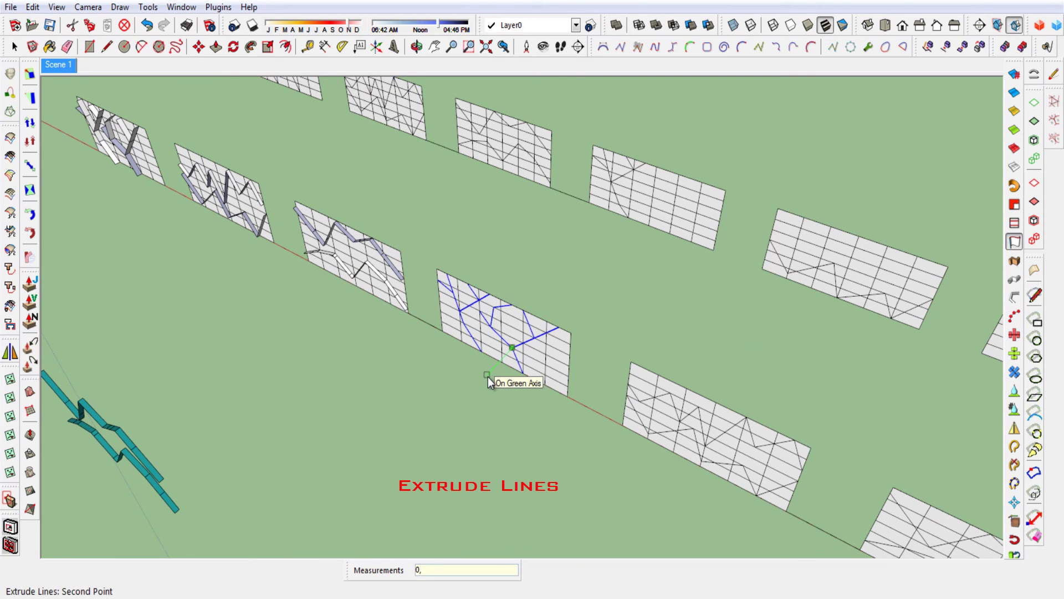
text(3)
key(Return)
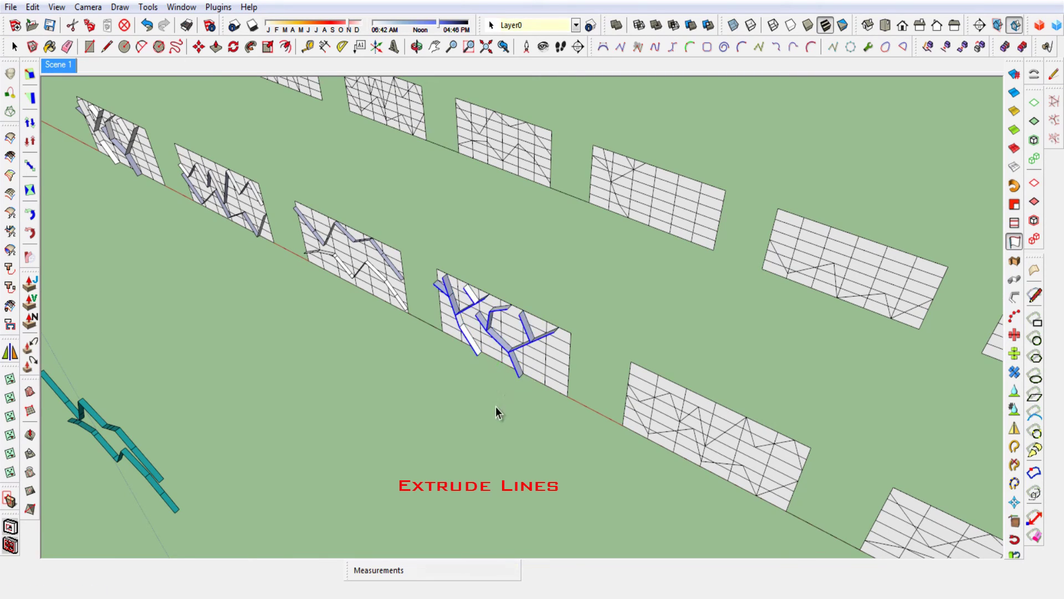
mouse_move(495, 407)
middle_down()
mouse_move(689, 458)
mouse_move(598, 441)
mouse_move(613, 423)
mouse_move(524, 405)
middle_up()
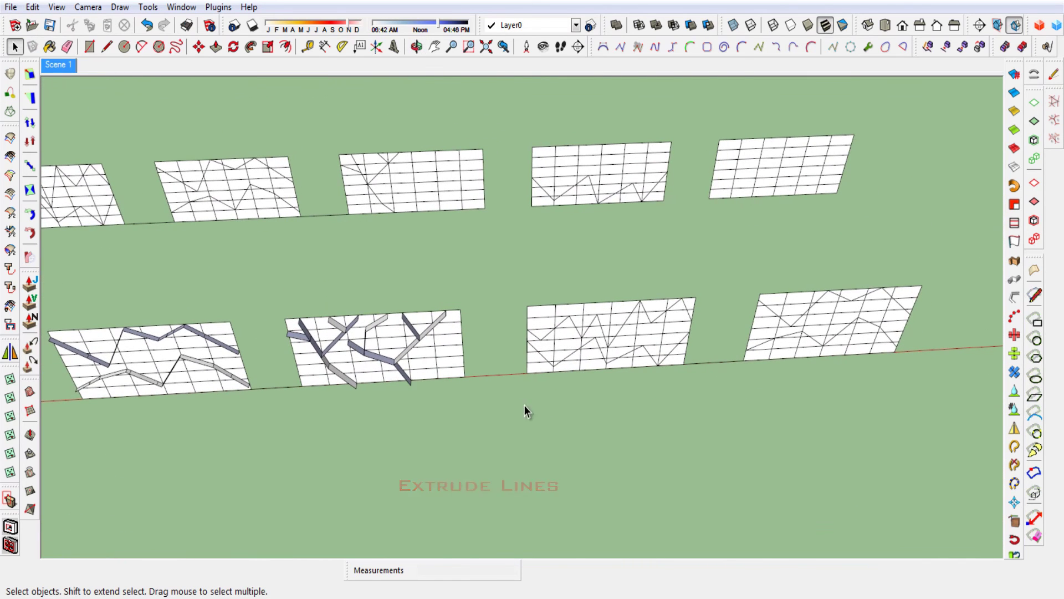
Extrude the two right lower panels' zigzags 0.3 m, excluding their grids
drag(502, 395, 943, 246)
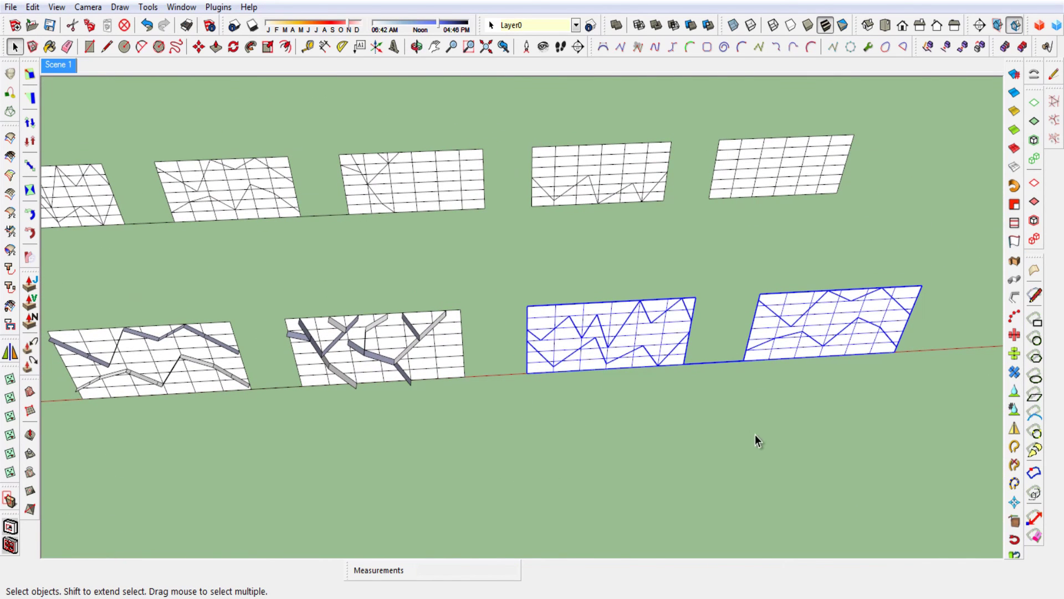
shift+click(752, 359)
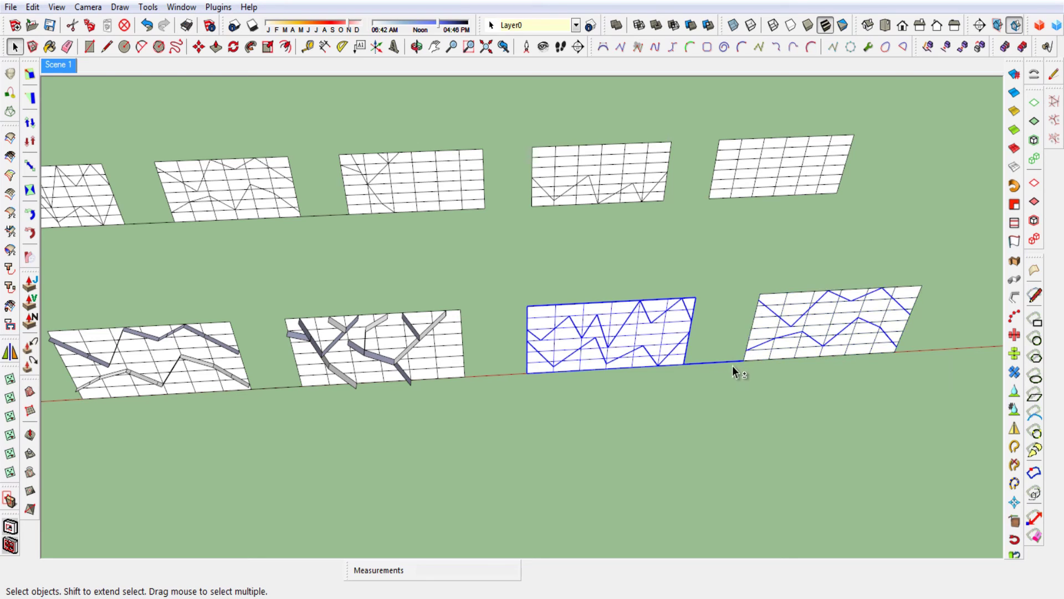
shift+click(677, 357)
mouse_move(694, 423)
middle_down()
mouse_move(570, 452)
mouse_move(485, 404)
mouse_move(501, 411)
middle_up()
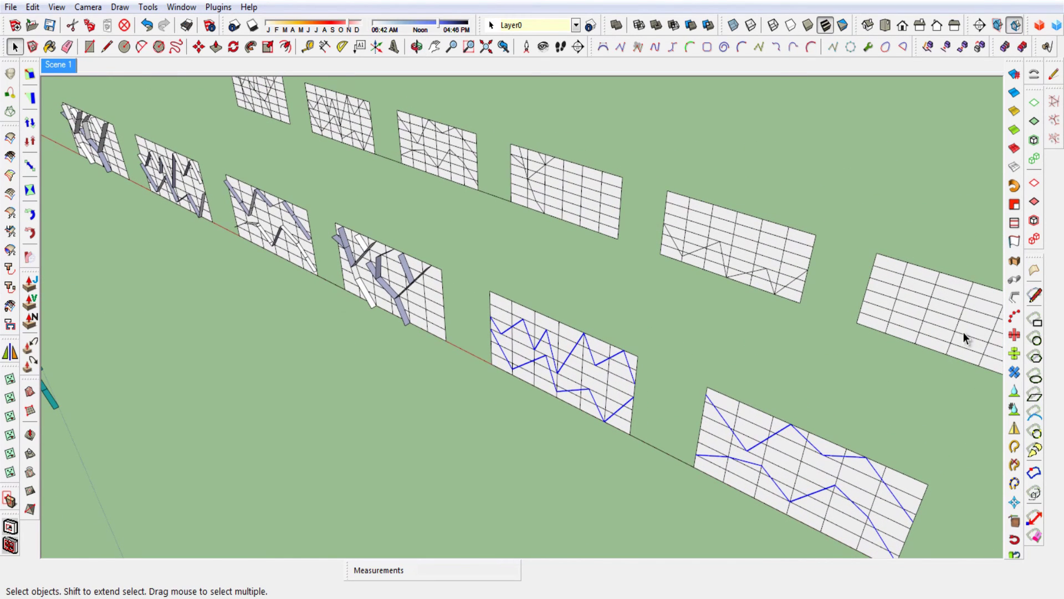
click(1013, 242)
click(588, 389)
text(0,)
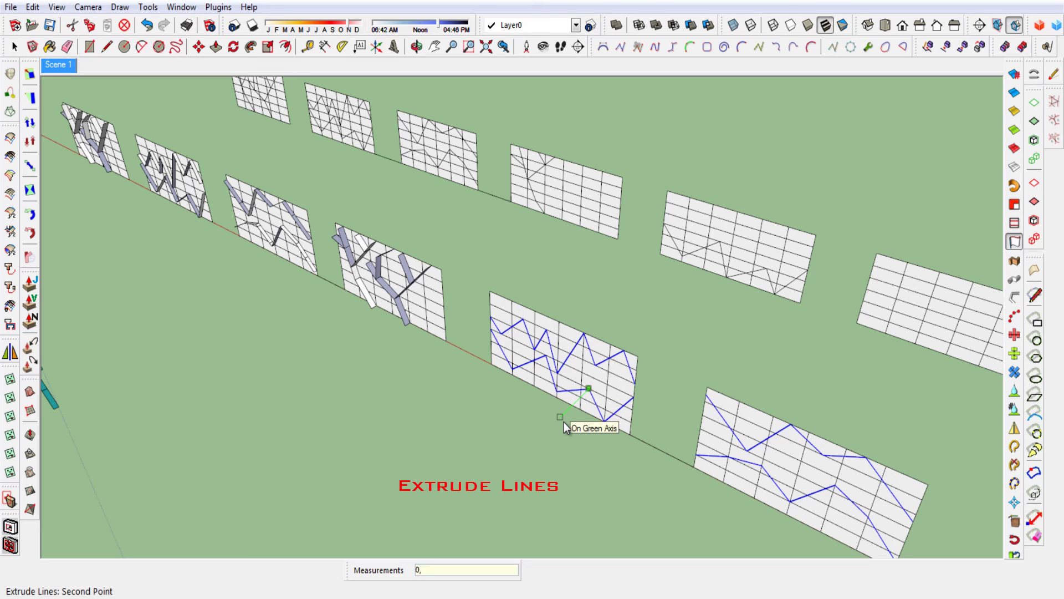
text(3)
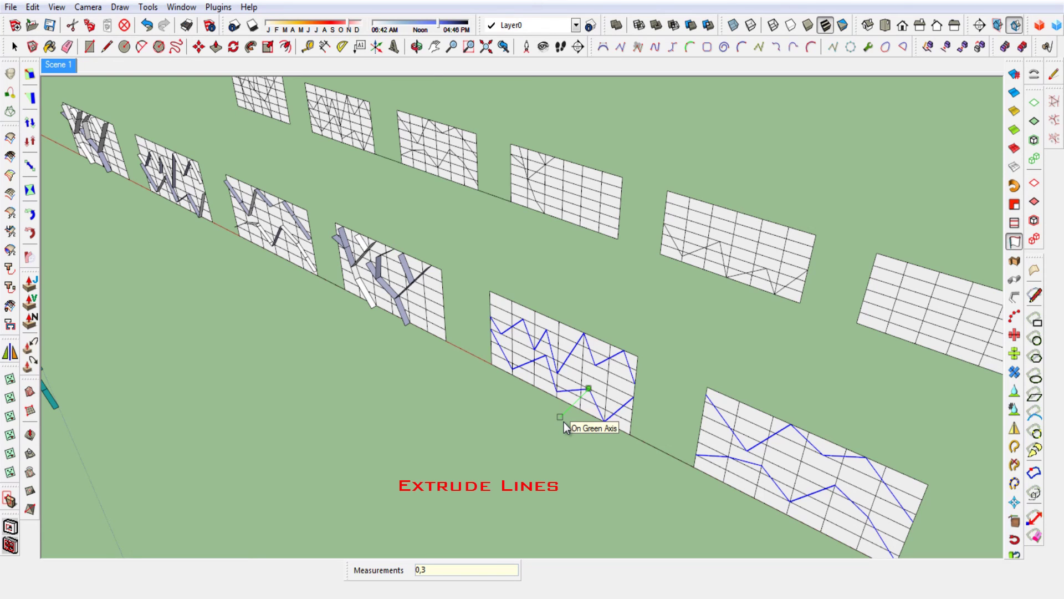
key(Return)
key(space)
Select the ribbons on the three right lower panels, leaving their grids unselected
middle_drag(540, 445, 565, 427)
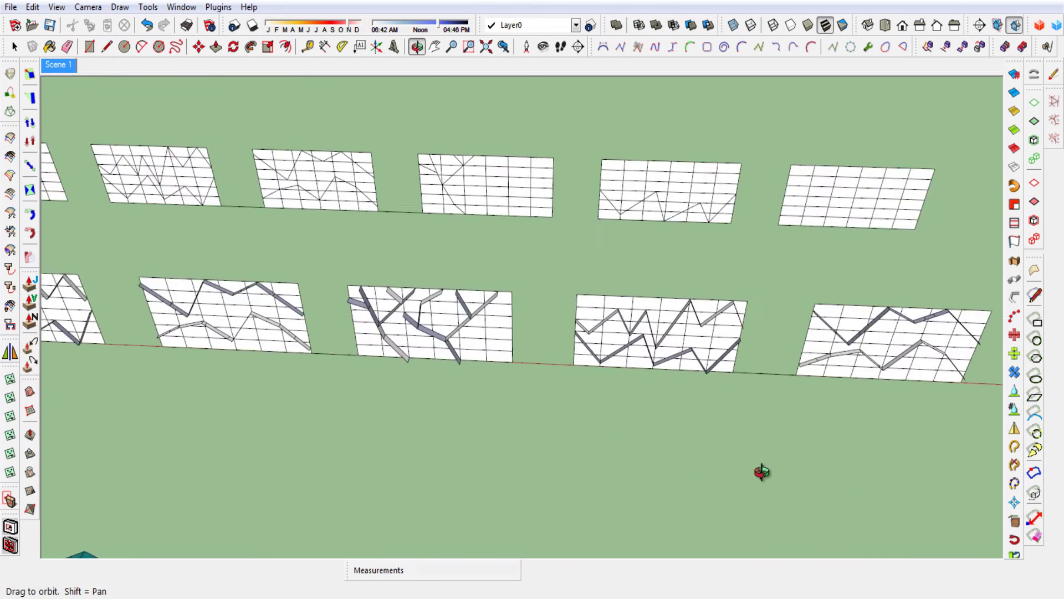
middle_drag(496, 338, 457, 402)
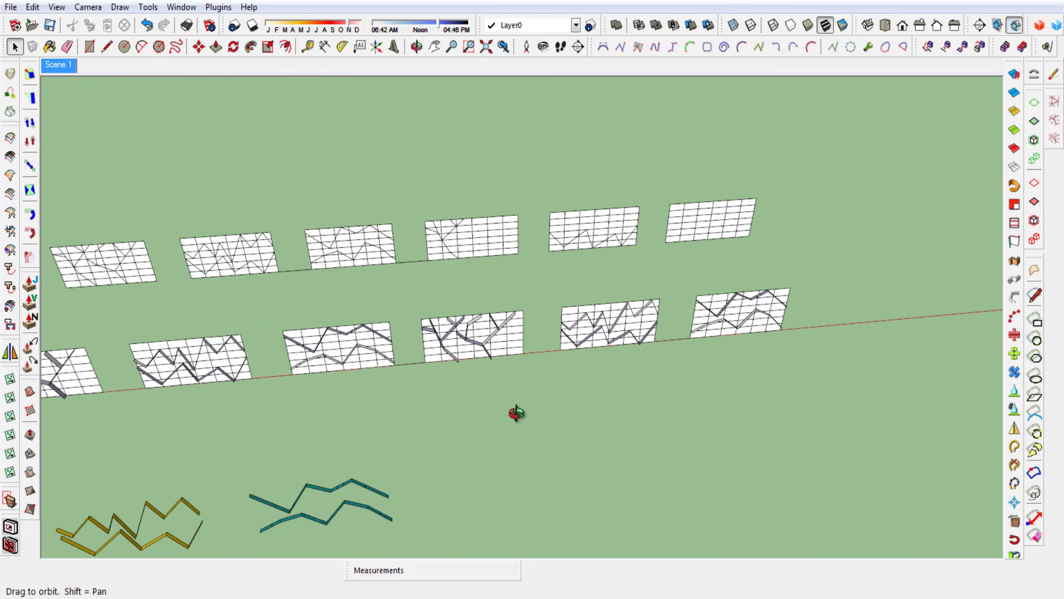
drag(415, 368, 830, 285)
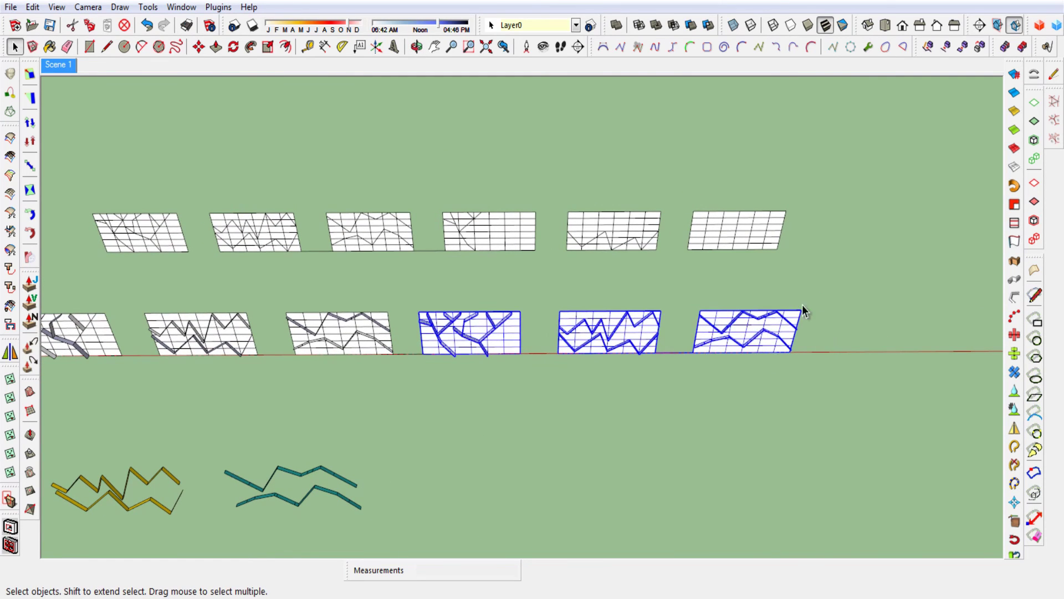
scroll(744, 342, up, 2)
scroll(742, 354, up, 1)
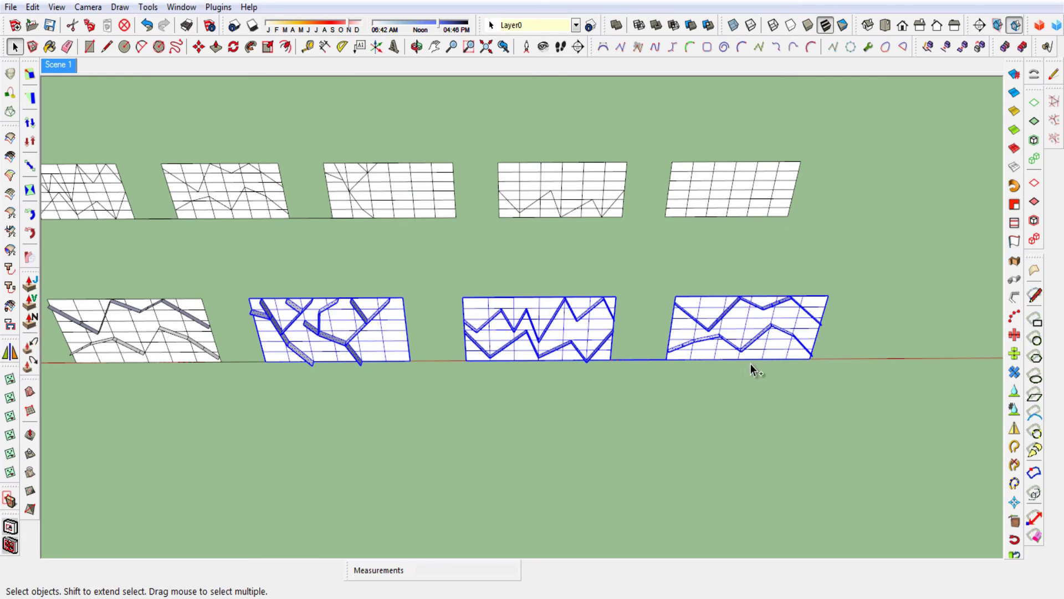
shift+click(769, 354)
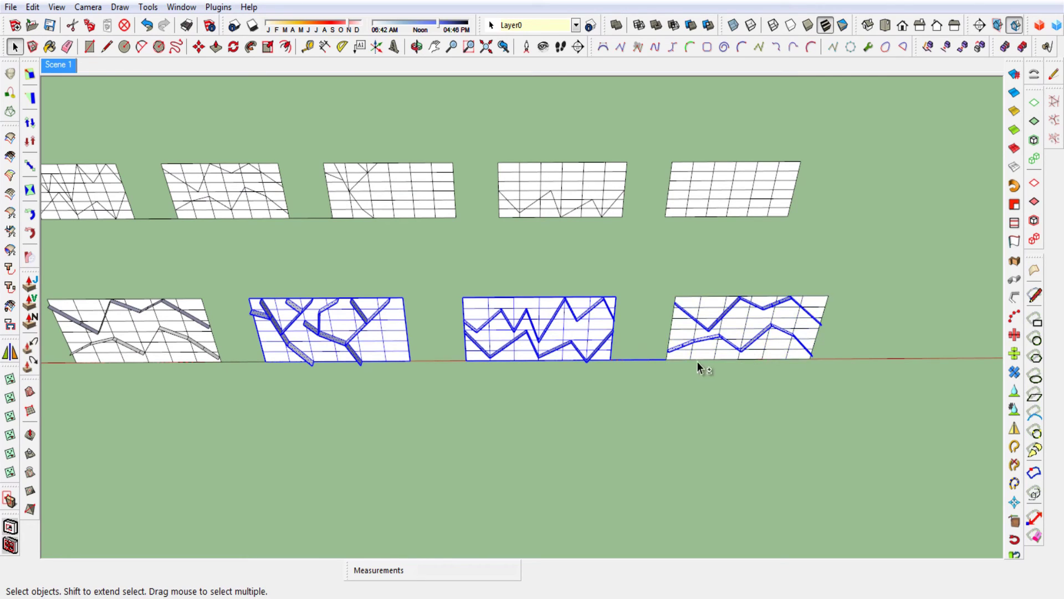
shift+click(617, 352)
shift+click(393, 359)
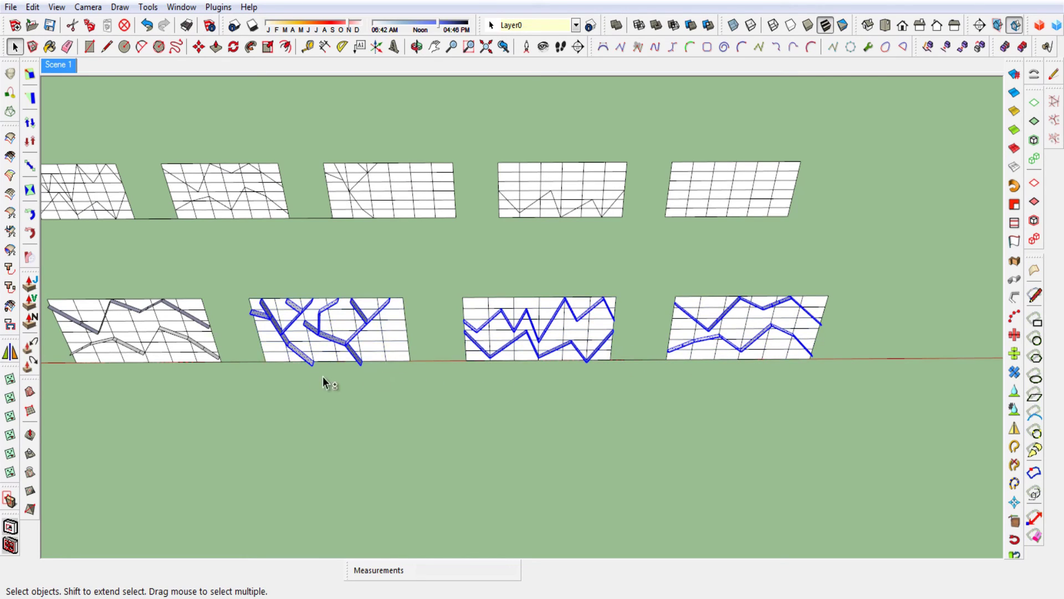
middle_drag(463, 431, 420, 385)
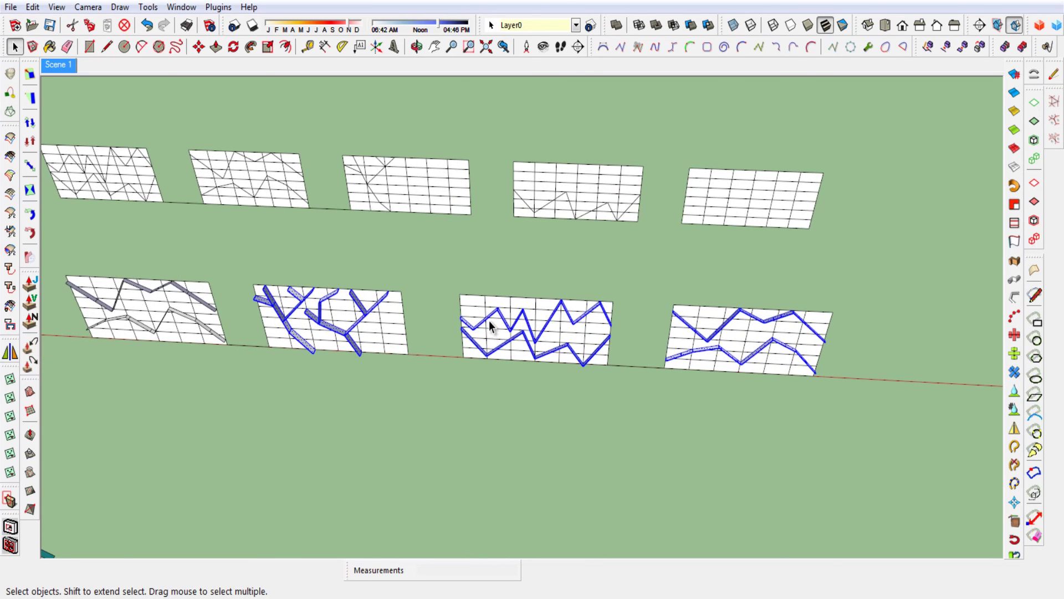
scroll(505, 333, down, 3)
mouse_move(524, 352)
middle_down()
mouse_move(556, 411)
mouse_move(491, 405)
middle_up()
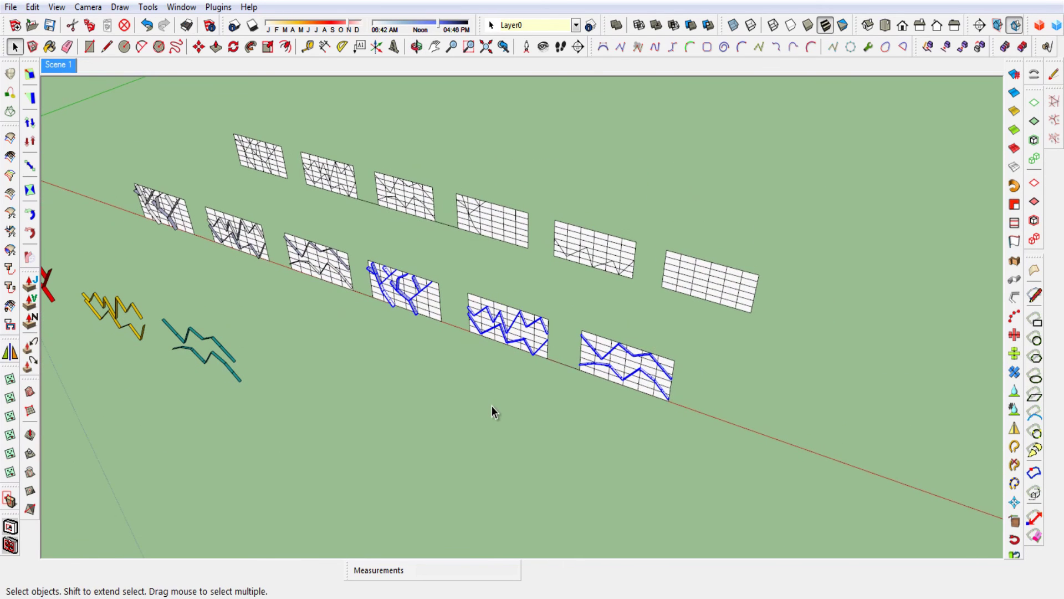
Copy the selected ribbons 20 m forward along the green axis
key(m)
key(ctrl)
click(648, 443)
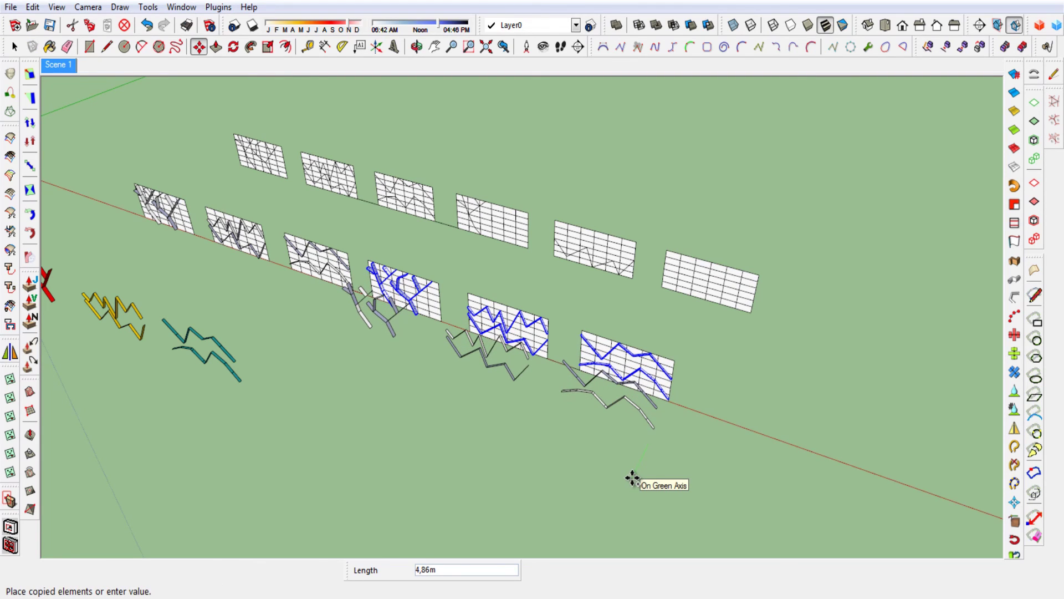
text(0)
key(Return)
key(space)
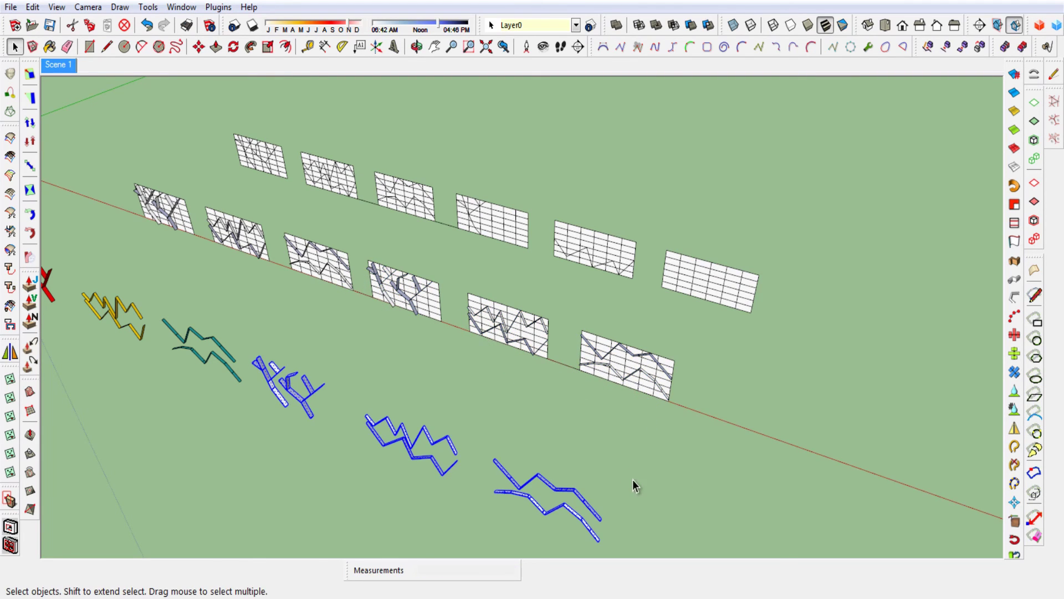
click(633, 480)
scroll(388, 443, down, 2)
scroll(407, 438, down, 2)
Make the fourth copied zigzag on the ground its own group
middle_drag(407, 438, 613, 404)
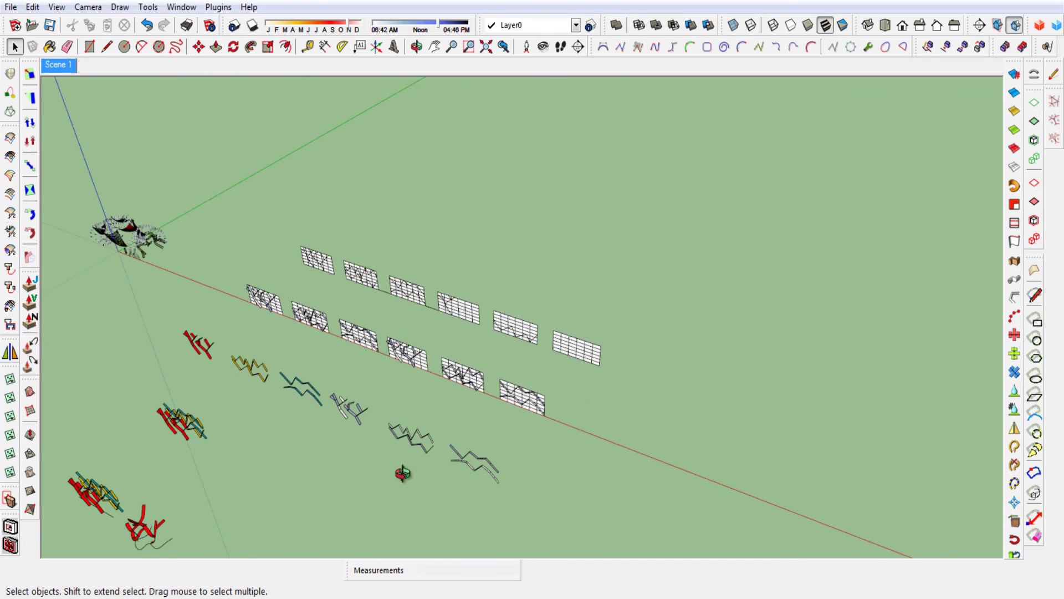
scroll(613, 397, up, 1)
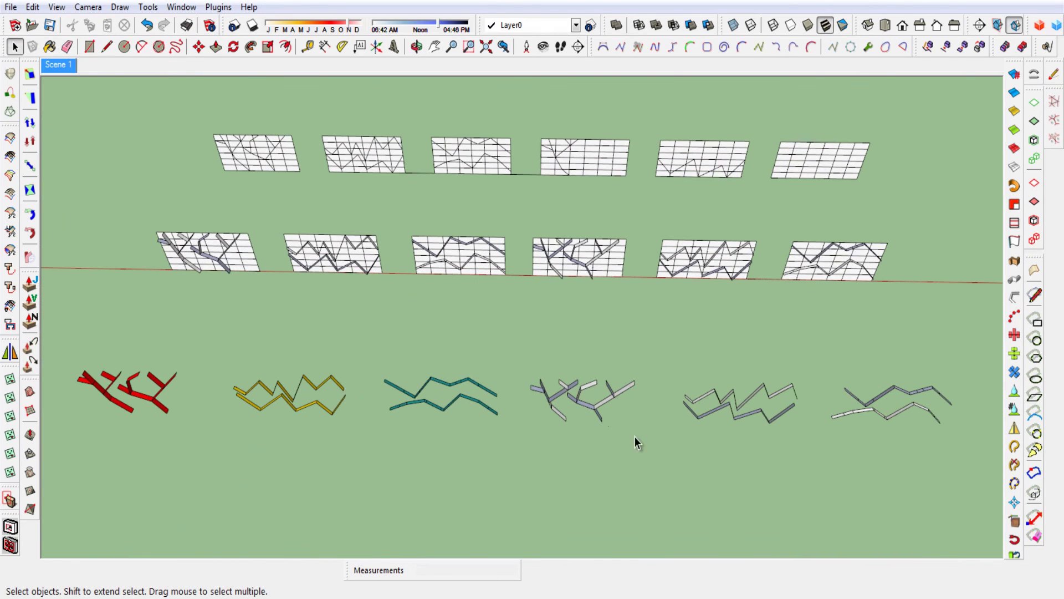
click(549, 390)
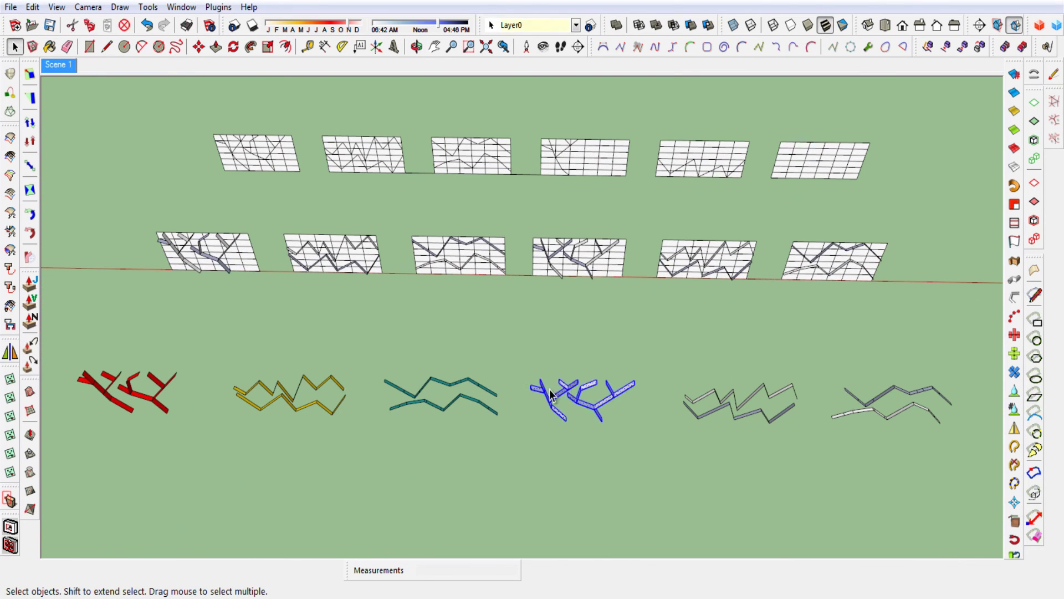
right_click(571, 403)
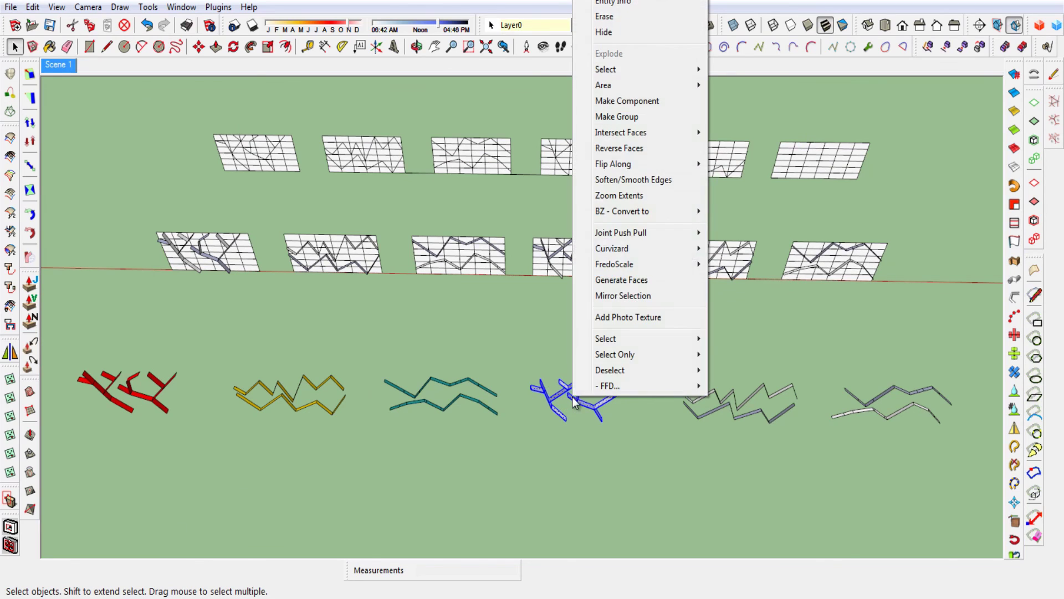
click(615, 118)
Group the fifth and sixth copied zigzags separately, then level the view along the red axis
drag(820, 454, 667, 348)
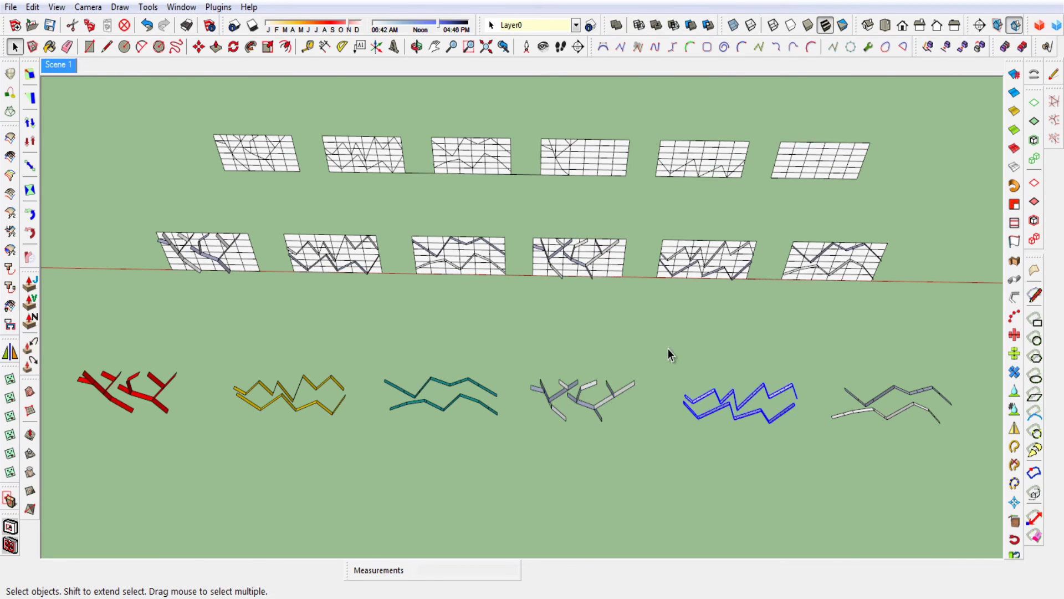
right_click(748, 419)
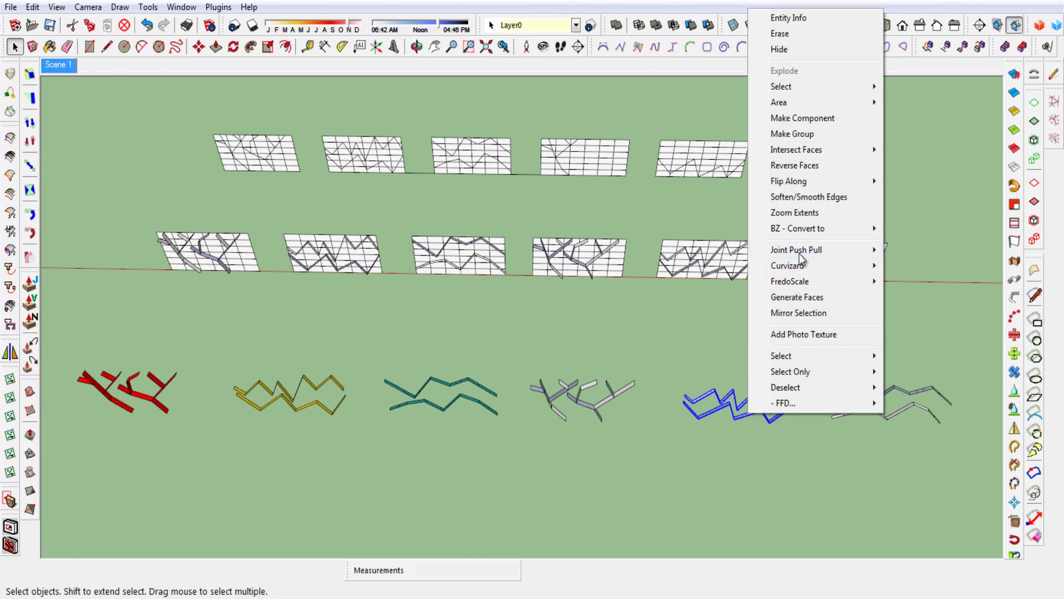
click(780, 133)
click(972, 468)
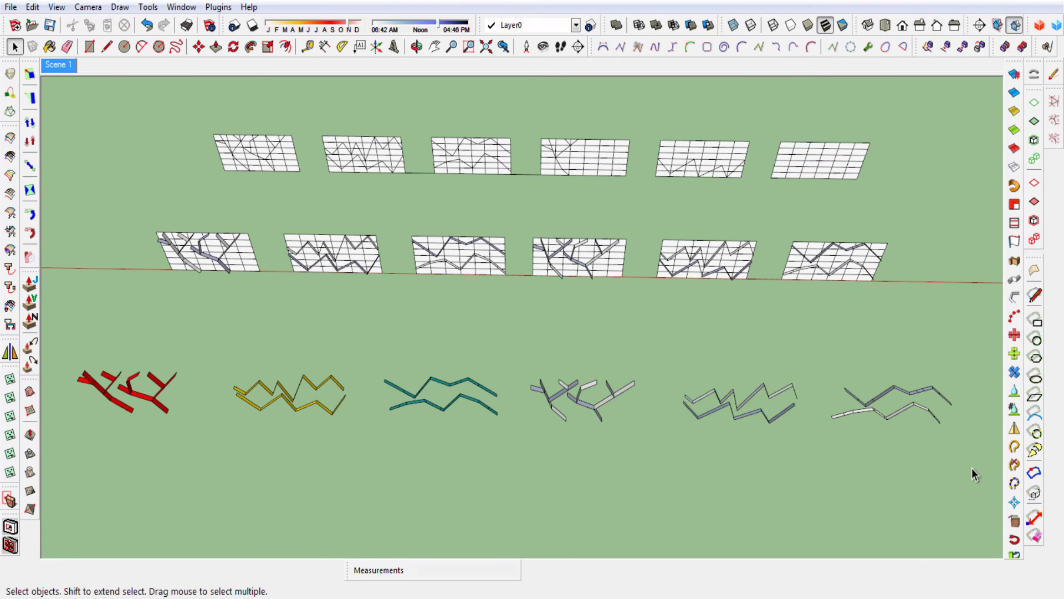
drag(827, 327, 828, 329)
right_click(871, 413)
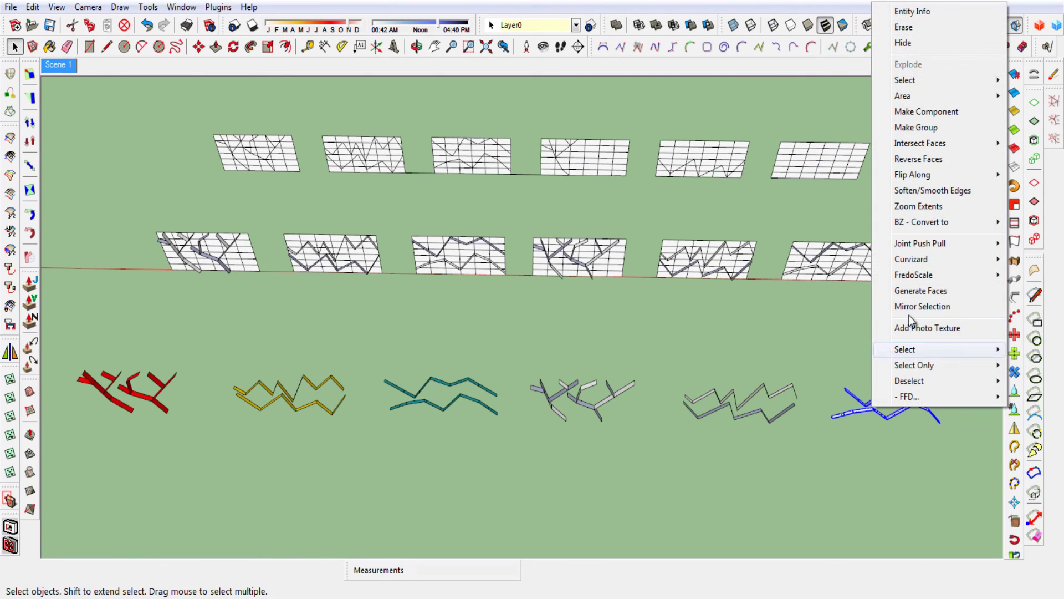
click(924, 130)
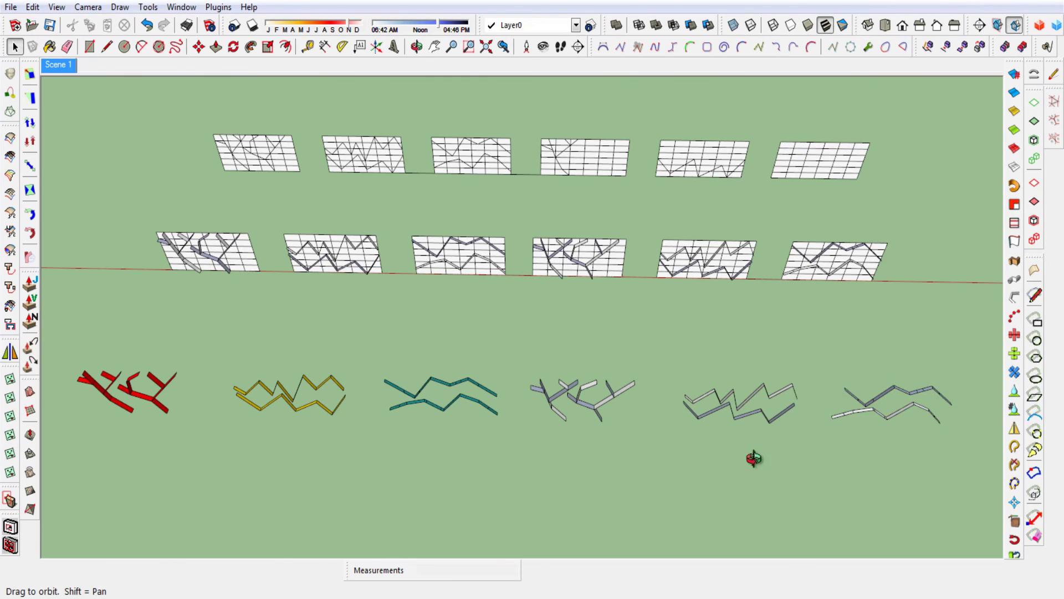
mouse_move(756, 456)
middle_down()
mouse_move(656, 379)
mouse_move(740, 475)
mouse_move(667, 464)
middle_up()
scroll(637, 375, up, 2)
scroll(636, 405, up, 2)
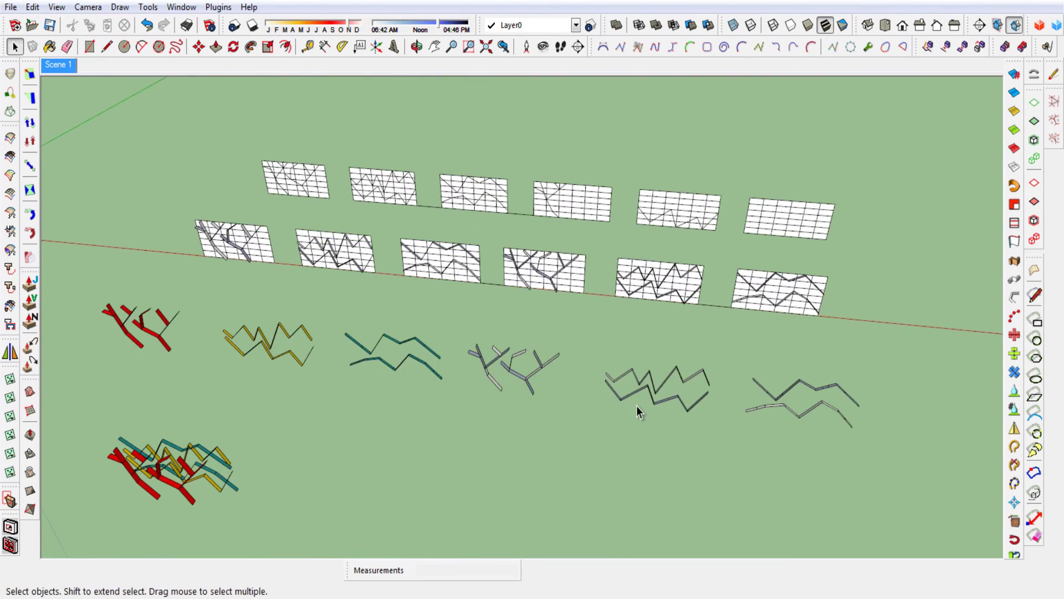
middle_drag(637, 404, 692, 425)
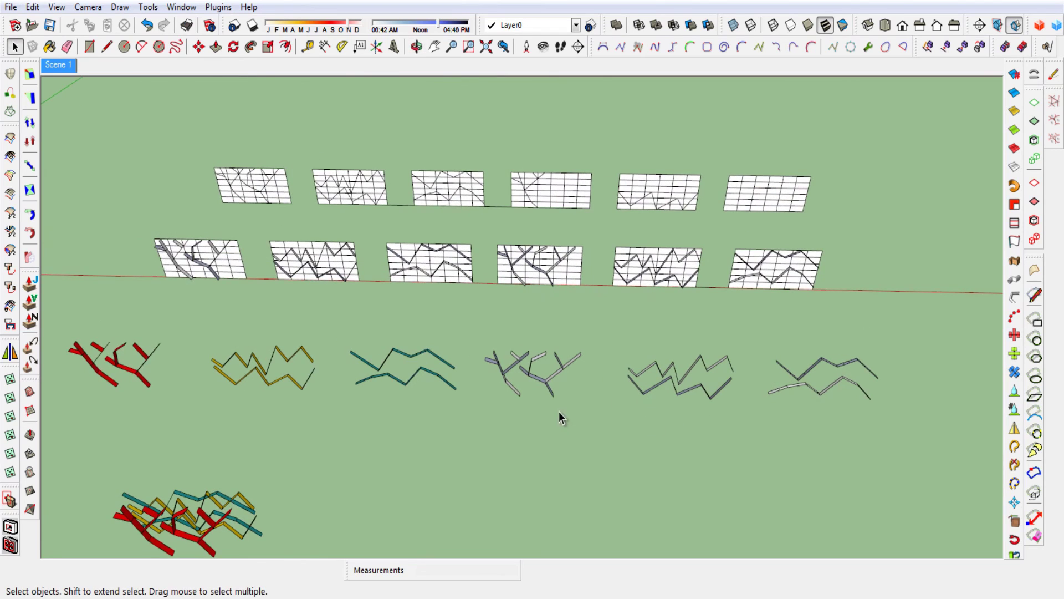
Move the grey branching zigzag group 15 m along the red axis
click(550, 376)
key(m)
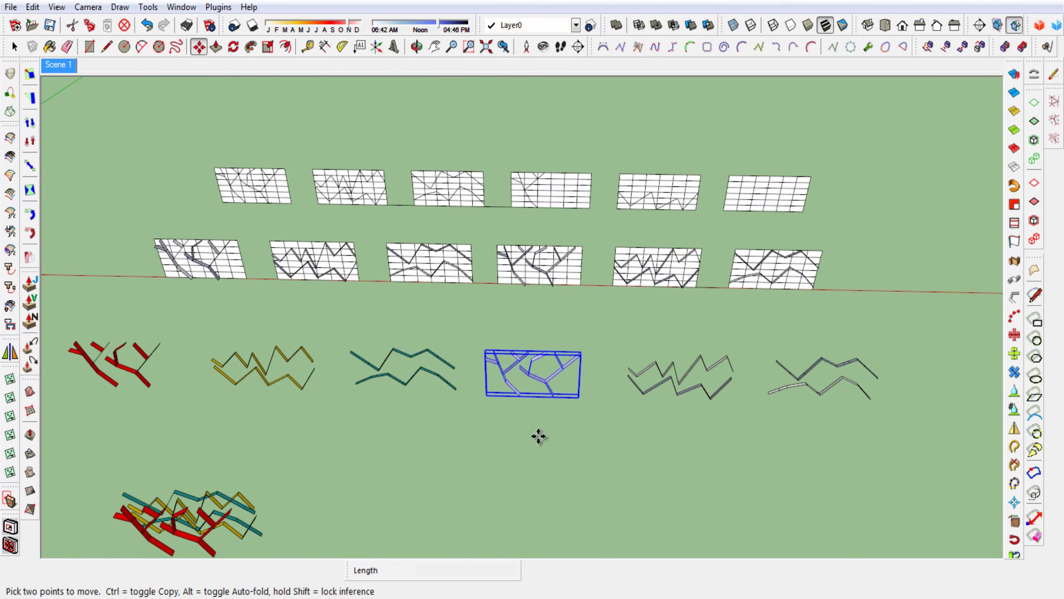
click(539, 436)
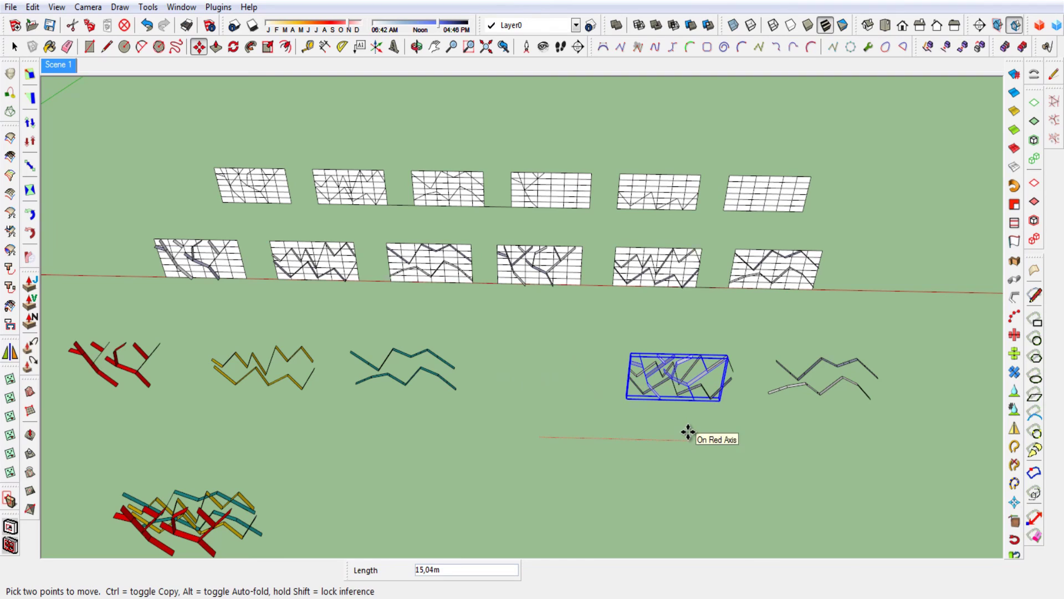
text(15)
key(Return)
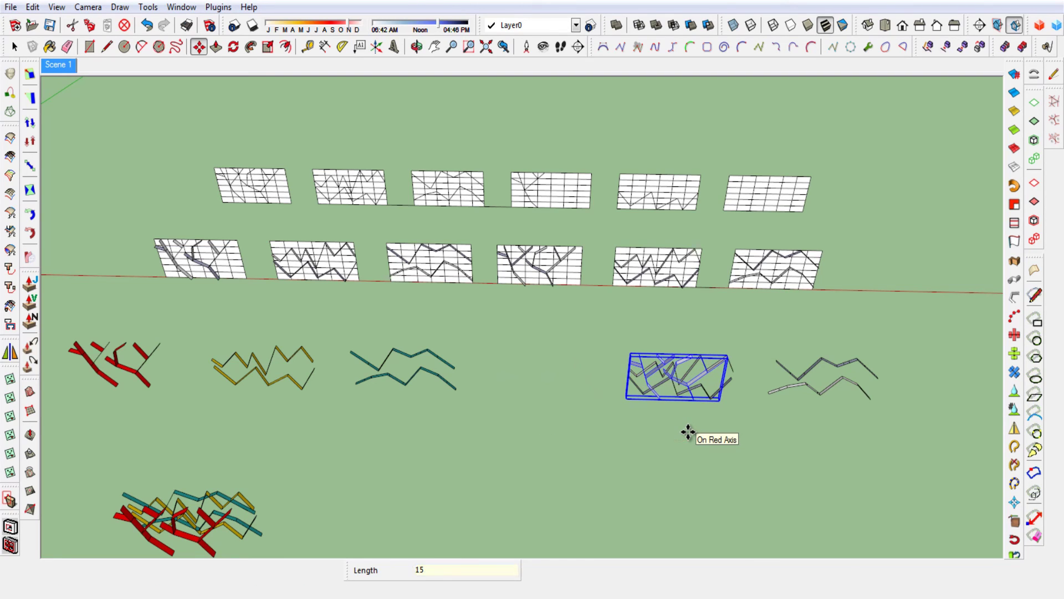
key(space)
click(839, 425)
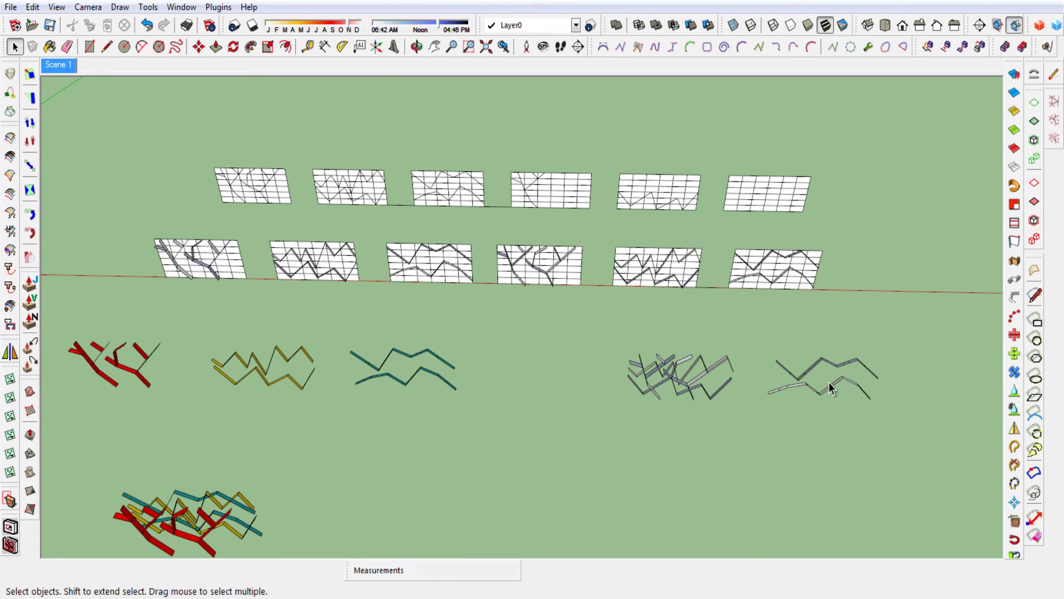
Move the rightmost zigzag group by a typed distance
click(829, 387)
key(m)
click(837, 422)
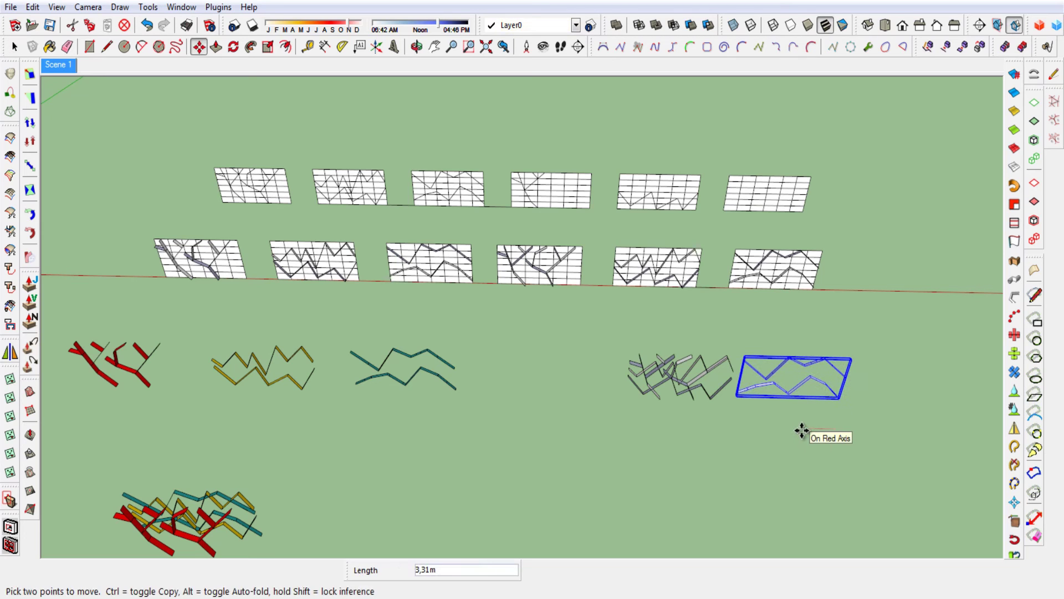
text(15)
key(Return)
key(o)
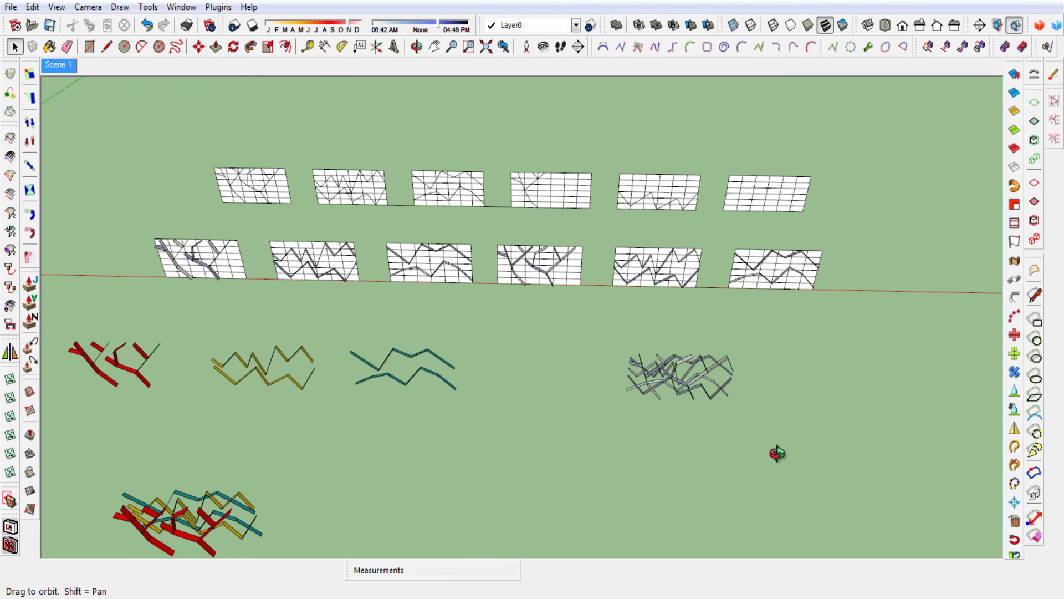
drag(780, 451, 623, 450)
key(space)
Shift the grey-and-white ribbon cluster about 1,67 m along the green axis
middle_drag(624, 450, 526, 427)
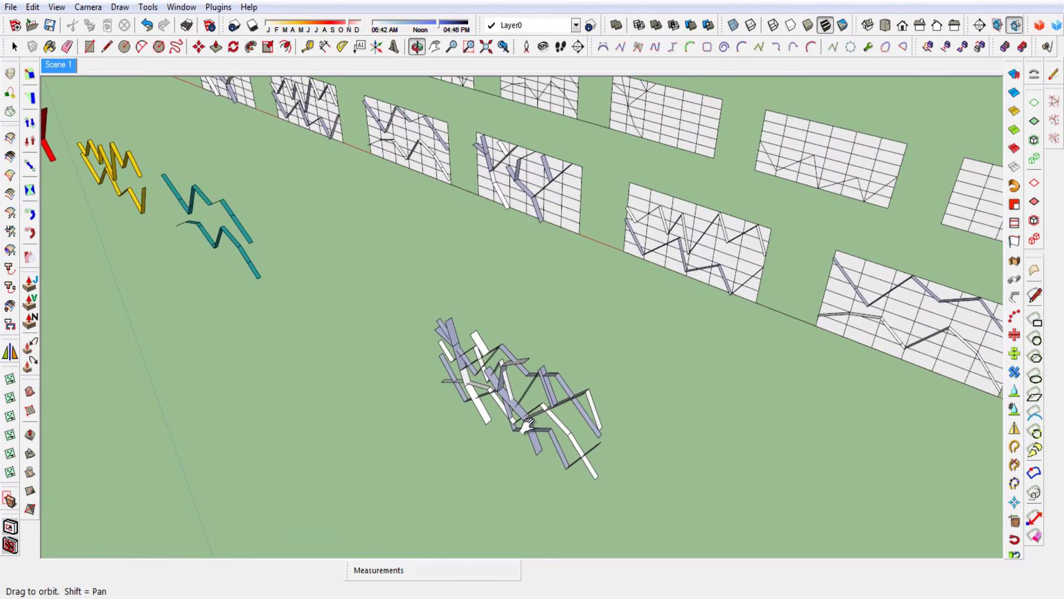
click(525, 427)
key(m)
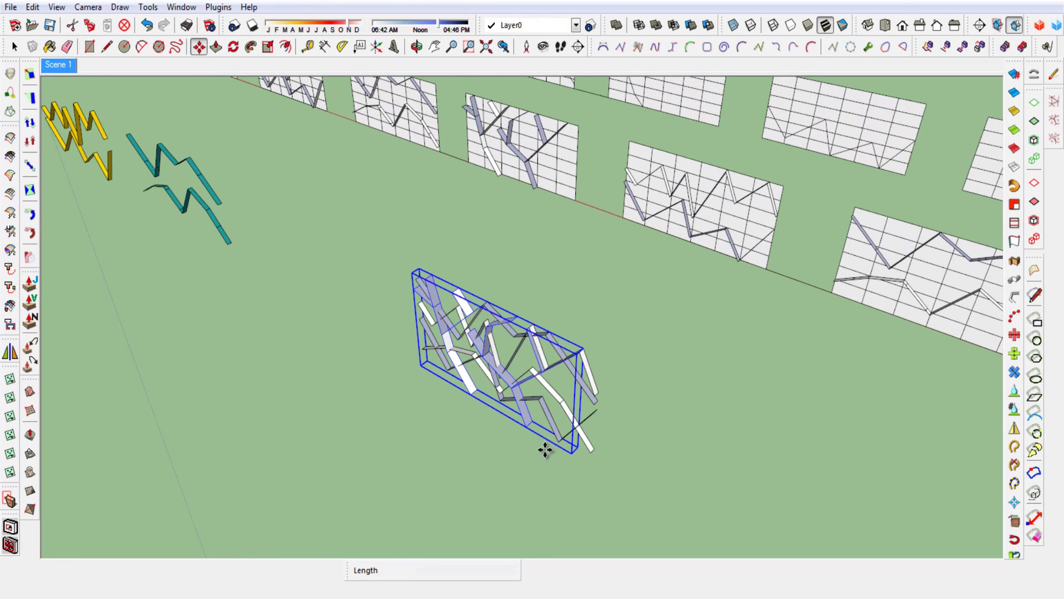
click(536, 459)
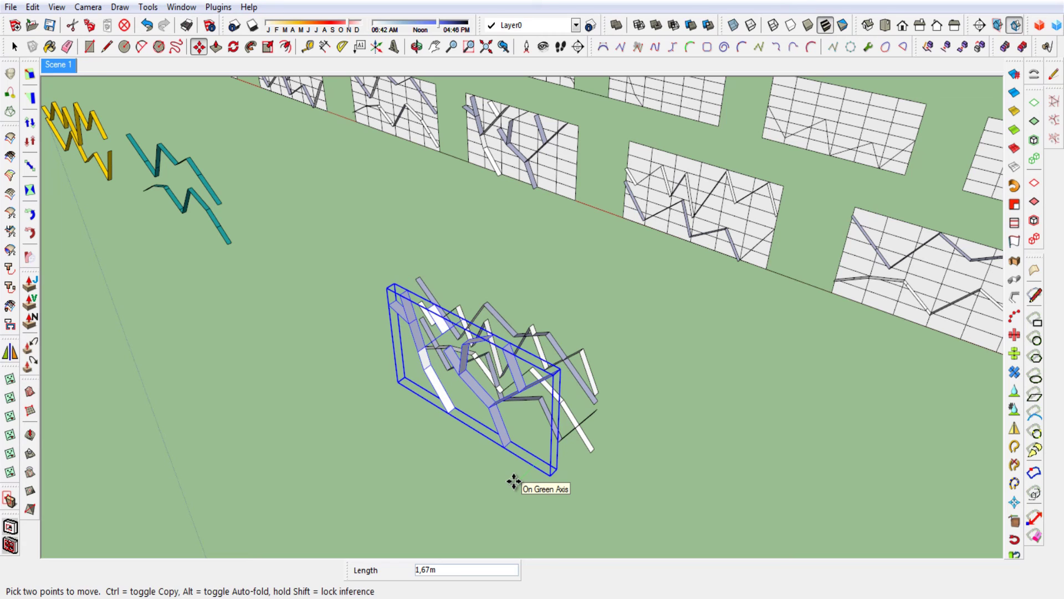
text(1)
key(Return)
key(space)
click(497, 486)
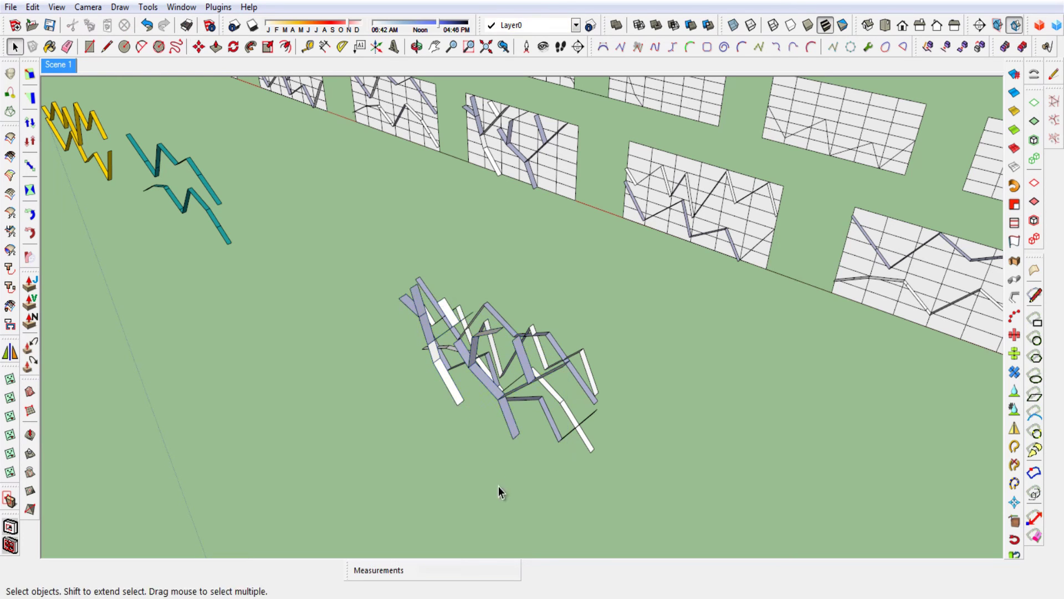
key(o)
mouse_move(497, 485)
mouse_down()
mouse_move(358, 550)
mouse_move(459, 516)
mouse_move(570, 447)
mouse_up()
key(space)
scroll(589, 398, down, 3)
Copy the tangled ribbon cluster 40 along the red axis
scroll(524, 441, down, 3)
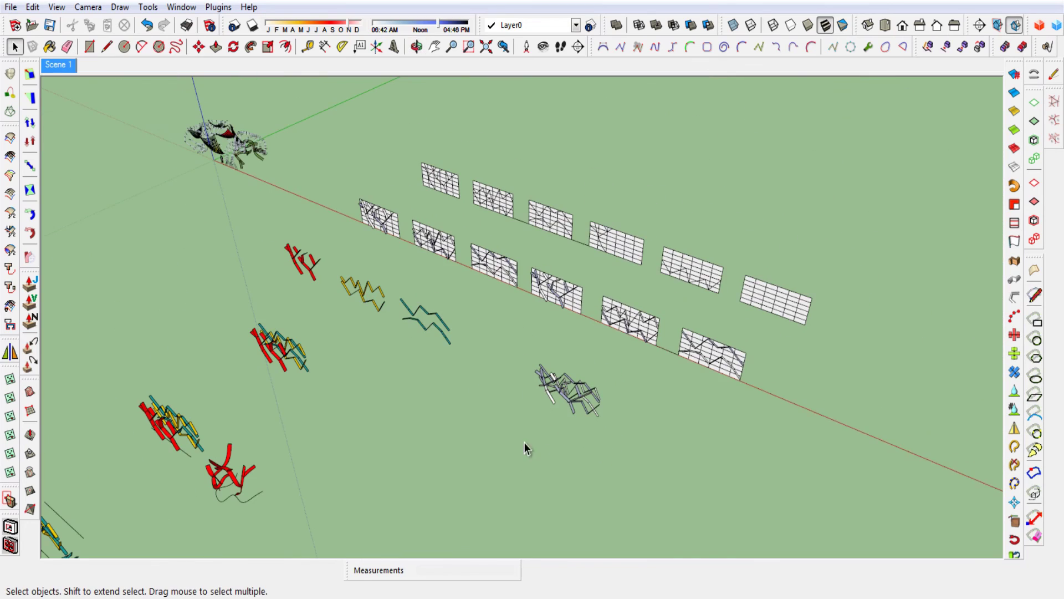
mouse_move(524, 442)
middle_down()
mouse_move(570, 447)
mouse_move(654, 404)
mouse_move(701, 397)
mouse_move(667, 430)
mouse_move(509, 397)
middle_up()
drag(401, 345, 400, 345)
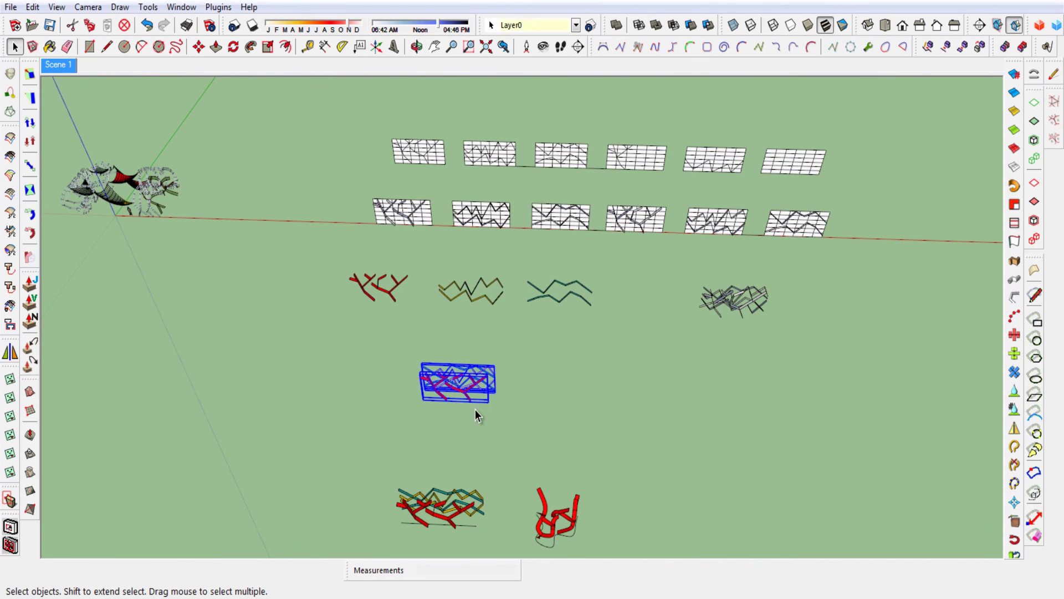
key(m)
click(494, 441)
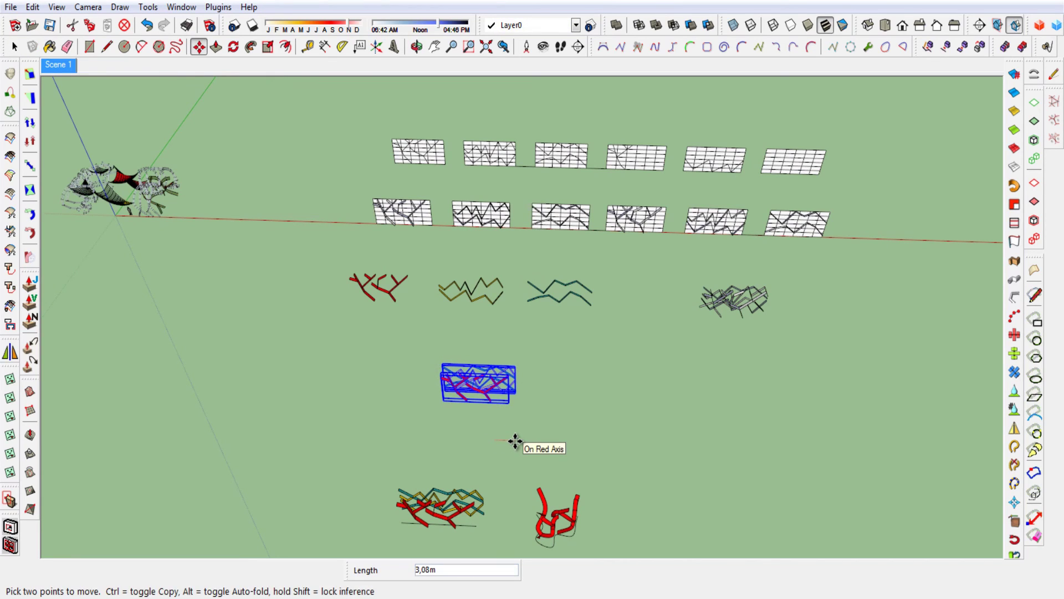
key(ctrl)
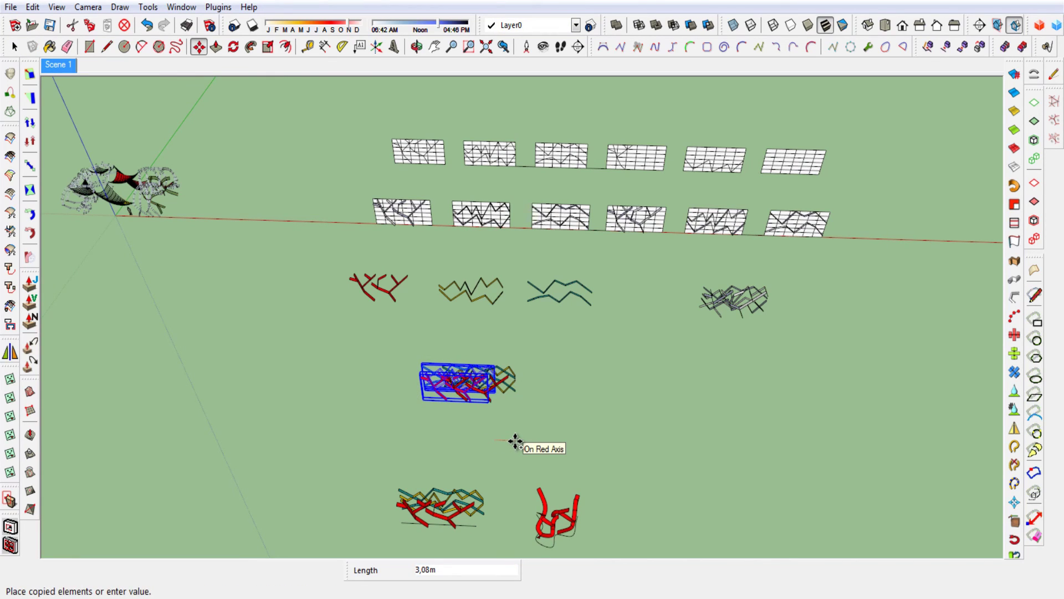
text(40)
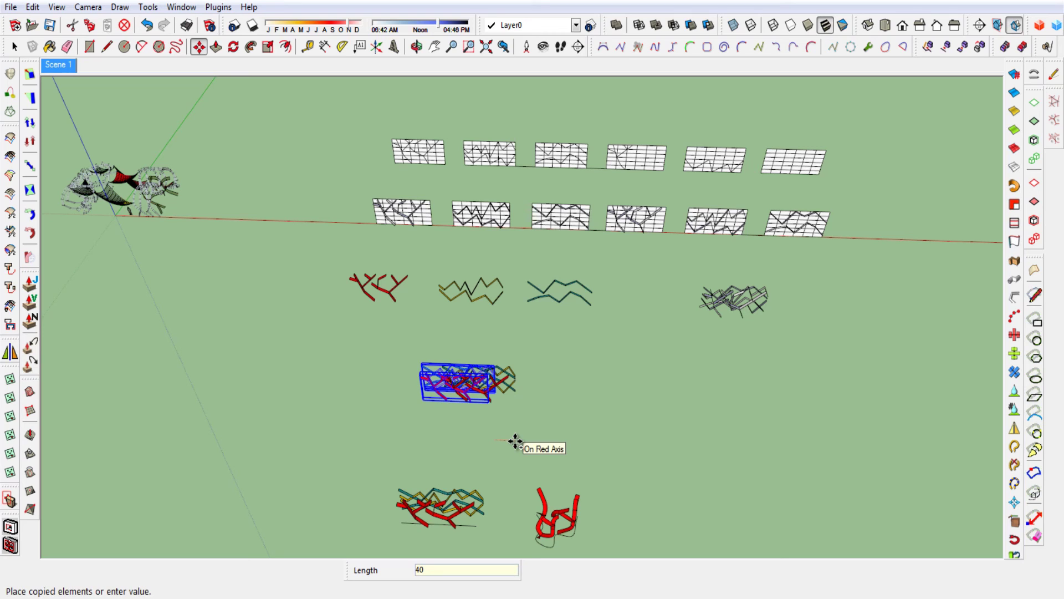
key(Return)
Copy the cluster together with its bent red ribbon 40 along the red axis
key(space)
mouse_move(685, 466)
middle_down()
mouse_move(466, 431)
mouse_move(594, 368)
middle_up()
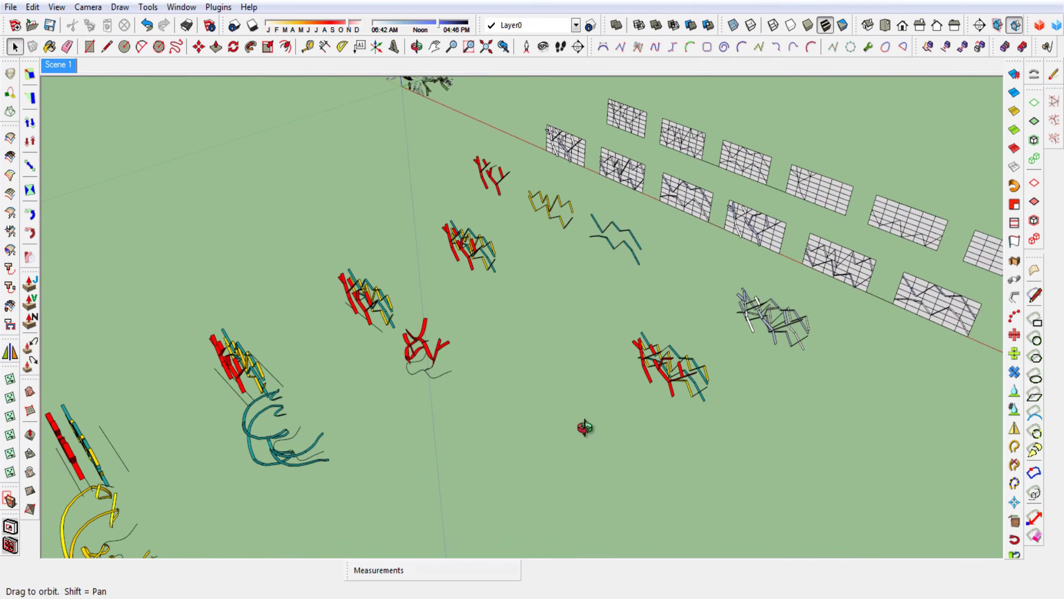
mouse_move(579, 427)
middle_down()
mouse_move(754, 486)
mouse_move(791, 421)
mouse_move(819, 428)
middle_up()
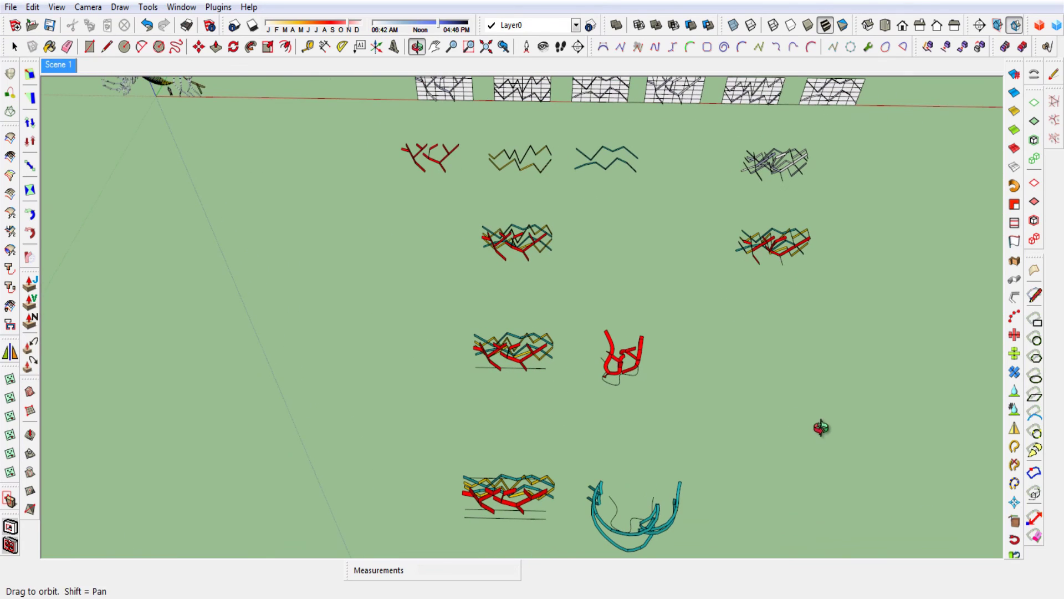
drag(456, 291, 466, 347)
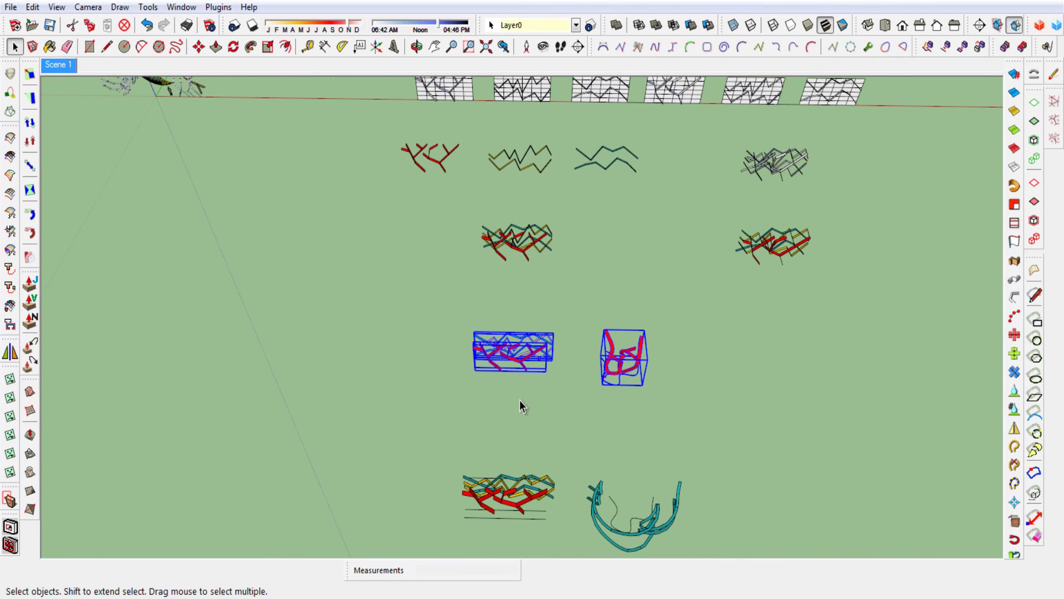
key(m)
ctrl+click(539, 422)
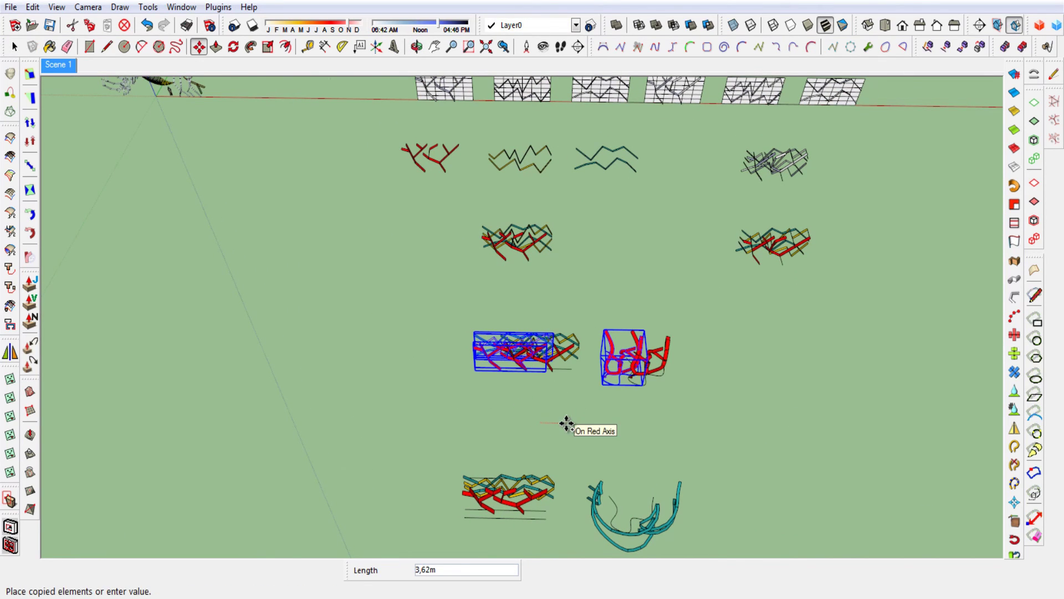
key(Return)
key(space)
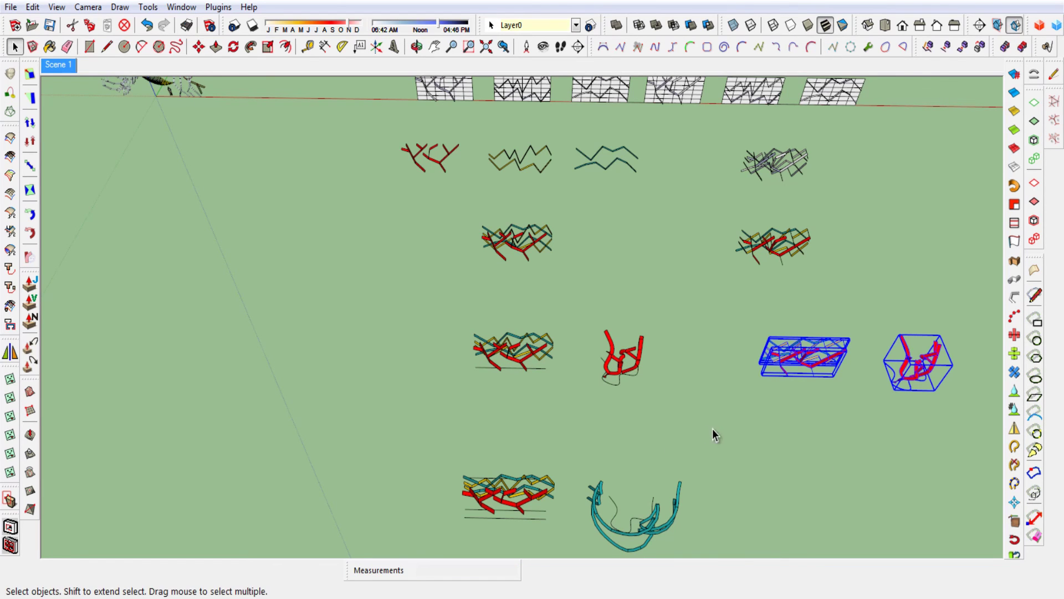
mouse_move(713, 434)
middle_down()
mouse_move(521, 290)
mouse_move(547, 320)
middle_up()
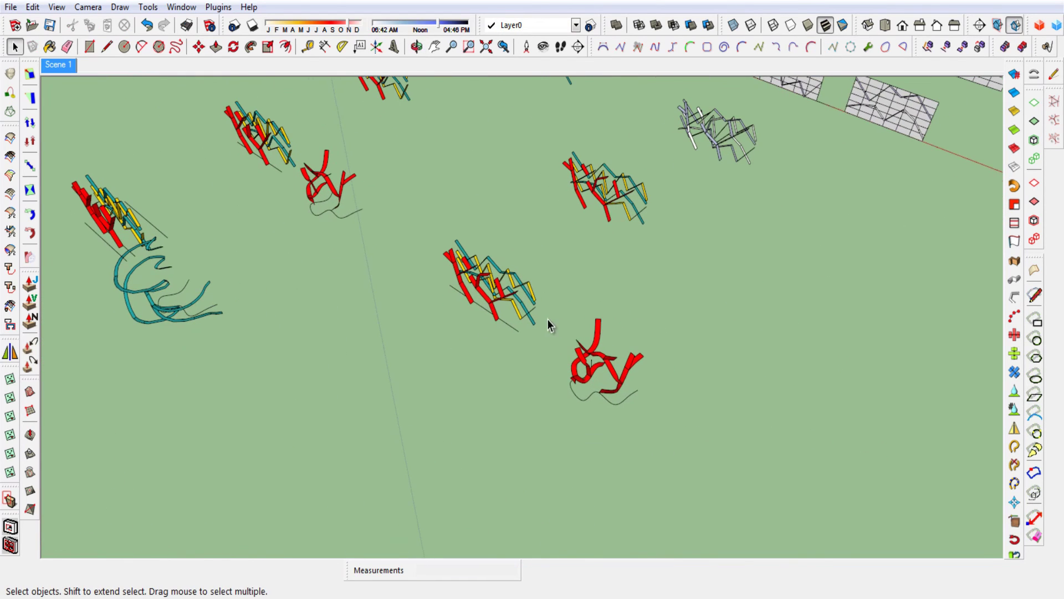
Delete the twisted red ribbon, leaving its wavy curve behind
click(600, 335)
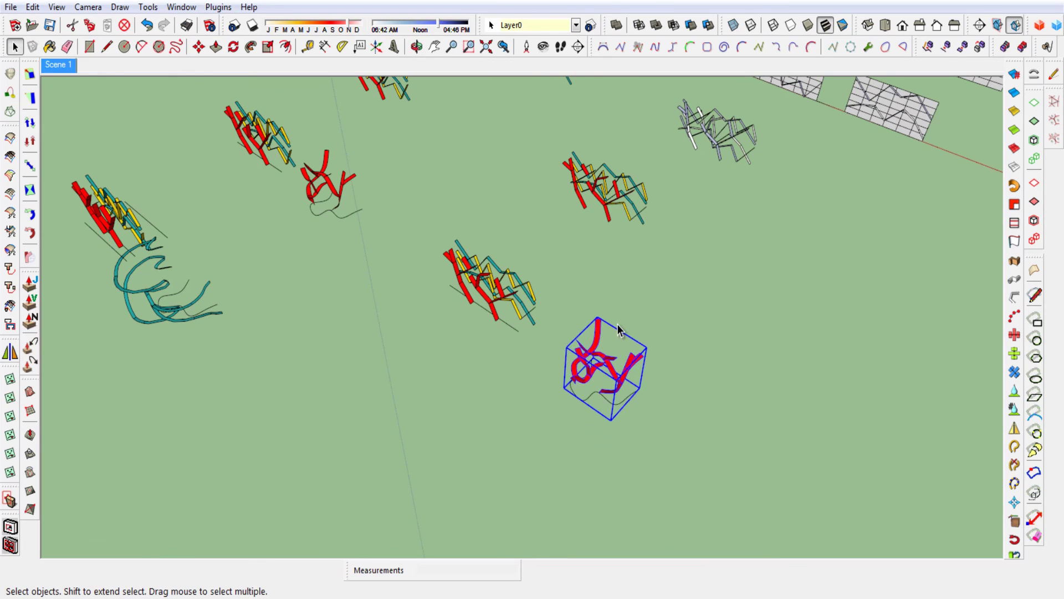
key(Delete)
middle_drag(617, 334, 544, 310)
scroll(517, 272, up, 2)
scroll(517, 278, up, 2)
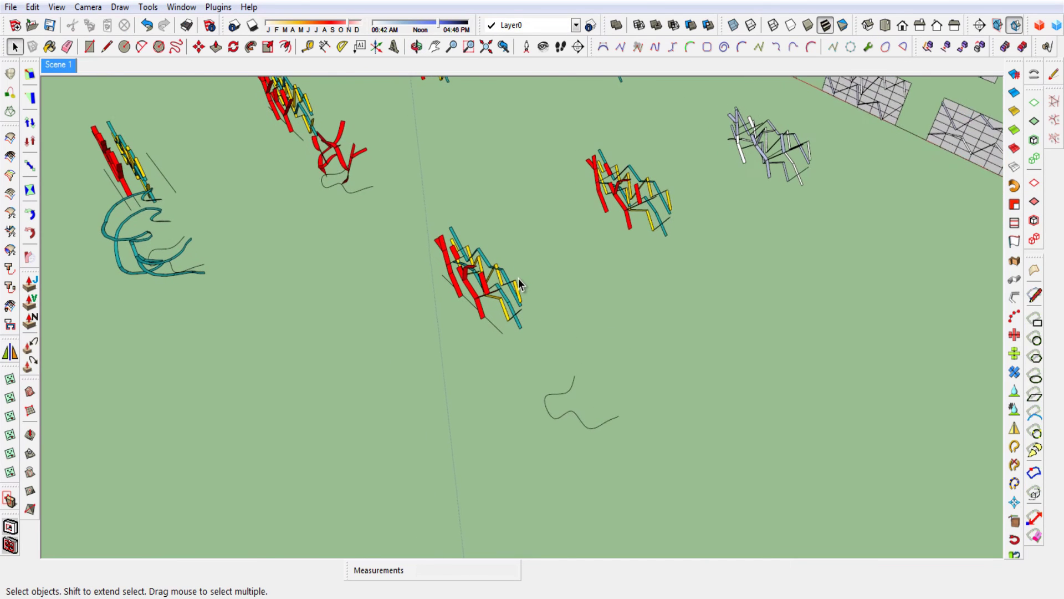
scroll(519, 282, up, 2)
scroll(515, 288, up, 1)
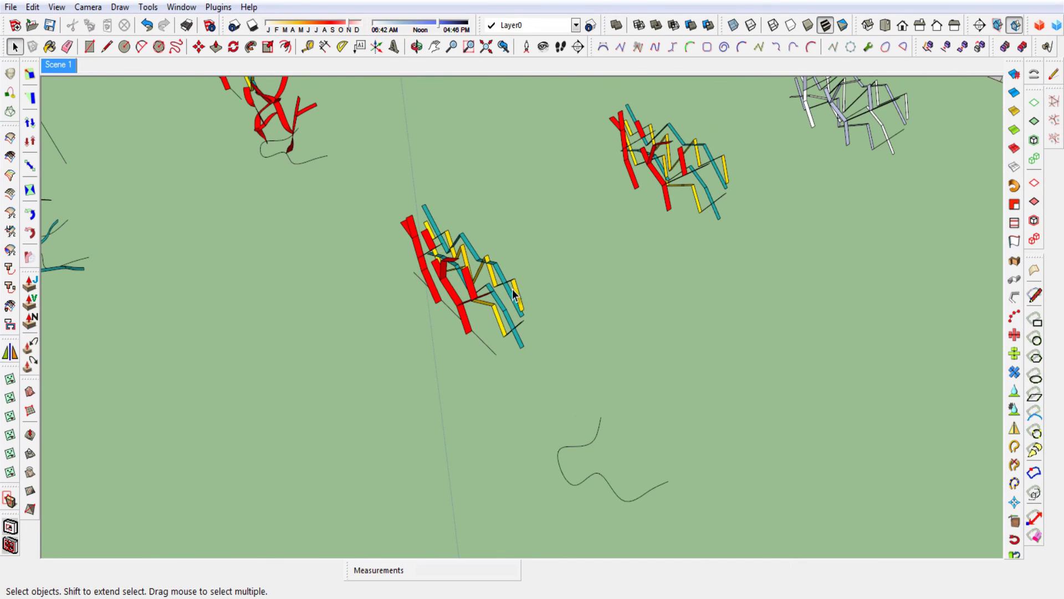
Shape Bend the cluster's red ribbon from its straight line along the wavy curve
click(461, 309)
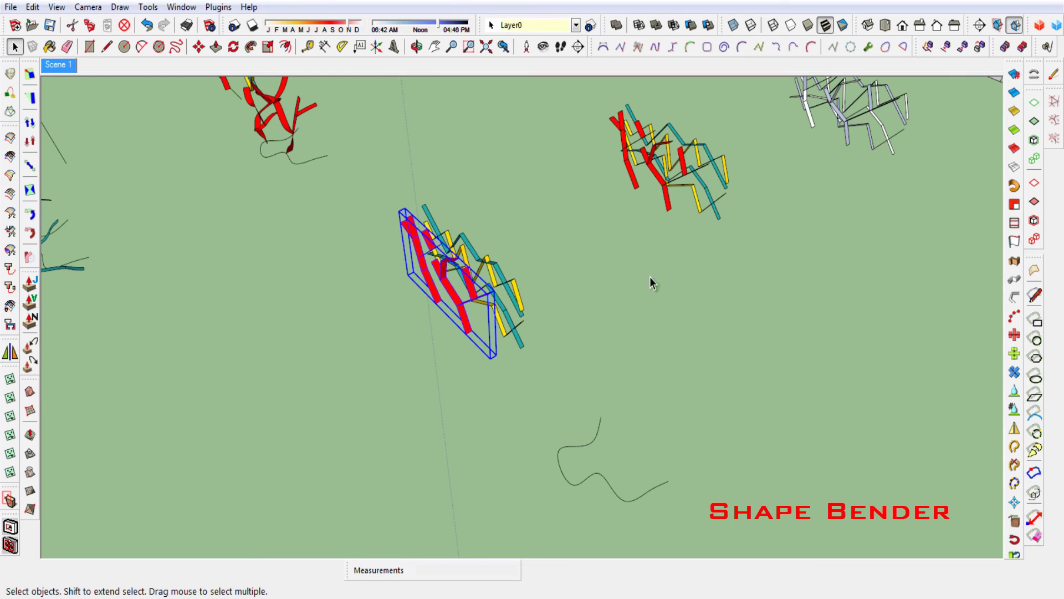
click(1034, 74)
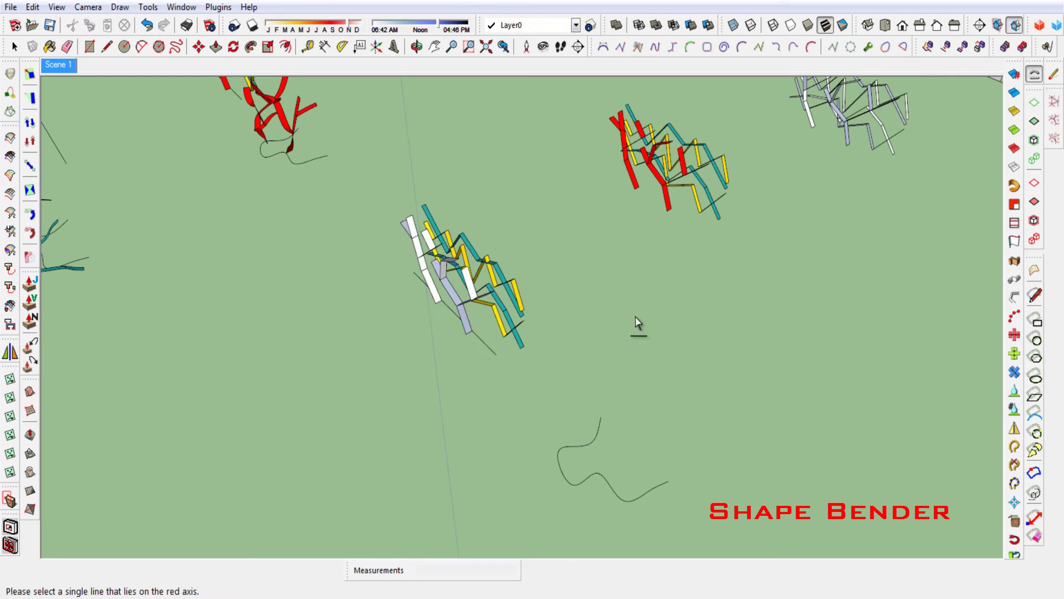
click(498, 354)
click(561, 454)
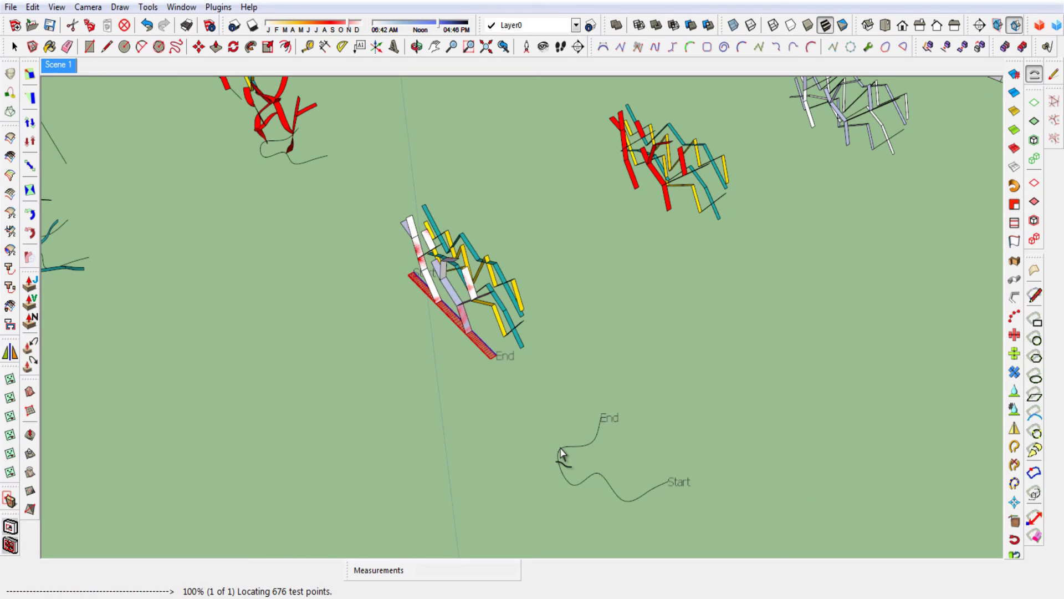
key(Return)
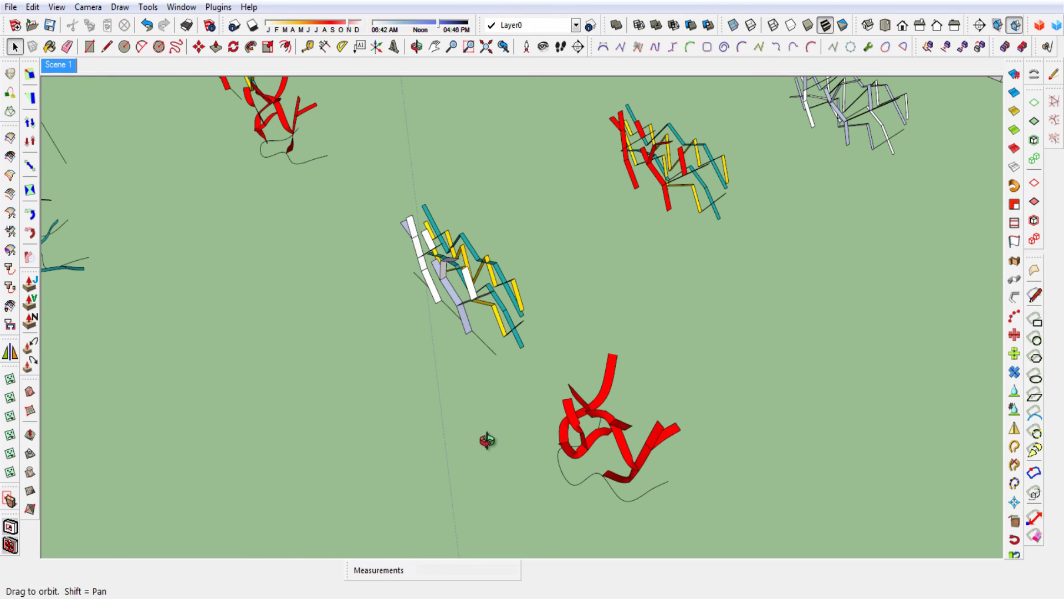
middle_drag(486, 462, 506, 387)
scroll(597, 379, down, 3)
Copy the two bottom ribbon groups by a typed distance
scroll(609, 371, down, 3)
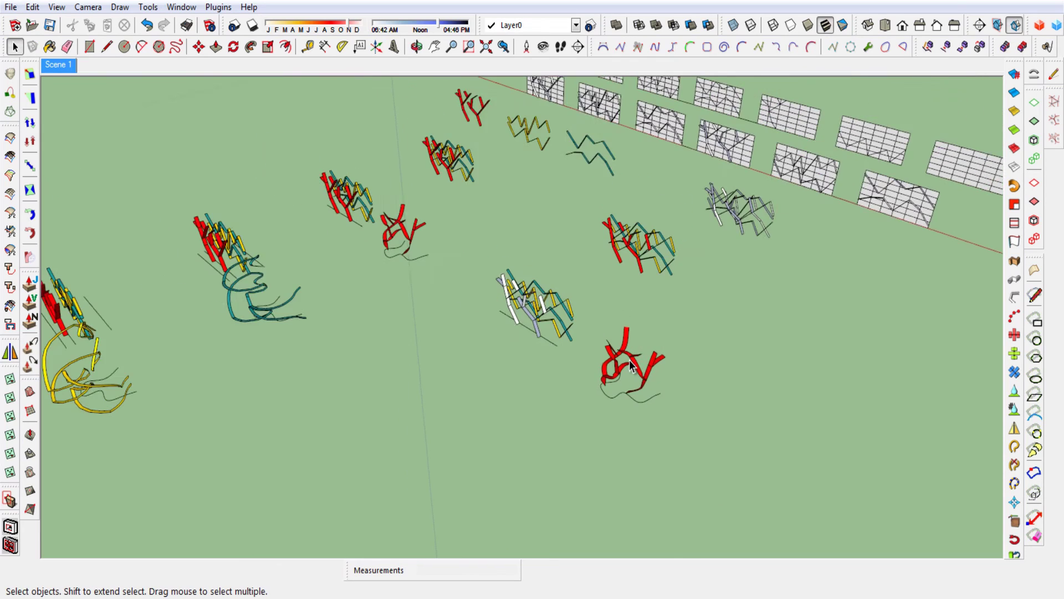
mouse_move(632, 388)
middle_down()
mouse_move(796, 459)
mouse_move(505, 472)
middle_up()
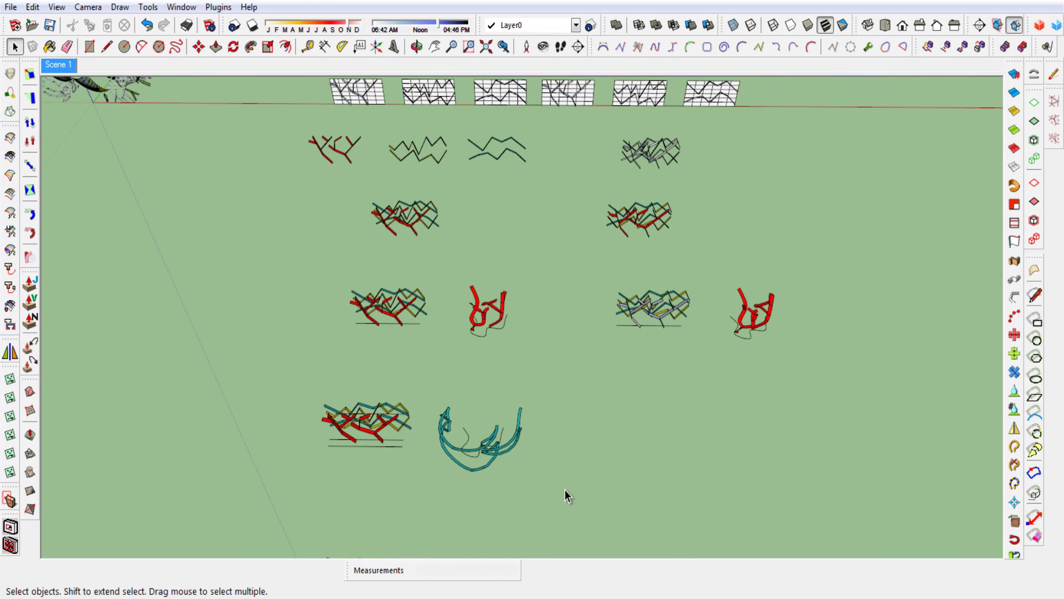
drag(292, 354, 294, 355)
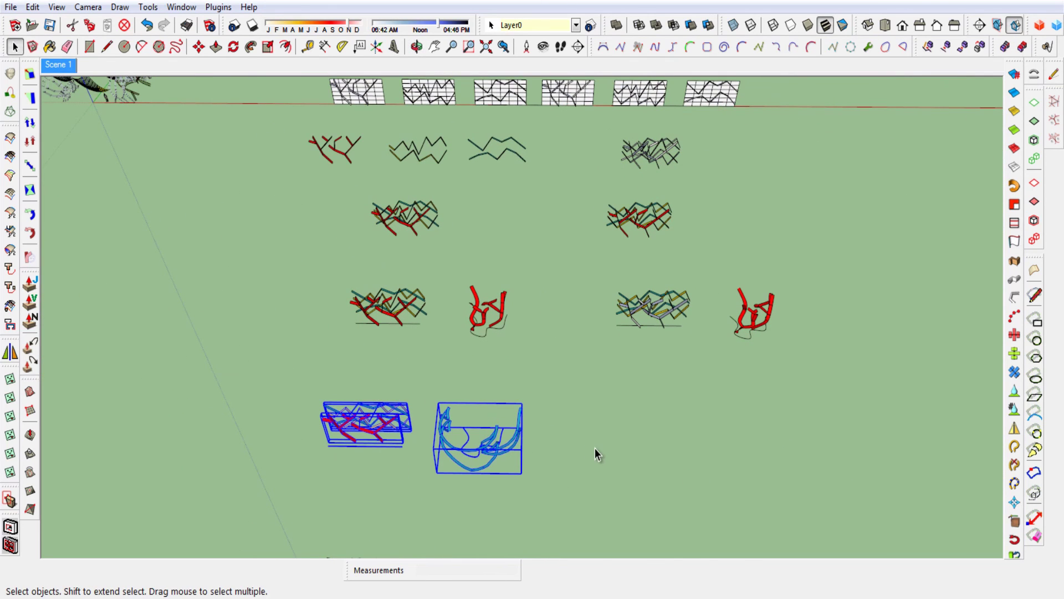
key(m)
ctrl+click(568, 467)
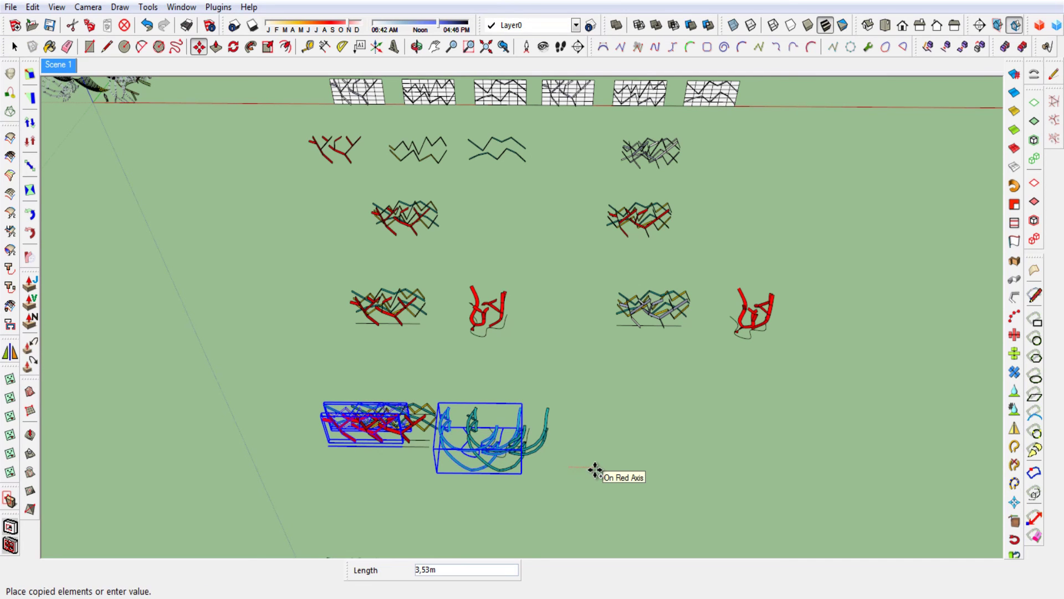
text(0)
key(Return)
key(space)
click(724, 481)
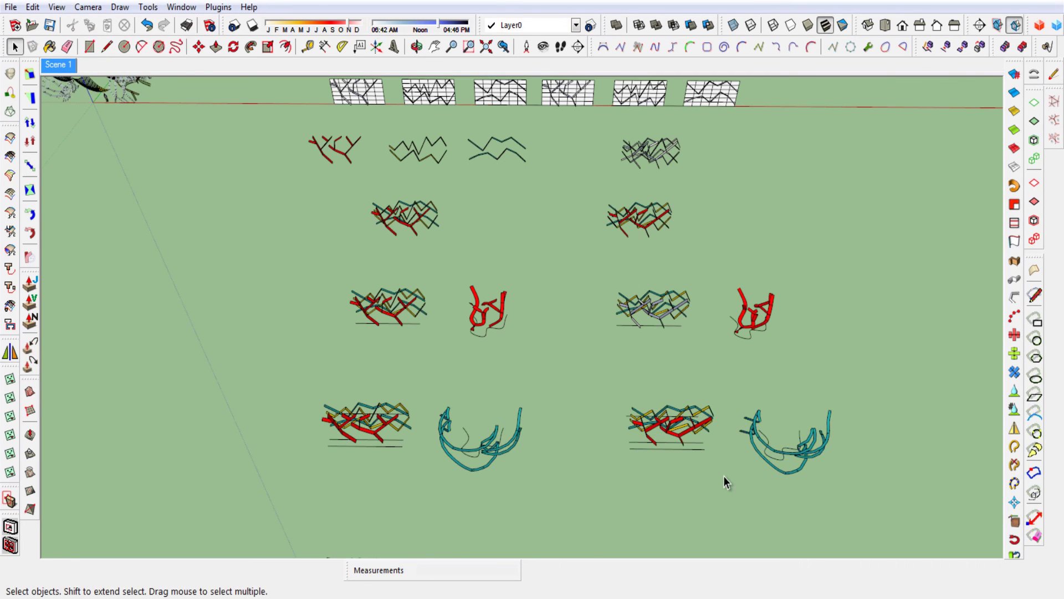
mouse_move(724, 482)
middle_down()
mouse_move(501, 454)
mouse_move(458, 420)
middle_up()
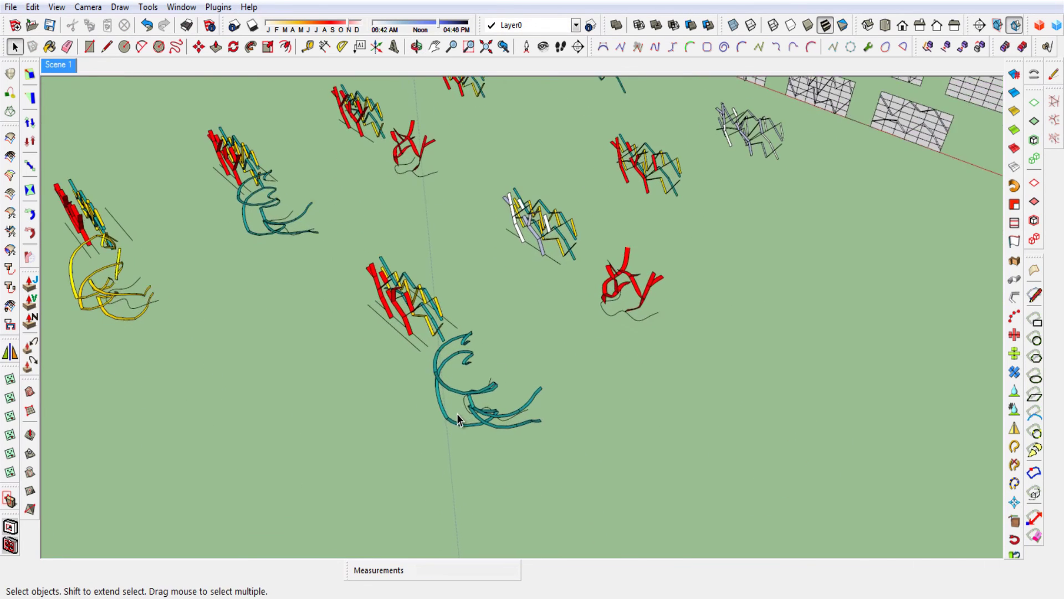
Delete the teal curved ribbon group
click(444, 424)
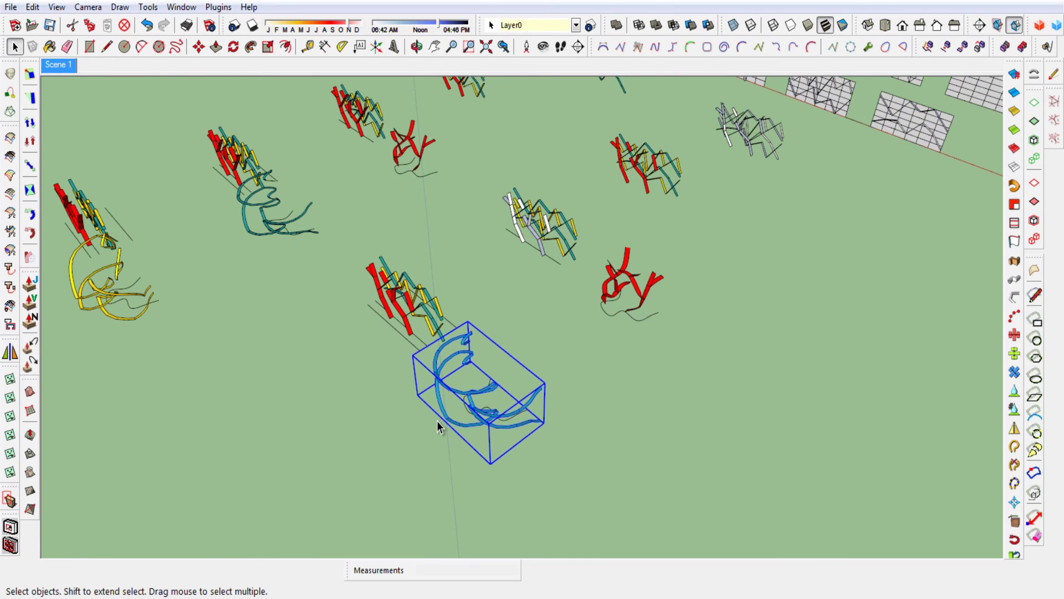
key(Delete)
middle_drag(437, 427, 428, 418)
scroll(435, 408, up, 3)
scroll(437, 407, up, 2)
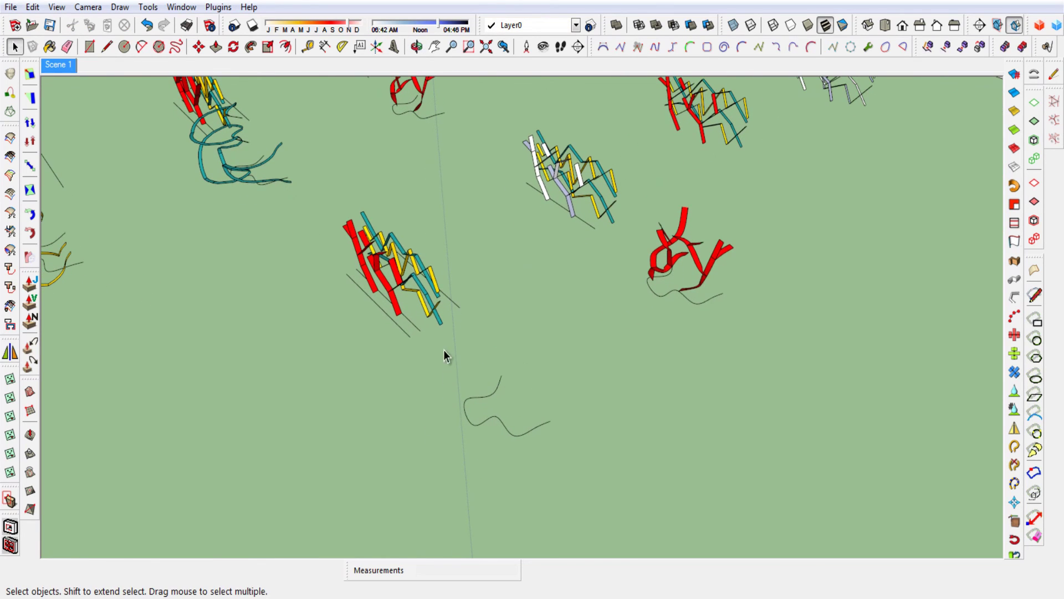
Shape Bend the zigzag cluster from its base line along the wavy curve
click(441, 321)
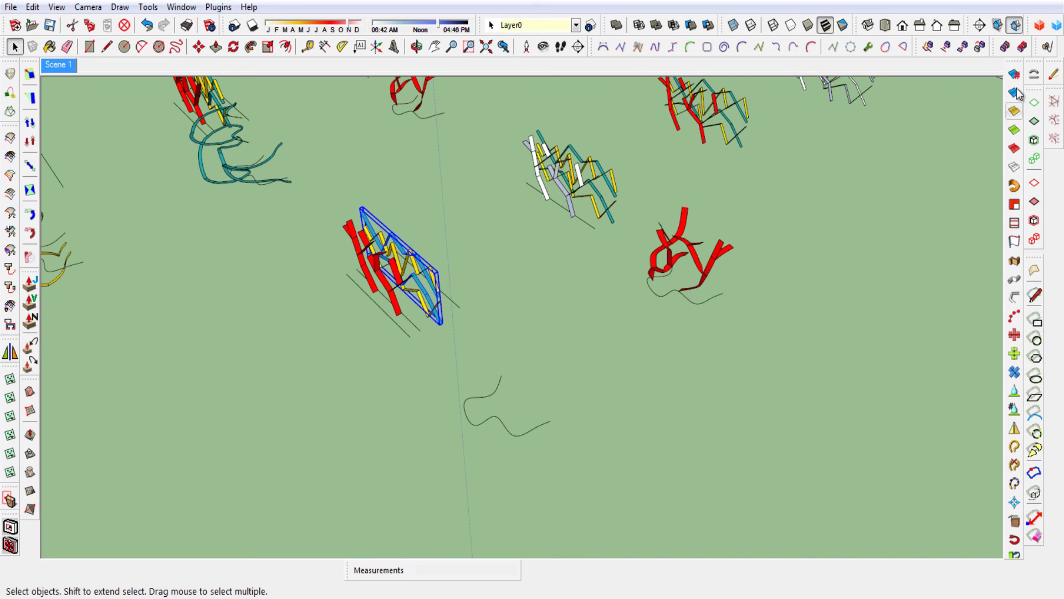
click(1034, 73)
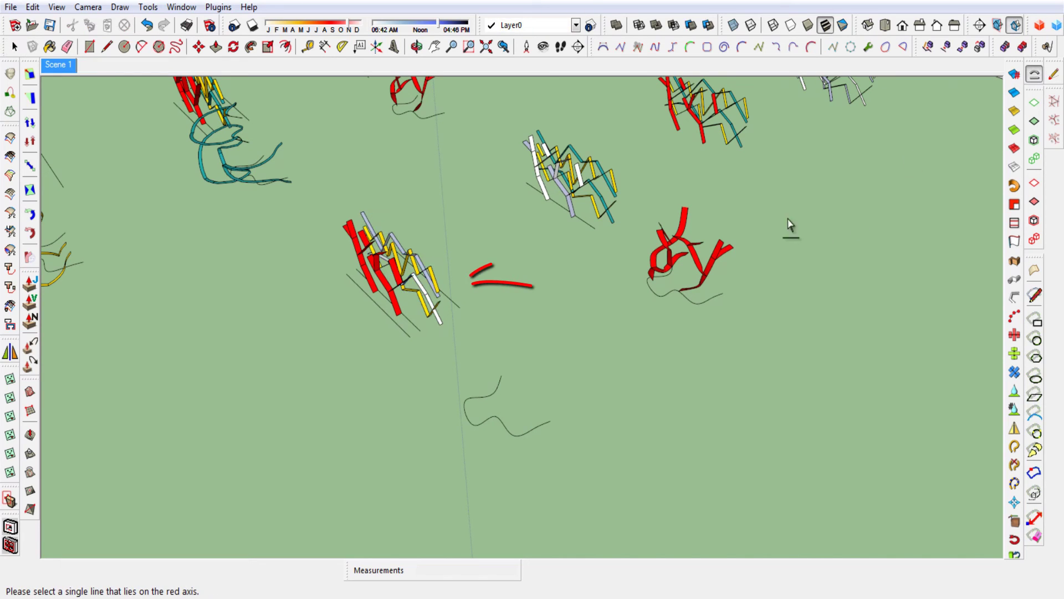
click(453, 307)
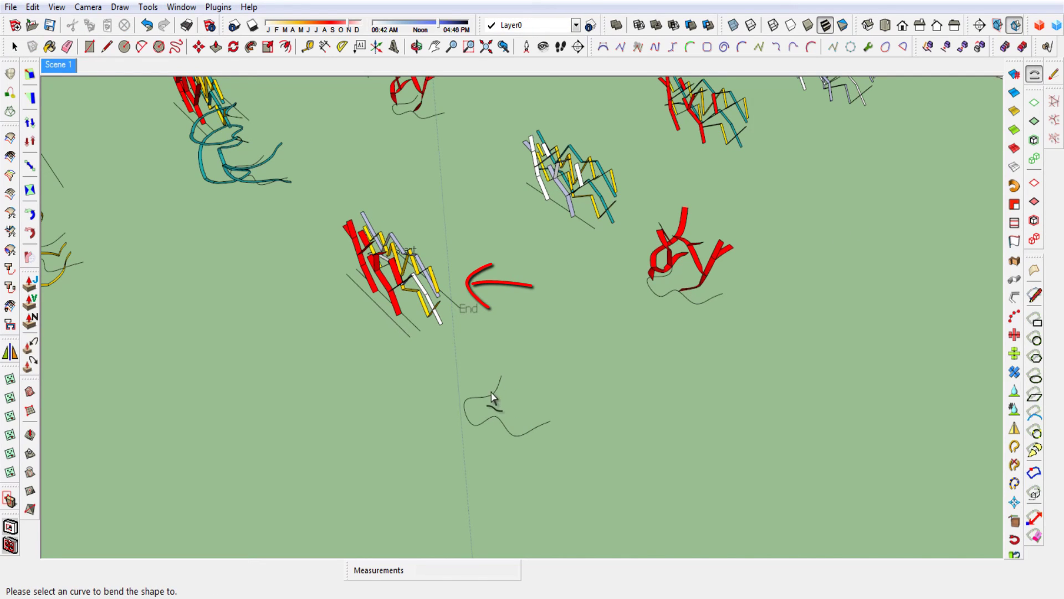
click(491, 396)
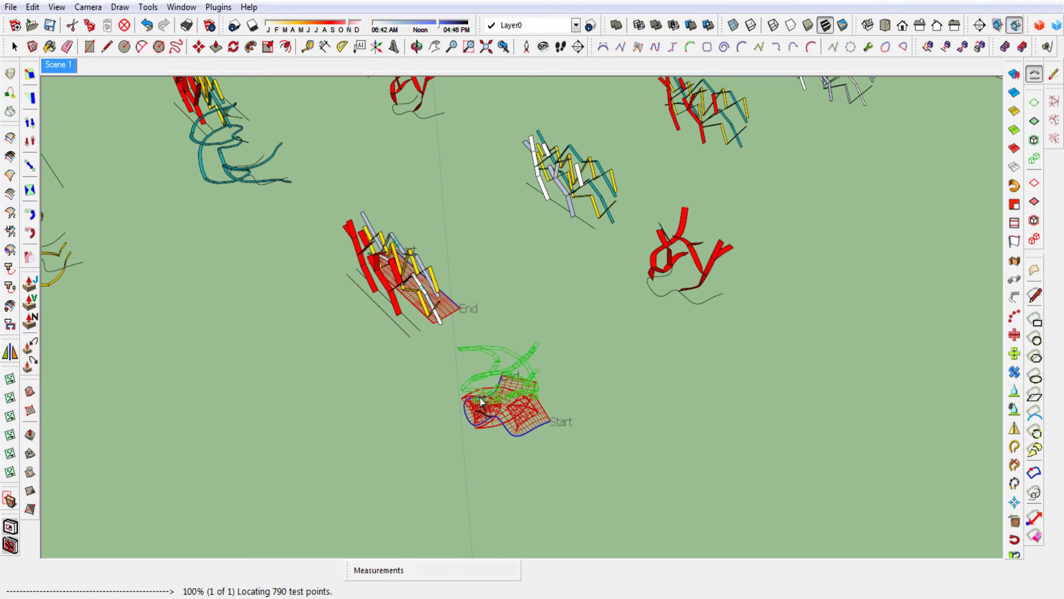
key(Return)
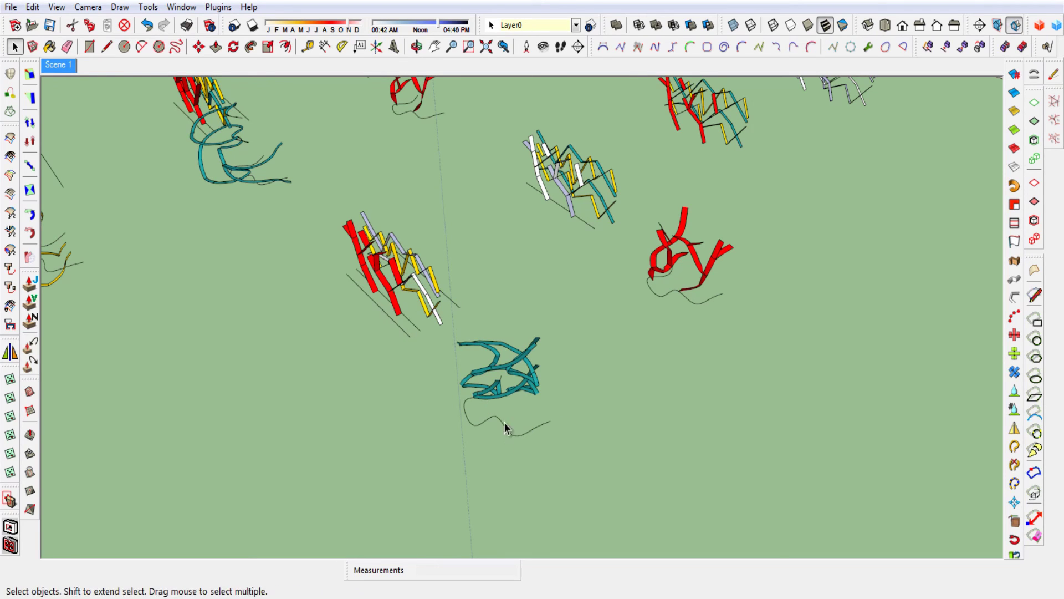
Shape Bend the zigzag cluster again using the other straight line, producing wide arcs
click(443, 330)
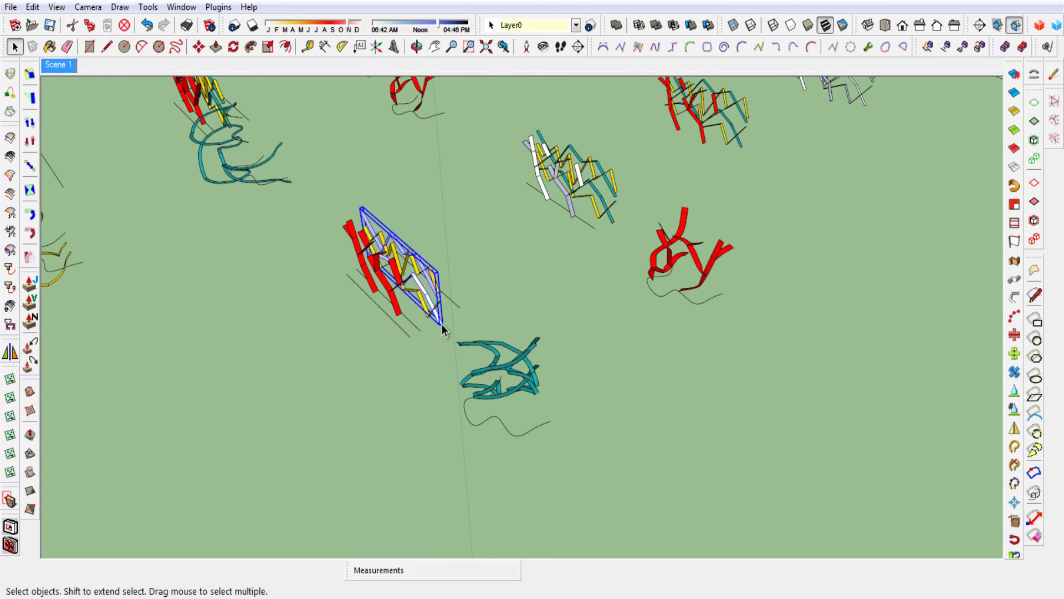
click(1034, 74)
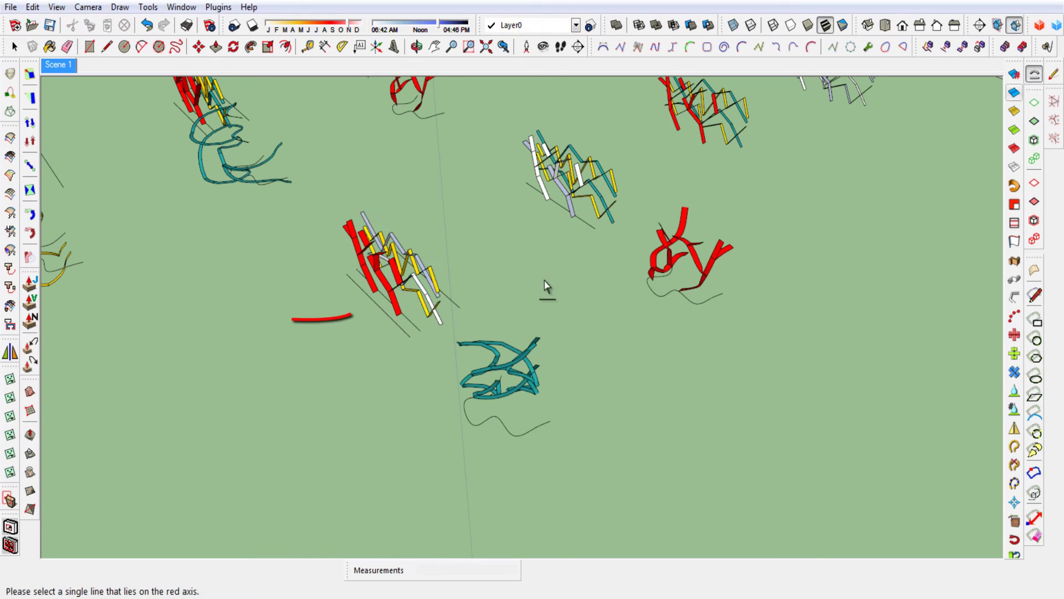
click(400, 336)
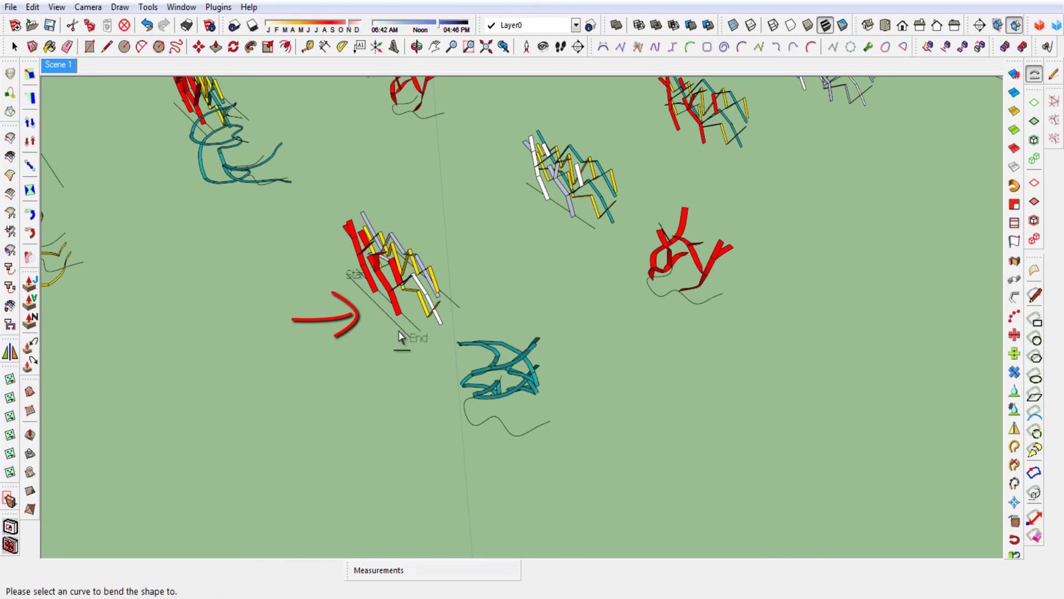
click(478, 427)
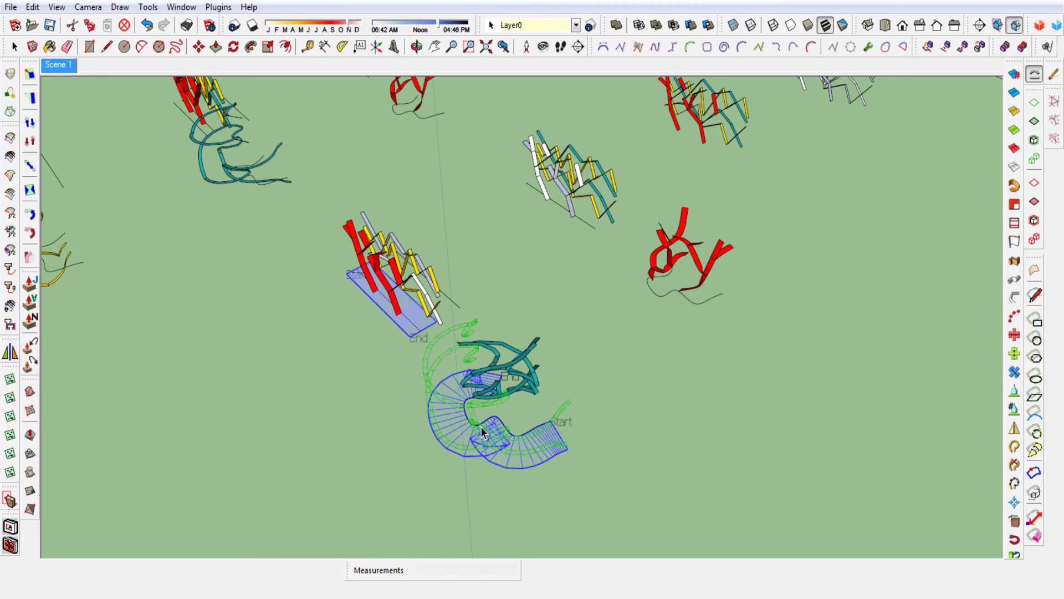
key(Return)
mouse_move(400, 441)
middle_down()
mouse_move(579, 507)
mouse_move(660, 495)
middle_up()
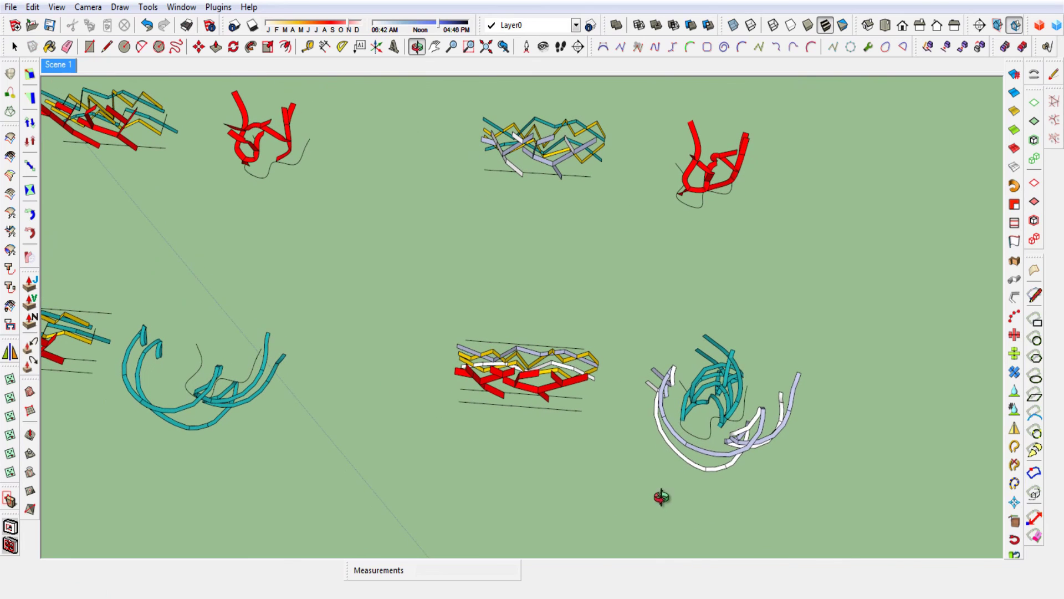
scroll(726, 385, up, 1)
scroll(727, 385, up, 1)
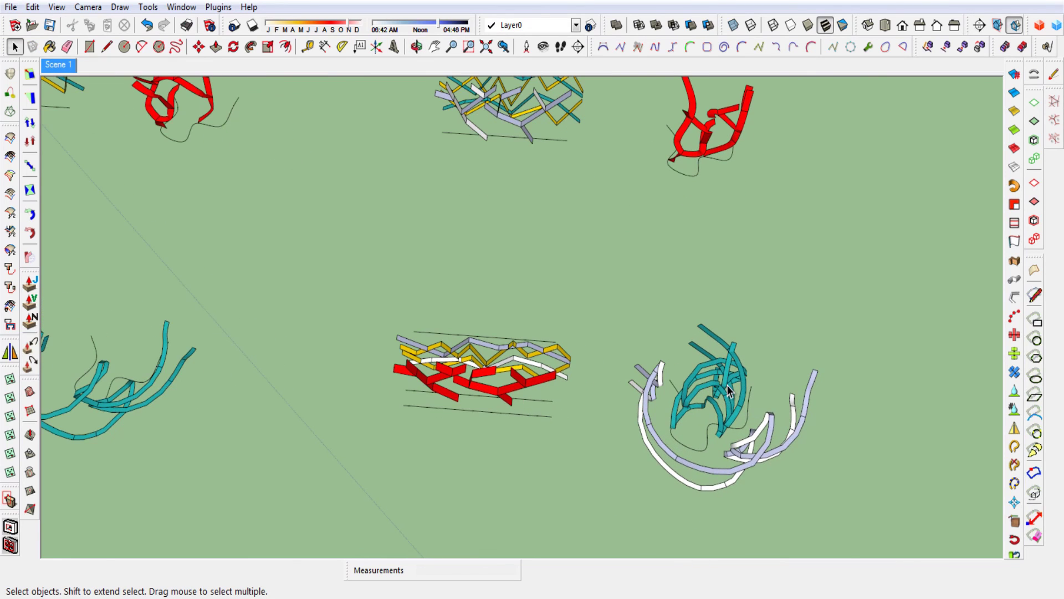
Delete the tangled teal bend result
click(729, 391)
middle_drag(729, 390, 507, 272)
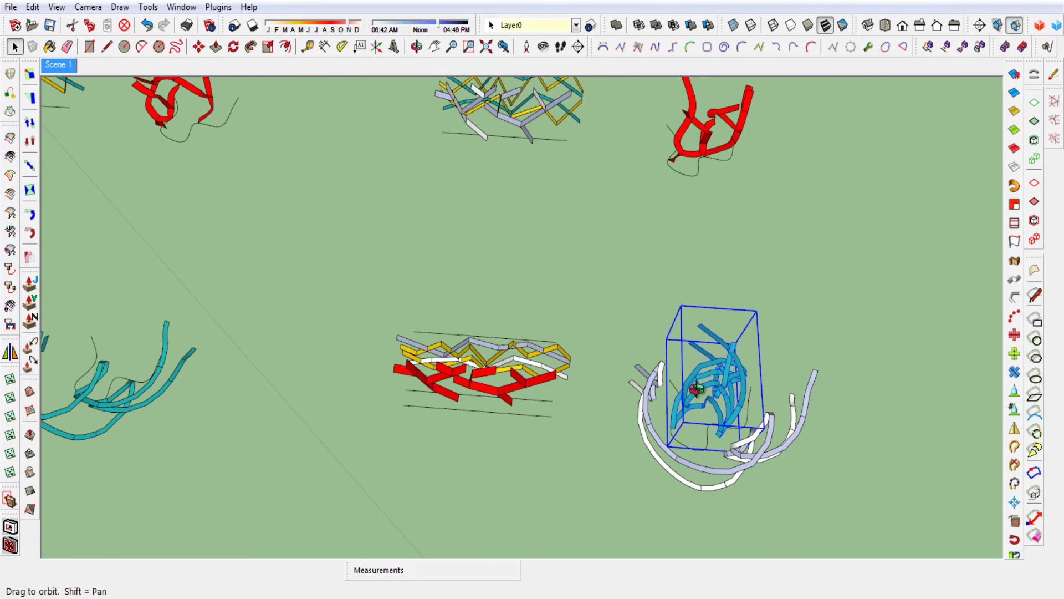
key(Delete)
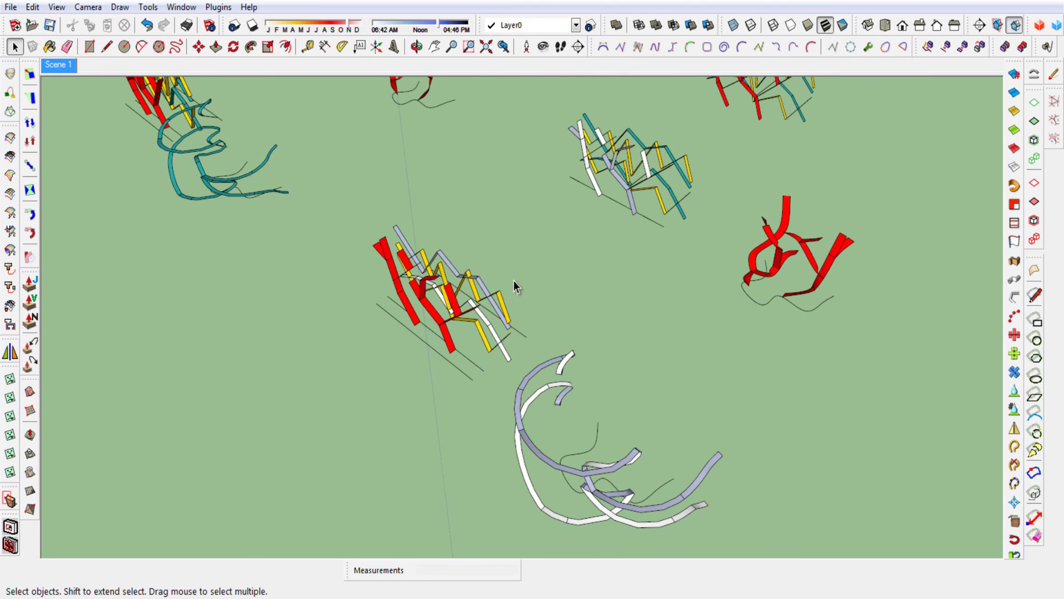
middle_drag(571, 385, 579, 377)
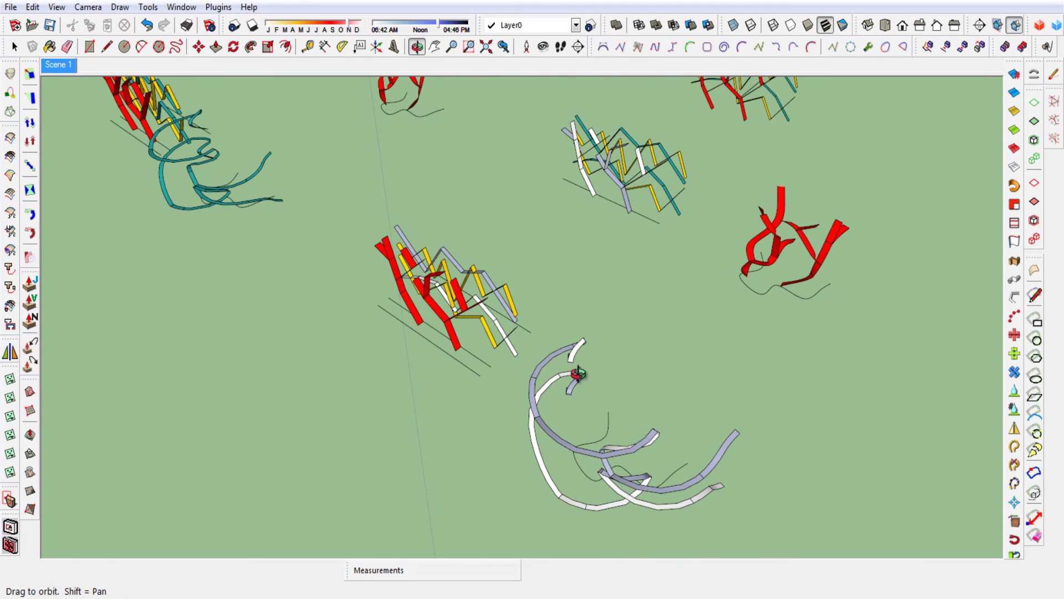
Sample teal Color_H12 from a ribbon and paint the pale arches and white strips with it
click(59, 65)
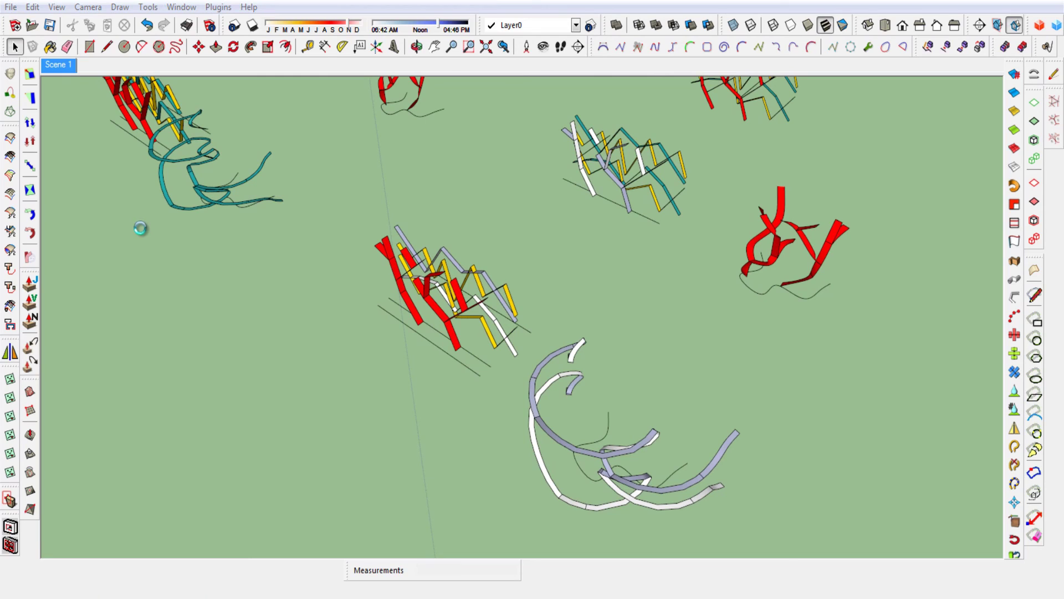
key(b)
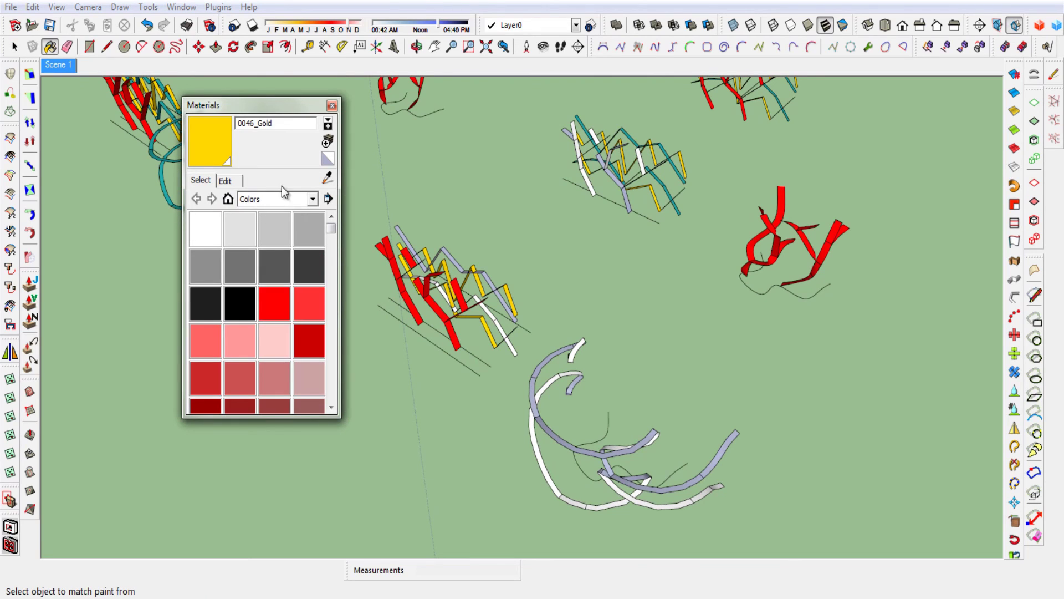
click(326, 179)
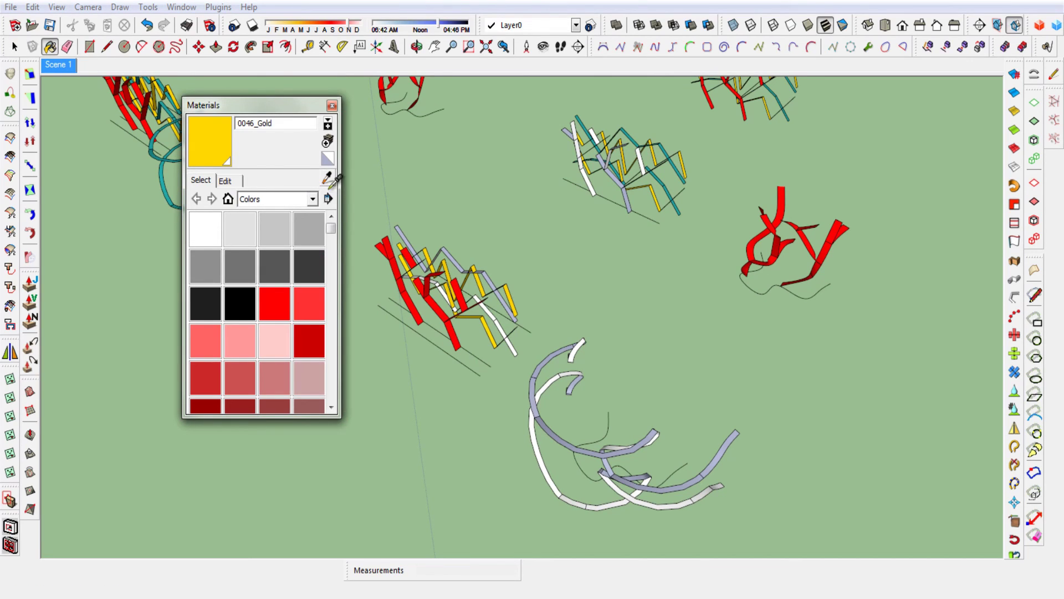
click(164, 167)
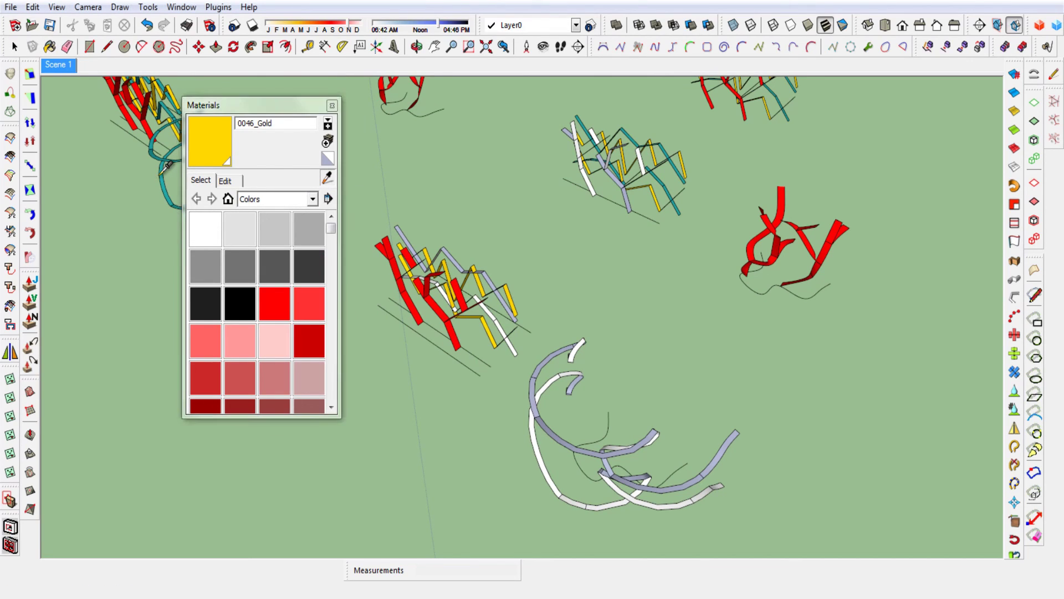
click(540, 371)
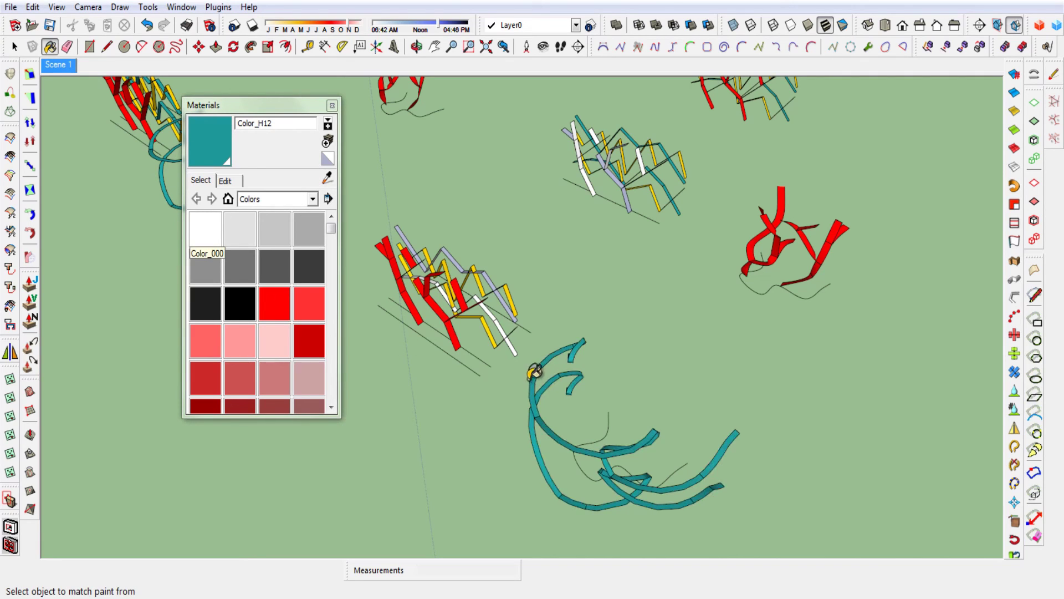
click(518, 340)
key(space)
click(332, 105)
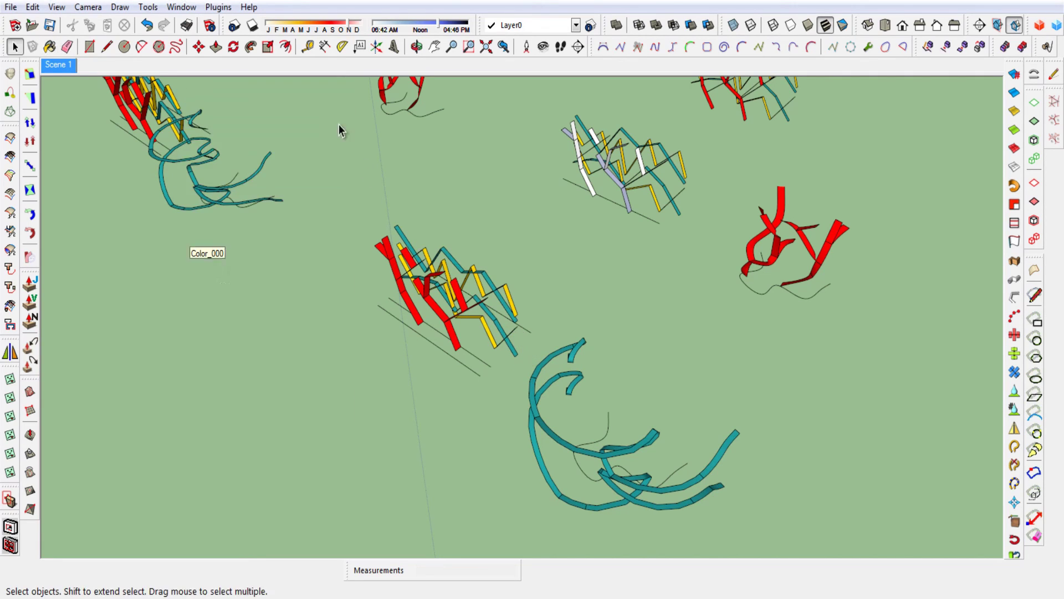
scroll(552, 336, down, 2)
scroll(552, 337, down, 1)
scroll(553, 337, down, 2)
Copy the lower-left cluster and its yellow arcs 4 m along the red axis
mouse_move(498, 411)
middle_down()
mouse_move(729, 404)
mouse_move(715, 409)
middle_up()
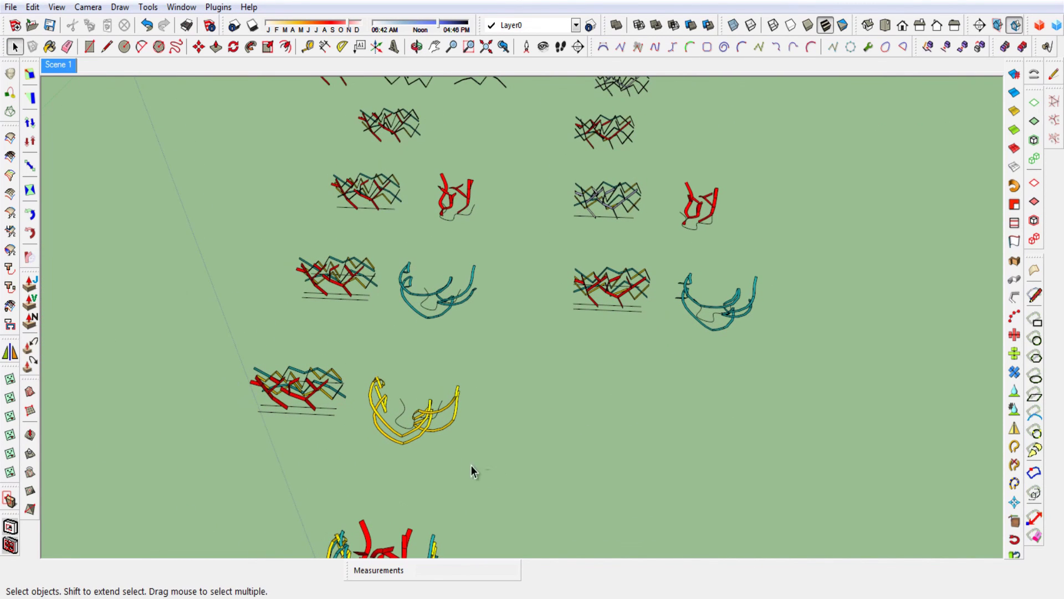
drag(197, 344, 238, 369)
key(m)
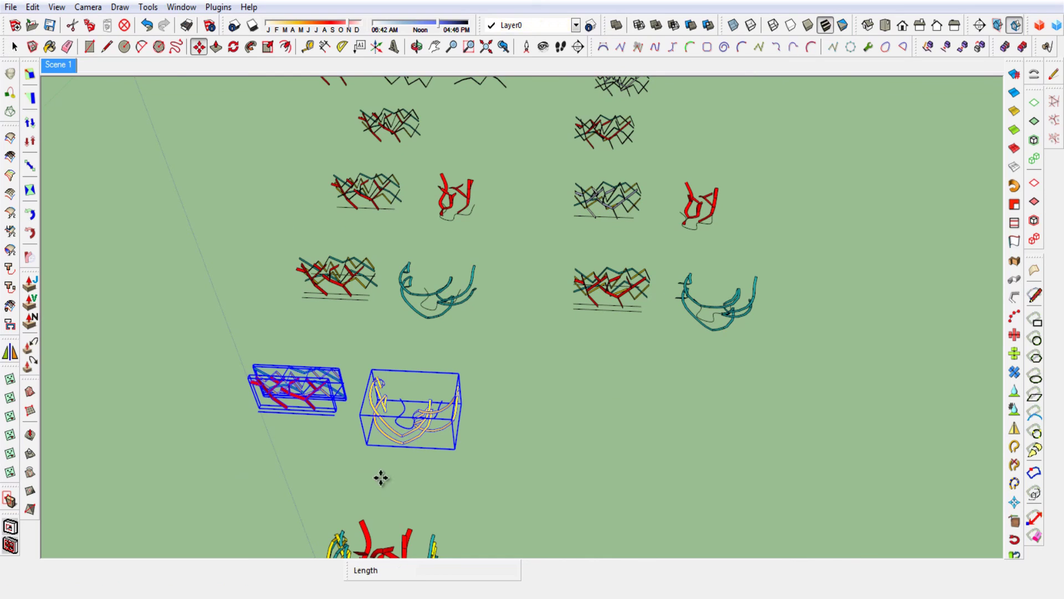
key(ctrl)
click(382, 480)
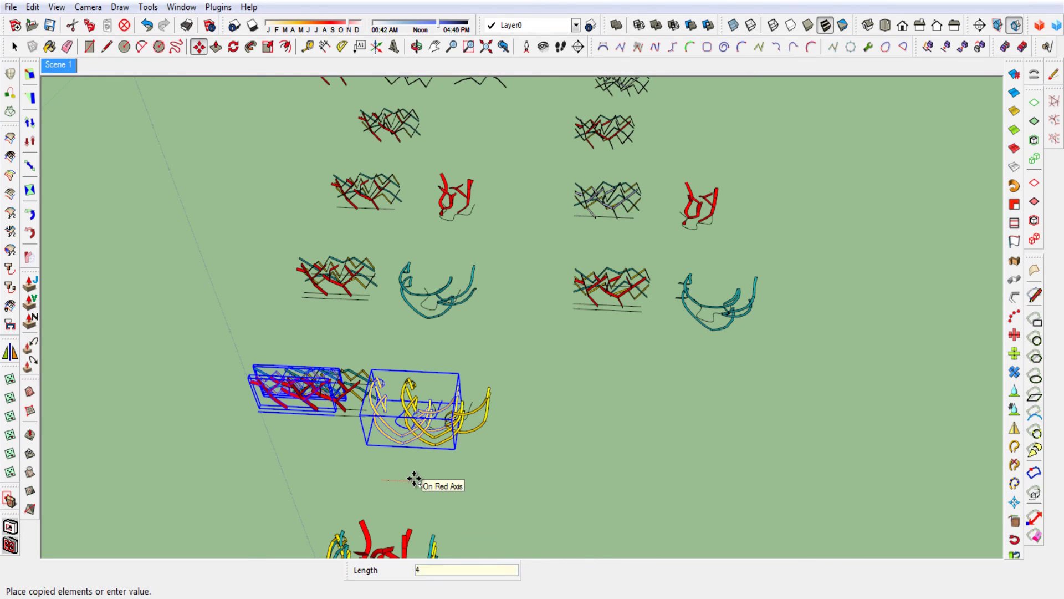
text(m)
key(Return)
key(space)
click(594, 499)
mouse_move(594, 499)
middle_down()
mouse_move(522, 485)
mouse_move(340, 404)
middle_up()
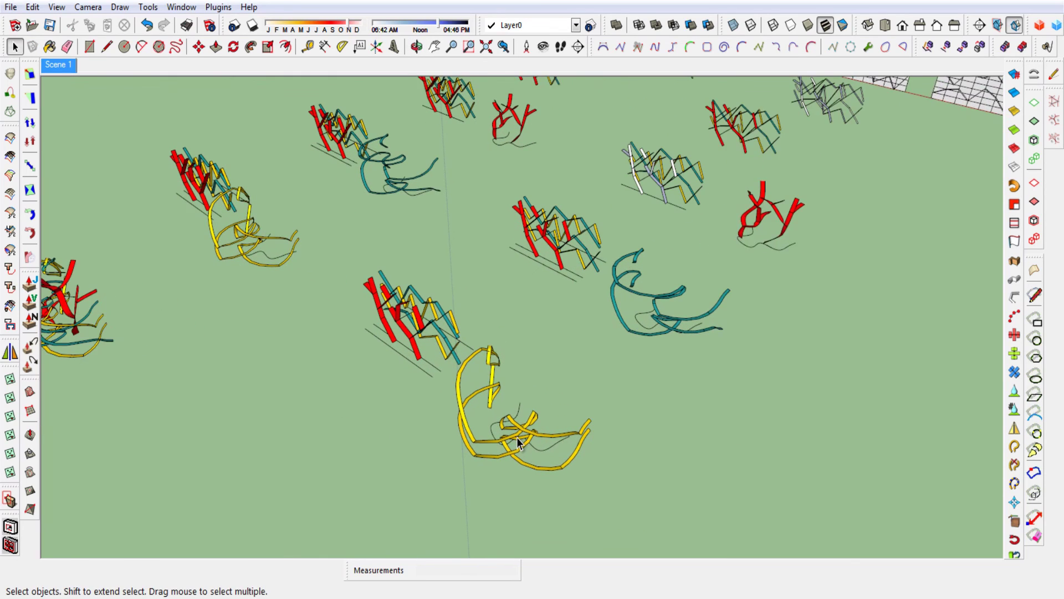
Delete the copied yellow arcs and Shape Bend the copied cluster along the wavy curve
click(476, 443)
key(Delete)
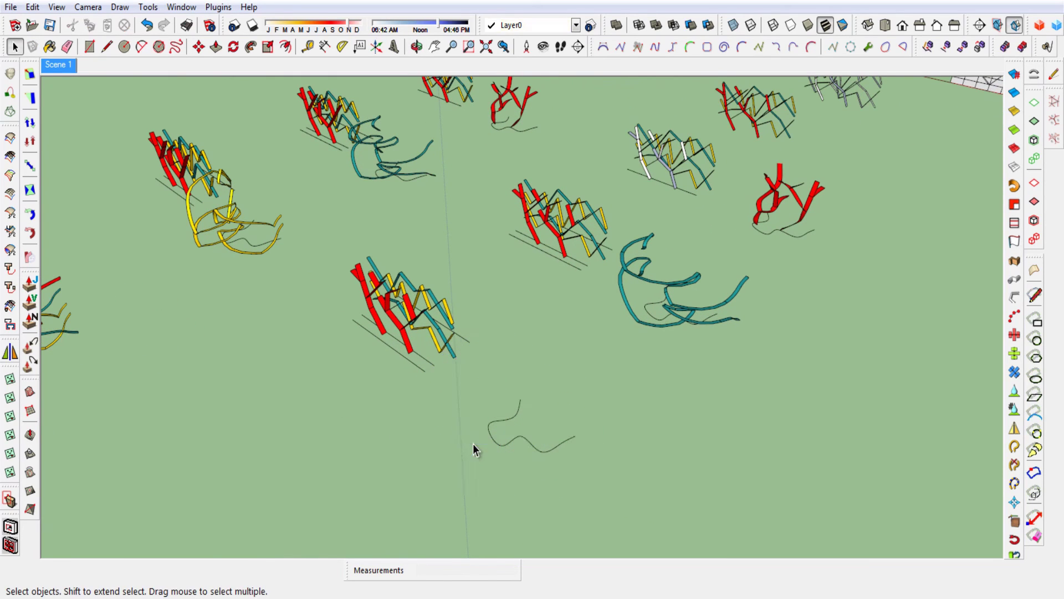
click(432, 341)
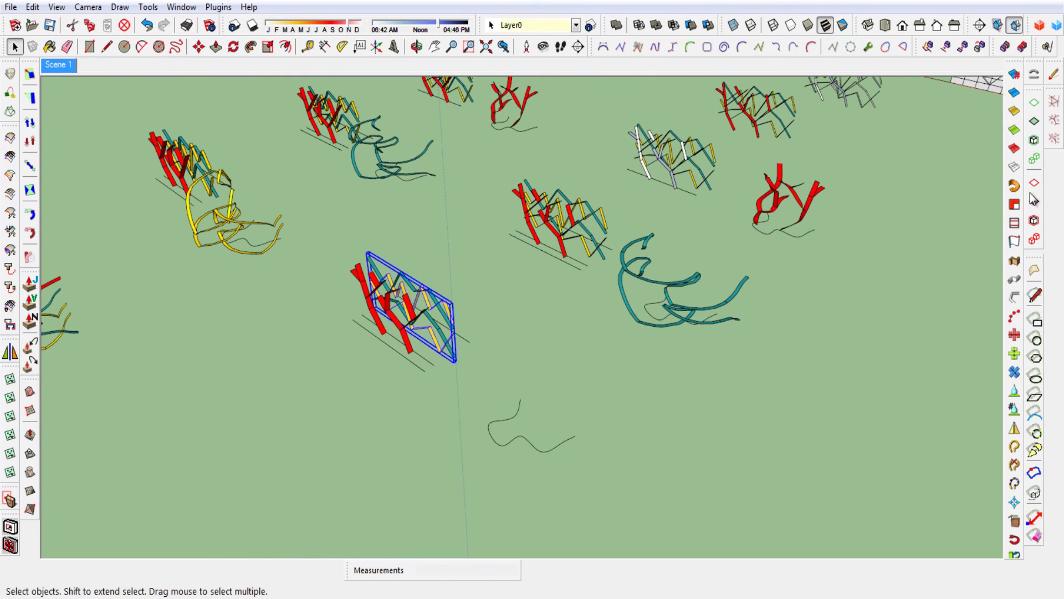
click(1034, 75)
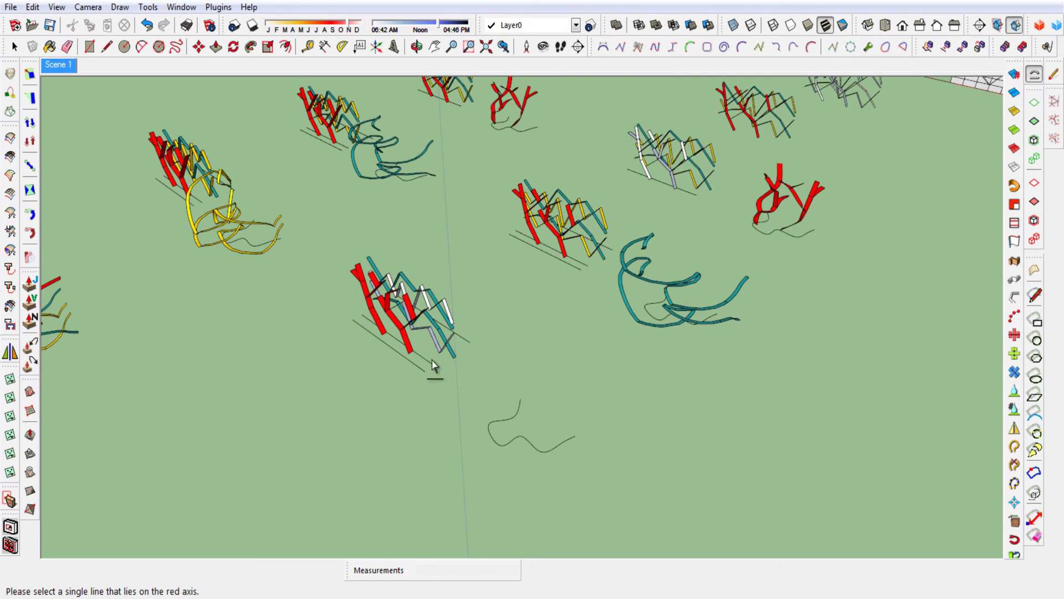
click(418, 374)
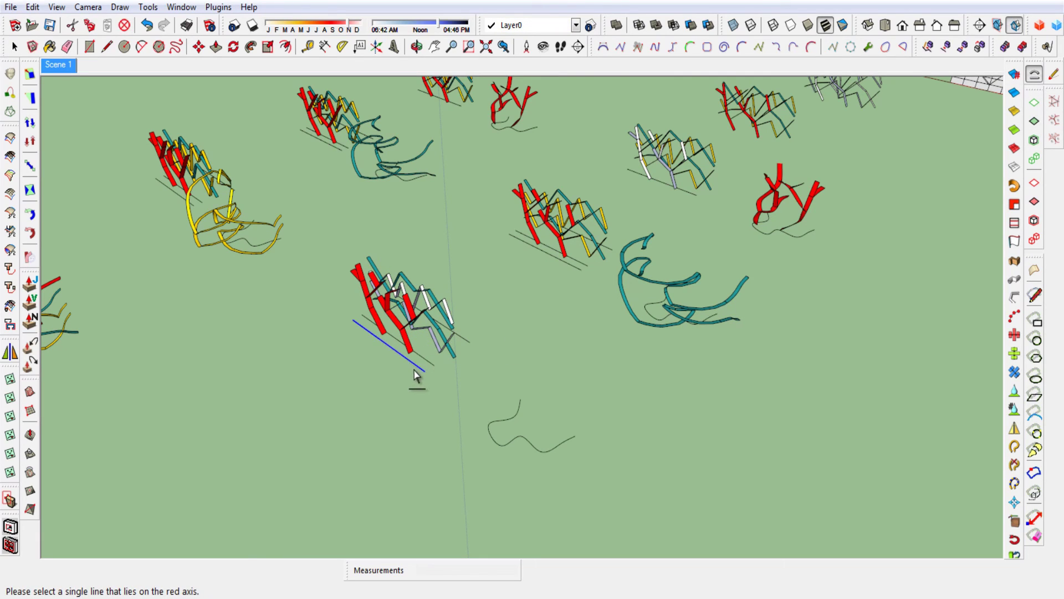
click(415, 371)
click(499, 450)
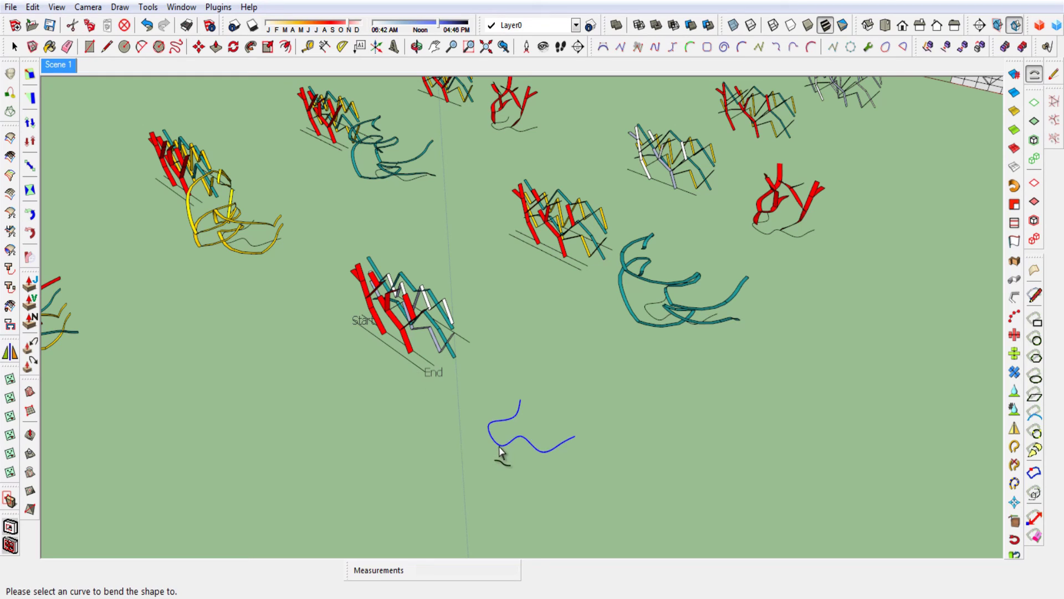
key(Return)
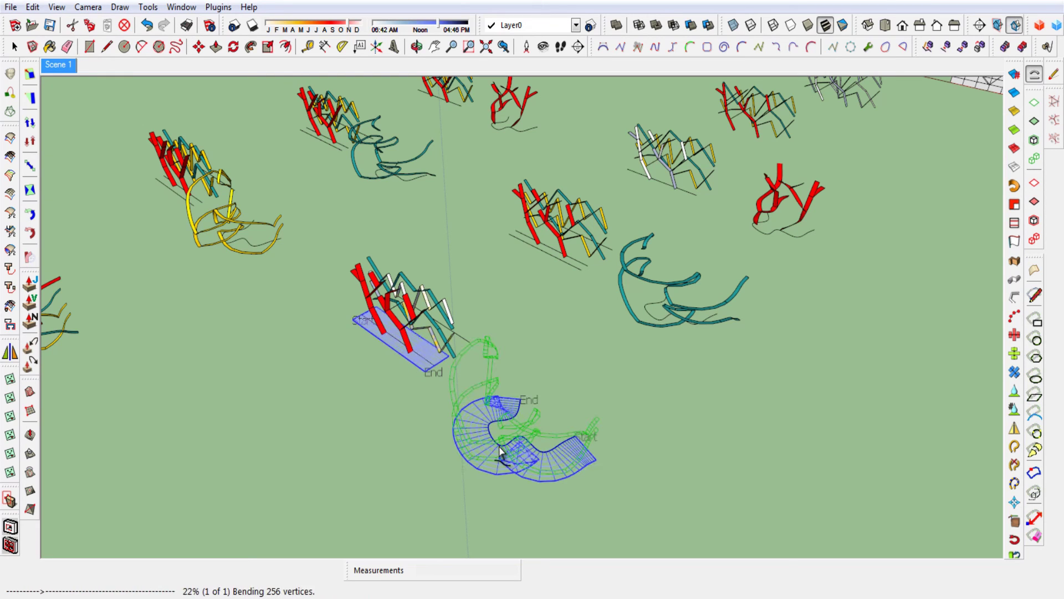
Copy the yellow ribbon cluster 20 m along the green axis
middle_drag(569, 360, 637, 443)
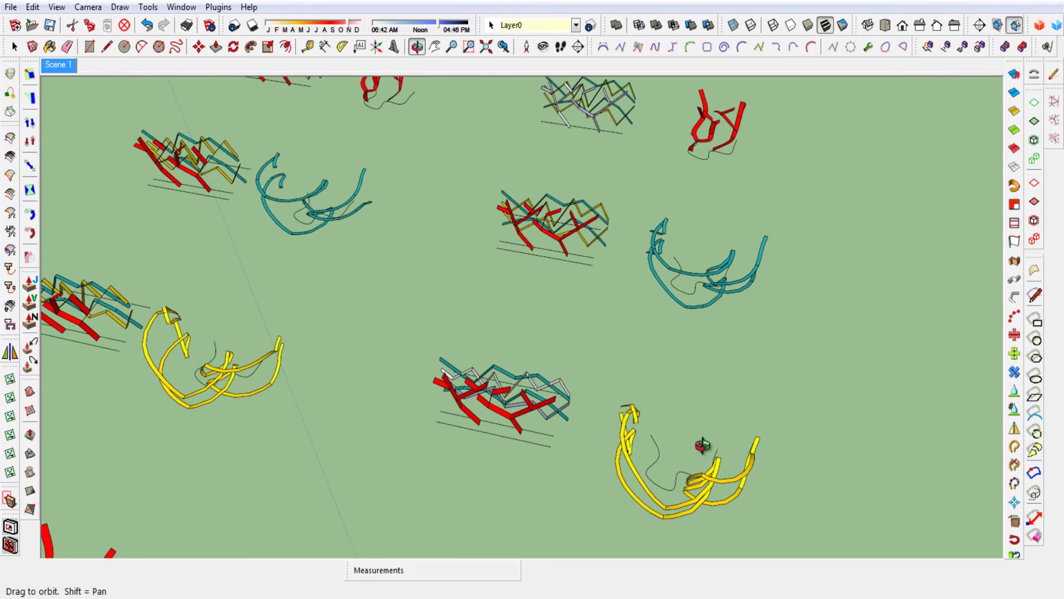
scroll(573, 336, down, 3)
mouse_move(573, 336)
middle_down()
mouse_move(686, 451)
mouse_move(374, 462)
mouse_move(449, 451)
mouse_move(411, 408)
mouse_move(465, 404)
middle_up()
scroll(473, 396, up, 2)
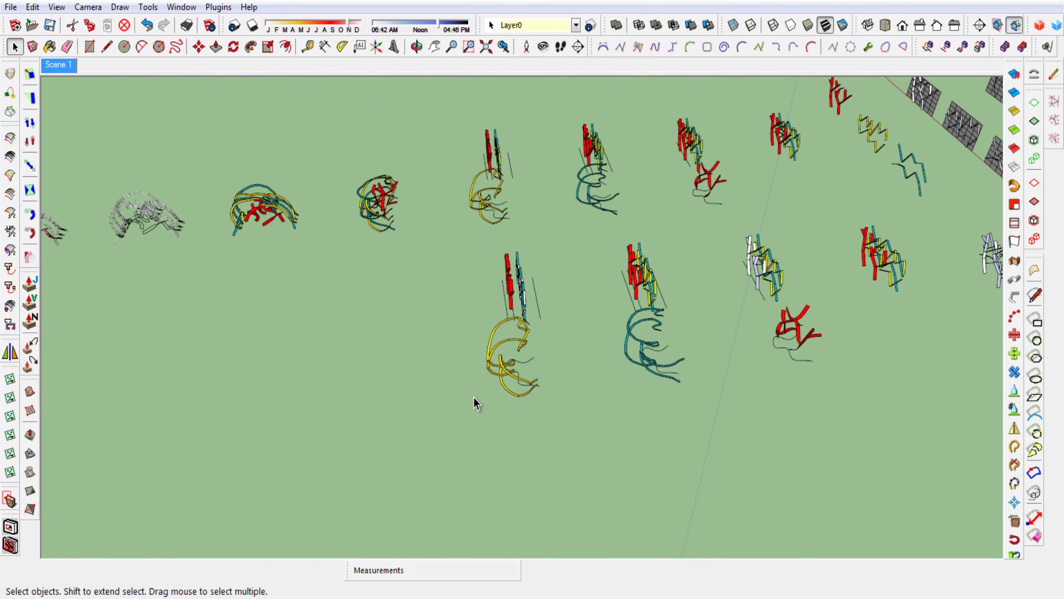
click(506, 392)
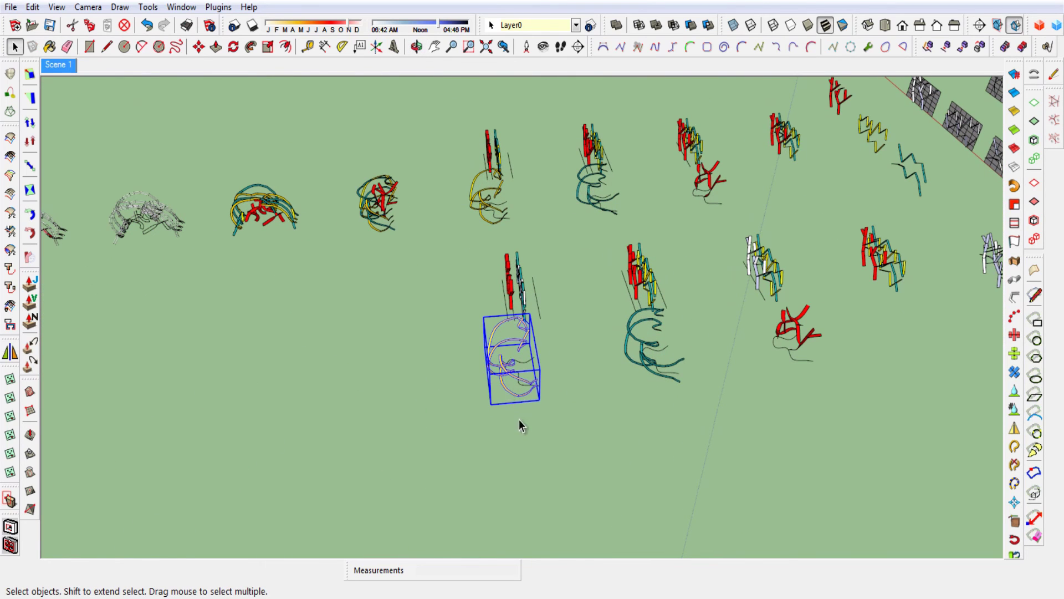
key(m)
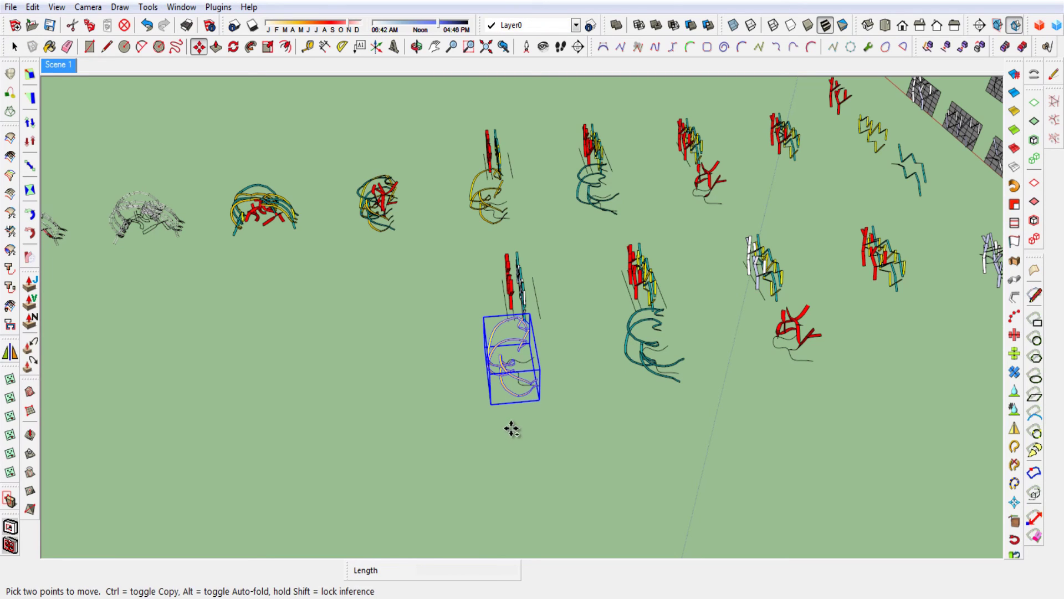
click(512, 430)
key(ctrl)
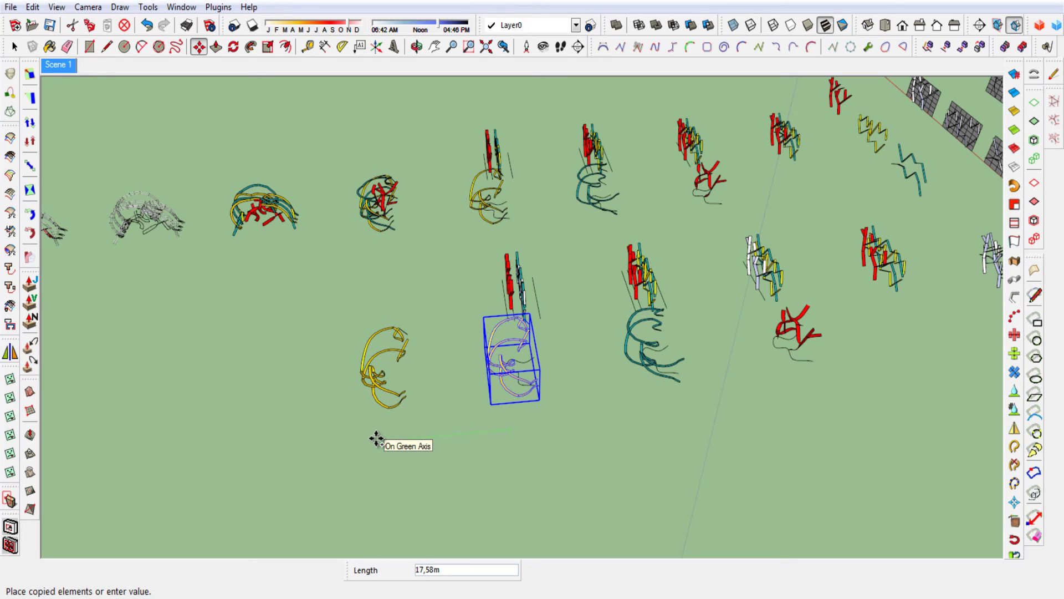
key(Return)
key(space)
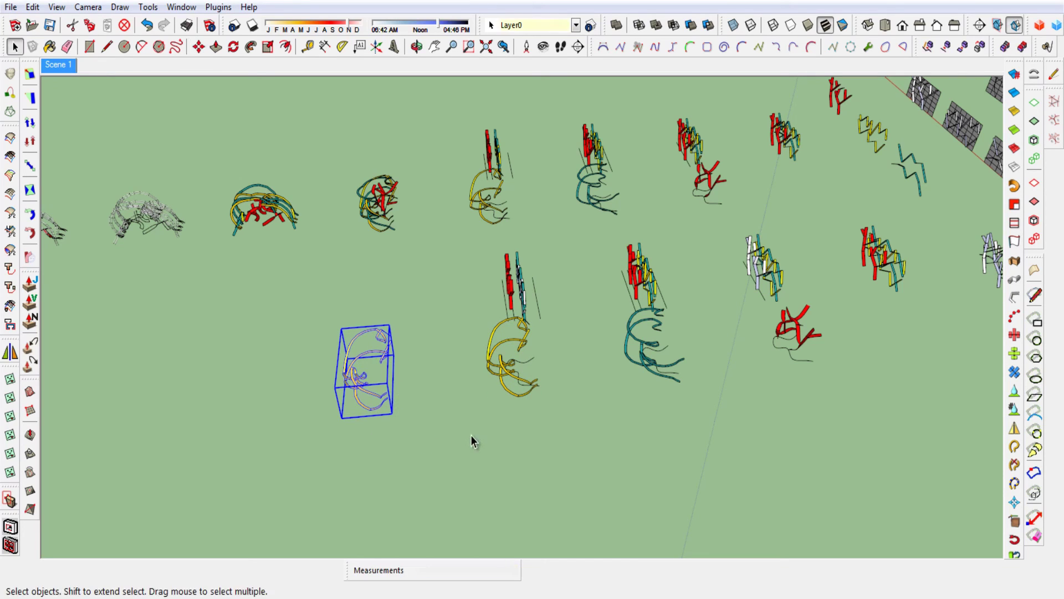
Copy the teal ribbon cluster 40 m along the green axis onto the yellow copy
click(554, 410)
click(631, 362)
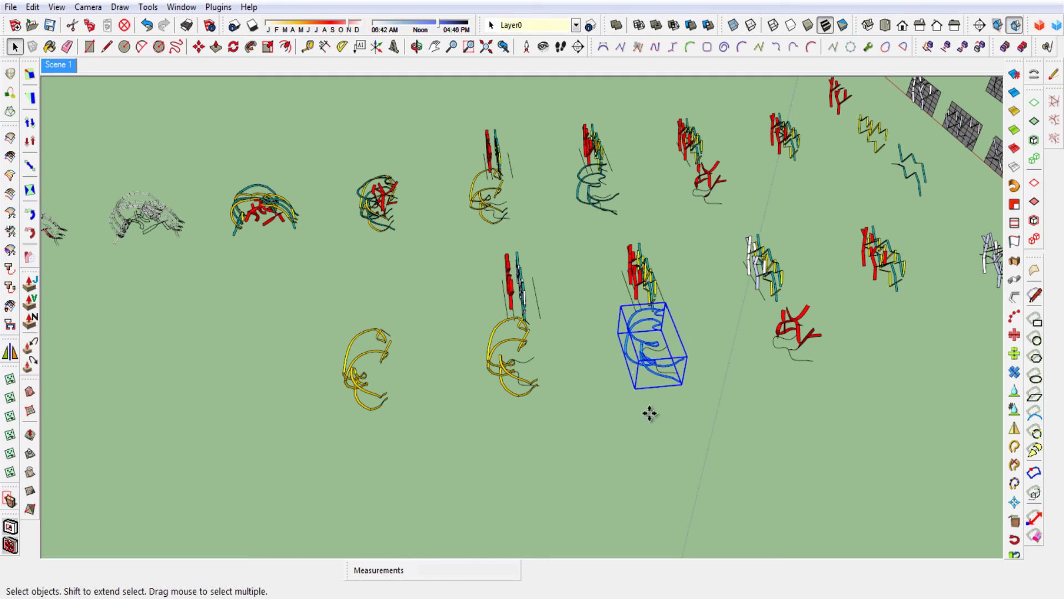
key(m)
key(ctrl)
click(660, 451)
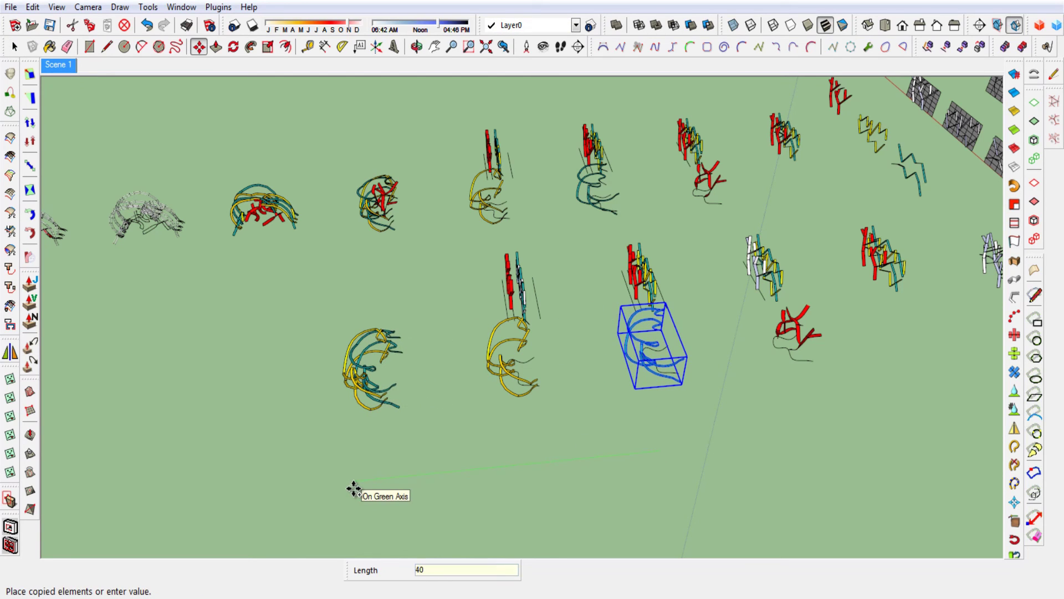
click(353, 488)
key(space)
Copy the red ribbon cluster 60 m along the green axis to complete the mix
click(797, 347)
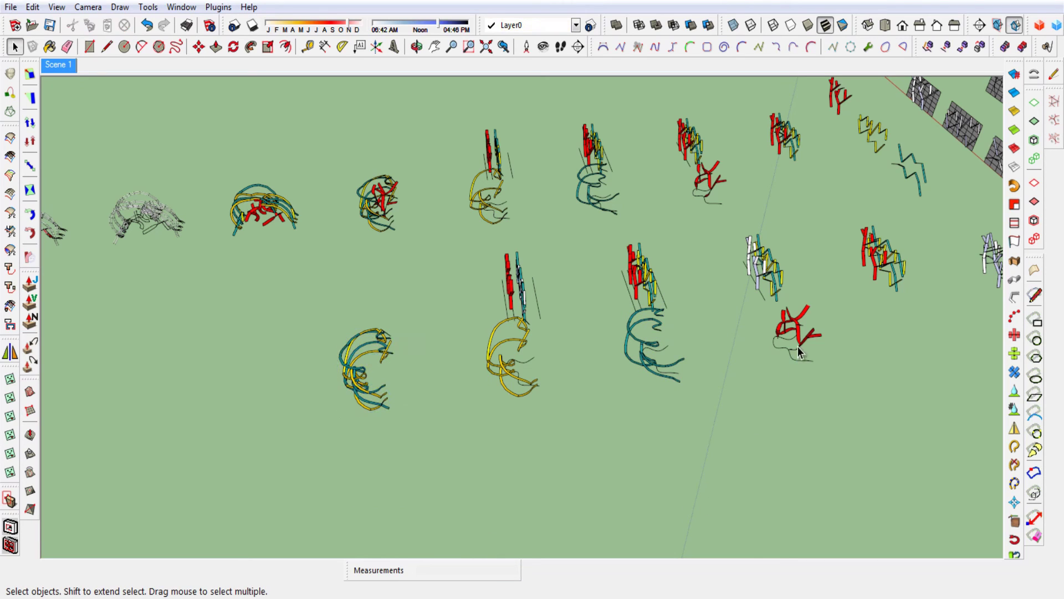
click(797, 333)
key(m)
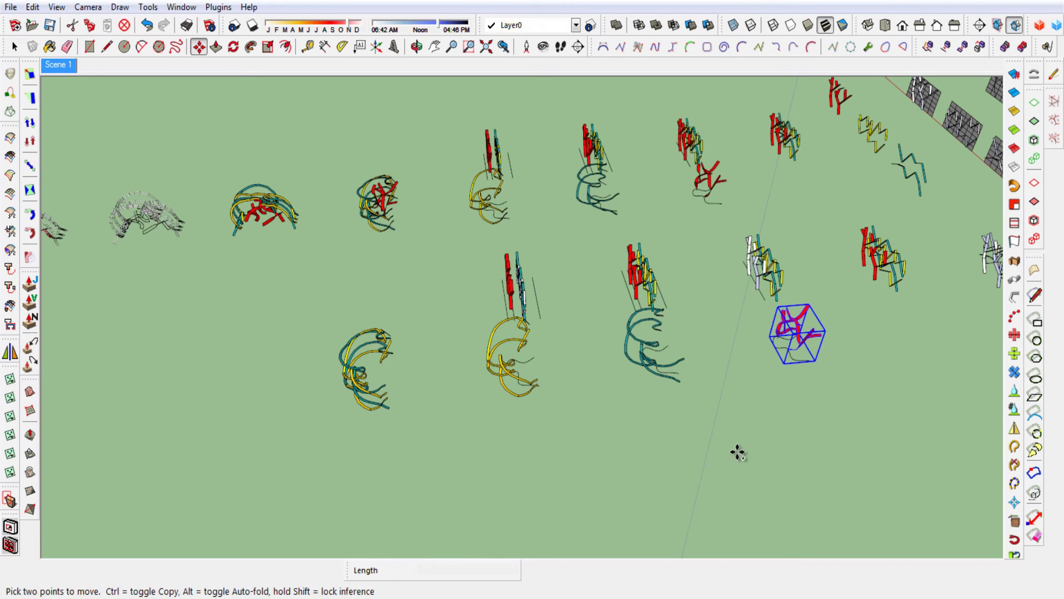
click(737, 452)
key(ctrl)
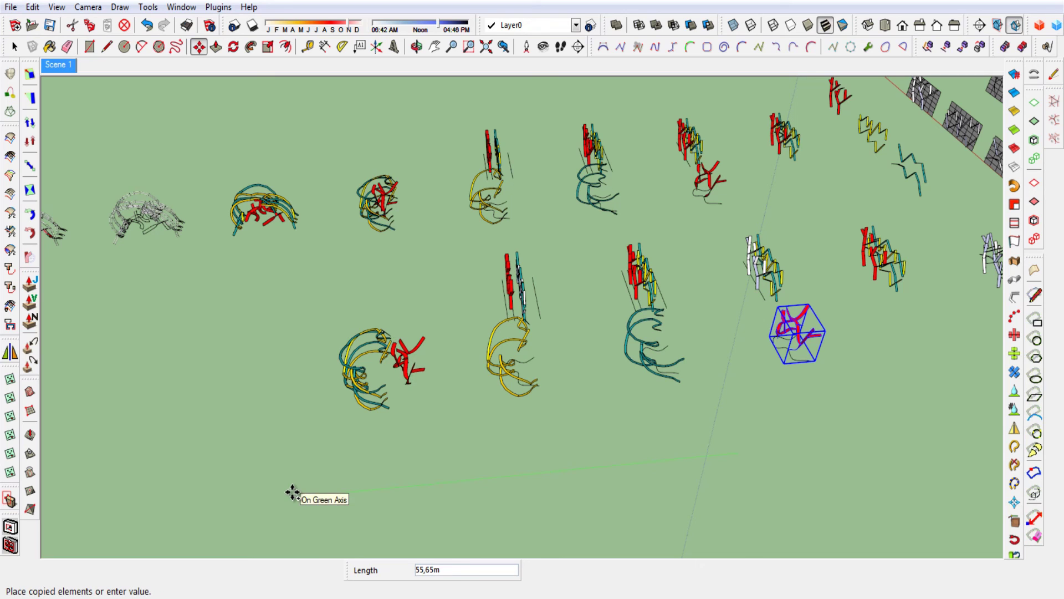
key(Return)
key(space)
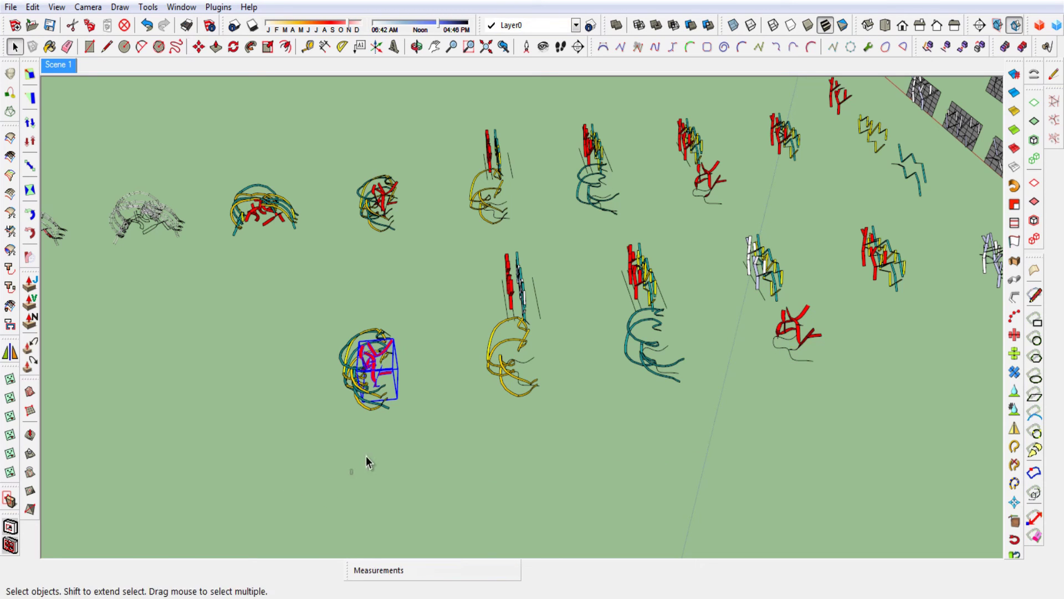
click(368, 461)
key(o)
mouse_move(373, 447)
mouse_down()
mouse_move(539, 399)
mouse_move(515, 391)
mouse_move(516, 379)
mouse_up()
Copy the stacked yellow-teal-red cluster 20 m along the green axis
key(space)
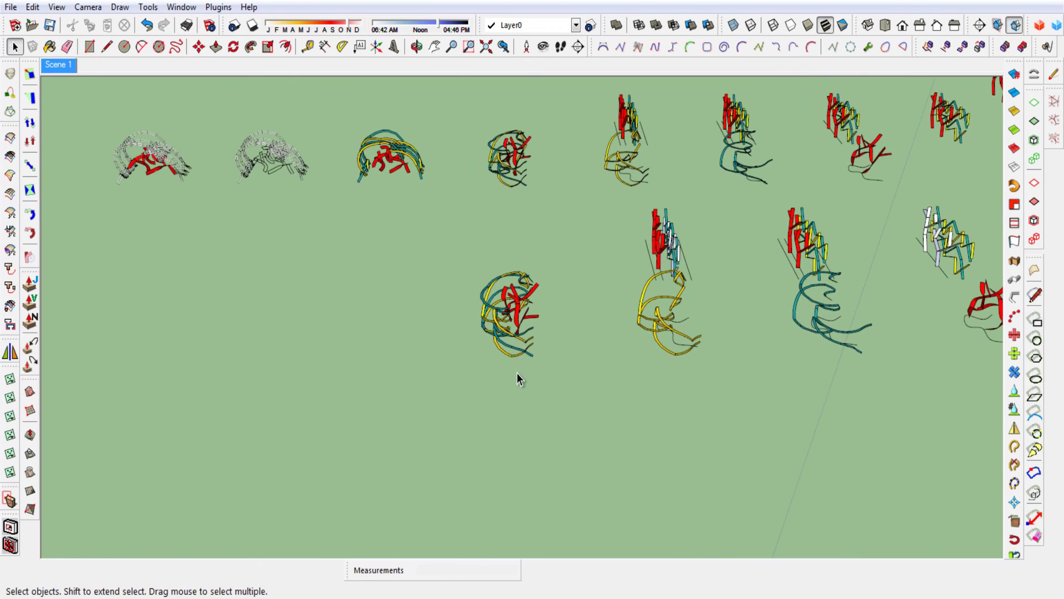
drag(452, 249, 453, 251)
key(m)
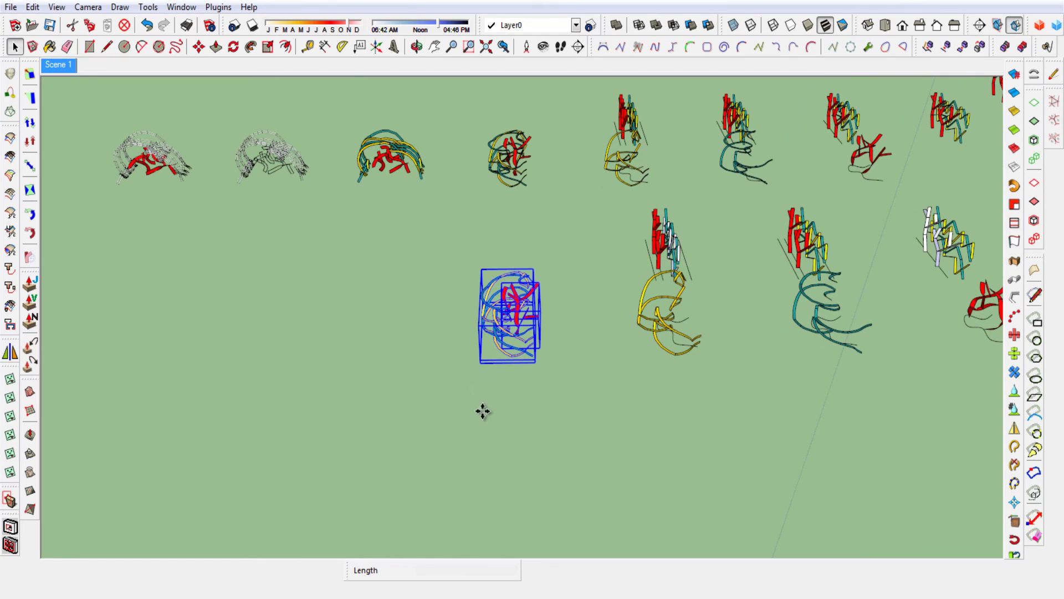
click(481, 413)
key(ctrl)
text(20)
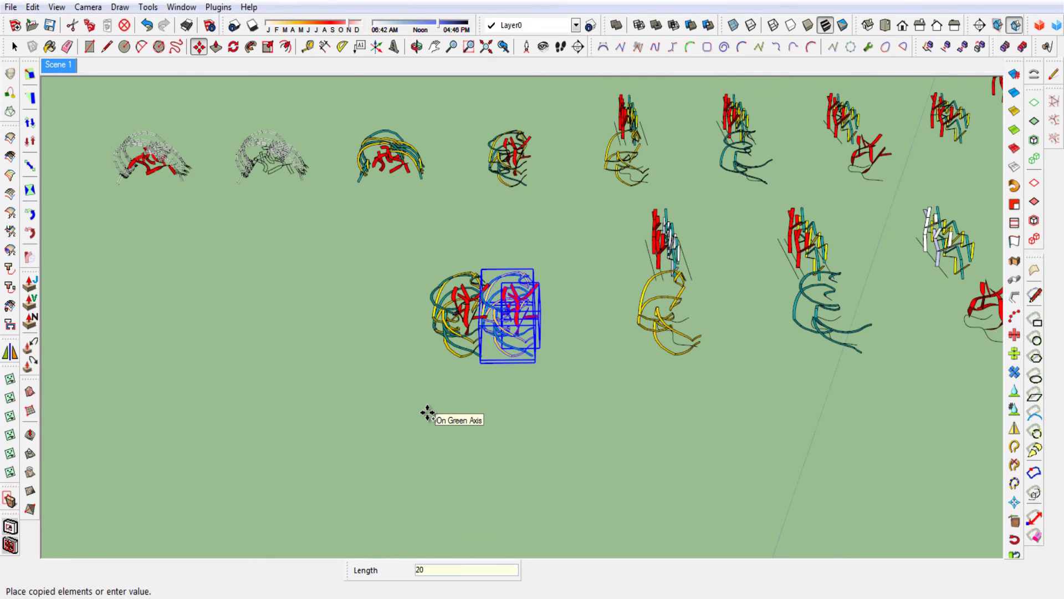
key(Return)
key(space)
click(419, 423)
Select the central mixed cluster for rotation and orbit down to a near ground-level view
scroll(438, 405, up, 2)
scroll(460, 360, up, 2)
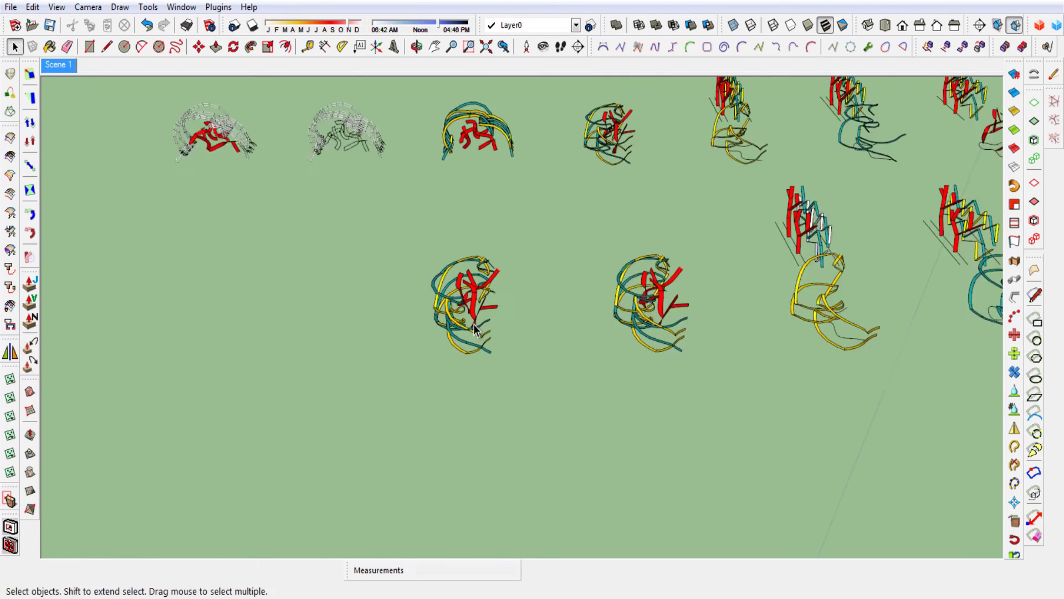
scroll(474, 324, up, 1)
drag(523, 376, 345, 220)
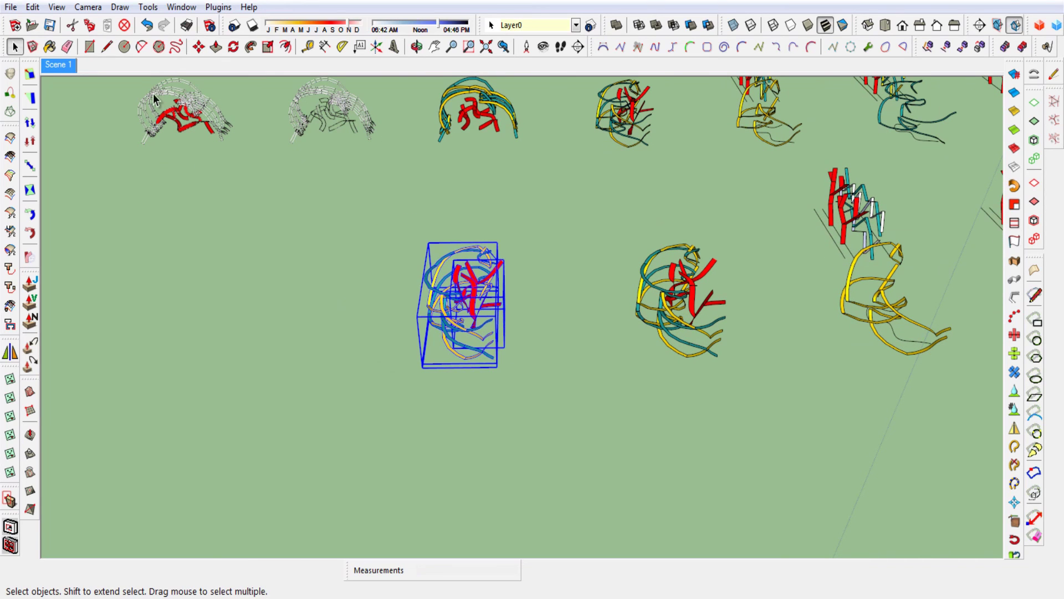
click(233, 47)
mouse_move(380, 310)
middle_down()
mouse_move(423, 214)
mouse_move(398, 399)
mouse_move(414, 354)
mouse_move(392, 373)
mouse_move(389, 281)
middle_up()
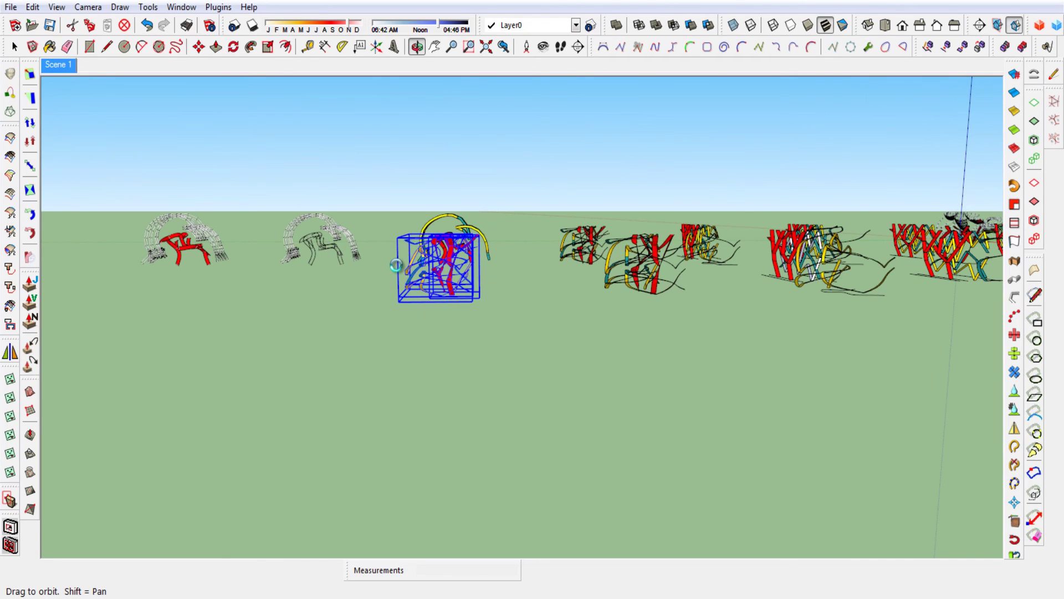
middle_drag(402, 258, 410, 244)
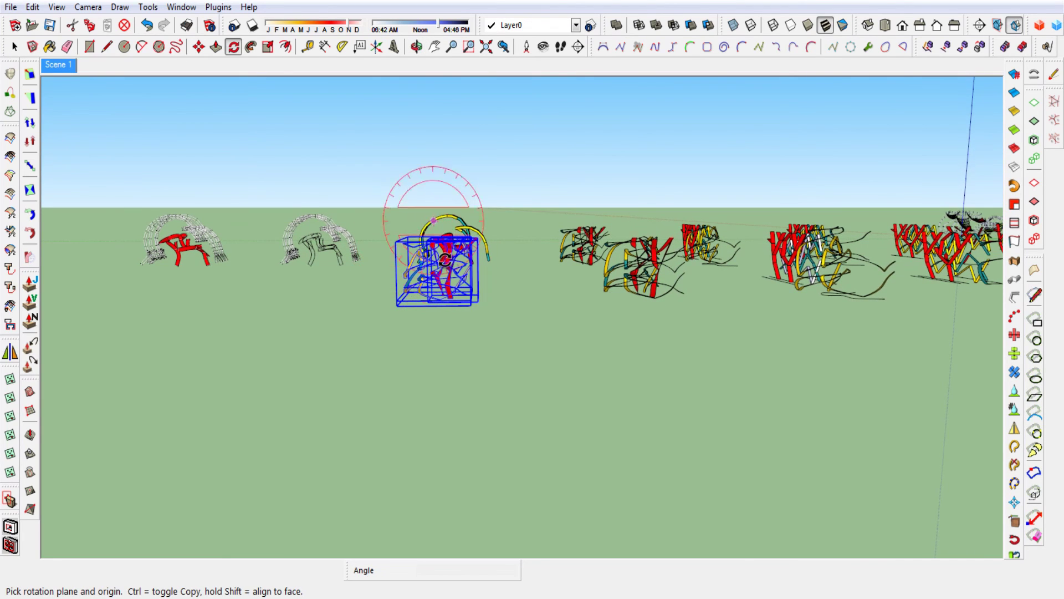
Rotate the mixed cluster 90° about its base corner
scroll(444, 261, up, 2)
scroll(445, 261, up, 2)
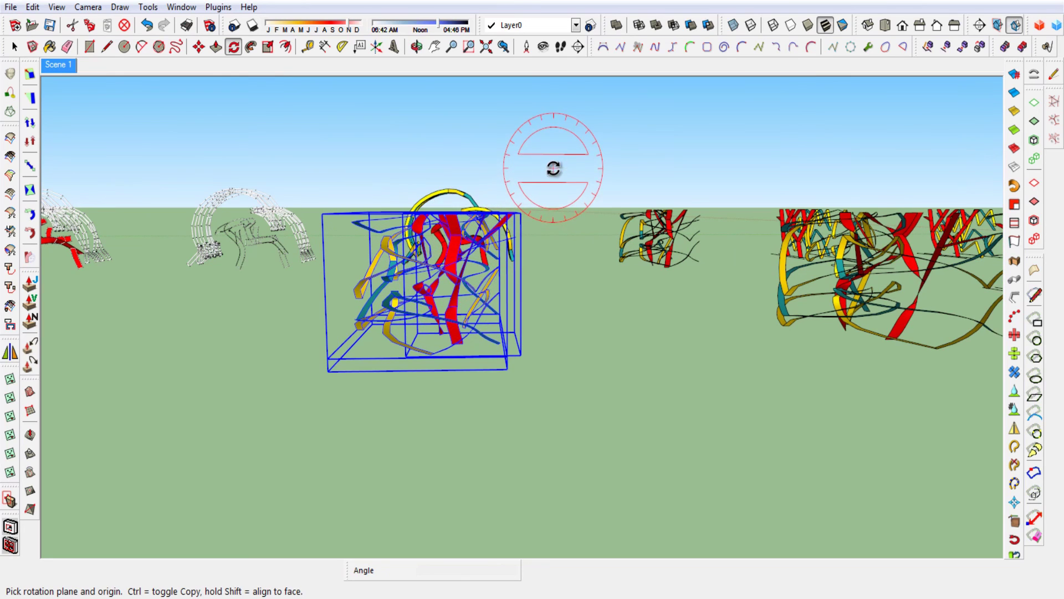
click(498, 343)
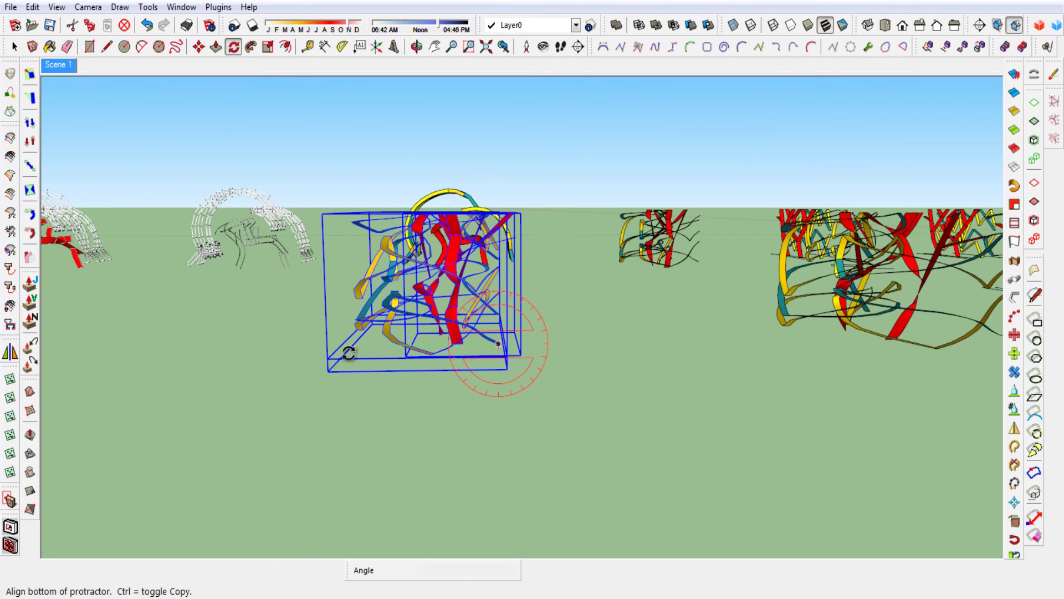
click(271, 348)
text(90)
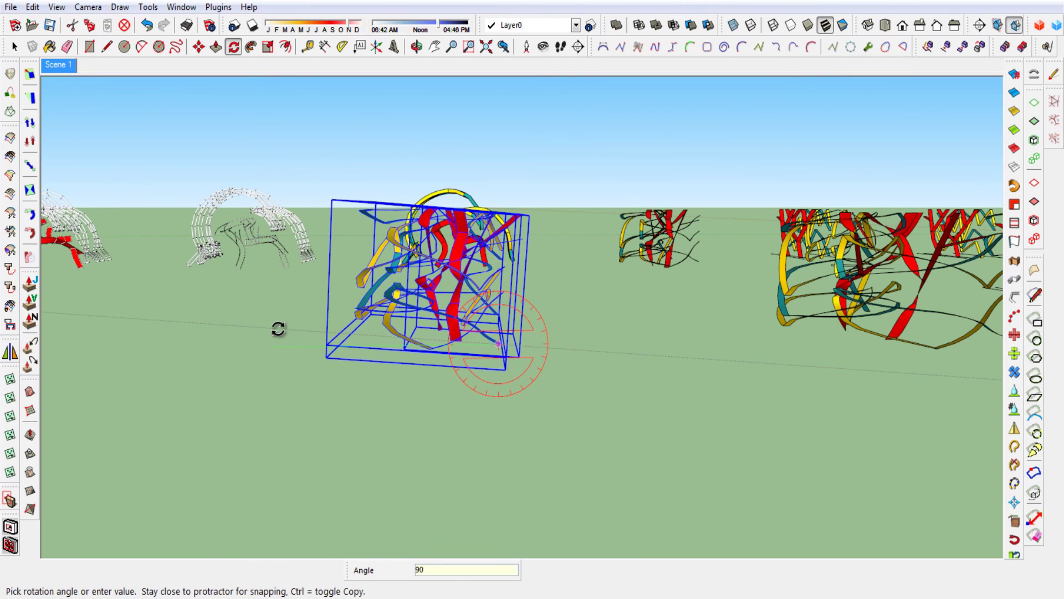
click(278, 329)
mouse_move(308, 327)
middle_down()
mouse_move(416, 404)
mouse_move(452, 411)
mouse_move(335, 332)
middle_up()
Rotate the cluster another 90° on a second plane so it stands as an arch
key(q)
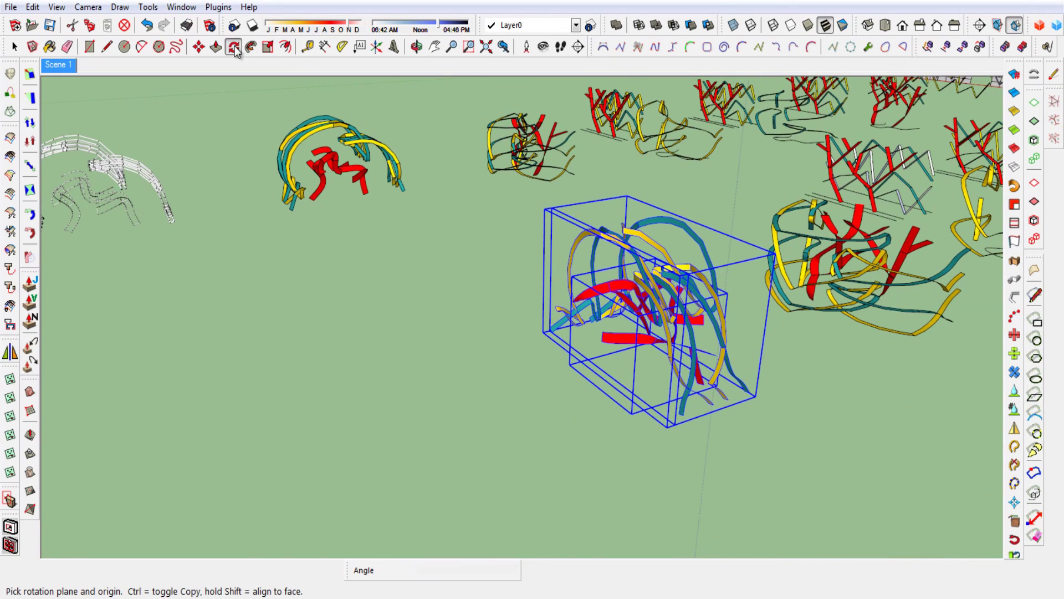
drag(570, 384, 463, 416)
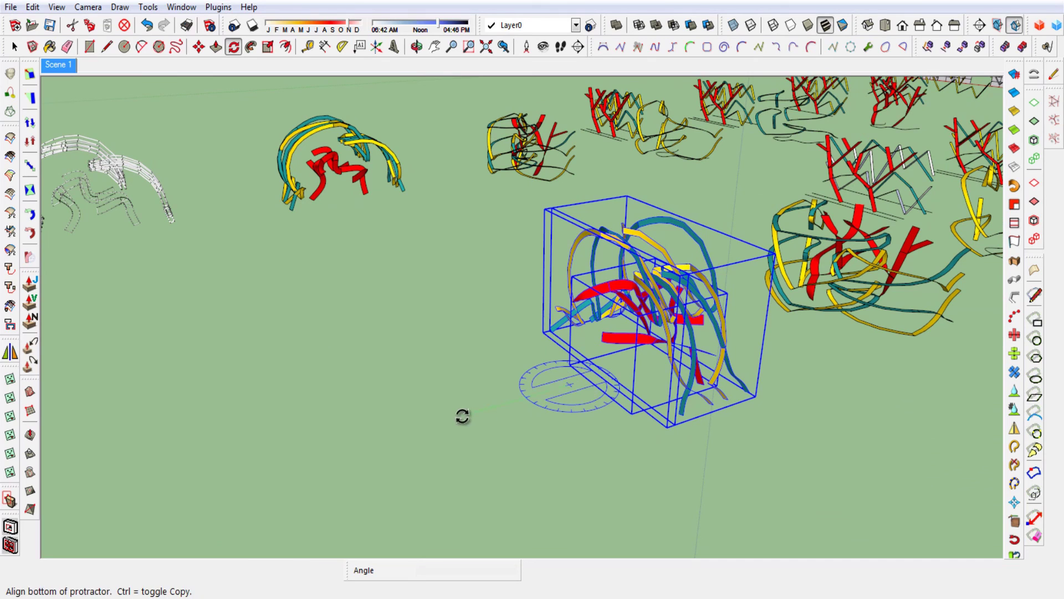
click(462, 416)
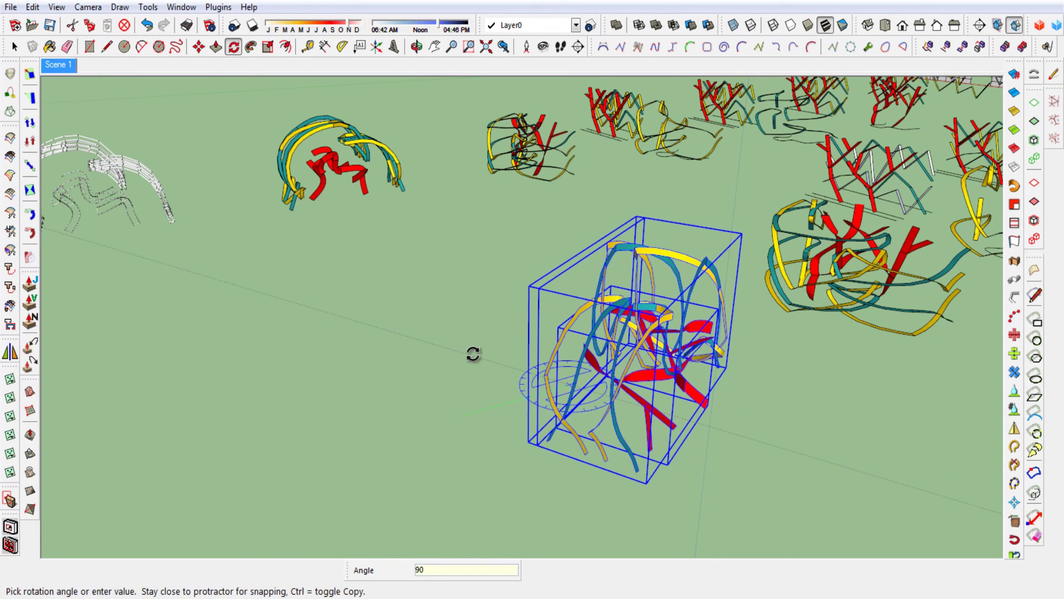
click(473, 354)
key(space)
click(405, 372)
mouse_move(404, 372)
middle_down()
mouse_move(275, 394)
mouse_move(381, 361)
mouse_move(516, 253)
mouse_move(510, 395)
mouse_move(520, 287)
mouse_move(494, 161)
middle_up()
middle_drag(499, 423, 556, 444)
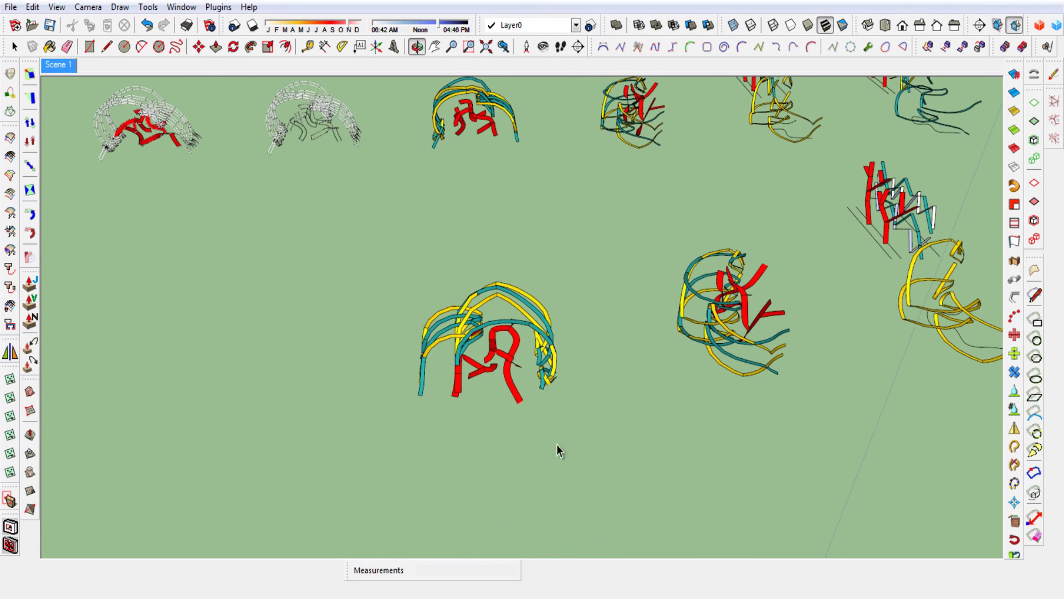
key(space)
click(398, 355)
key(m)
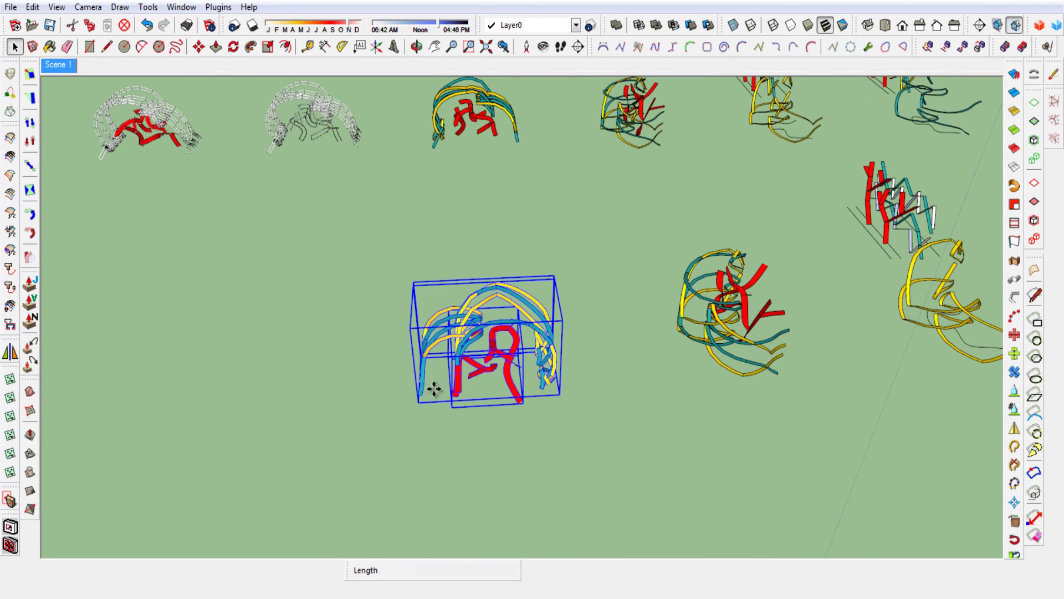
key(ctrl)
click(483, 434)
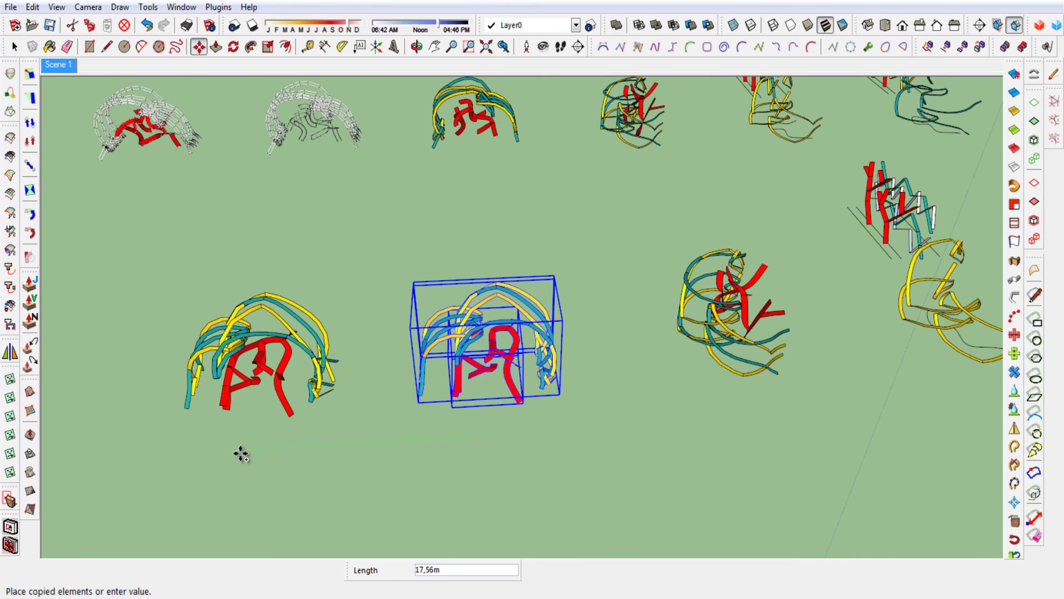
key(Return)
key(space)
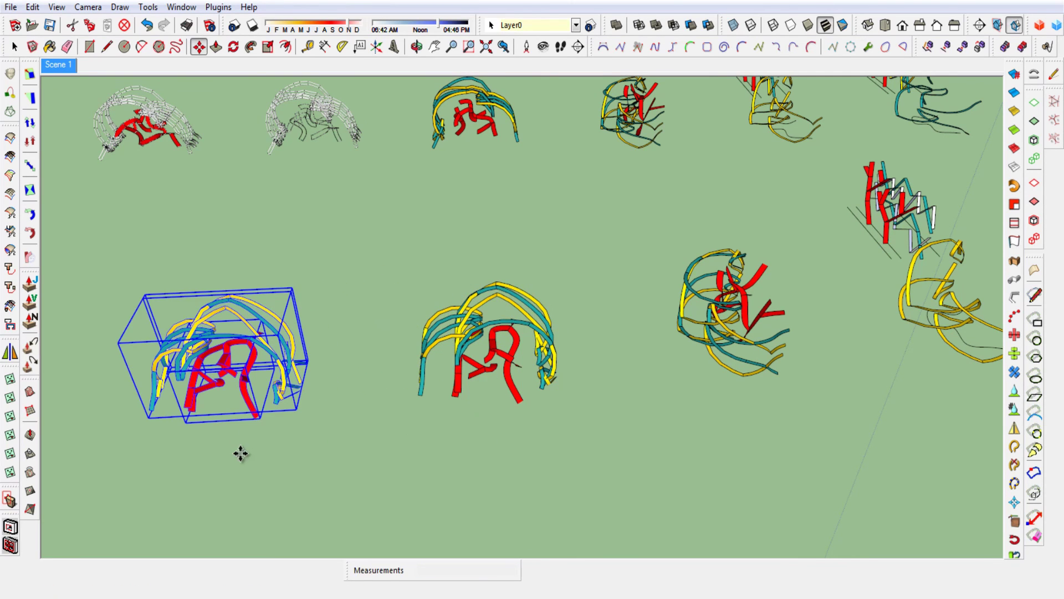
click(249, 450)
shift+middle_drag(254, 446, 582, 471)
scroll(593, 427, up, 2)
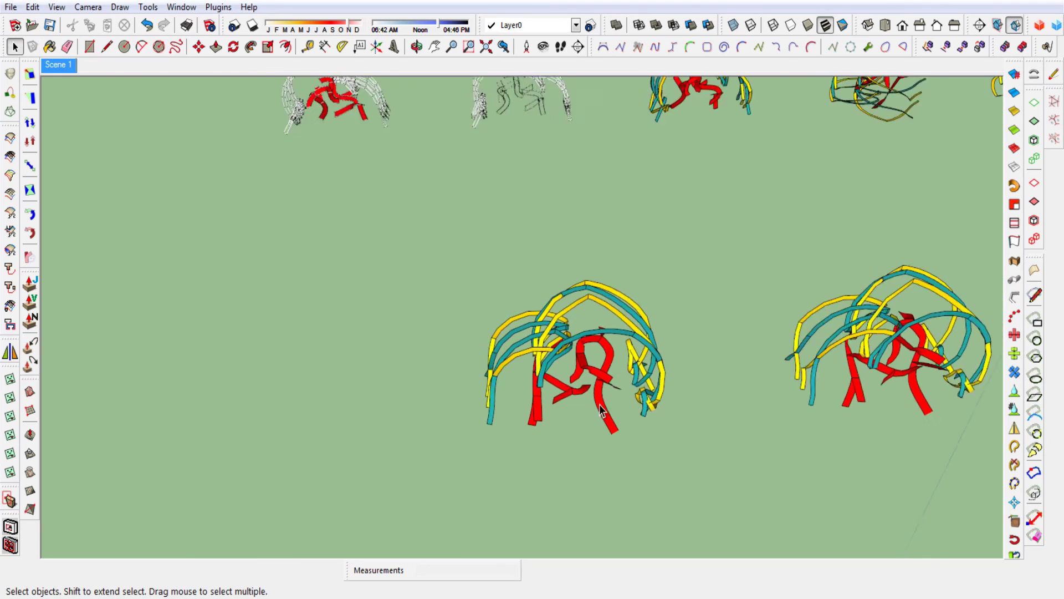
scroll(605, 352, up, 3)
middle_drag(603, 332, 492, 225)
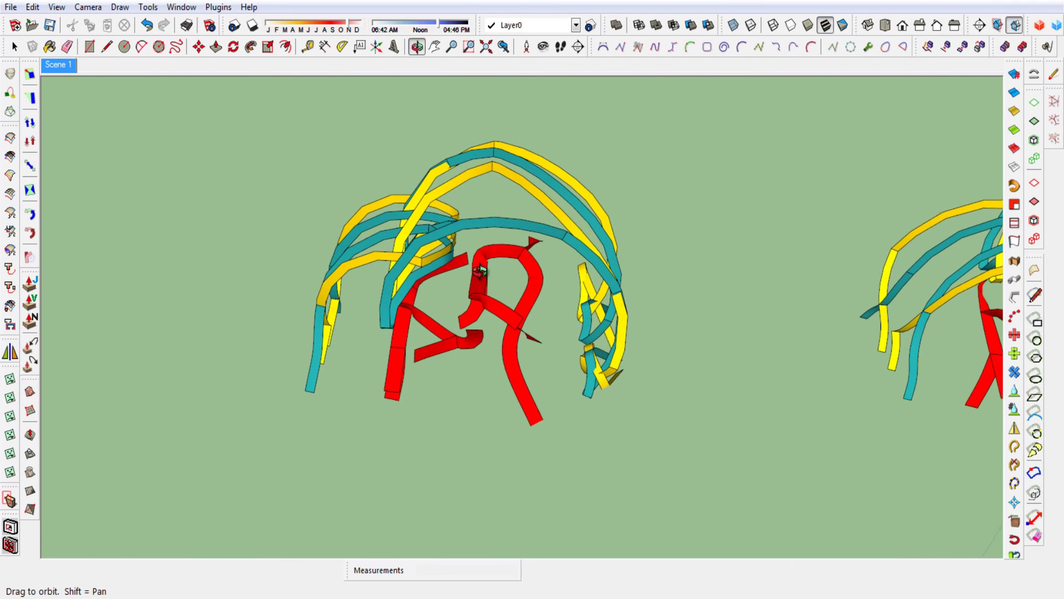
Explode the ribbon group, delete the teal ribbon faces, and select the leftover outline edges
click(489, 226)
right_click(489, 225)
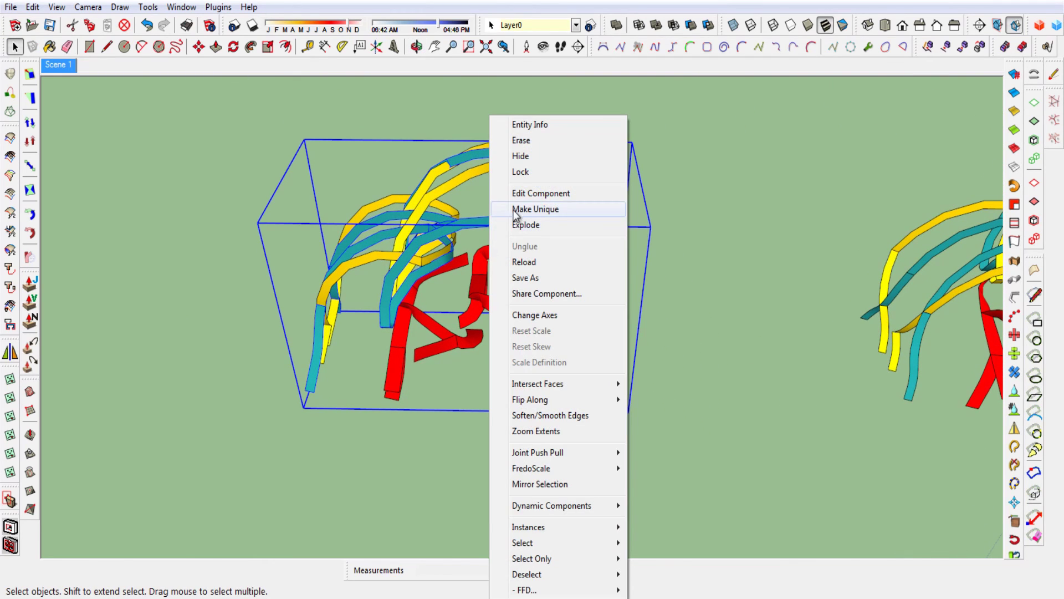
click(522, 226)
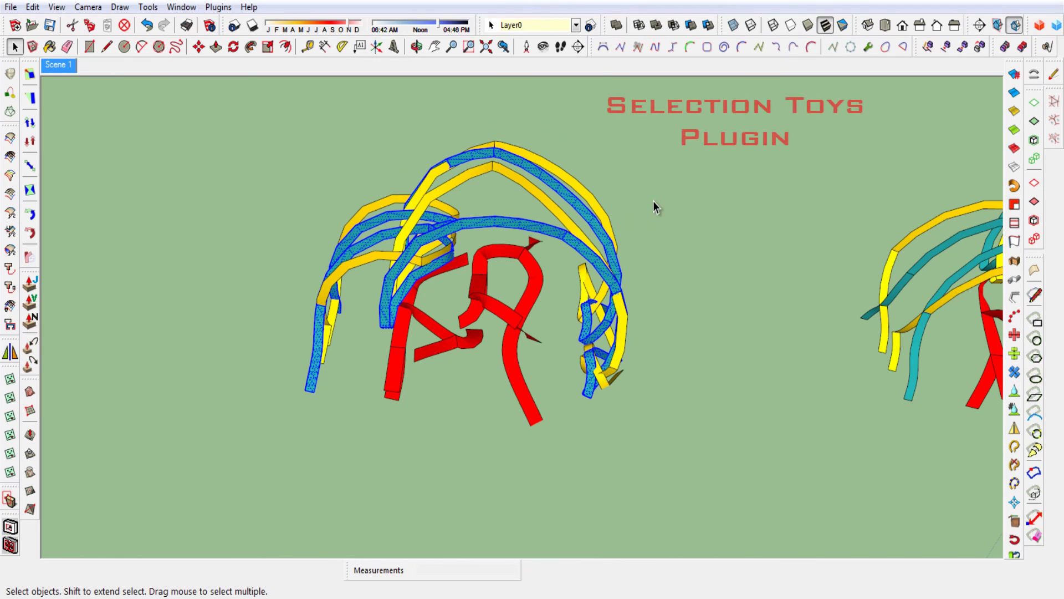
click(1034, 122)
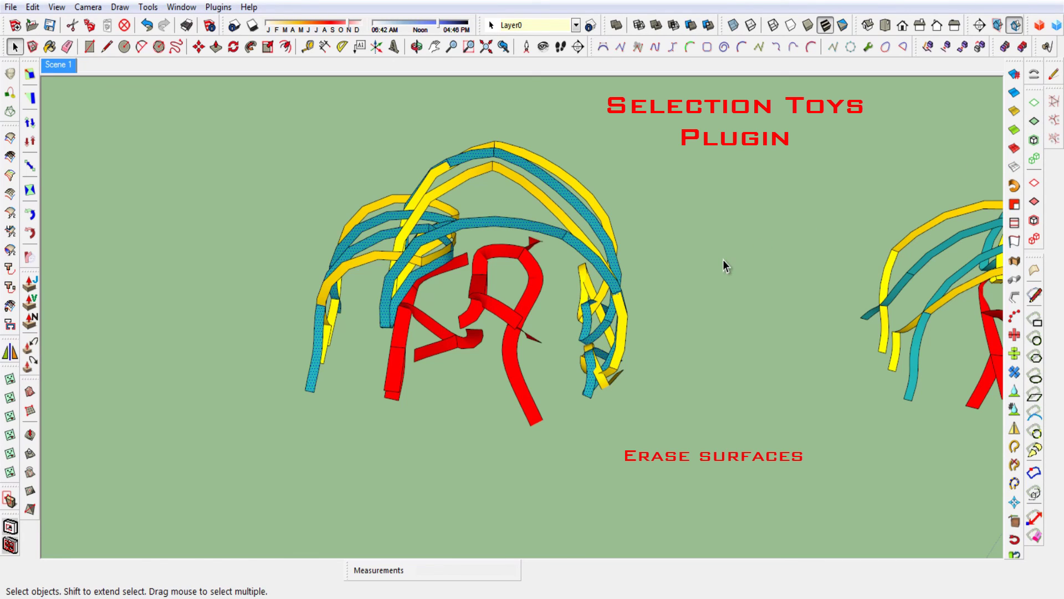
key(Delete)
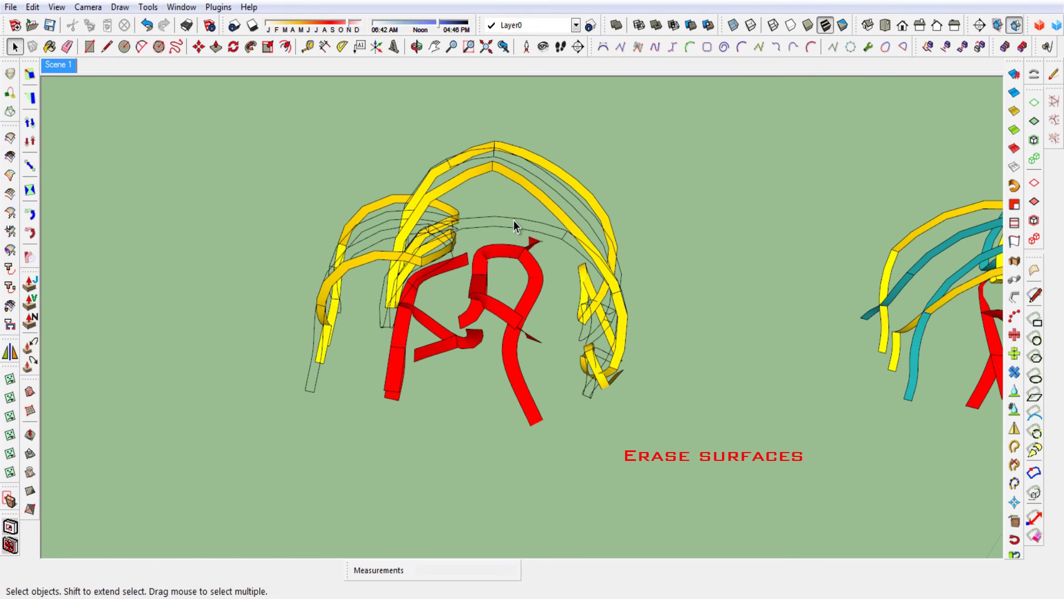
triple_click(513, 221)
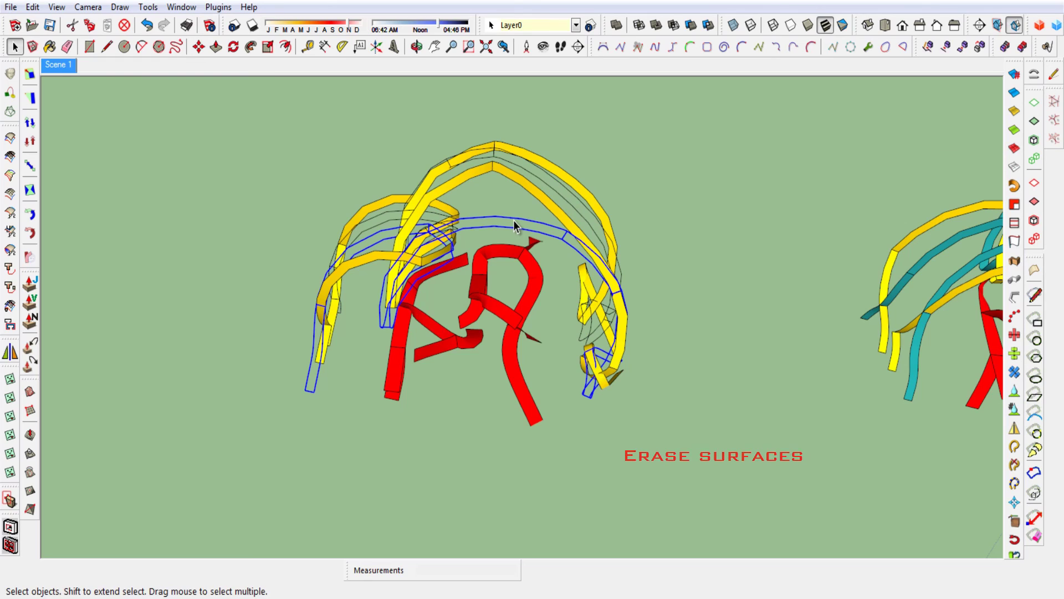
shift+triple_click(381, 215)
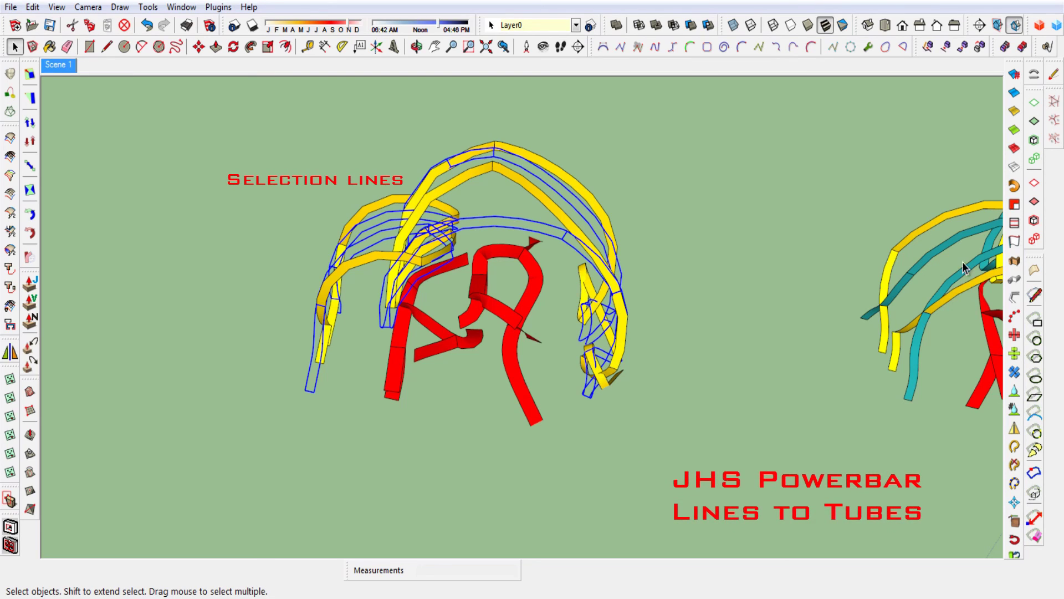
Convert the teal outlines into 0,10m tubes with Lines to Tubes at Precision 10
click(1013, 298)
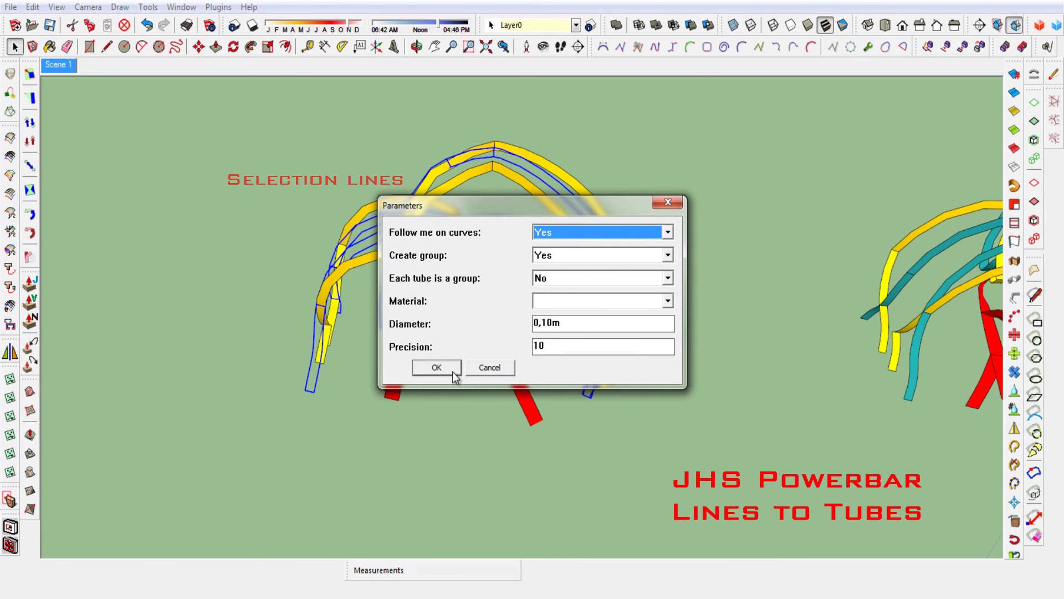
click(451, 368)
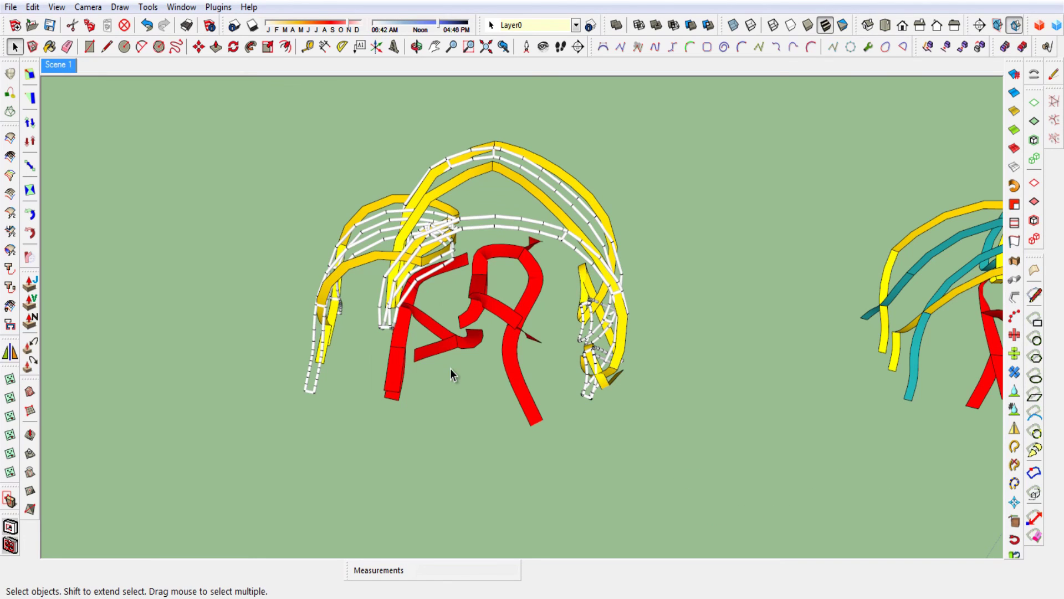
middle_drag(475, 409, 499, 399)
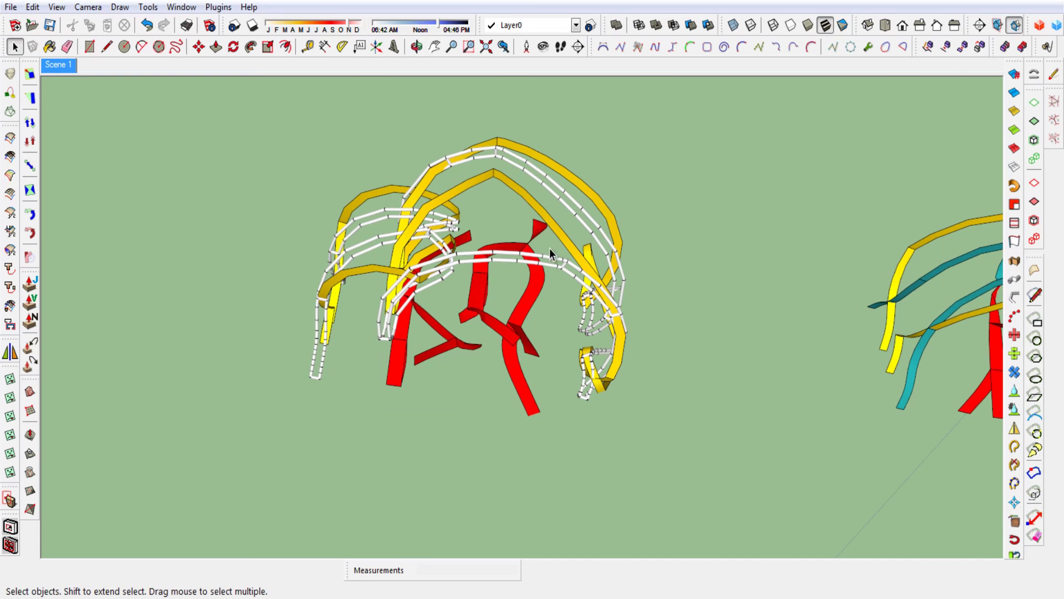
scroll(549, 248, down, 2)
scroll(543, 266, down, 2)
scroll(527, 308, down, 2)
mouse_move(528, 308)
shift+middle_down()
mouse_move(554, 460)
mouse_move(555, 413)
shift+middle_up()
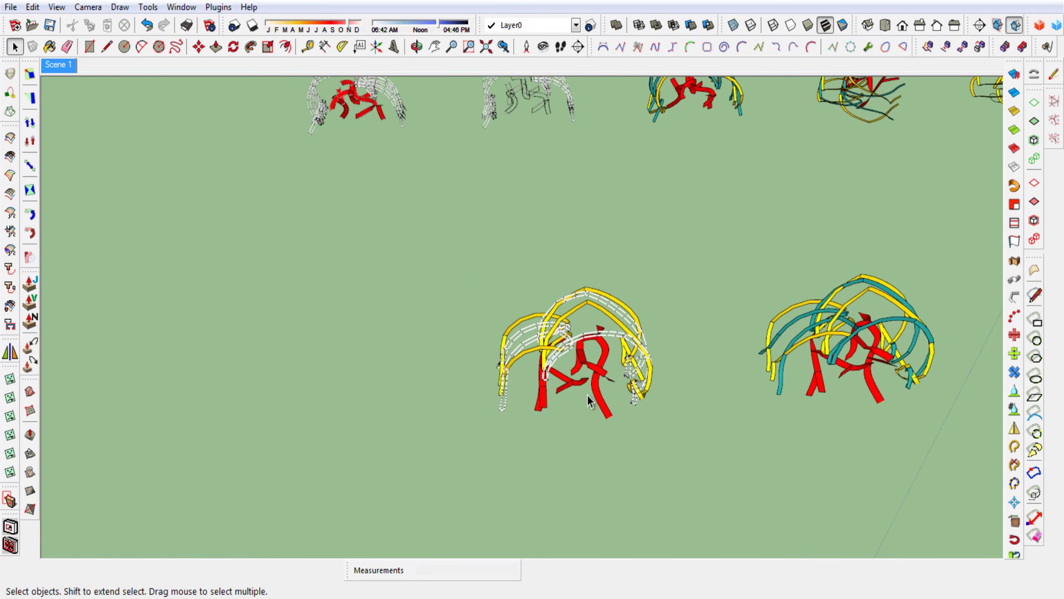
scroll(589, 399, up, 2)
scroll(595, 398, up, 2)
click(603, 396)
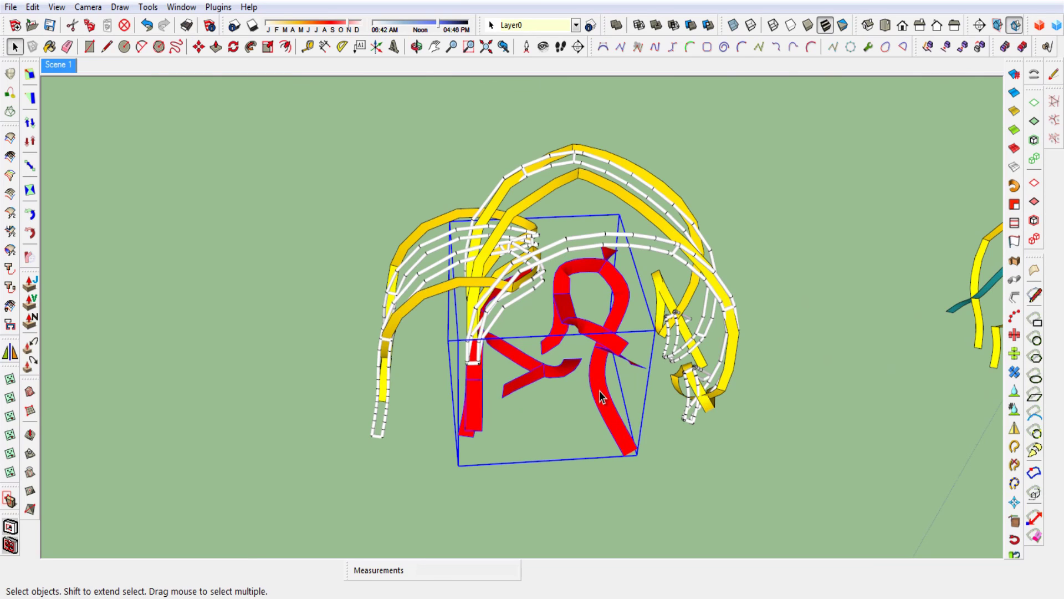
Explode the red ribbon group and delete its faces
right_click(602, 396)
click(648, 230)
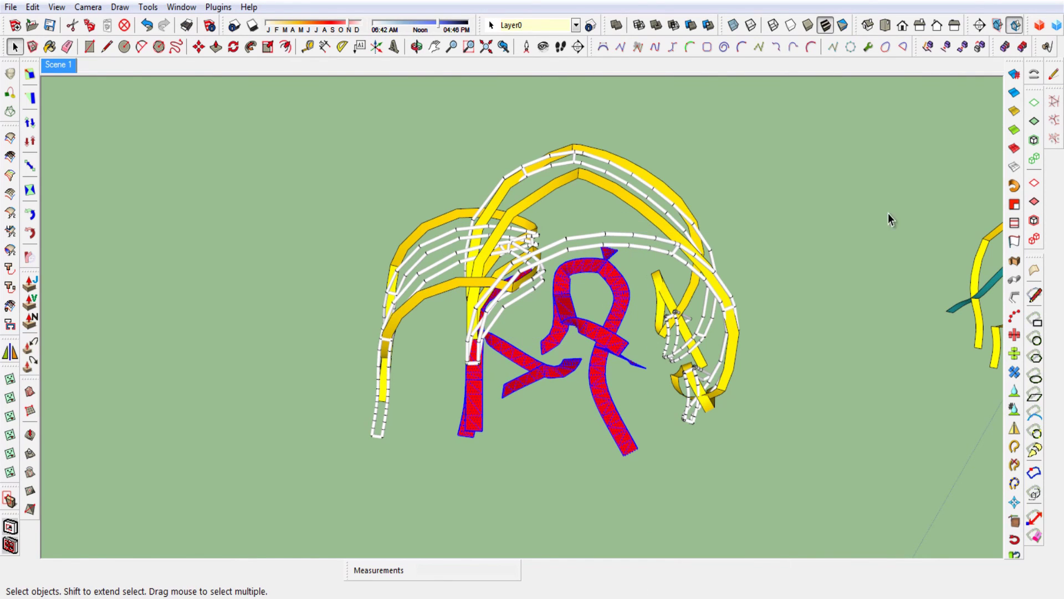
click(1040, 125)
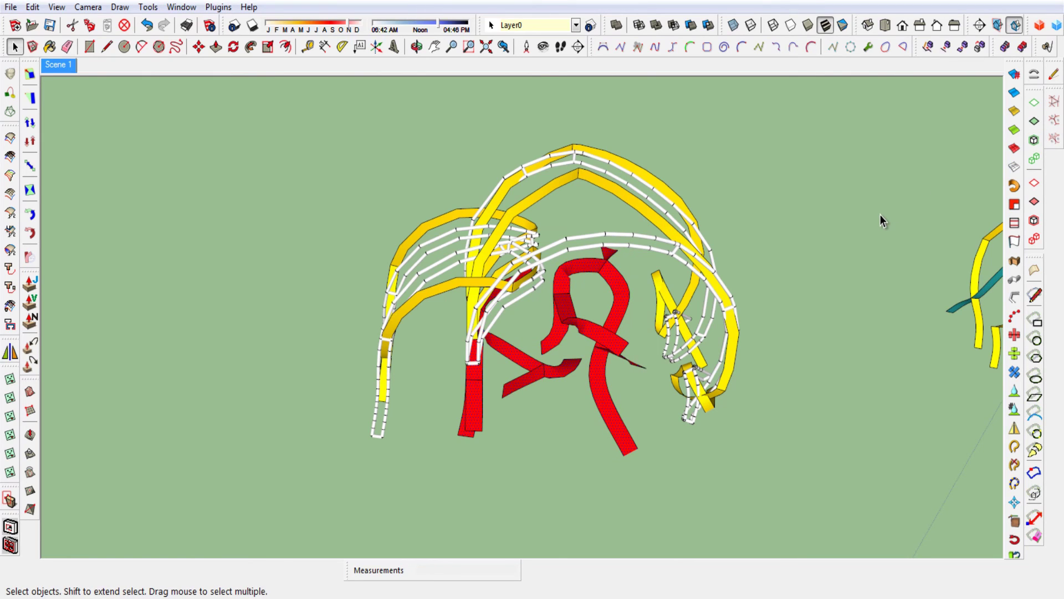
key(Delete)
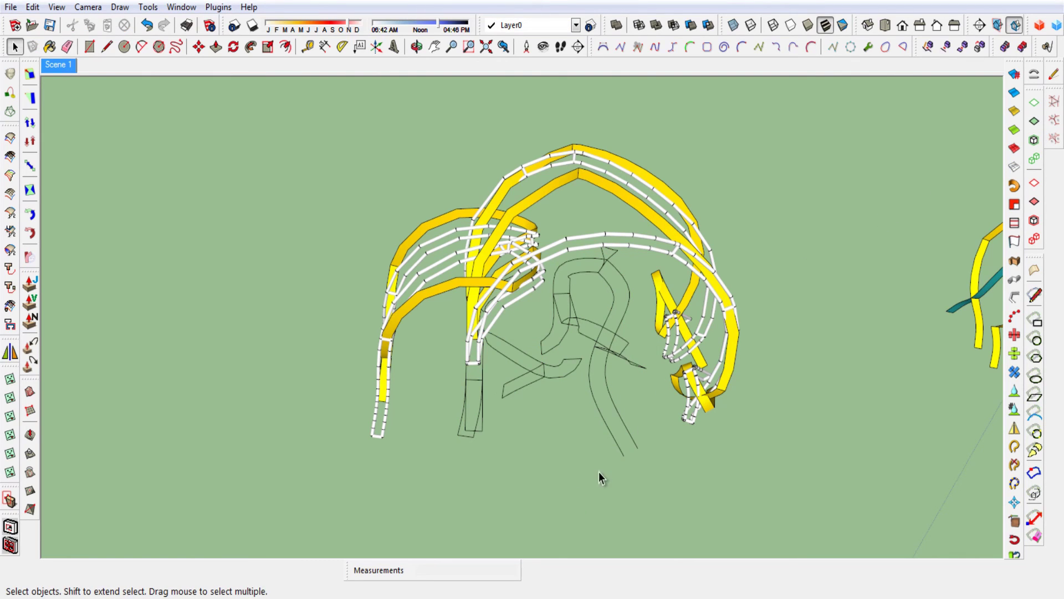
Select both connected red ribbon outlines
scroll(625, 449, up, 1)
scroll(617, 421, up, 2)
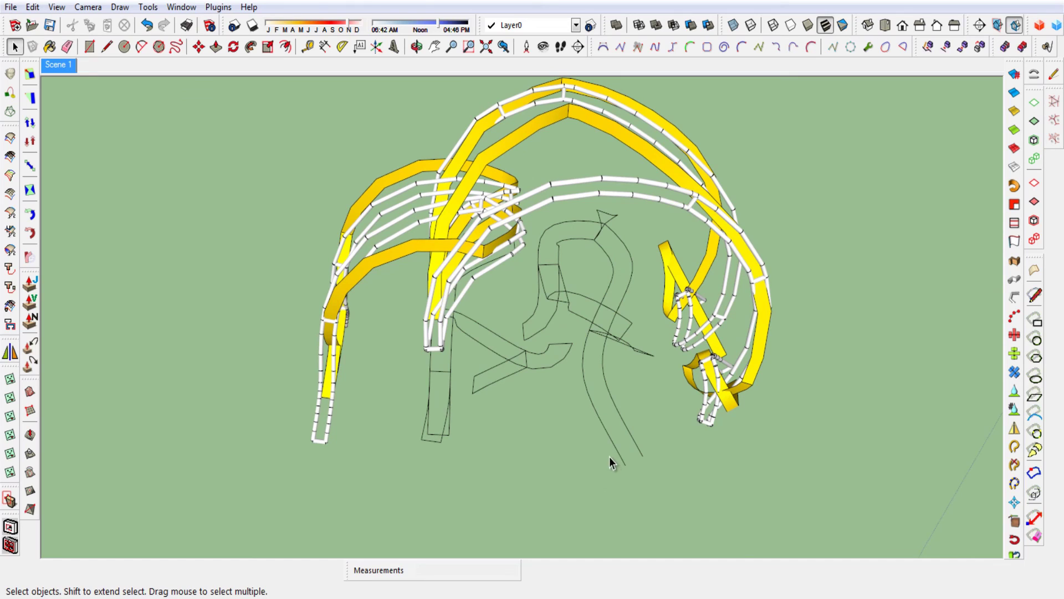
key(l)
click(626, 465)
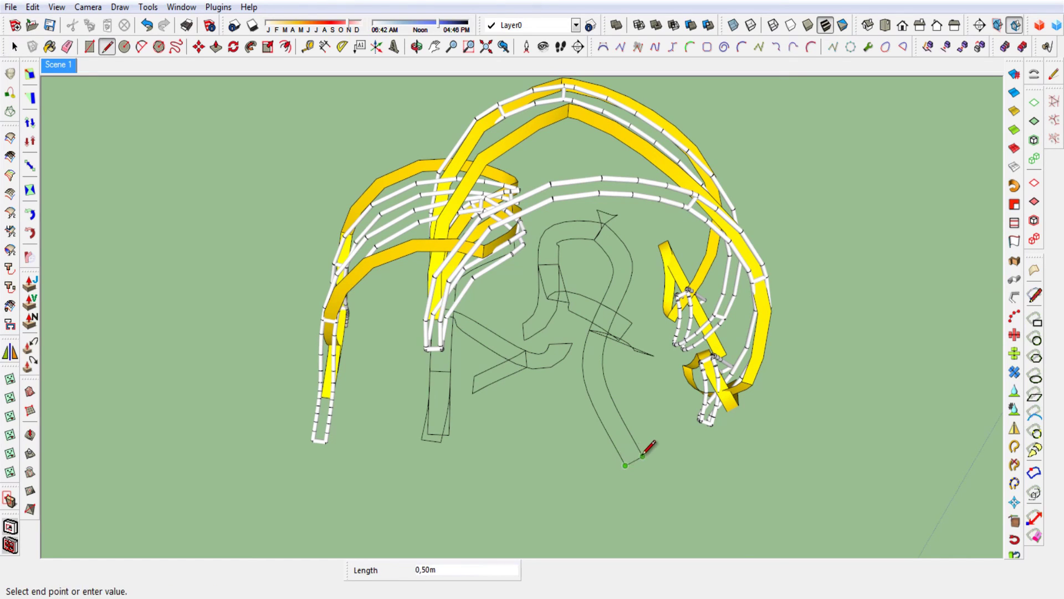
key(space)
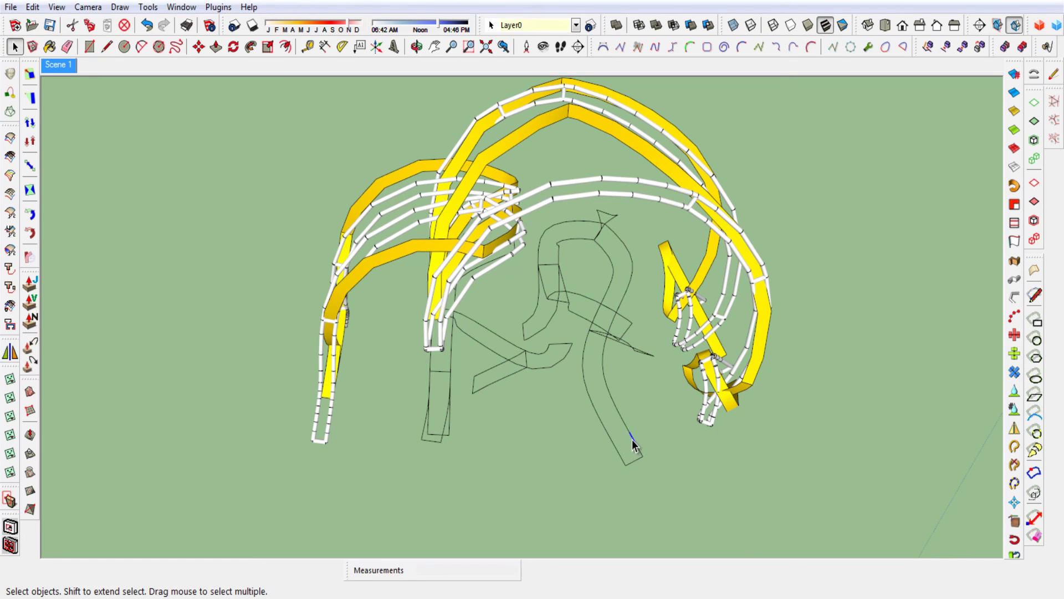
triple_click(632, 439)
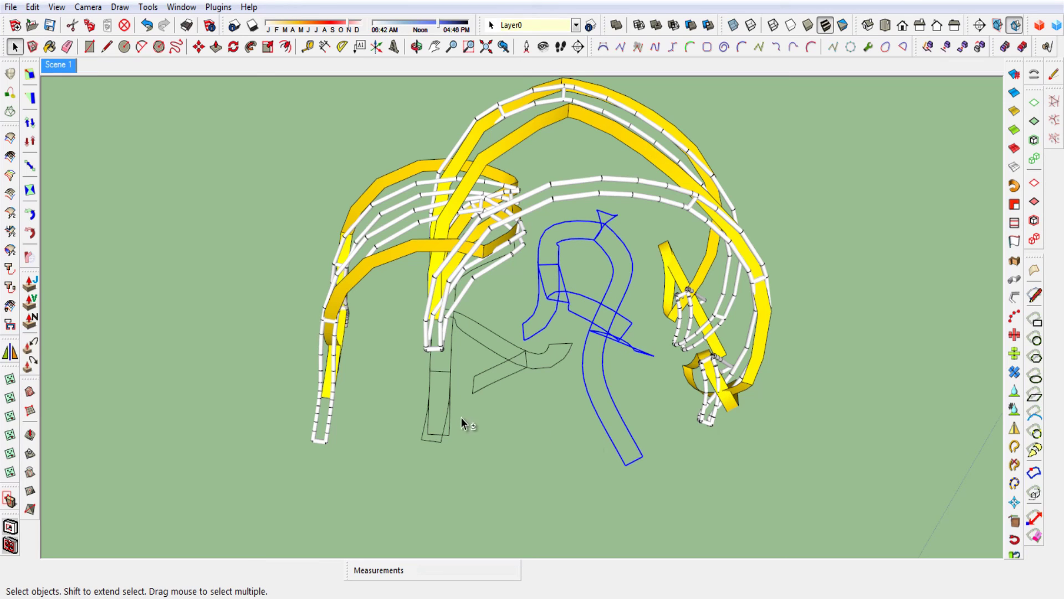
shift+triple_click(446, 411)
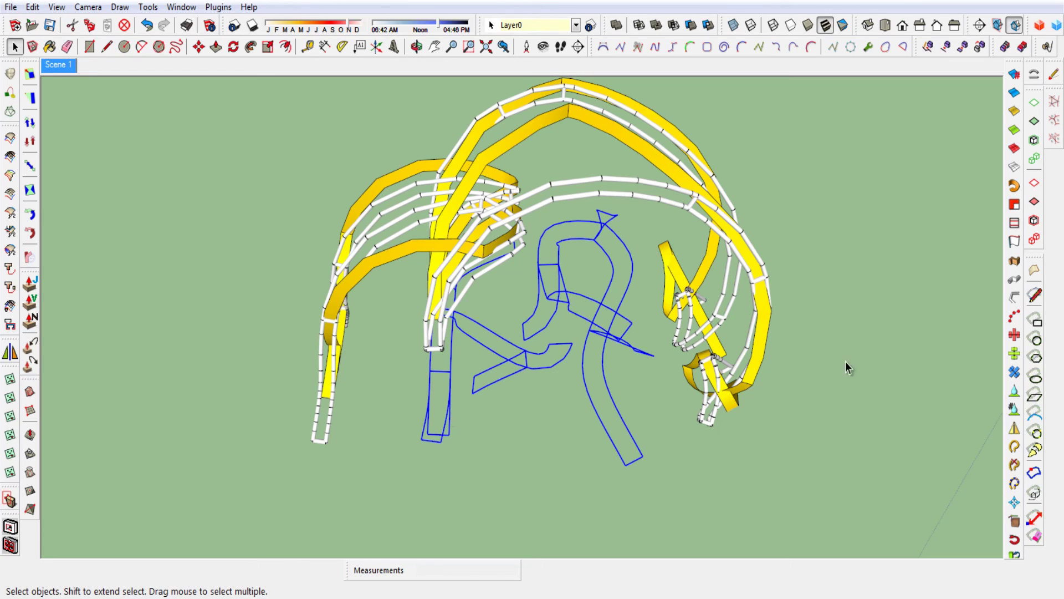
Convert the red outlines into 0,10m white tubes with Lines to Tubes
click(1020, 297)
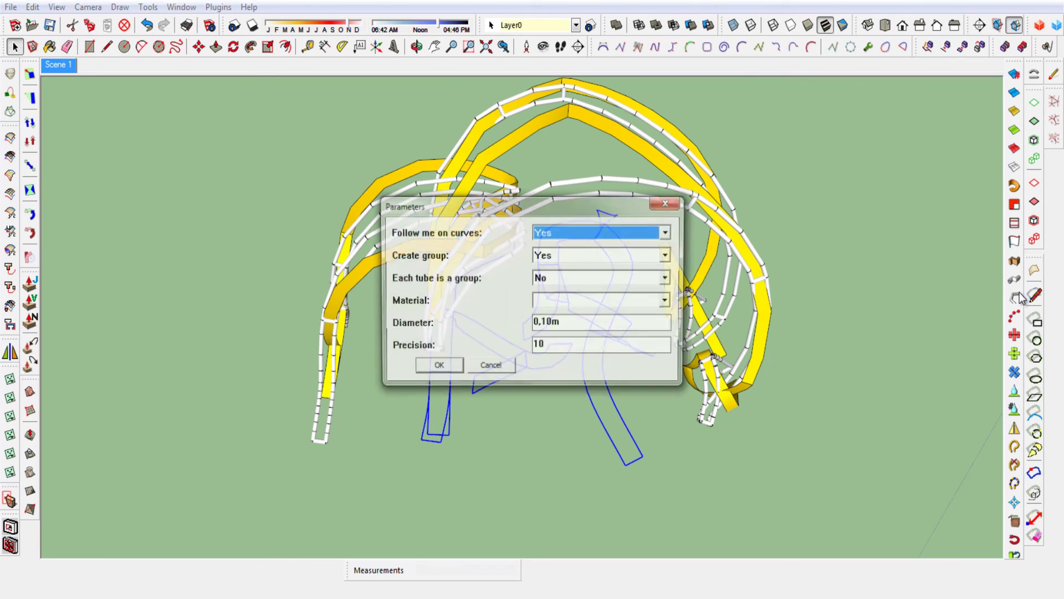
click(451, 368)
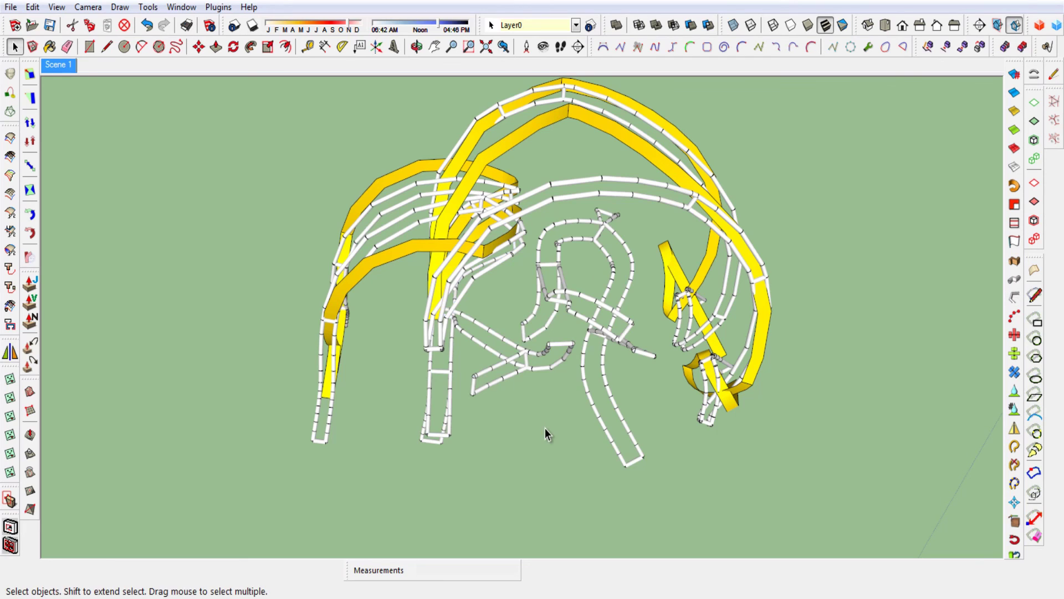
scroll(540, 321, down, 3)
scroll(501, 352, down, 2)
scroll(501, 351, down, 3)
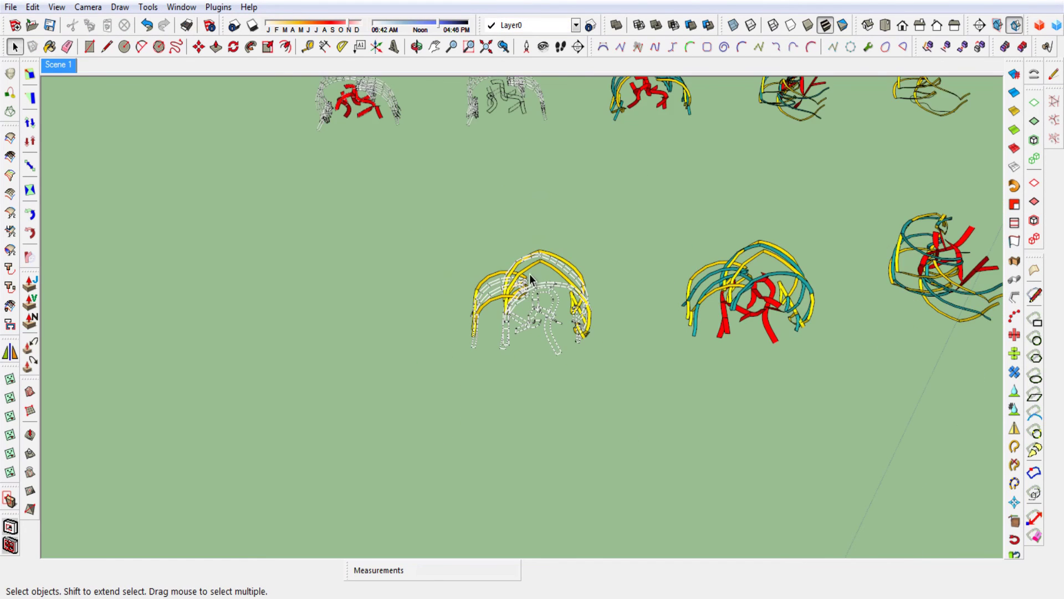
scroll(515, 344, down, 1)
middle_drag(519, 347, 724, 368)
key(space)
scroll(614, 264, up, 2)
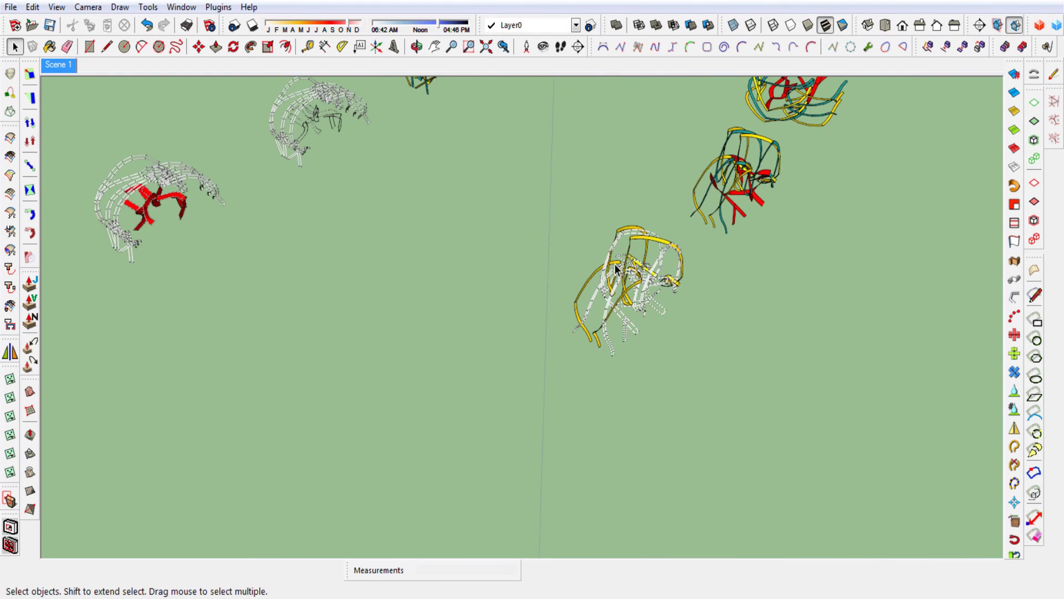
scroll(639, 324, up, 1)
mouse_move(639, 324)
middle_down()
mouse_move(720, 321)
mouse_move(632, 325)
middle_up()
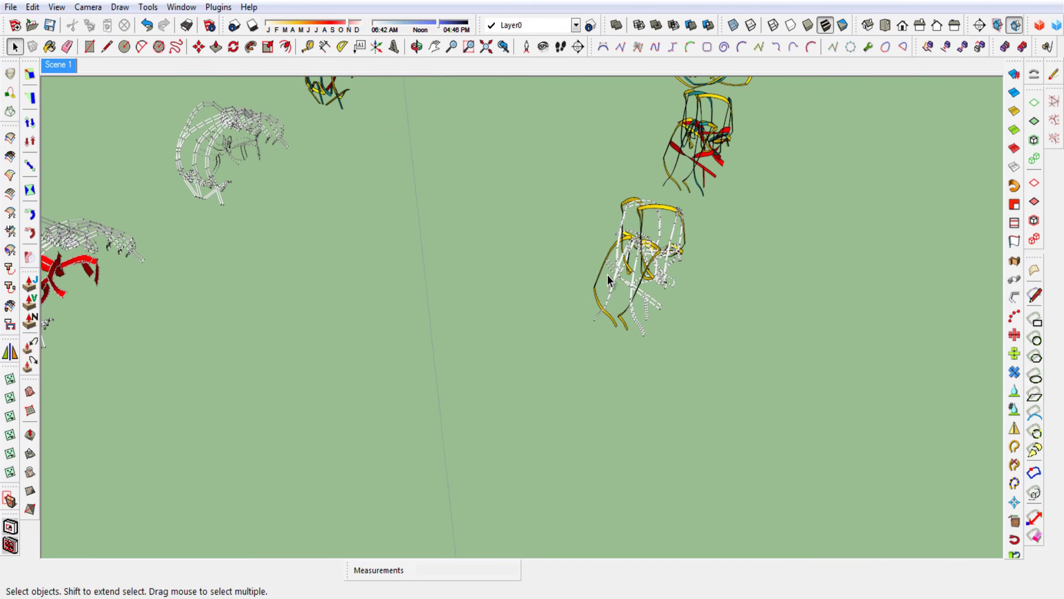
scroll(609, 277, down, 2)
scroll(609, 276, down, 2)
middle_drag(610, 276, 693, 323)
scroll(616, 318, down, 2)
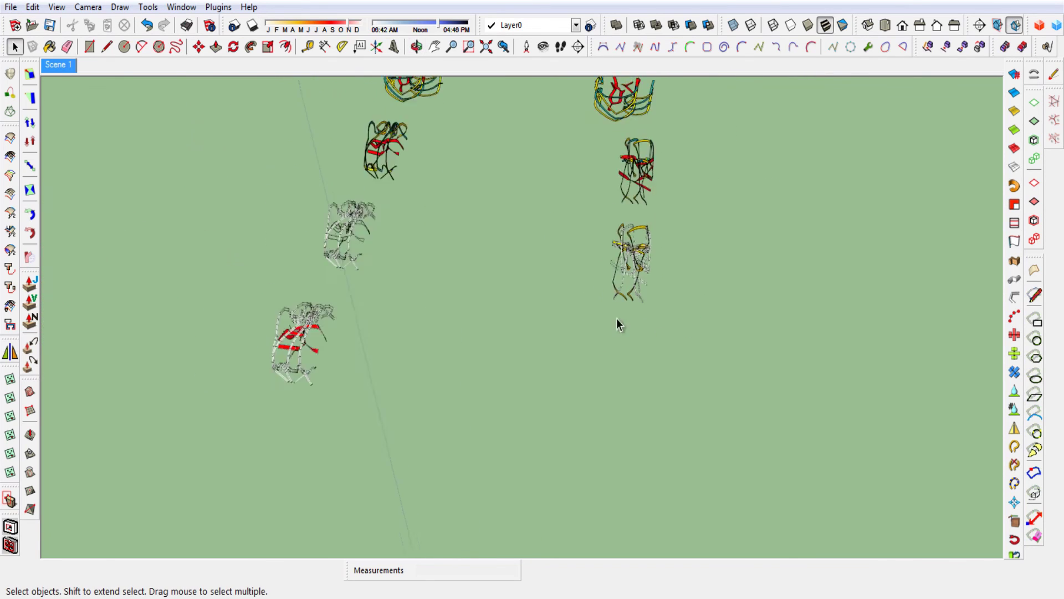
scroll(568, 295, down, 2)
scroll(637, 285, down, 1)
mouse_move(637, 285)
shift+middle_down()
mouse_move(510, 420)
mouse_move(504, 363)
shift+middle_up()
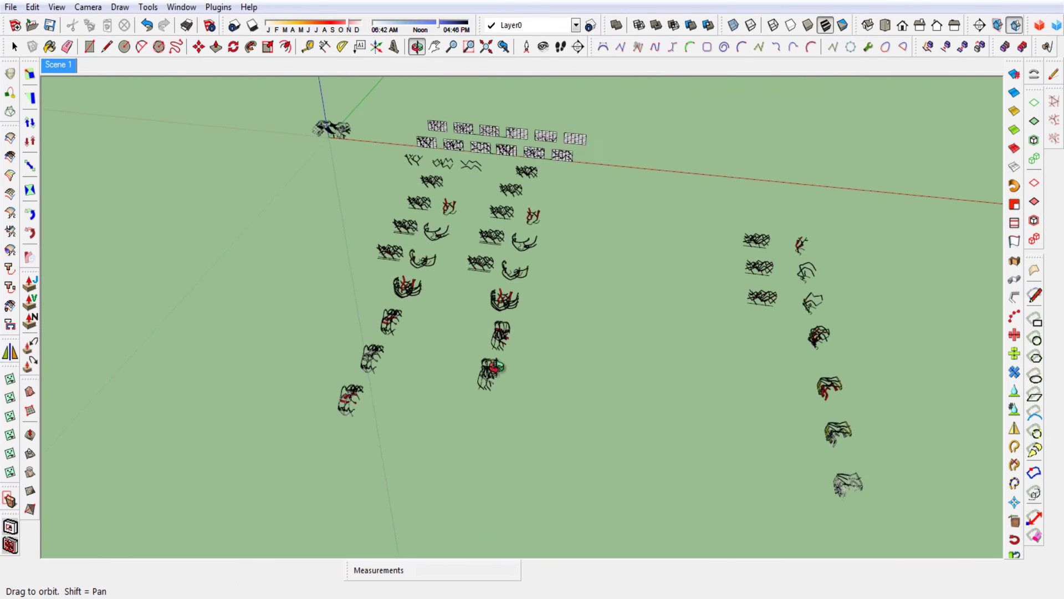
key(space)
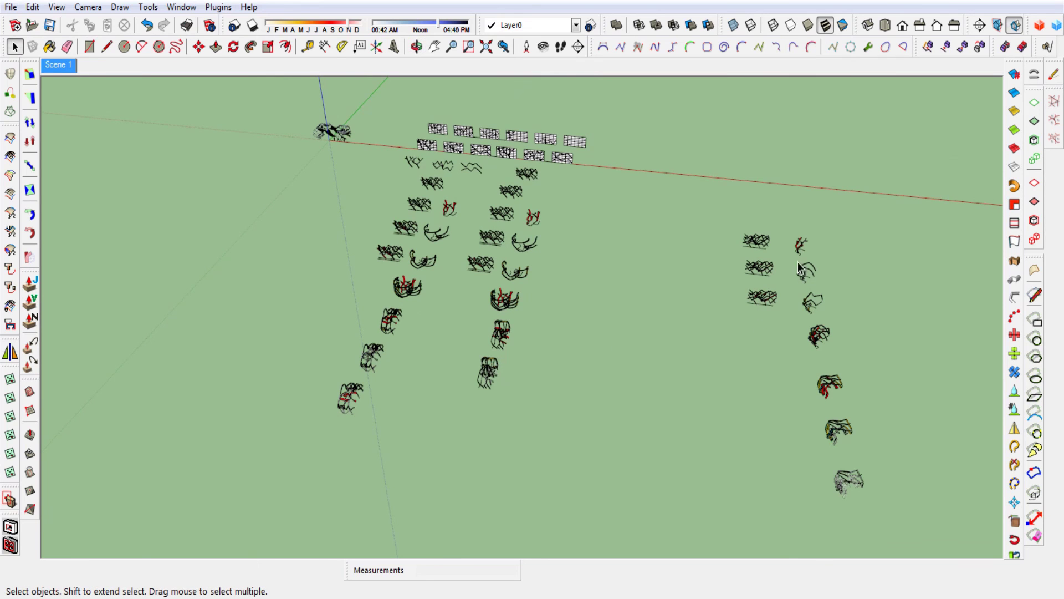
scroll(797, 261, up, 2)
scroll(820, 251, up, 3)
scroll(805, 267, up, 2)
scroll(700, 399, up, 1)
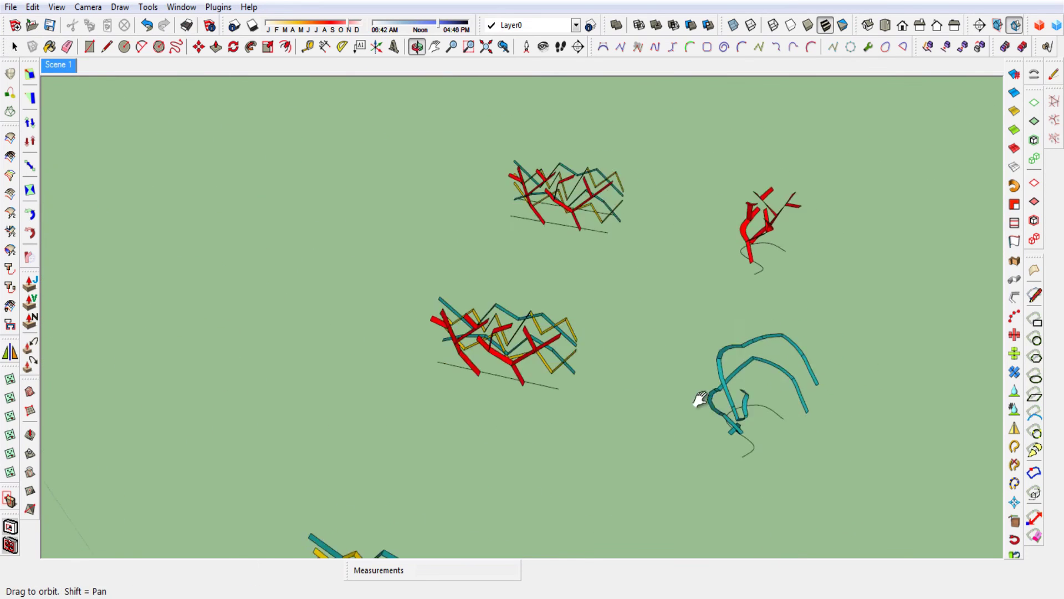
scroll(622, 409, up, 1)
scroll(641, 368, up, 2)
scroll(646, 384, up, 2)
mouse_move(644, 382)
middle_down()
mouse_move(715, 416)
mouse_move(667, 492)
middle_up()
key(o)
key(space)
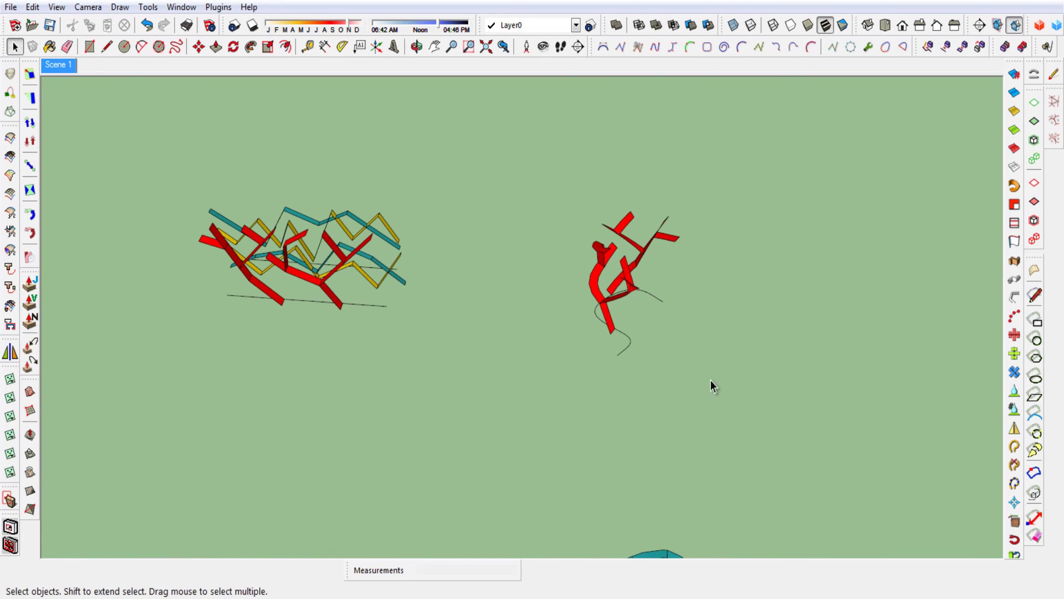
Copy the upper ribbon cluster and red tree 20 along the red axis
drag(725, 377, 175, 139)
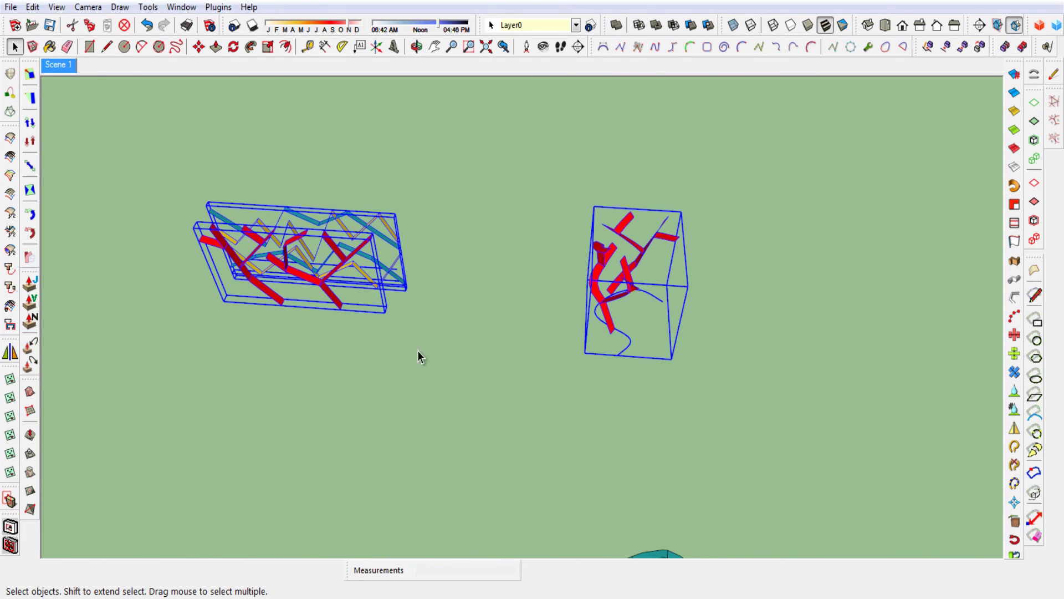
key(m)
key(ctrl)
click(523, 447)
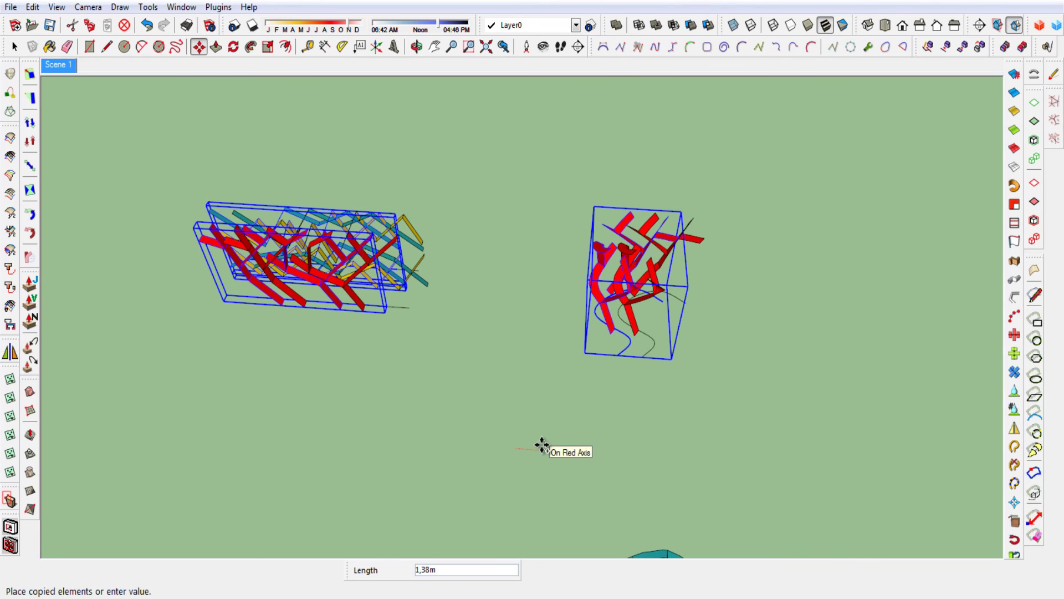
text(0)
key(Return)
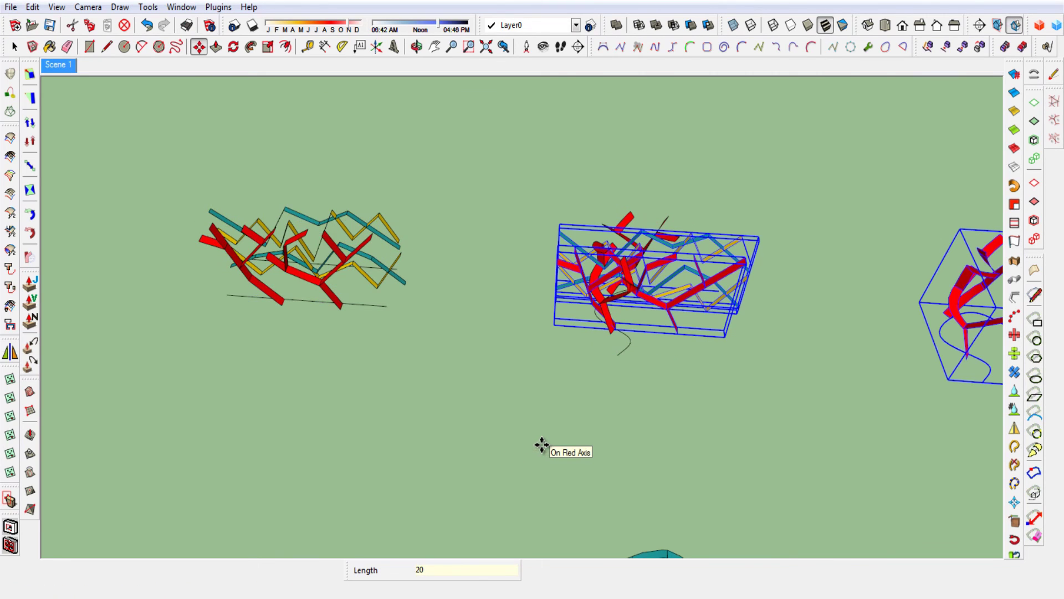
scroll(454, 380, down, 3)
scroll(520, 406, down, 2)
middle_drag(520, 407, 386, 349)
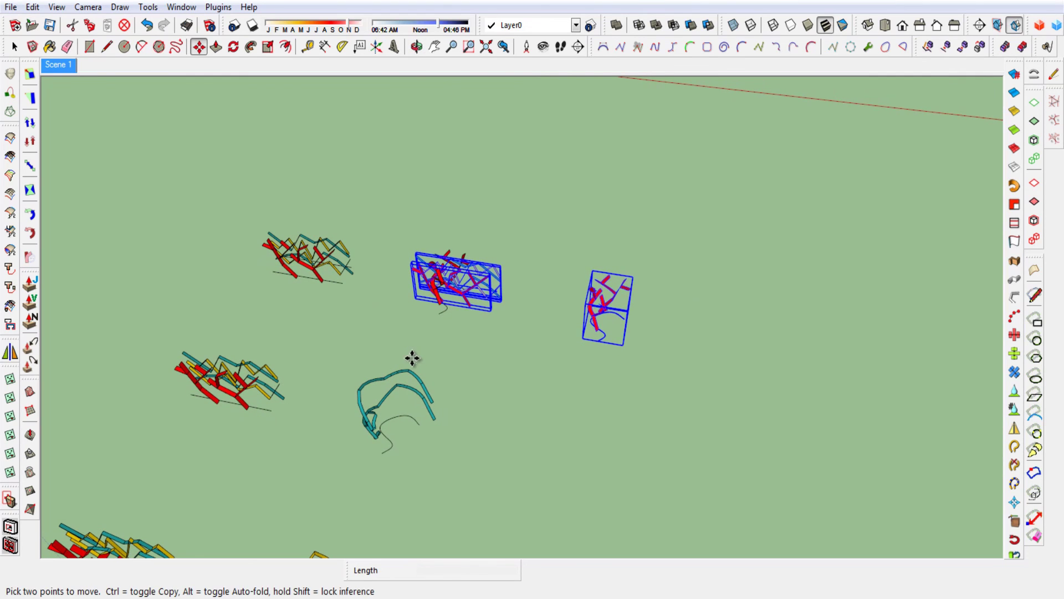
Undo that copy and instead copy both models 40 along the red axis
key(ctrl+z)
key(space)
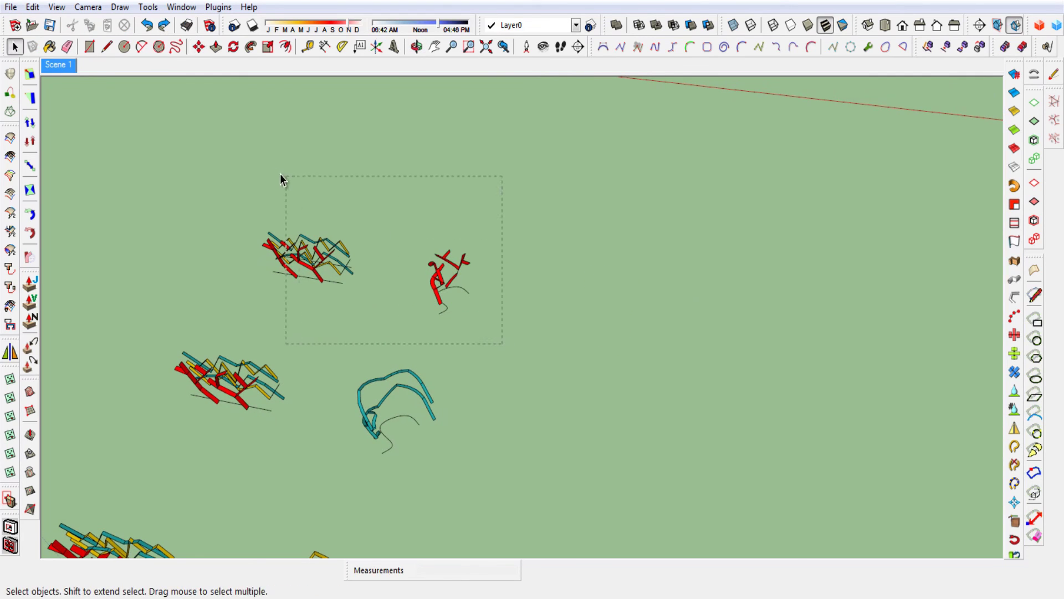
drag(238, 168, 239, 168)
key(m)
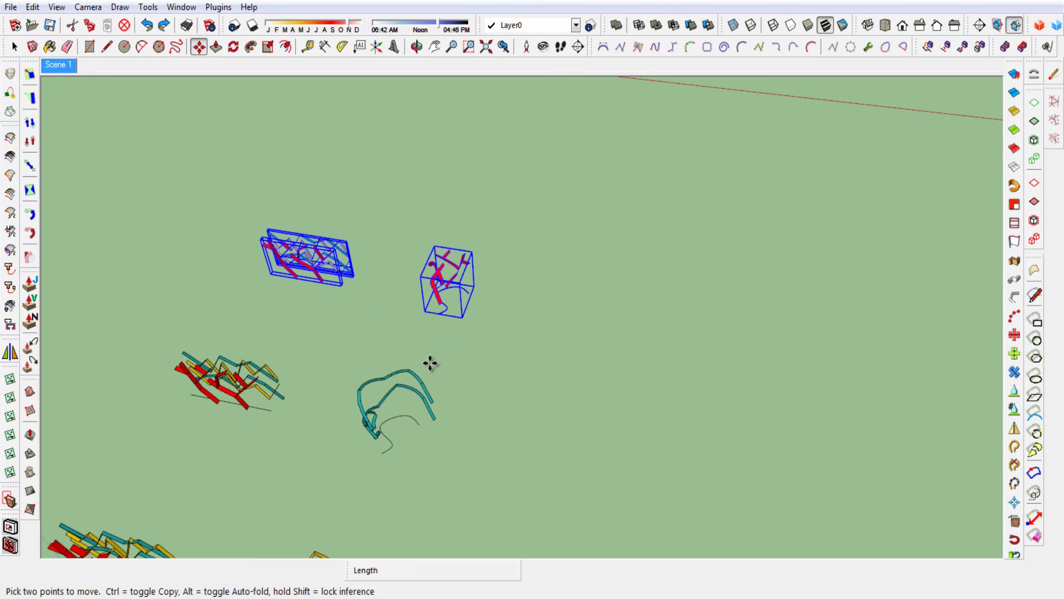
click(471, 340)
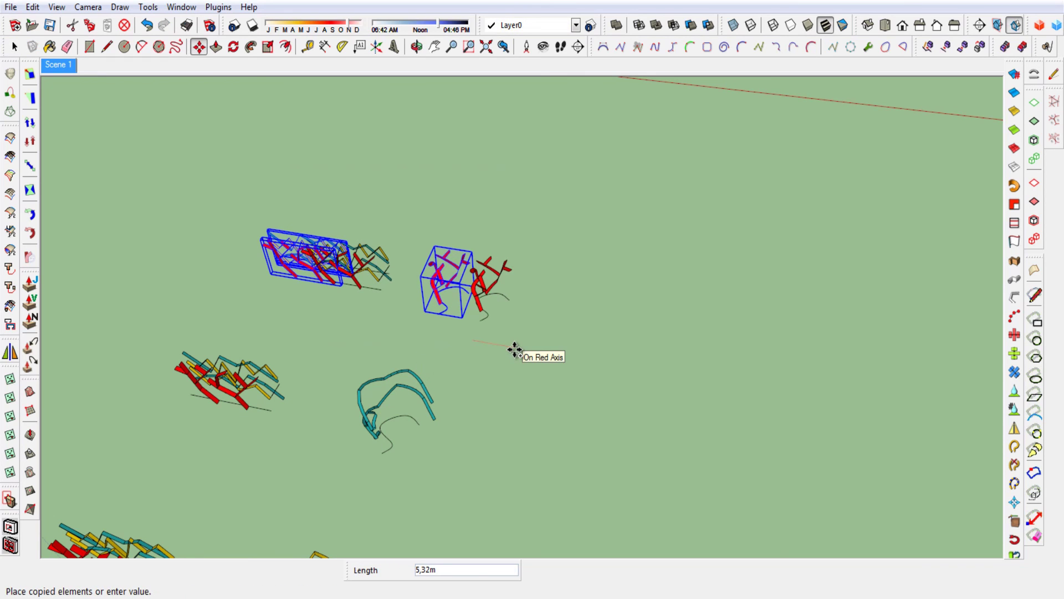
key(Return)
key(space)
click(576, 388)
key(o)
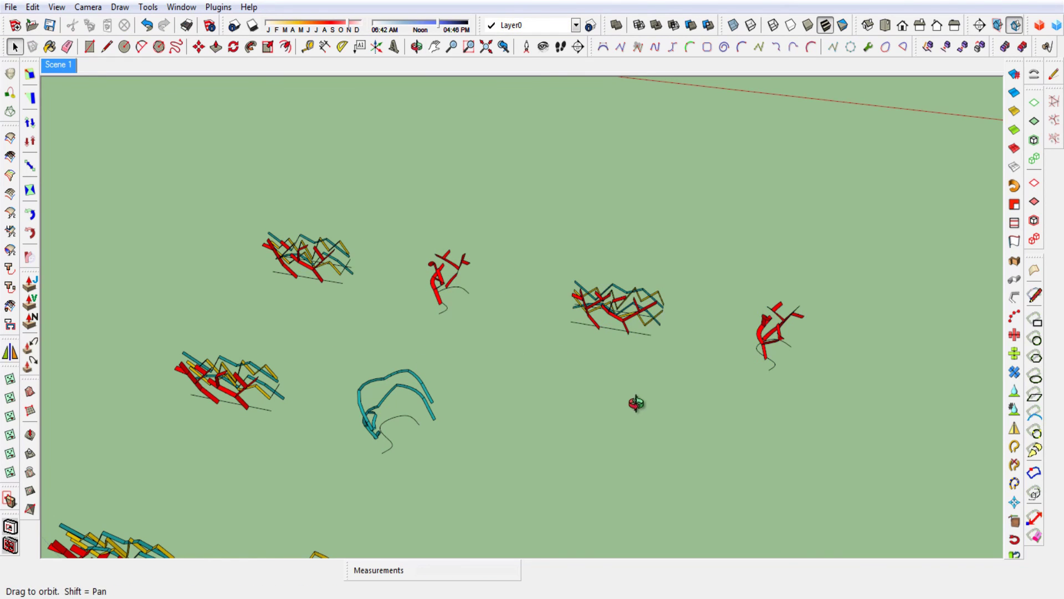
drag(634, 401, 476, 349)
Delete the copied red tree on the right
key(space)
scroll(735, 411, up, 3)
scroll(719, 393, up, 2)
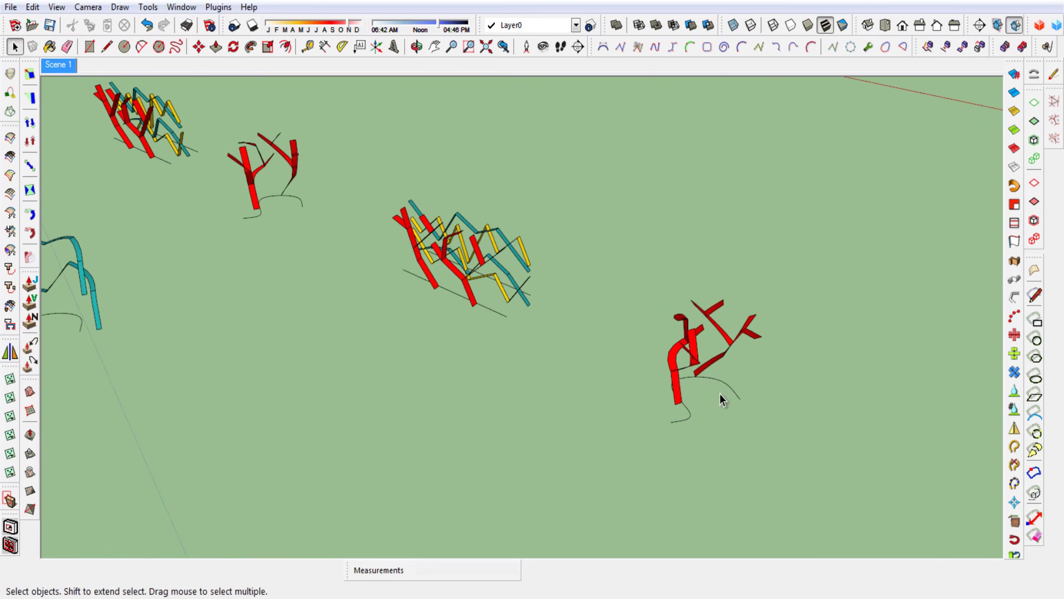
click(726, 357)
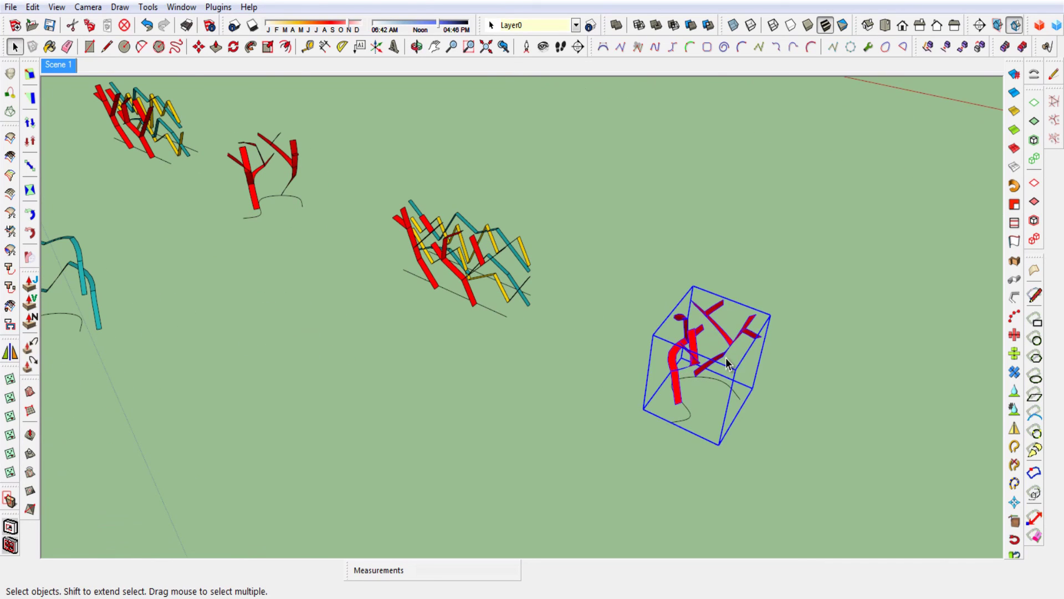
key(Delete)
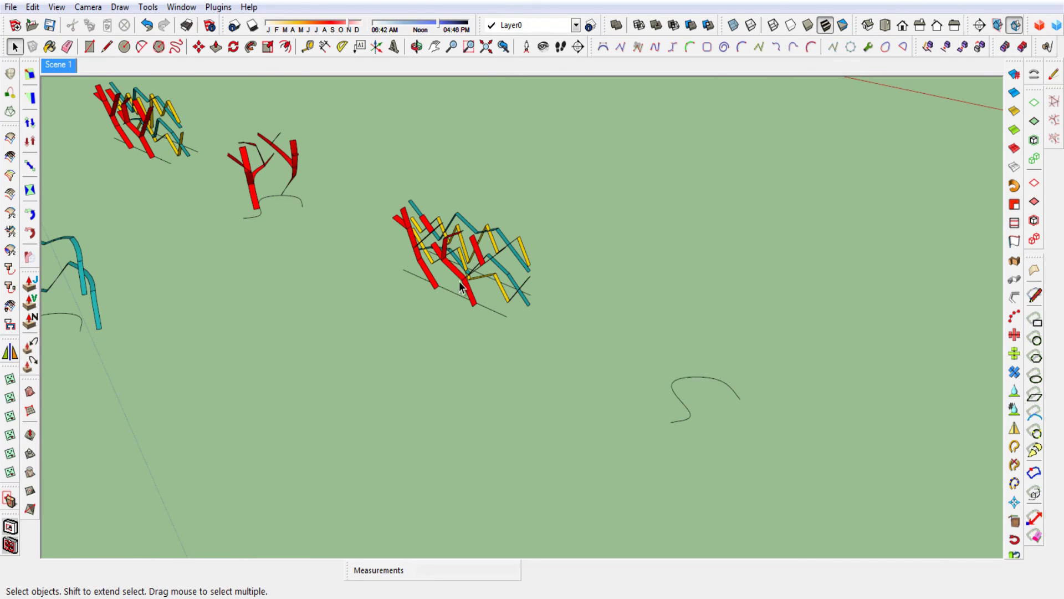
Bend the cluster's red ribbons along the ground curve with Shape Bender
click(466, 287)
click(1035, 74)
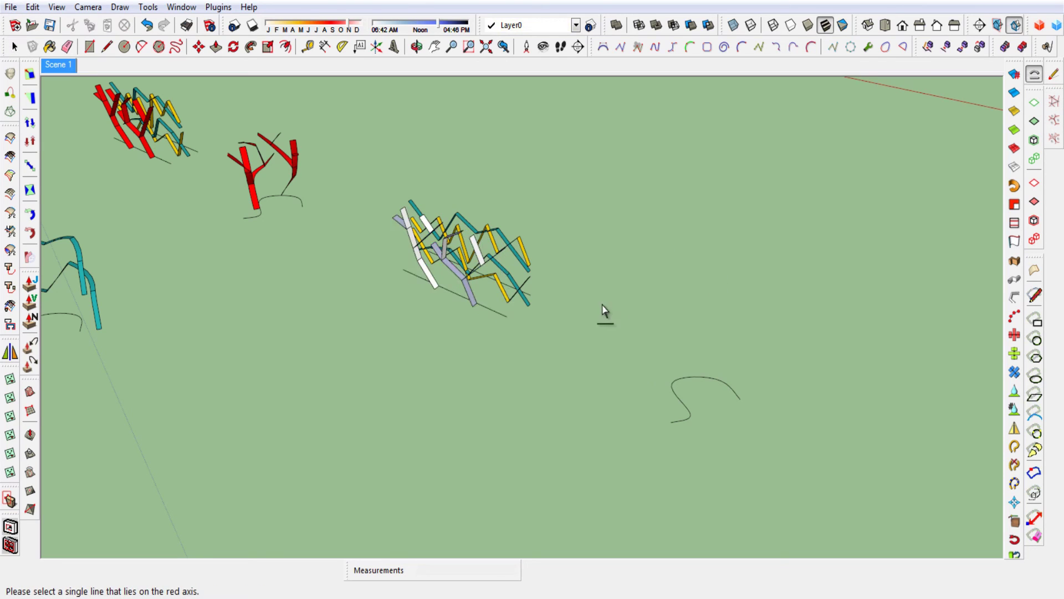
click(501, 316)
click(685, 389)
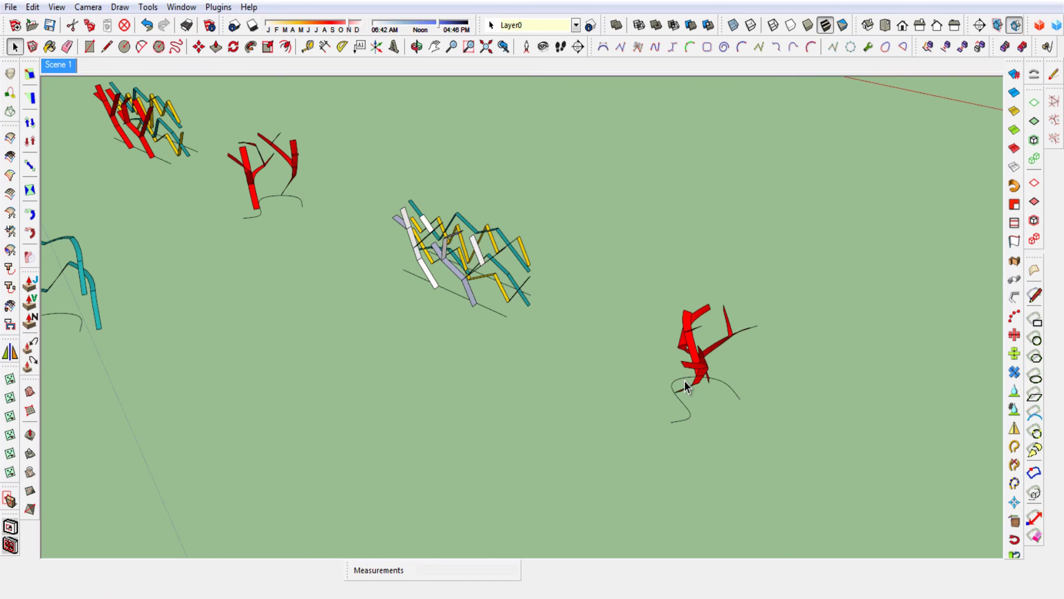
mouse_move(683, 380)
middle_down()
mouse_move(541, 373)
mouse_move(483, 391)
mouse_move(467, 385)
mouse_move(560, 373)
mouse_move(743, 414)
mouse_move(697, 380)
middle_up()
scroll(629, 324, down, 3)
mouse_move(629, 324)
middle_down()
mouse_move(556, 388)
mouse_move(567, 458)
mouse_move(550, 364)
mouse_move(521, 325)
middle_up()
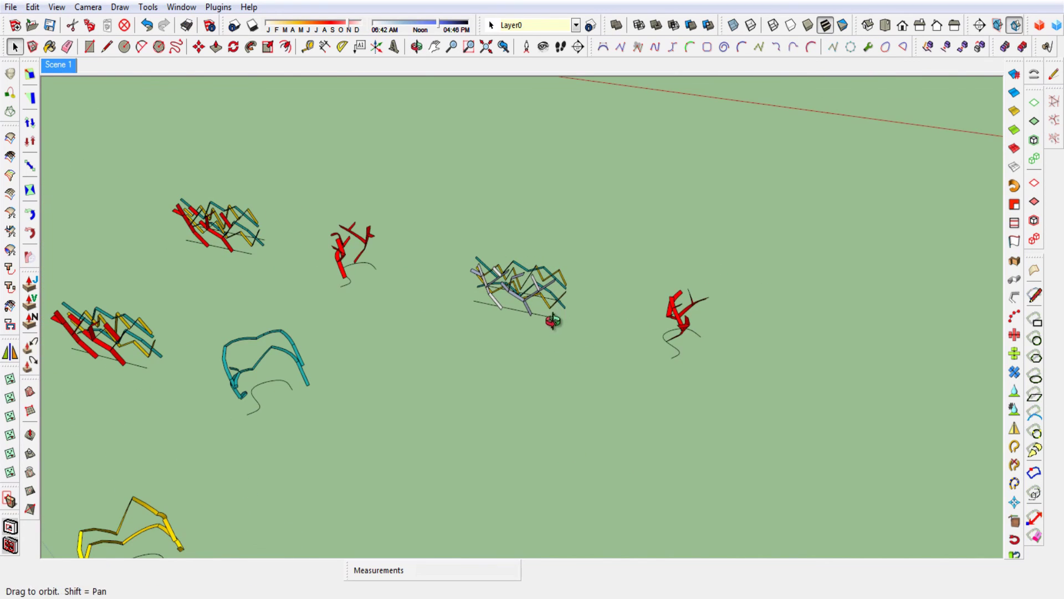
Bend the central cluster's teal ribbons along the ground curve with Shape Bender
scroll(570, 304, up, 2)
scroll(571, 305, up, 2)
scroll(548, 291, up, 2)
click(544, 285)
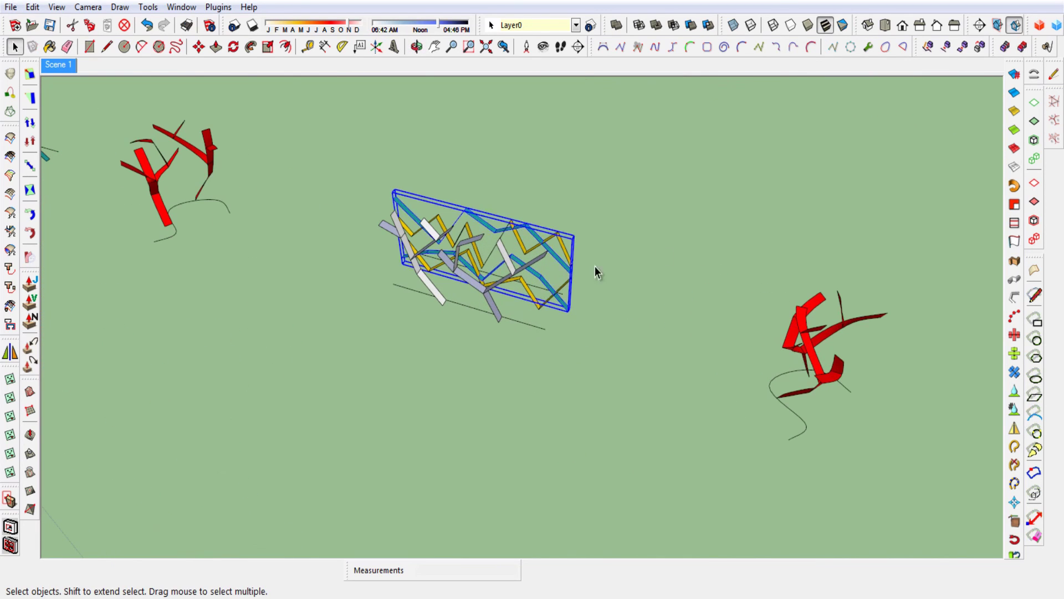
click(1034, 74)
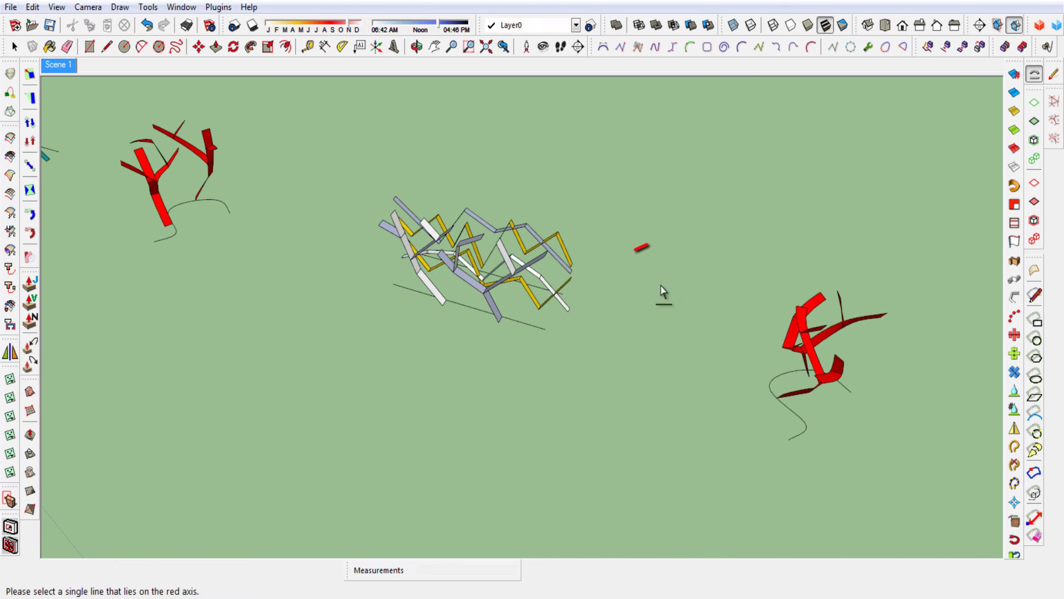
click(537, 293)
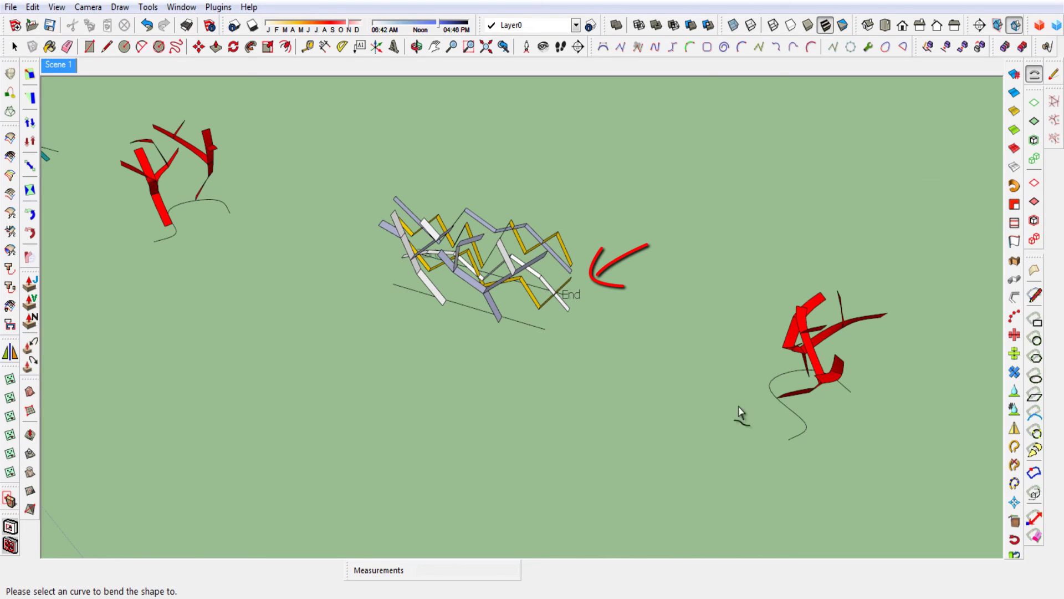
click(796, 420)
key(Return)
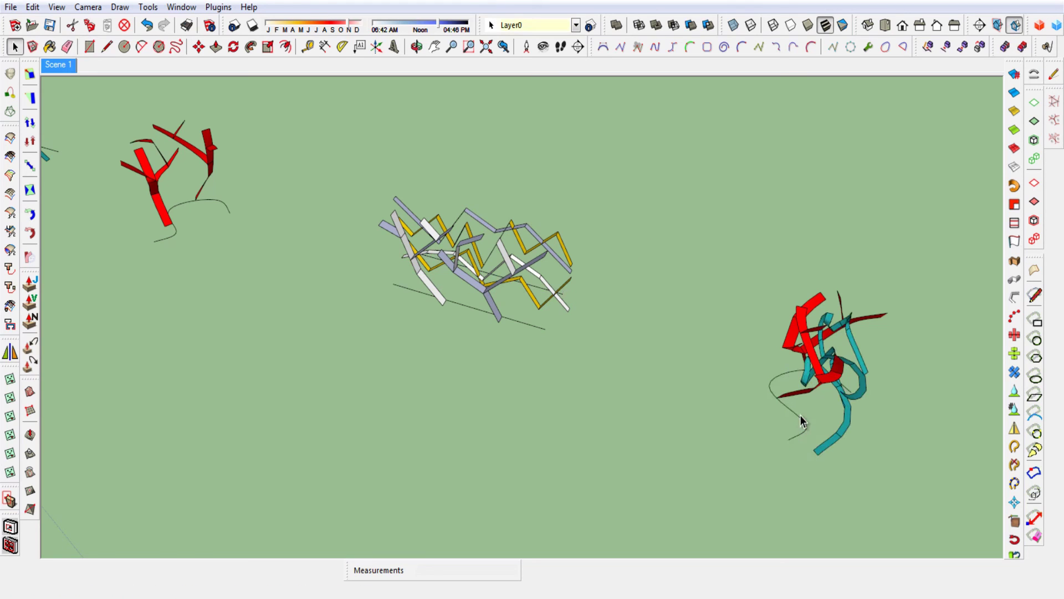
mouse_move(776, 410)
middle_down()
mouse_move(771, 463)
mouse_move(684, 446)
mouse_move(684, 416)
mouse_move(698, 410)
mouse_move(787, 441)
mouse_move(776, 432)
middle_up()
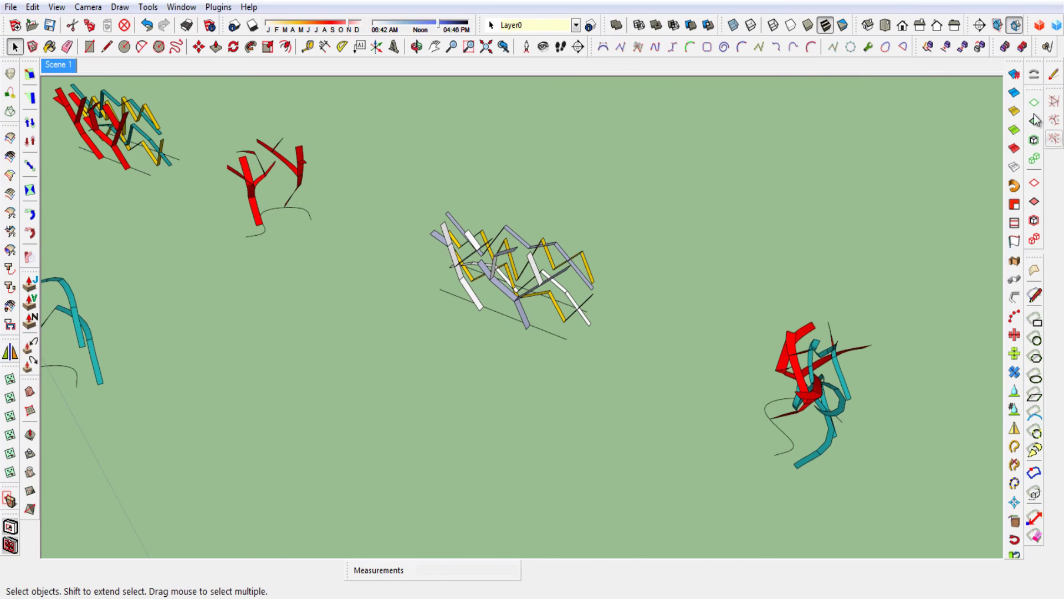
Bend the white and grey zigzag ribbons along the same ground curve
scroll(581, 317, up, 1)
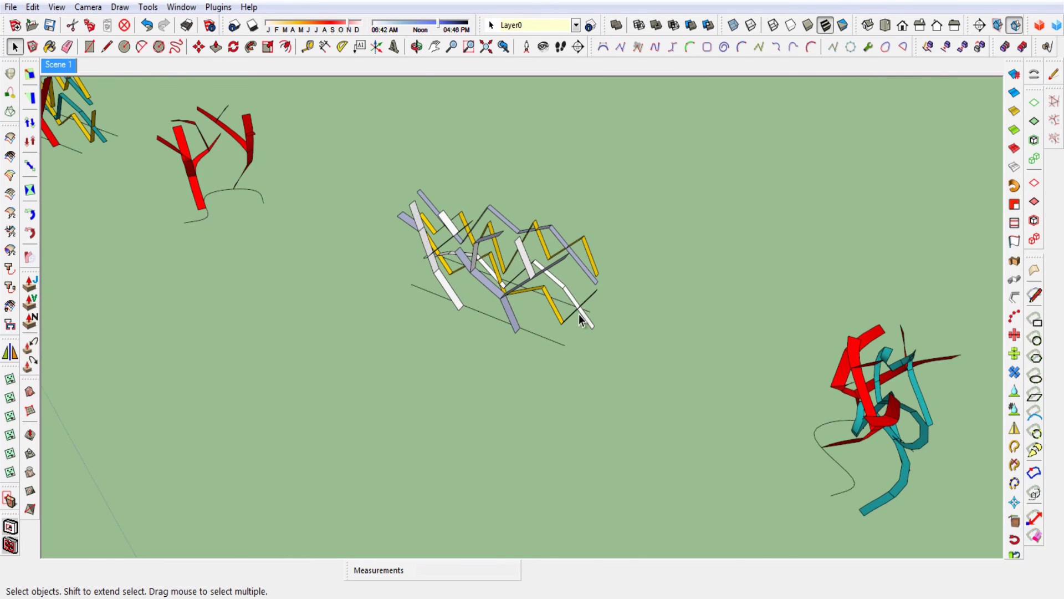
scroll(582, 320, up, 1)
click(583, 318)
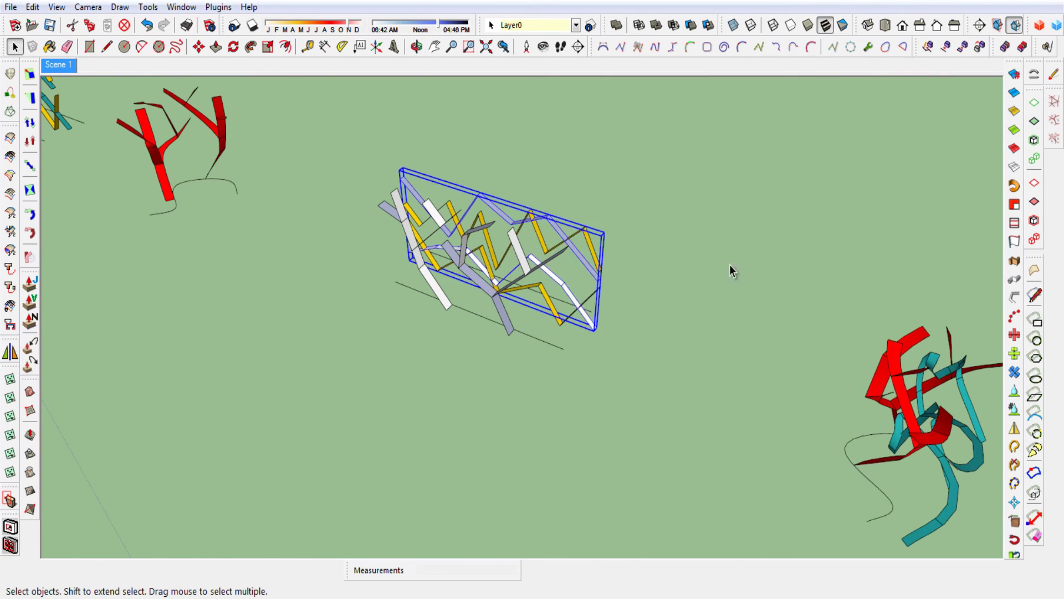
click(1033, 75)
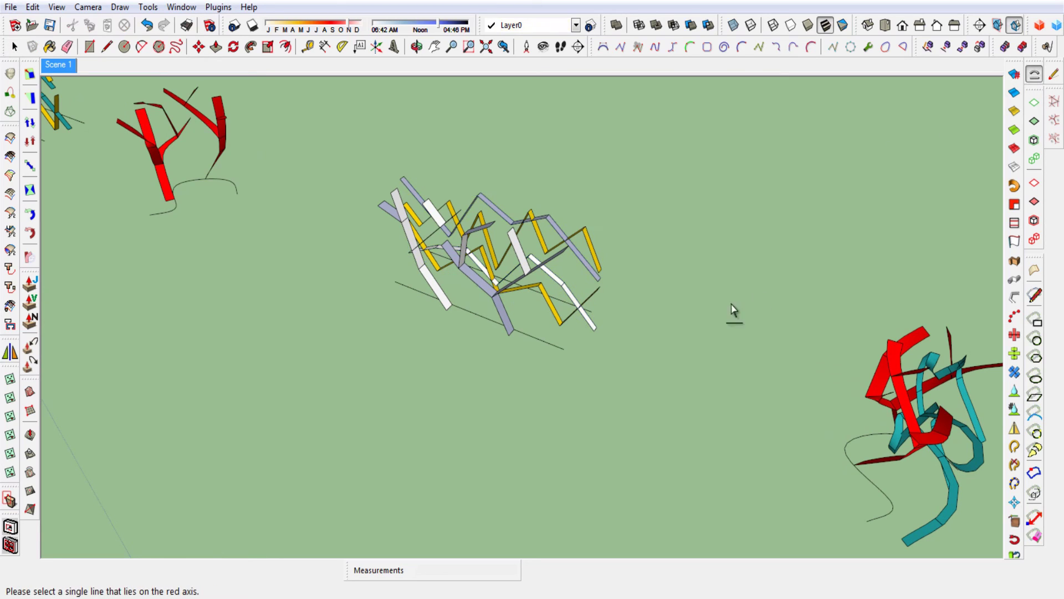
click(548, 348)
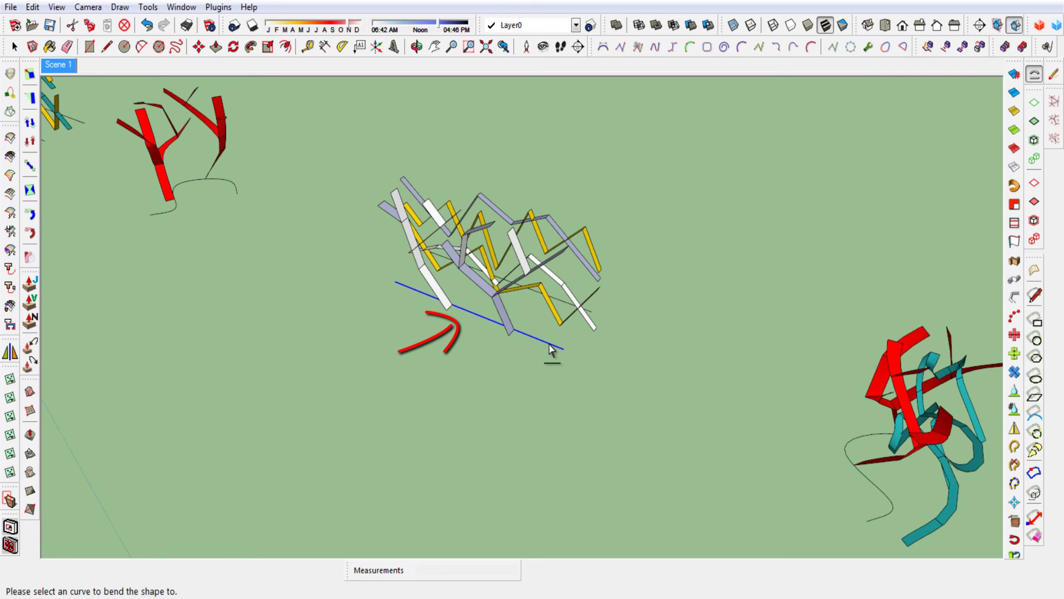
click(862, 479)
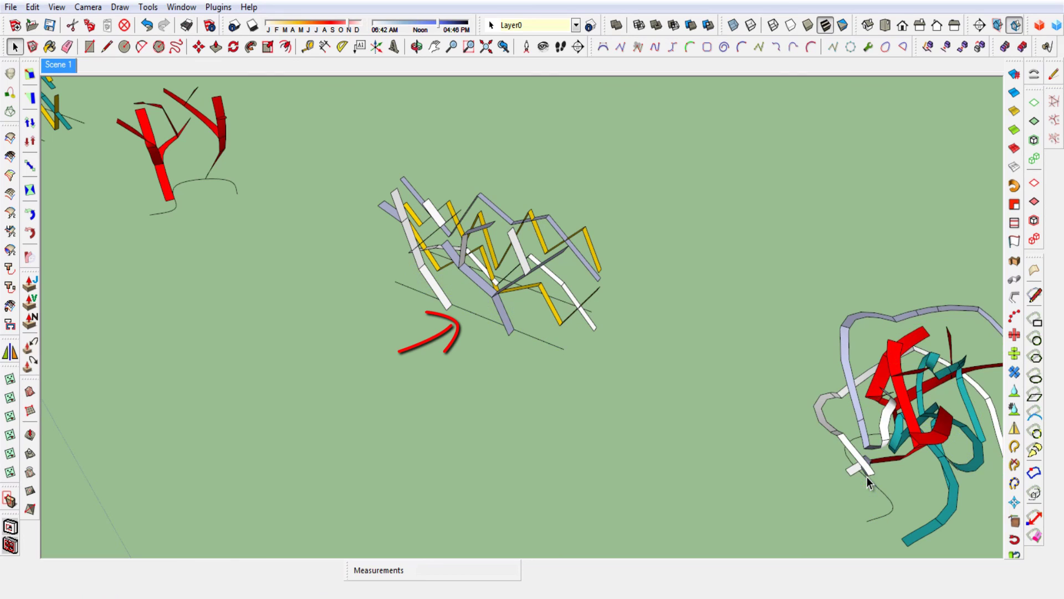
scroll(607, 449, down, 2)
scroll(607, 449, down, 2)
mouse_move(606, 431)
middle_down()
mouse_move(594, 490)
mouse_move(585, 467)
mouse_move(618, 420)
middle_up()
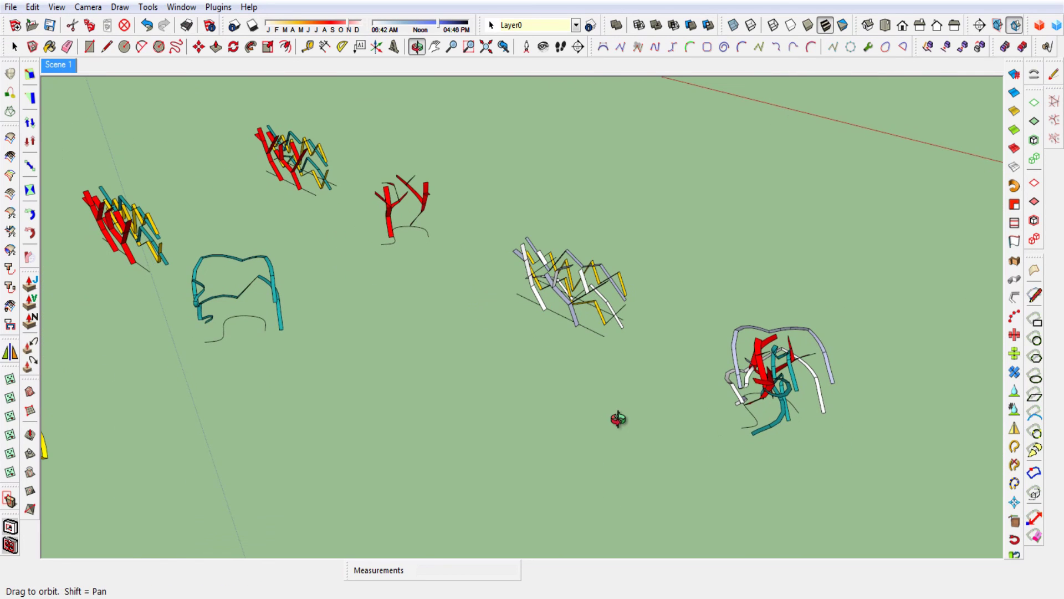
Delete the bent teal ribbon component
click(772, 430)
key(Delete)
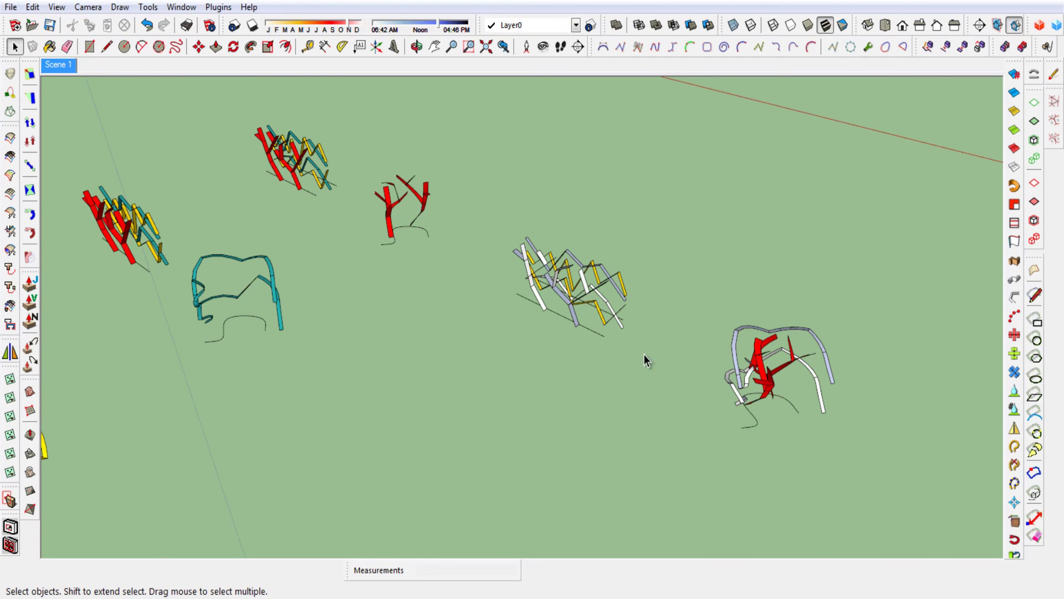
scroll(613, 320, up, 1)
scroll(610, 308, up, 1)
scroll(610, 307, up, 1)
Shape-bend the cluster's yellow ribbons from the red-axis line onto the wavy ground curve
click(610, 308)
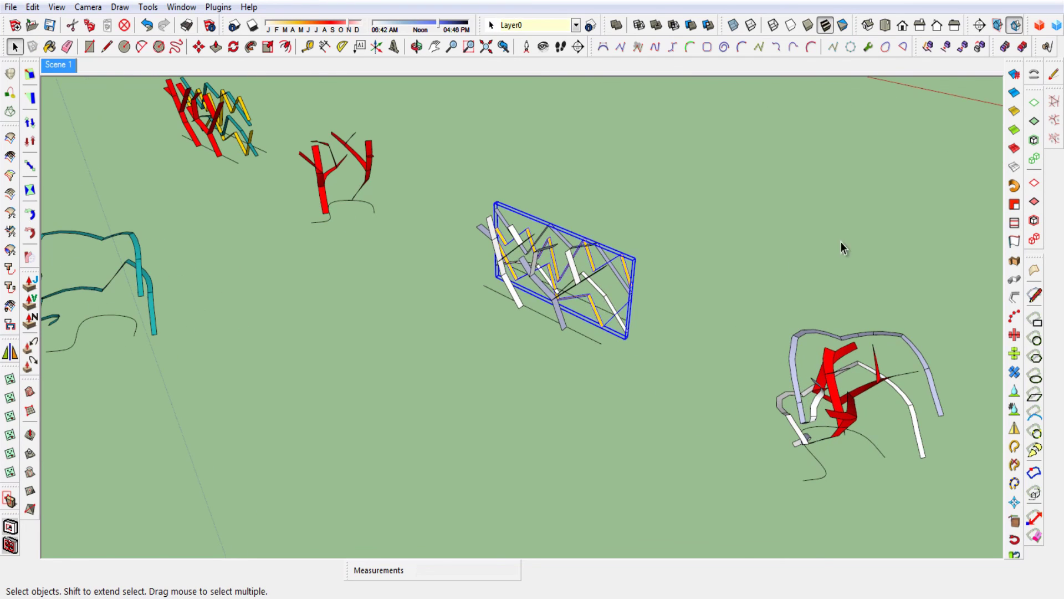
click(1034, 74)
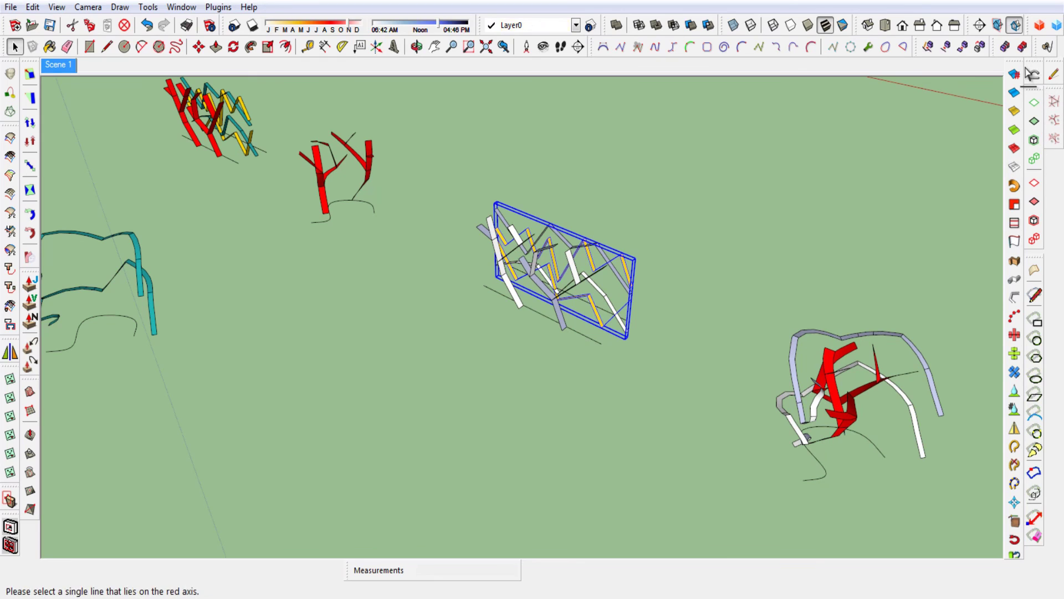
click(597, 339)
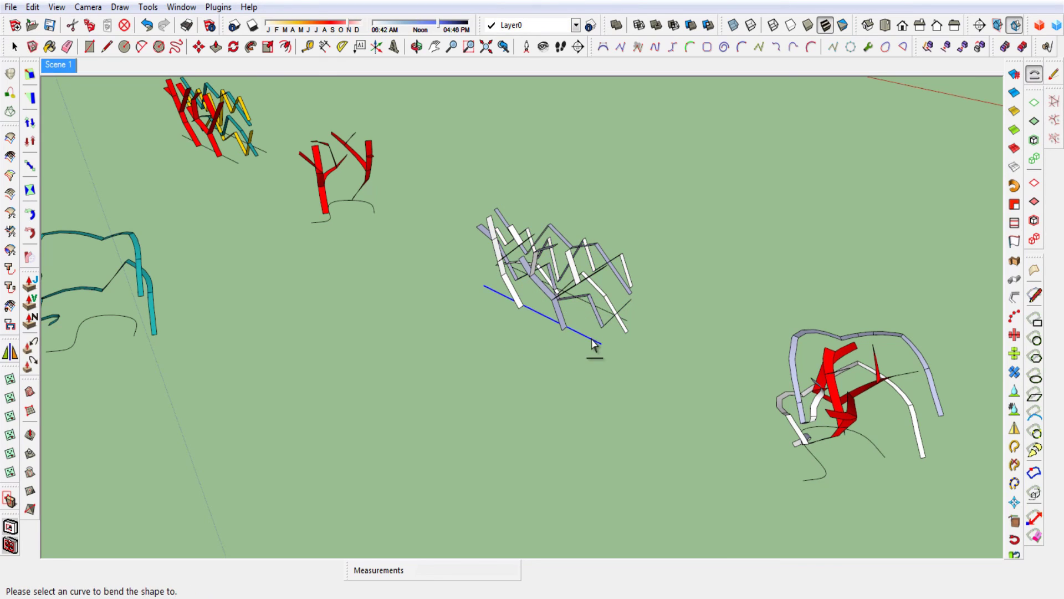
click(818, 480)
key(Return)
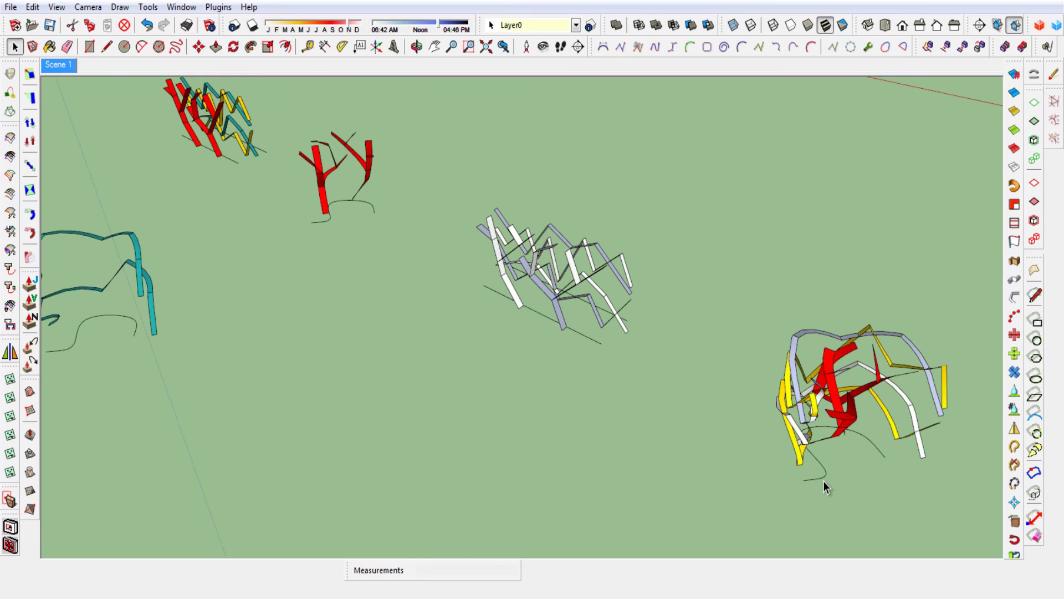
scroll(728, 410, down, 3)
scroll(714, 395, down, 3)
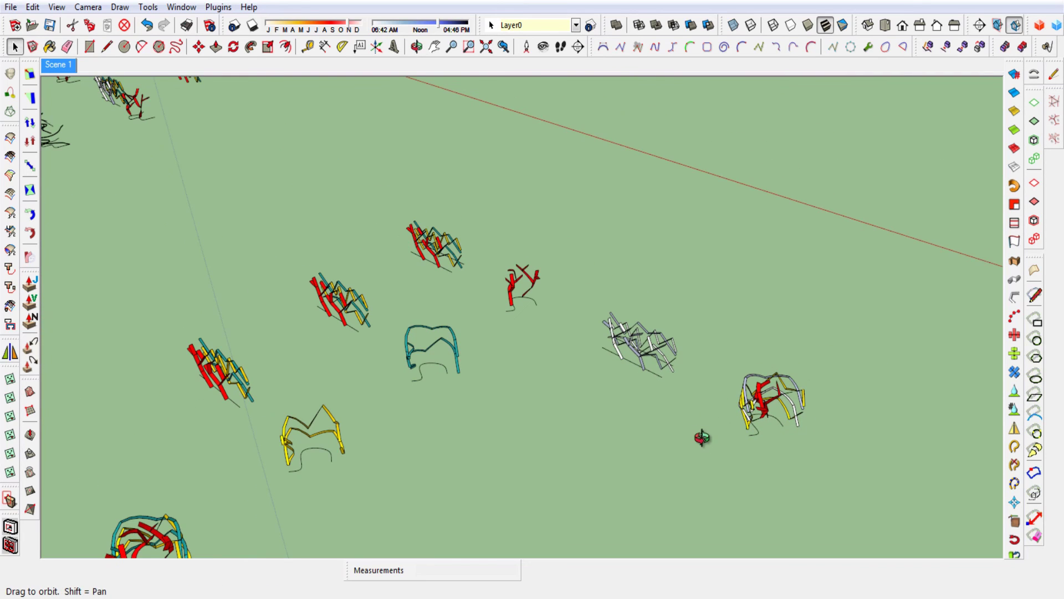
Paint the right cluster's grey arches teal with Color_H12
middle_drag(701, 414, 744, 321)
mouse_move(808, 364)
middle_down()
mouse_move(772, 371)
mouse_move(791, 363)
middle_up()
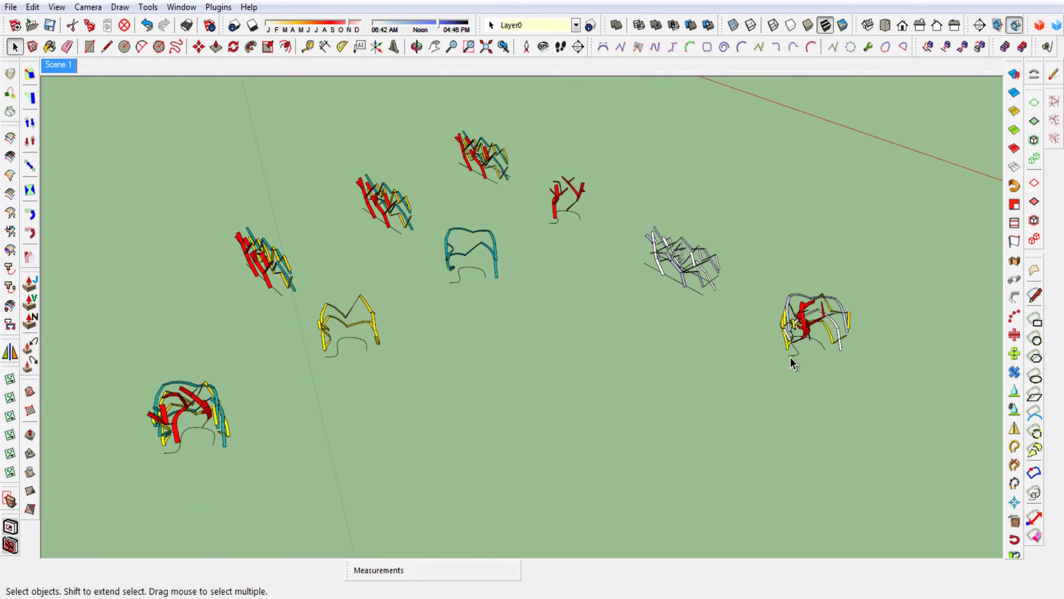
click(49, 47)
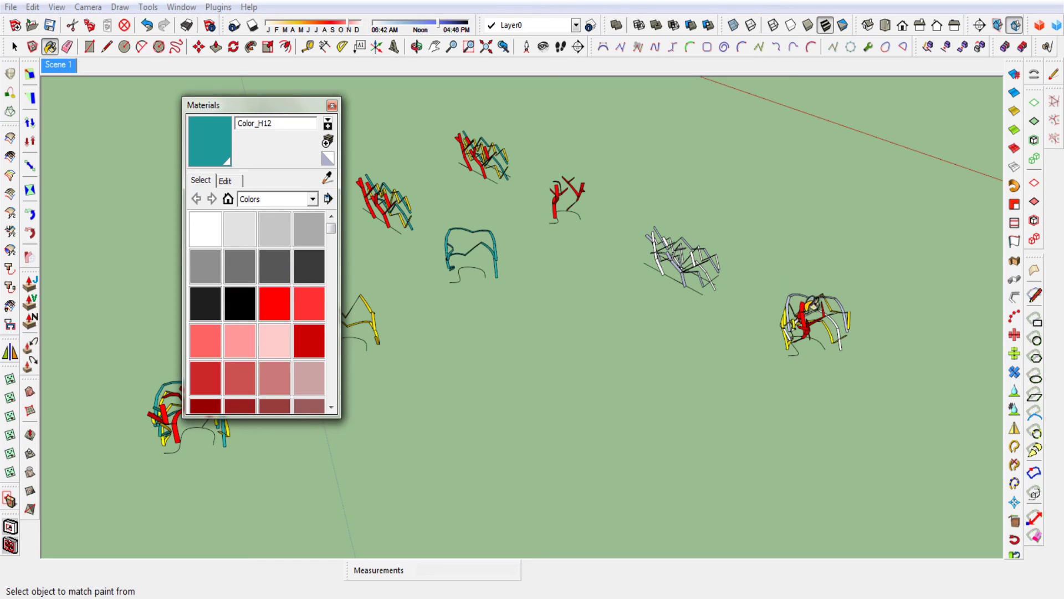
click(795, 289)
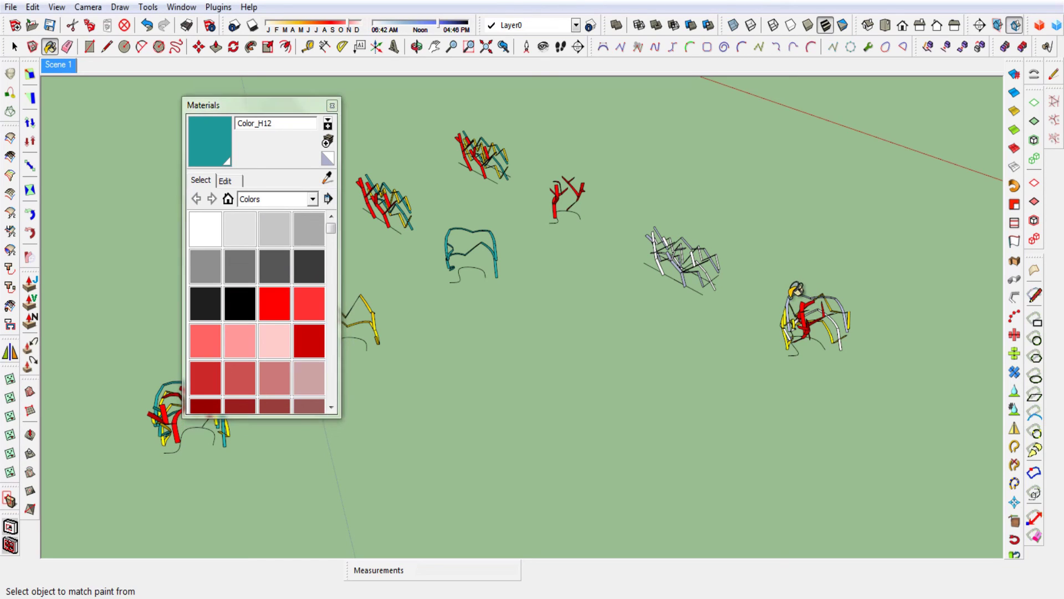
key(space)
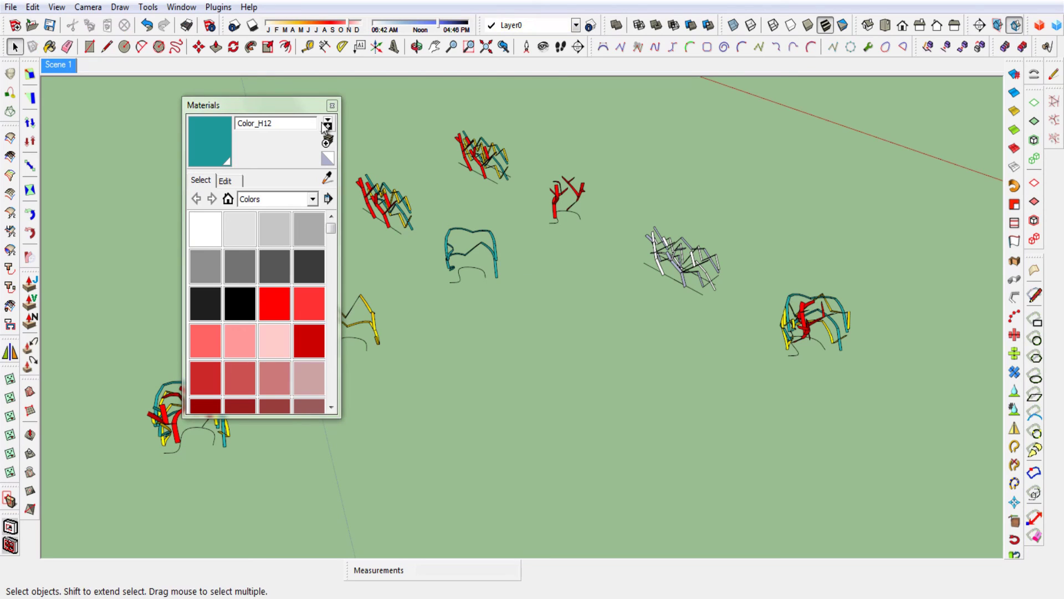
Close Materials and orbit to a top-down view of the ribbon clusters
click(332, 106)
middle_drag(634, 390, 820, 324)
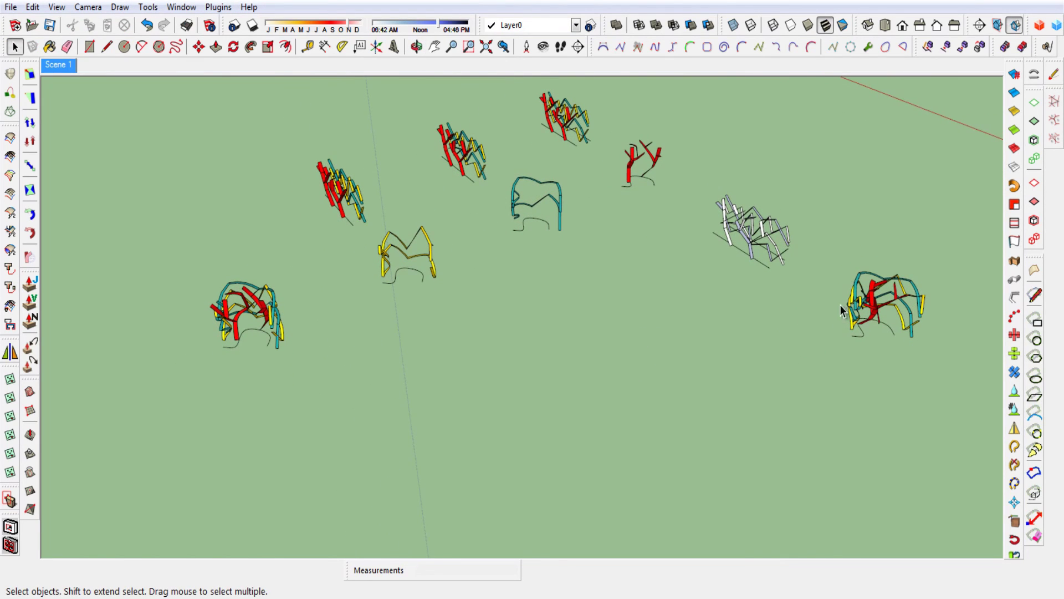
scroll(460, 369, down, 3)
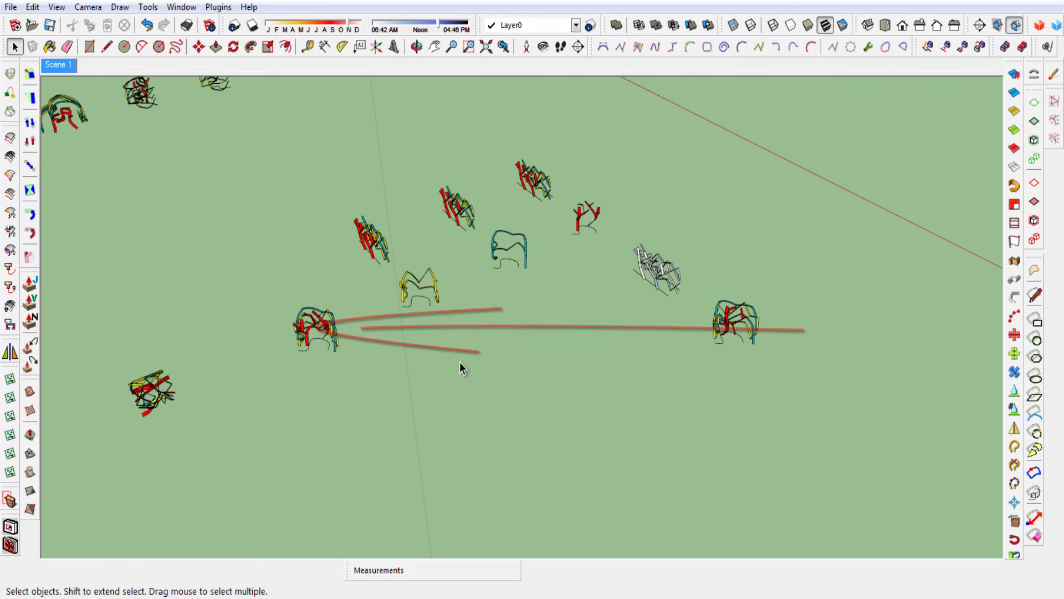
scroll(460, 369, down, 2)
mouse_move(443, 363)
middle_down()
mouse_move(697, 413)
mouse_move(666, 284)
middle_up()
scroll(635, 251, up, 3)
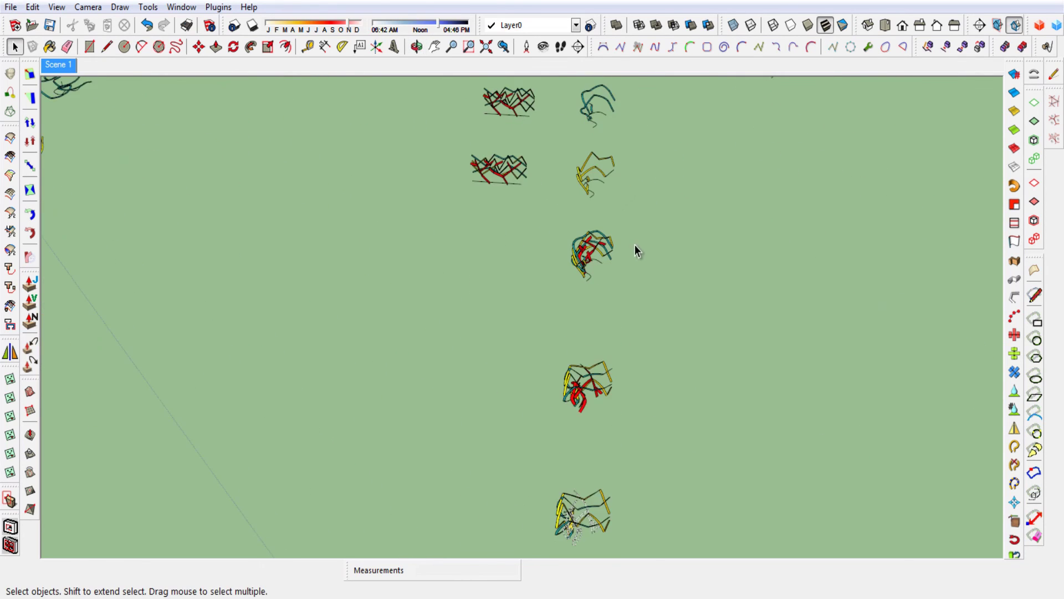
middle_drag(634, 244, 636, 350)
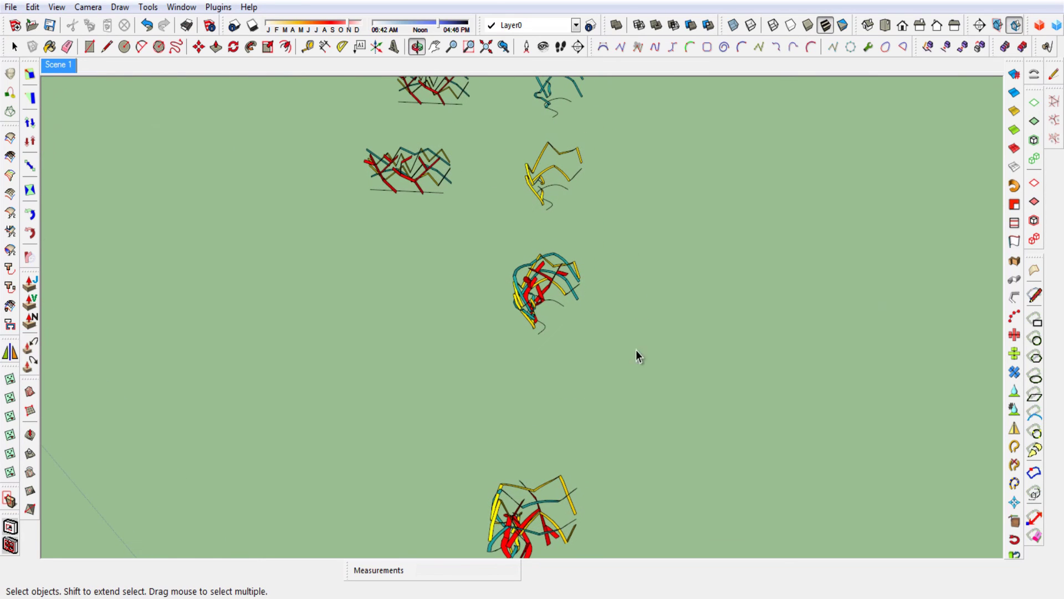
Copy the middle ribbon cluster 40 along the red axis
drag(632, 355, 536, 272)
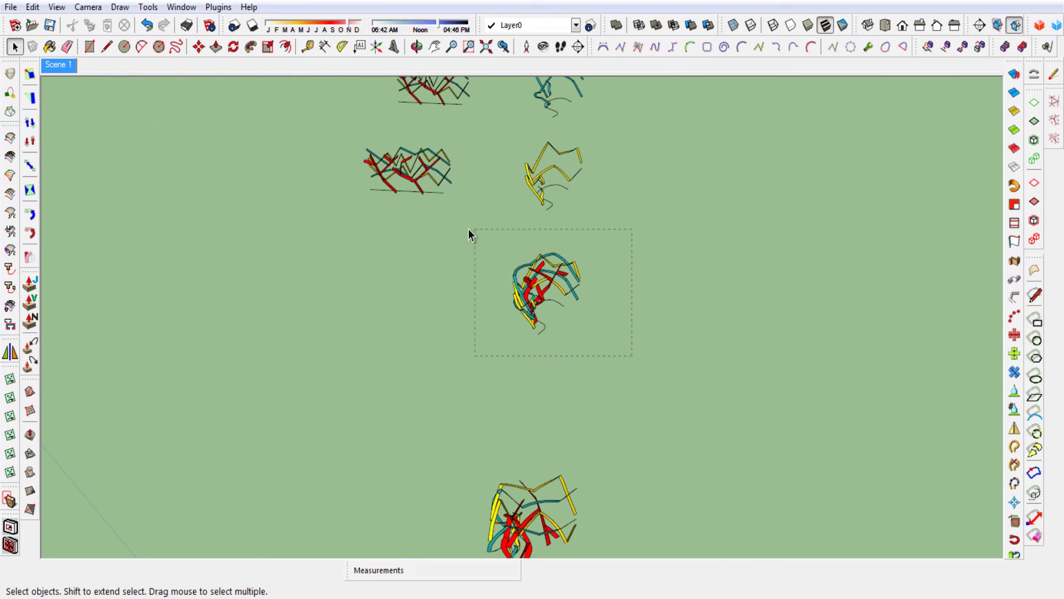
drag(468, 229, 471, 233)
key(m)
click(547, 401)
key(ctrl)
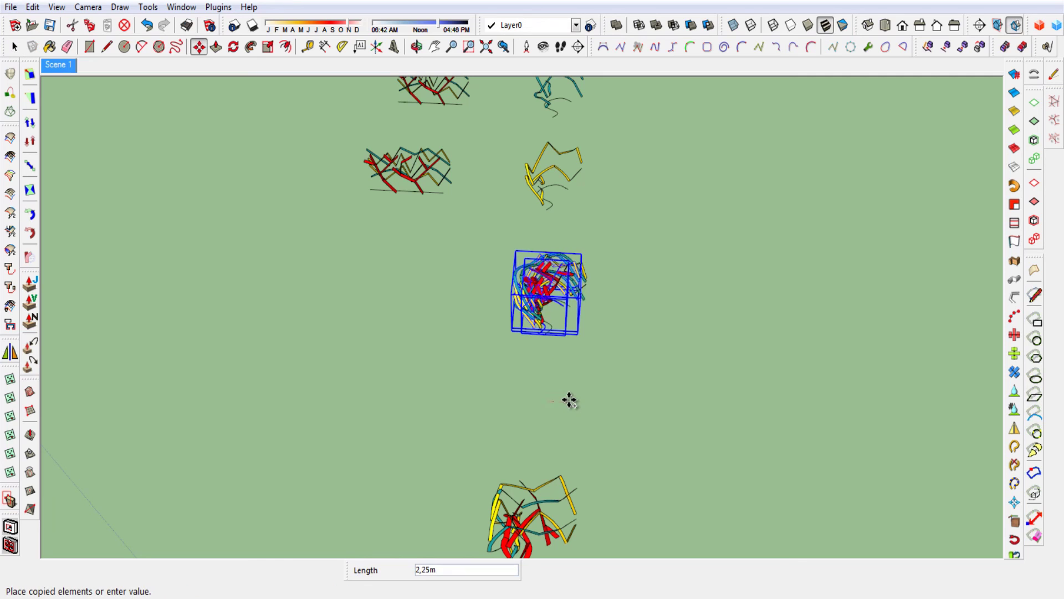
text(0)
key(Return)
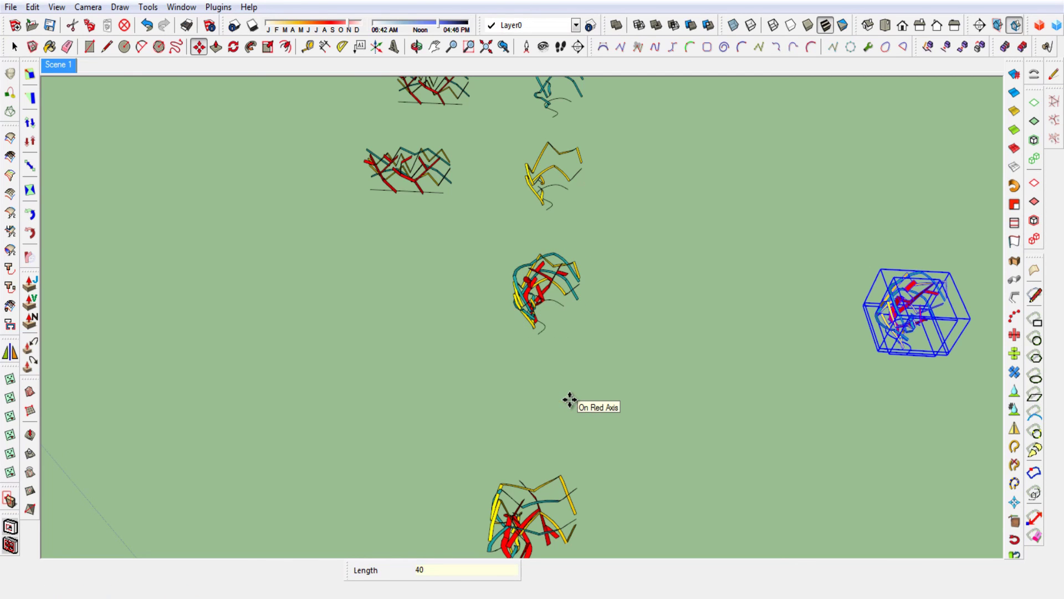
key(o)
mouse_move(637, 404)
mouse_down()
mouse_move(386, 291)
mouse_move(559, 474)
mouse_up()
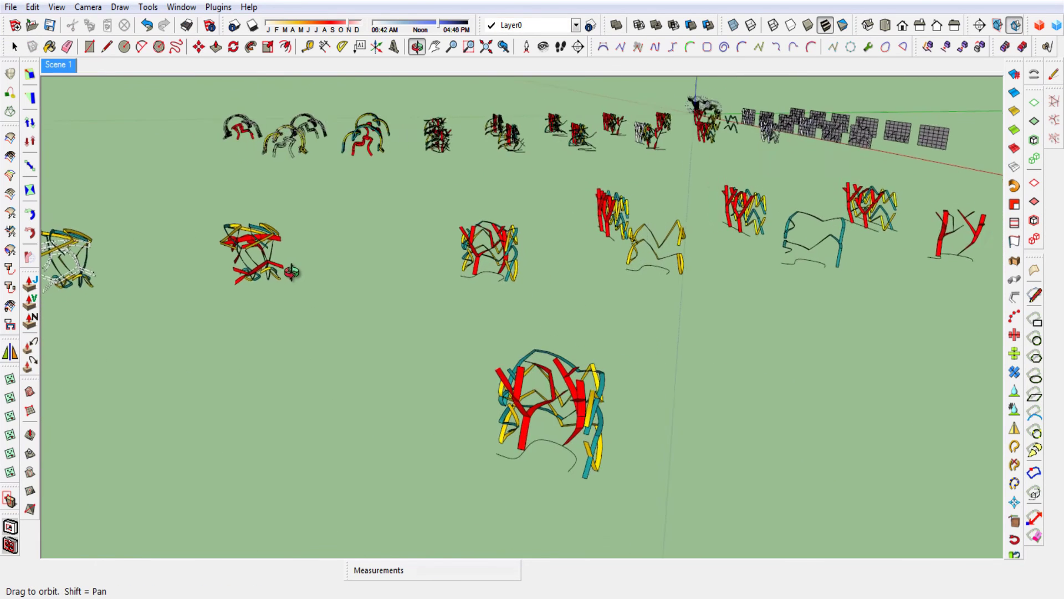
Rotate the front ribbon cluster about 49.8° around its lower corner onto its side
key(space)
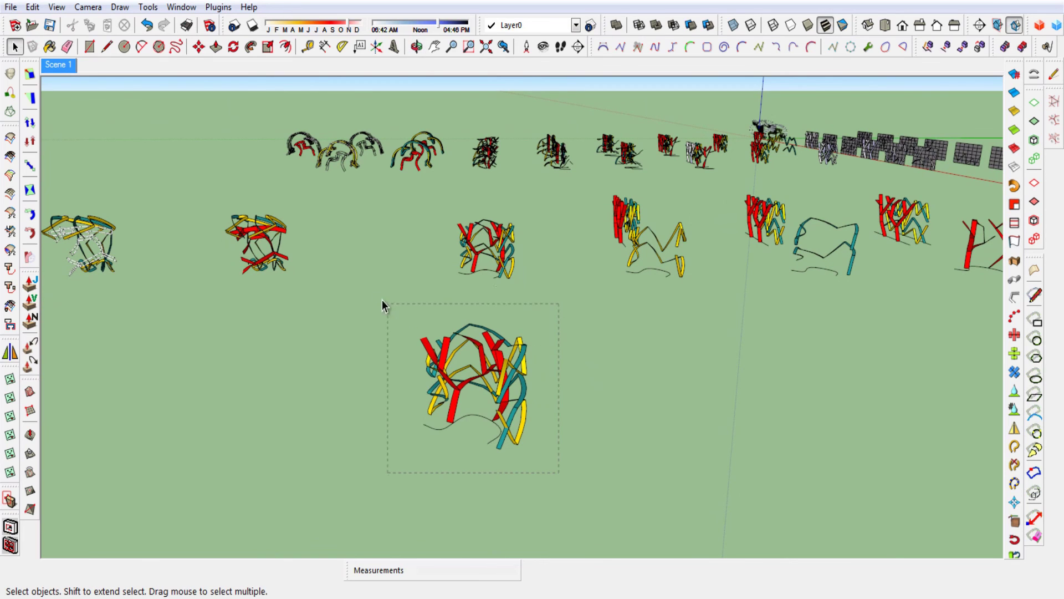
drag(381, 300, 365, 298)
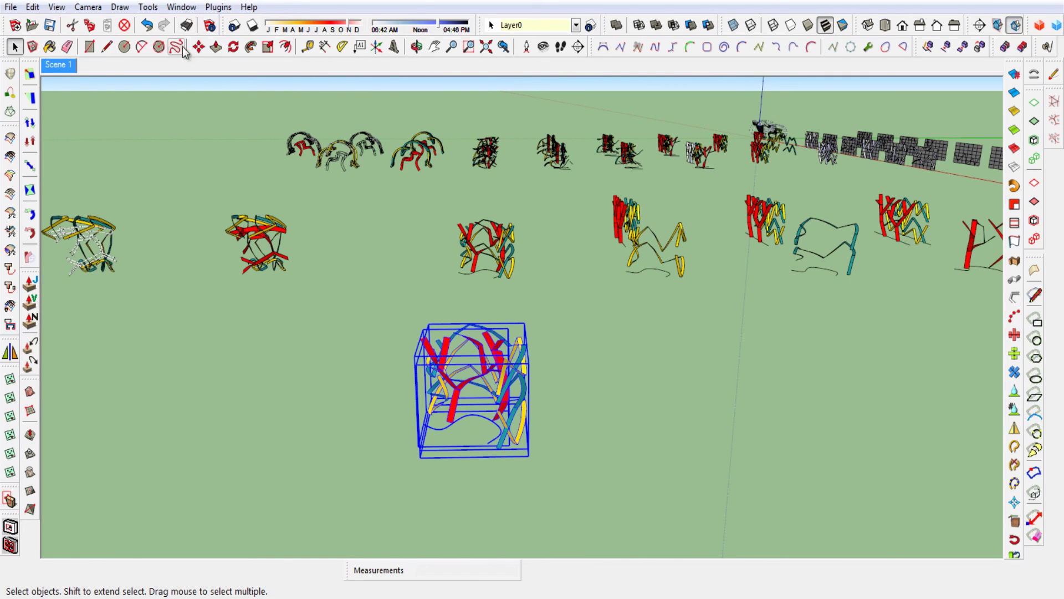
click(234, 47)
middle_drag(263, 79, 403, 353)
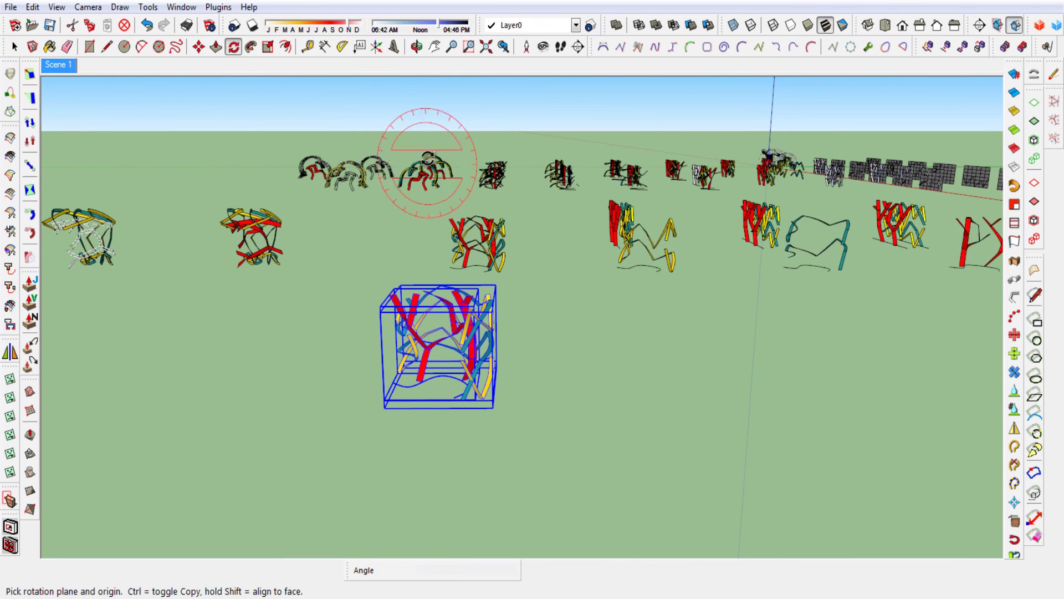
click(395, 382)
click(330, 375)
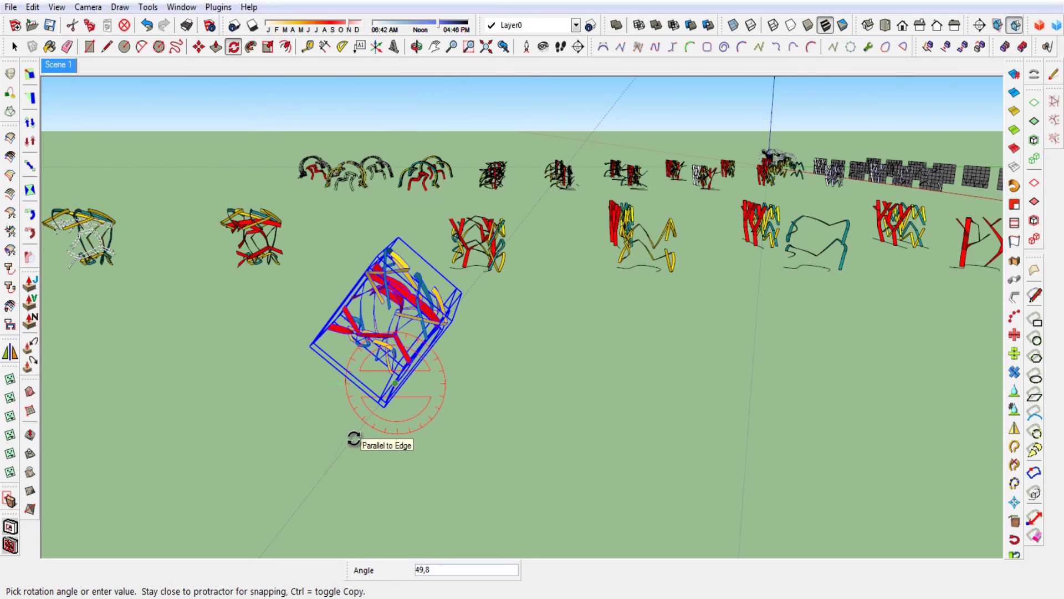
click(352, 440)
key(space)
click(383, 454)
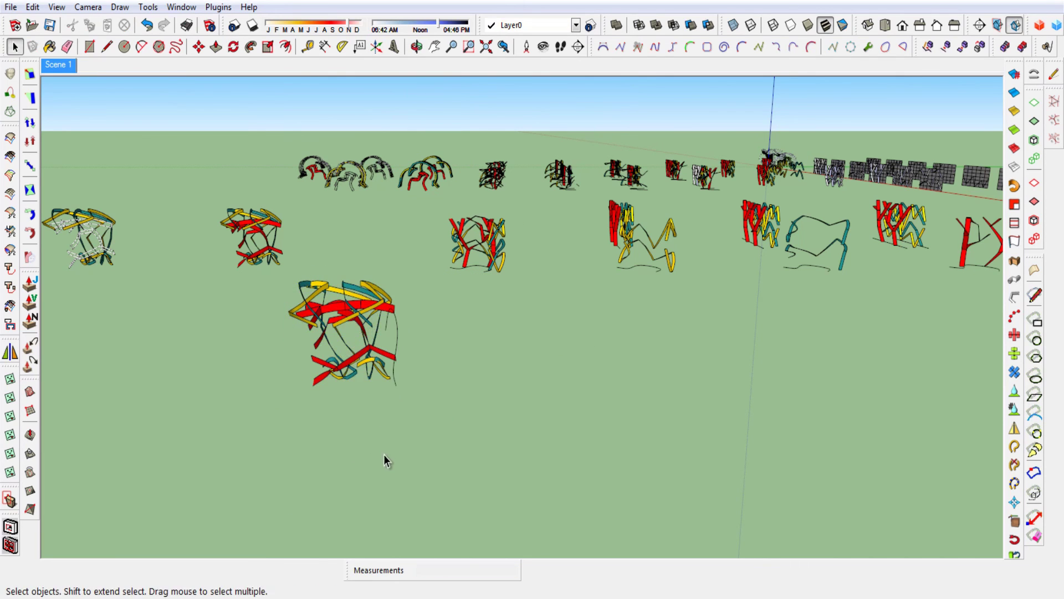
mouse_move(383, 454)
middle_down()
mouse_move(459, 467)
mouse_move(418, 435)
middle_up()
Select the tilted ribbon cluster
scroll(703, 411, down, 3)
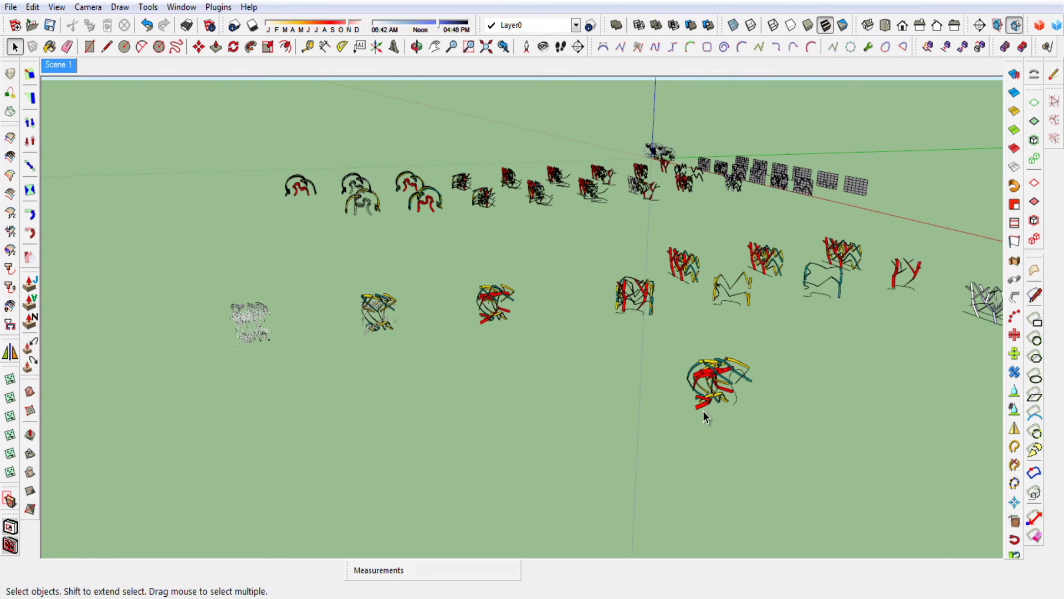
scroll(736, 392, up, 3)
middle_drag(736, 392, 635, 431)
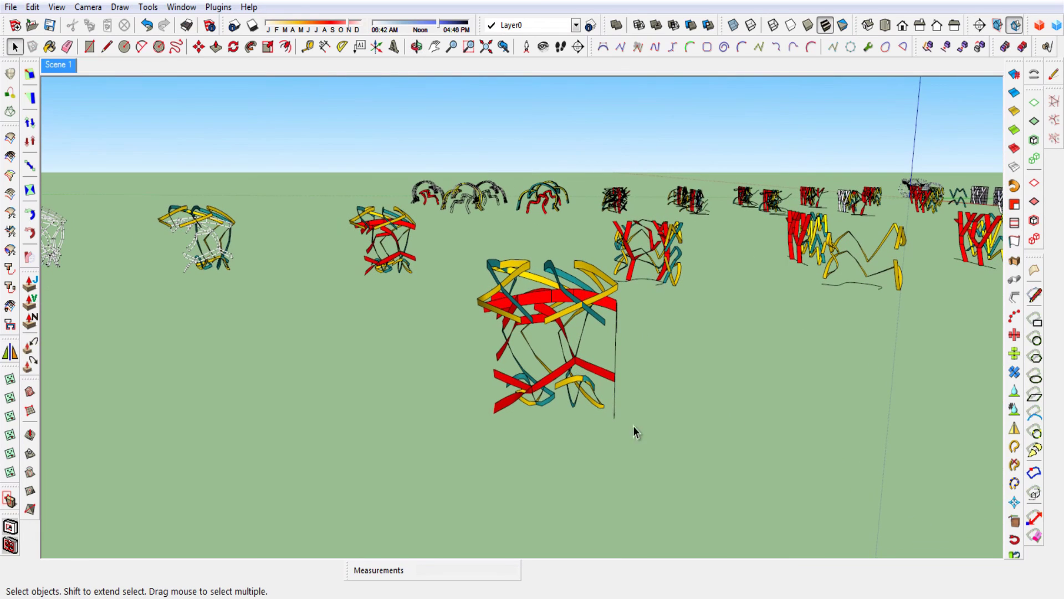
click(477, 334)
scroll(473, 367, down, 3)
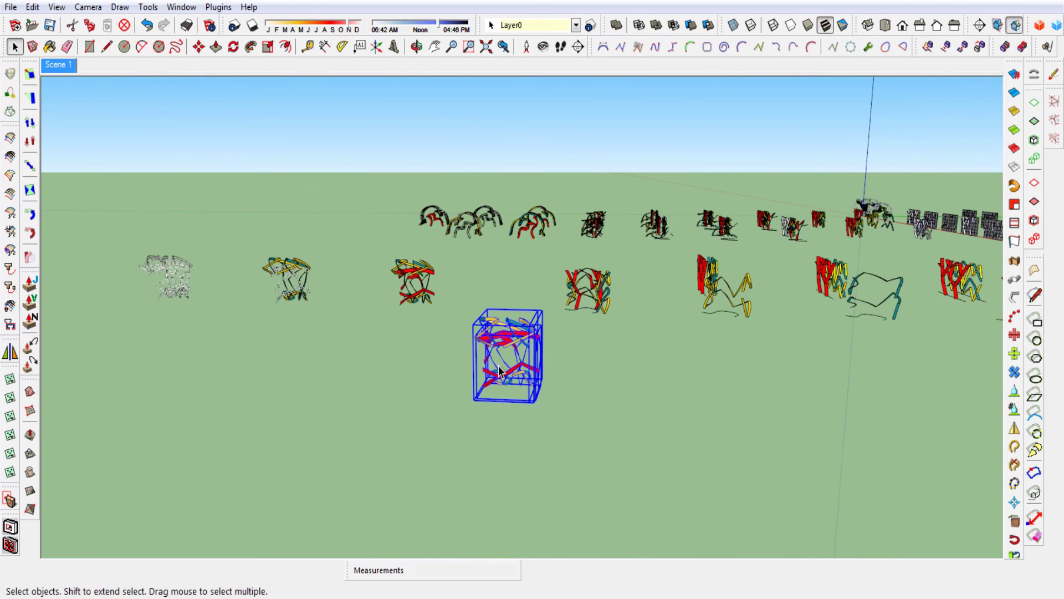
mouse_move(498, 364)
middle_down()
mouse_move(532, 357)
mouse_move(640, 441)
middle_up()
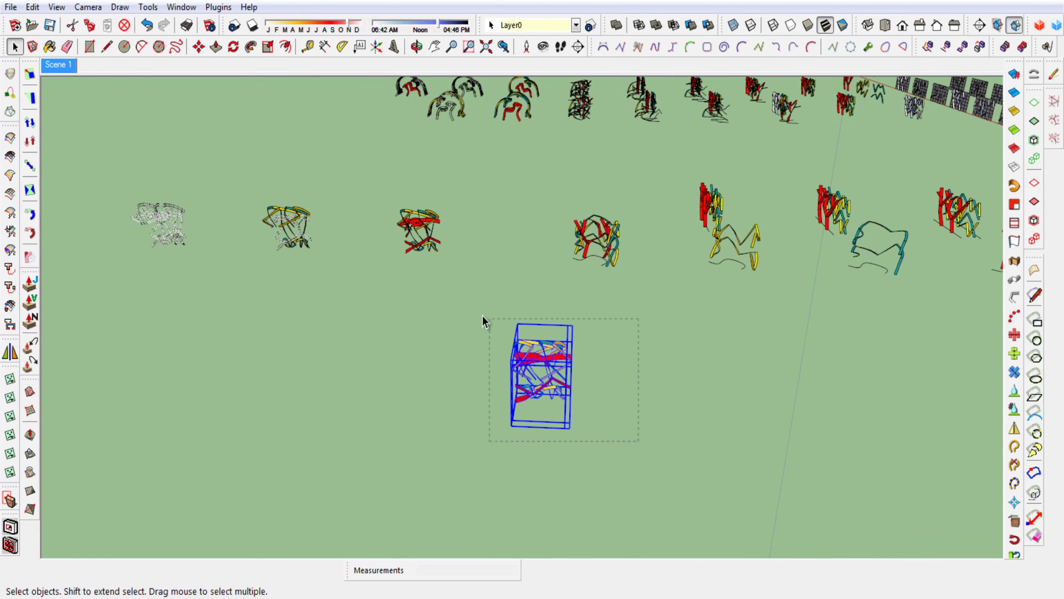
Copy the tilted cluster about 13,42m along the green axis beside the original
key(m)
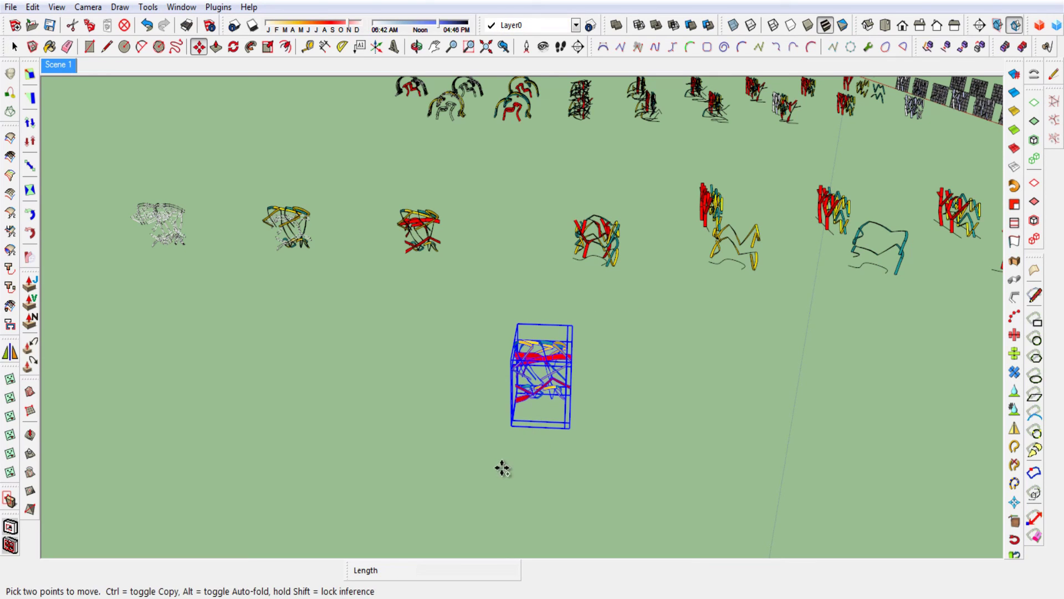
click(501, 467)
key(ctrl)
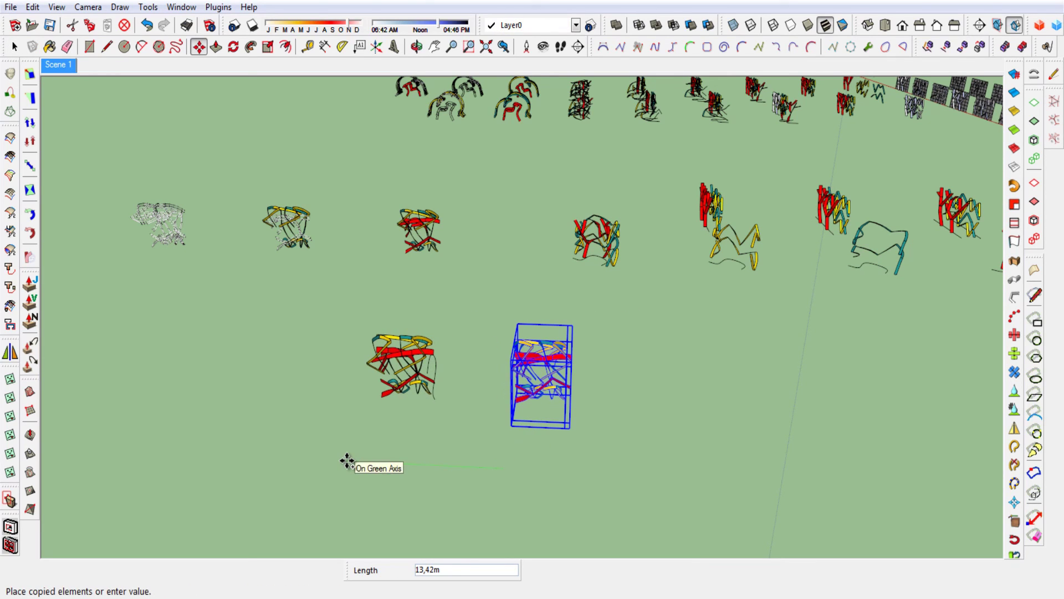
text(2)
key(Return)
key(space)
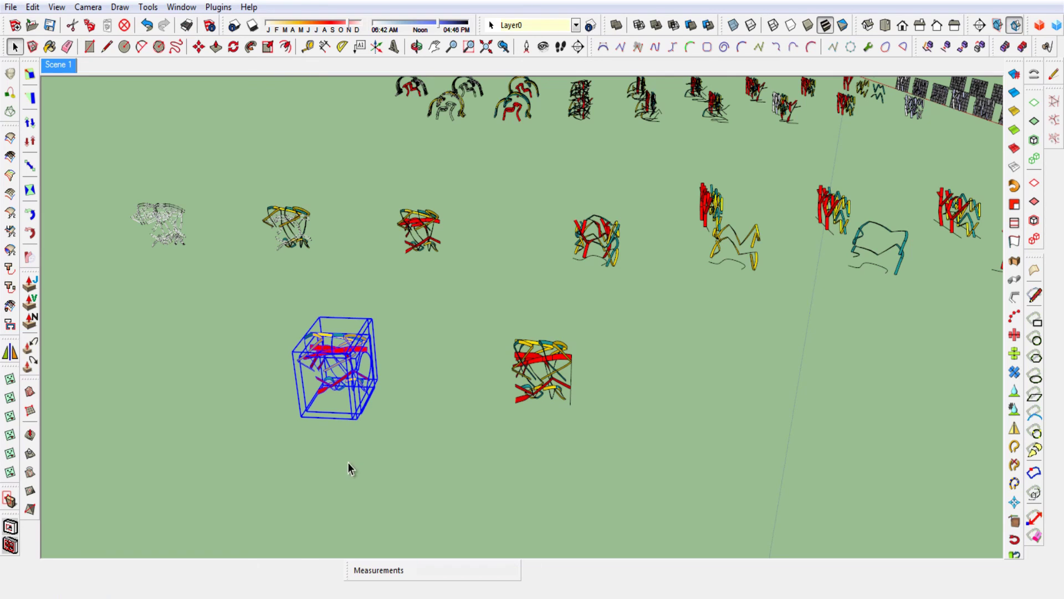
scroll(348, 461, up, 3)
scroll(333, 363, up, 3)
scroll(333, 362, up, 3)
Delete the thin stray curve from the central cluster
scroll(337, 369, down, 3)
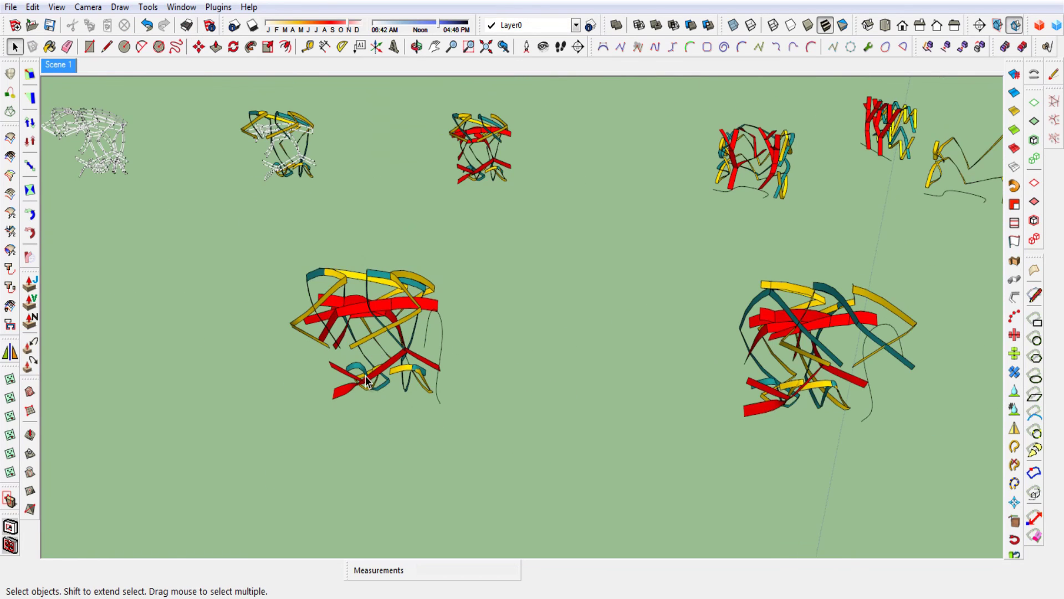
mouse_move(365, 376)
middle_down()
mouse_move(544, 410)
mouse_move(534, 419)
middle_up()
scroll(535, 419, up, 2)
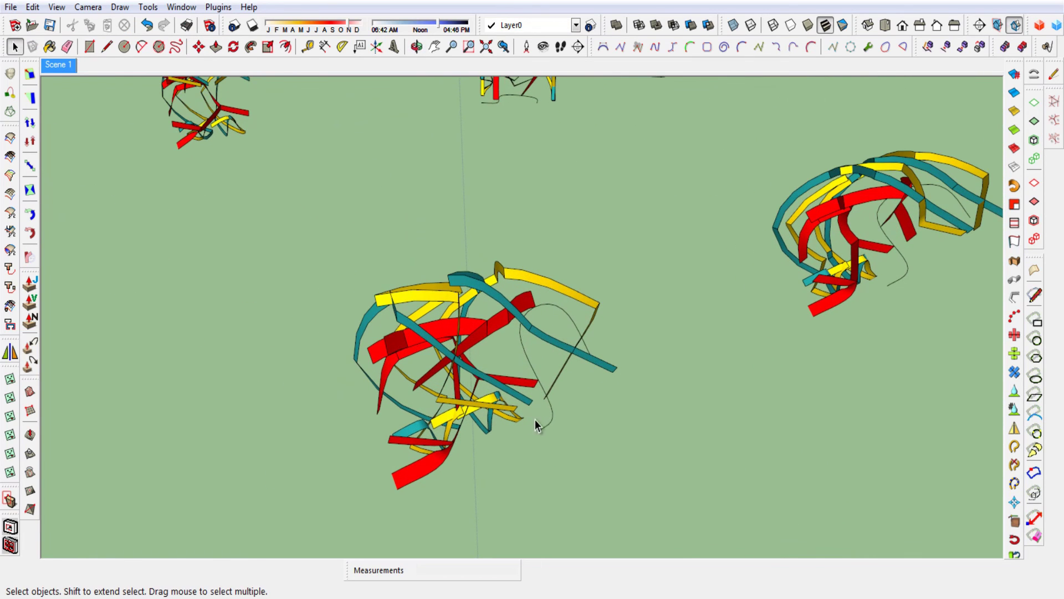
click(552, 413)
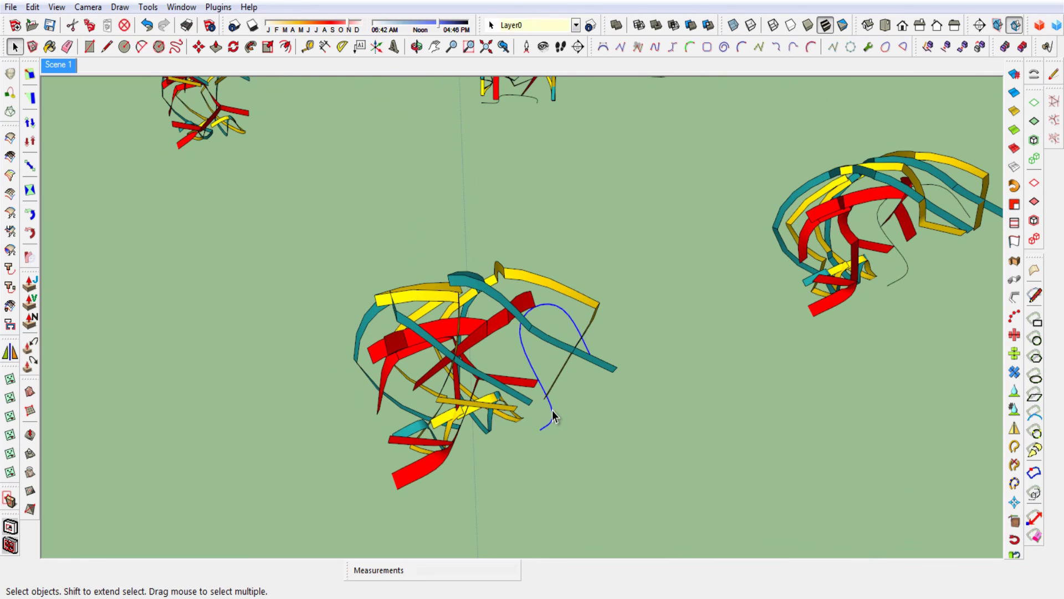
key(Delete)
mouse_move(552, 416)
middle_down()
mouse_move(561, 395)
mouse_move(499, 409)
mouse_move(457, 352)
middle_up()
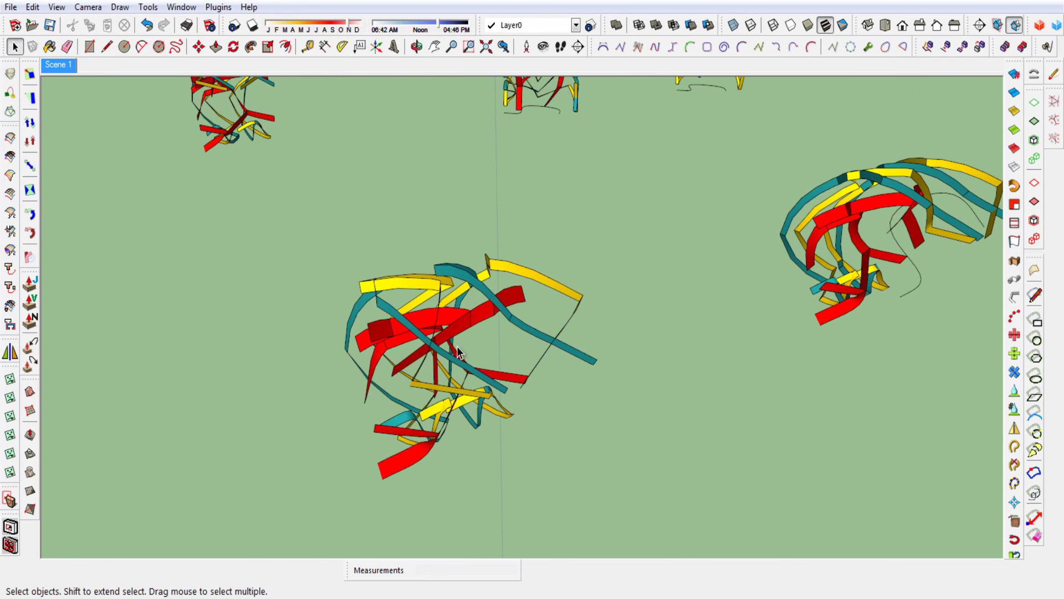
Explode the central cluster and delete its red ribbon faces, leaving their edges
click(463, 333)
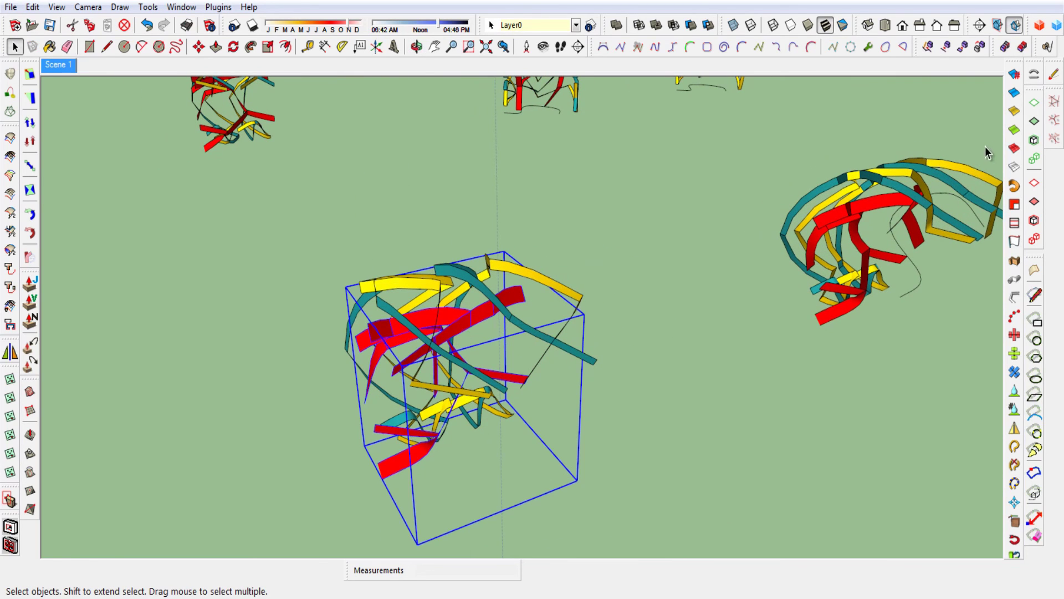
right_click(465, 315)
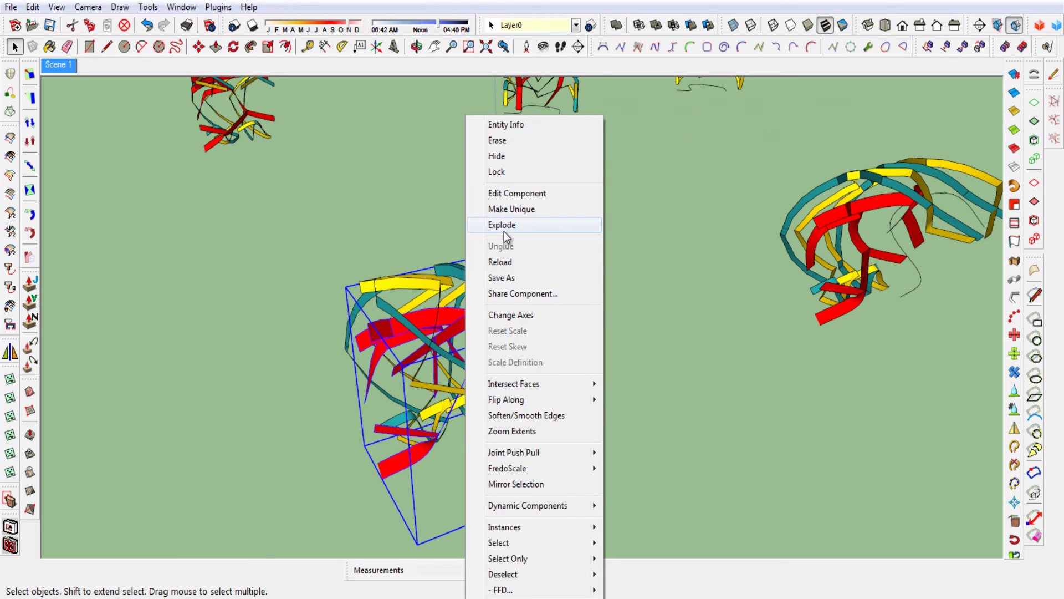
click(504, 230)
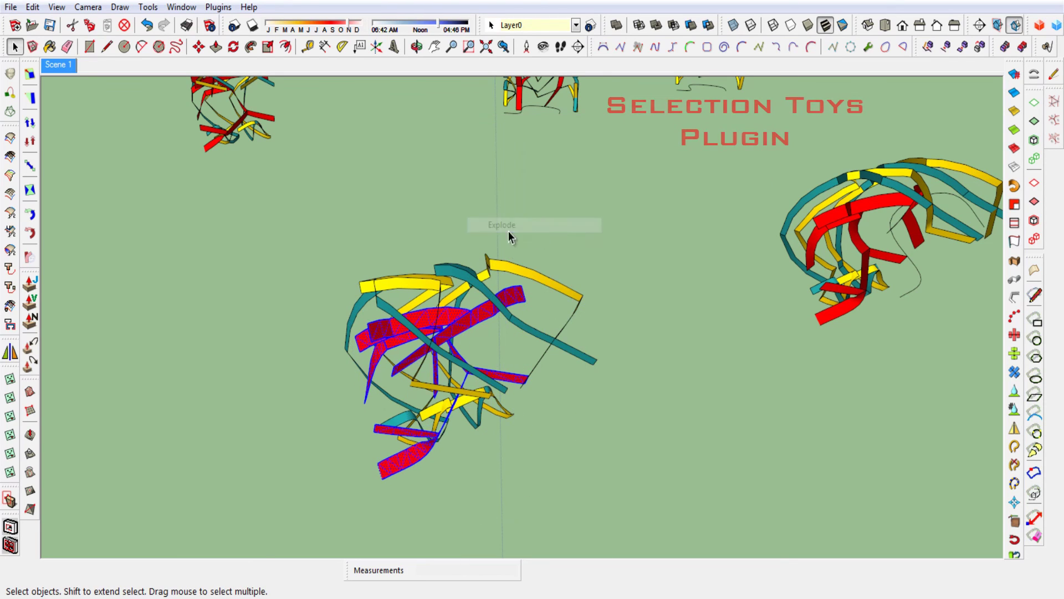
click(1035, 121)
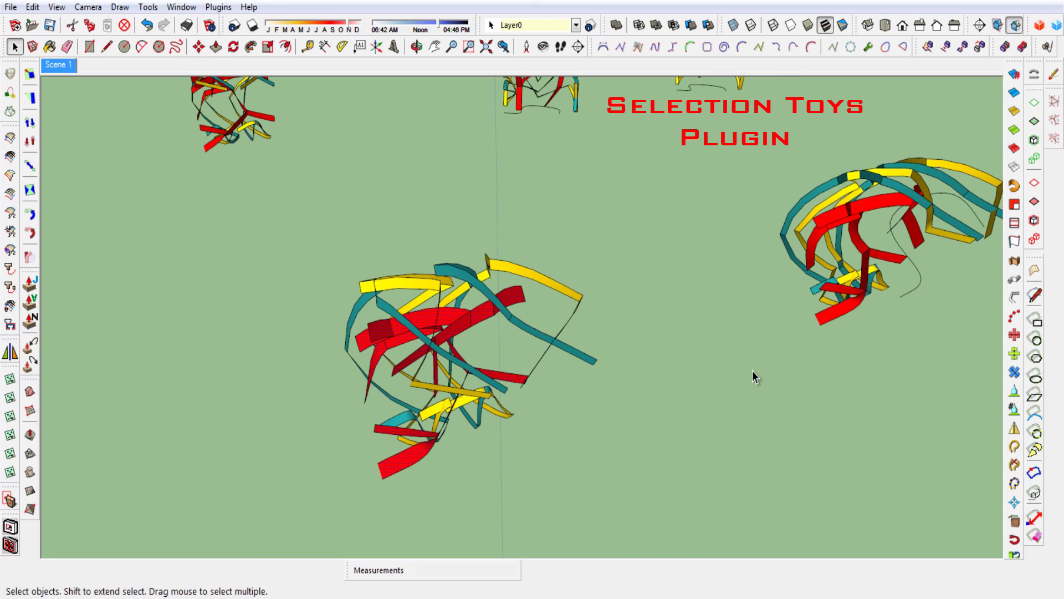
key(Delete)
Draw a short line closing the gap and select the leftover red edge chains
key(l)
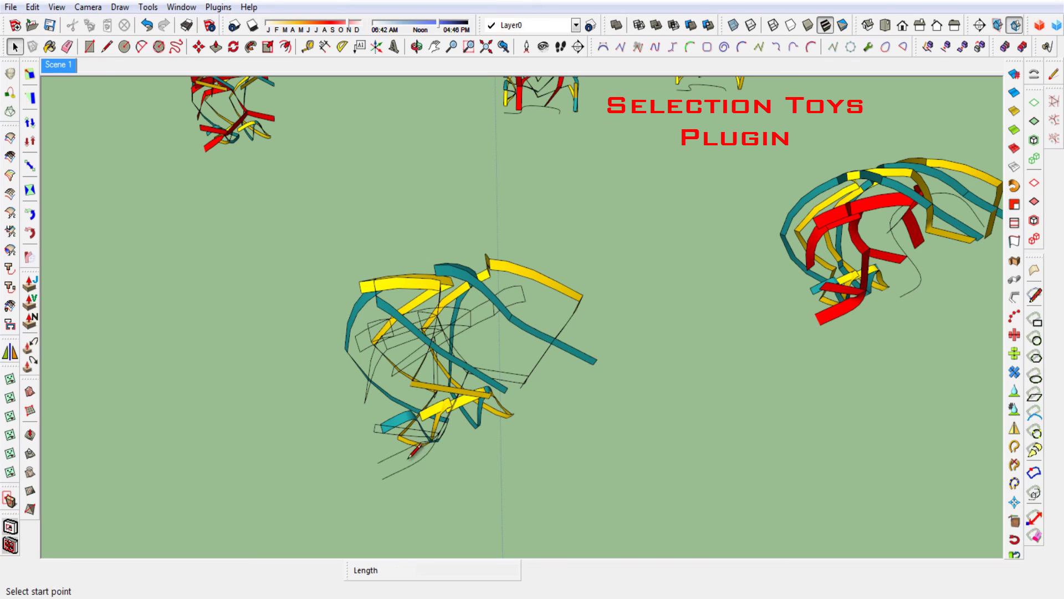
click(381, 478)
click(377, 461)
key(space)
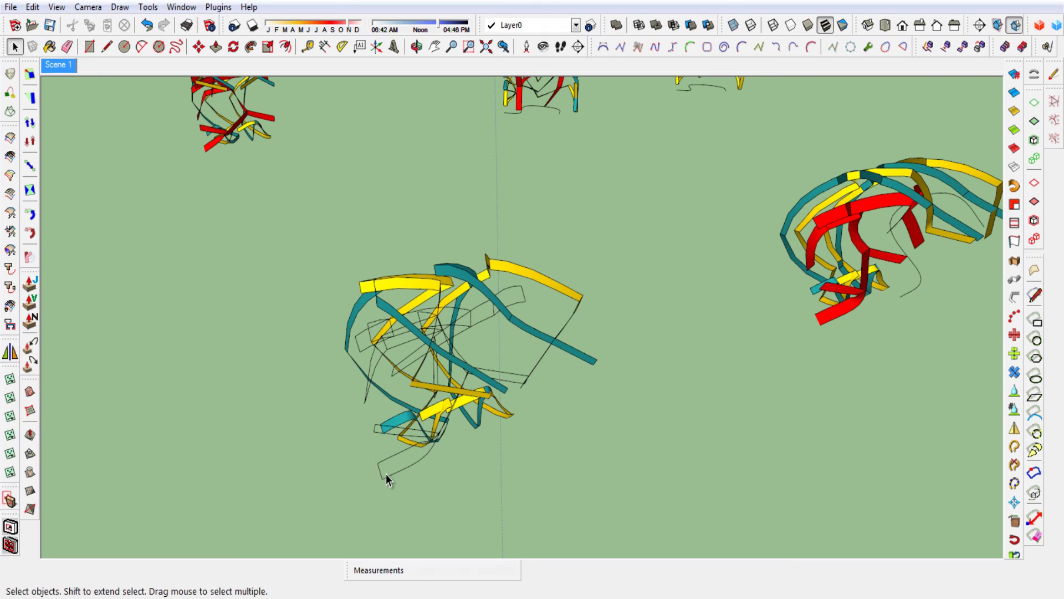
triple_click(388, 475)
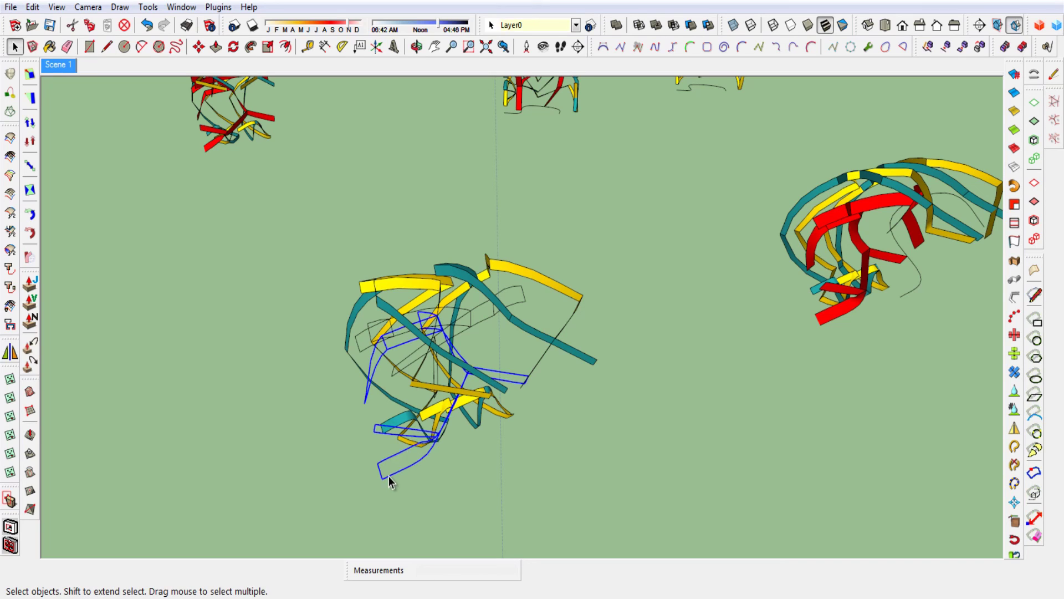
shift+triple_click(474, 330)
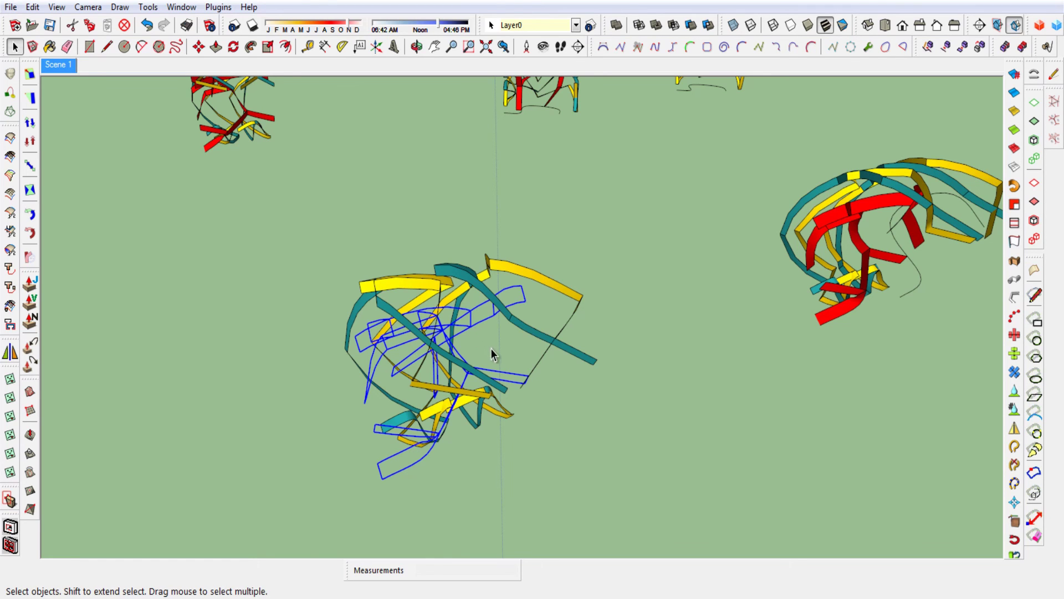
mouse_move(492, 353)
middle_down()
mouse_move(596, 360)
mouse_move(703, 349)
middle_up()
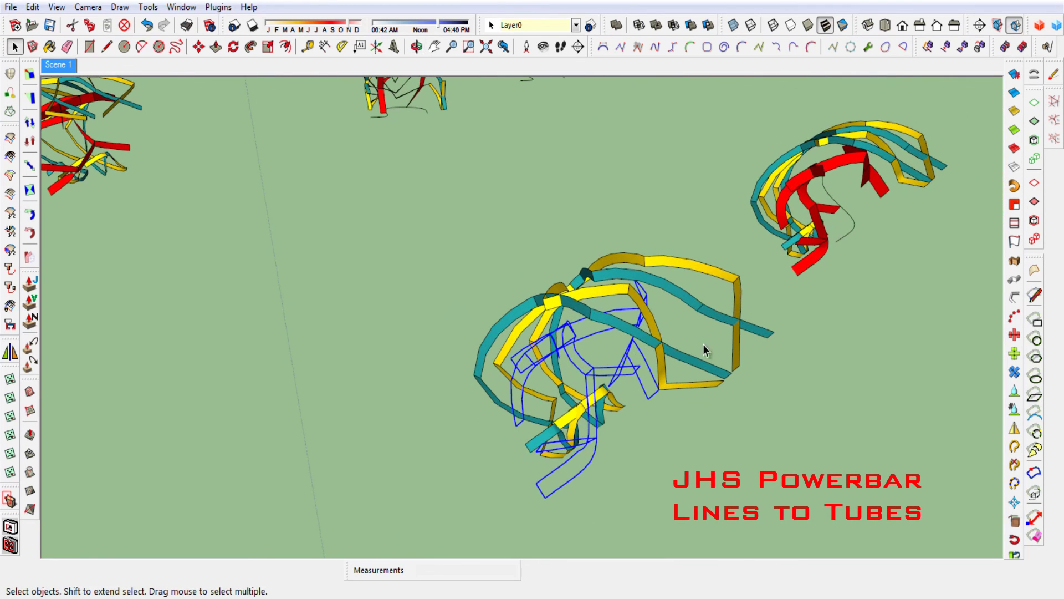
Convert the selected red outline edges into white tubes of 0,05 diameter
click(1015, 298)
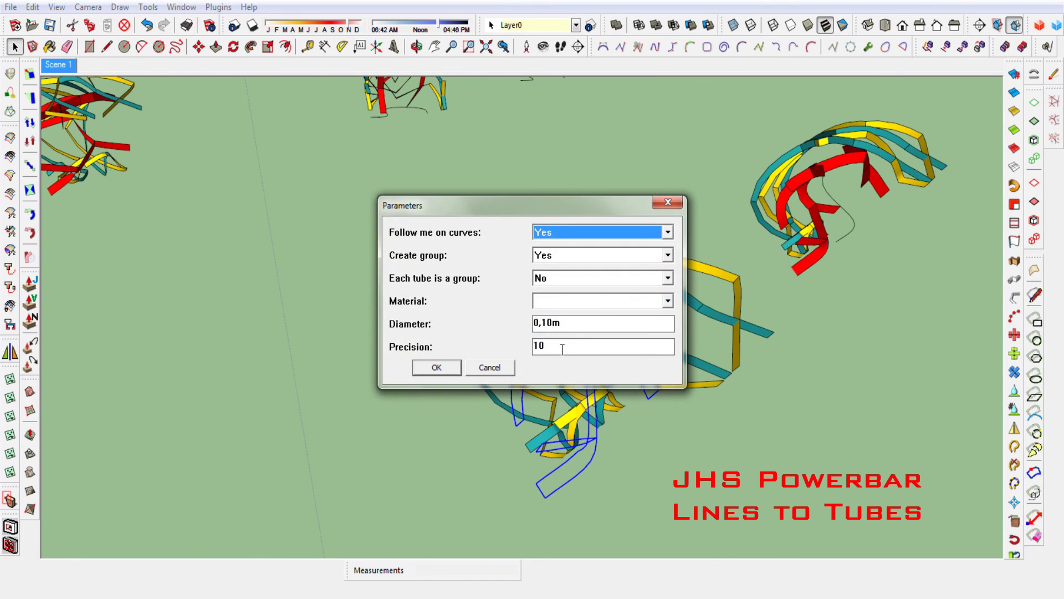
click(541, 321)
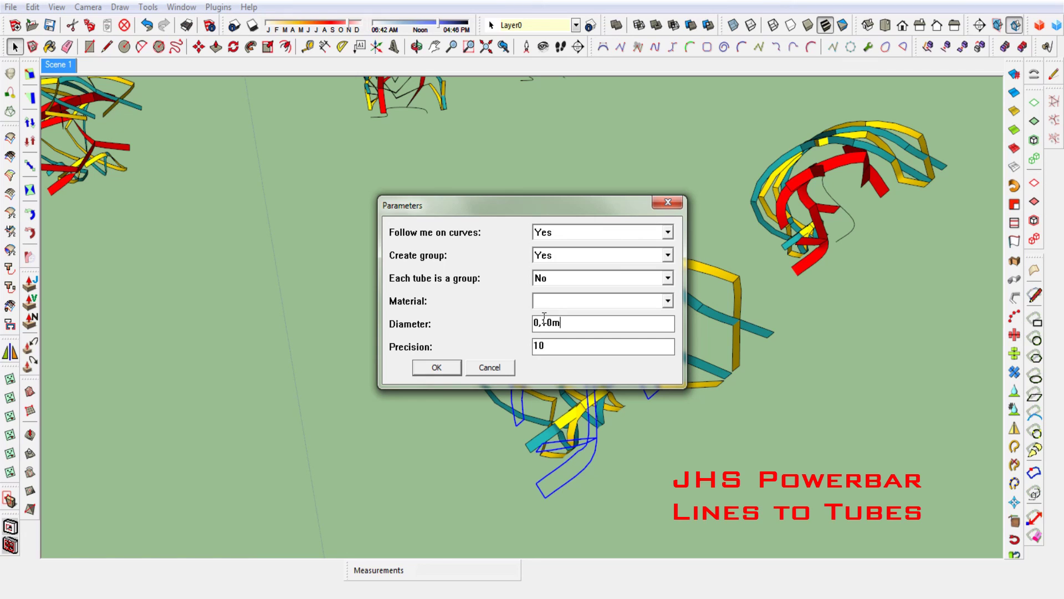
key(BackSpace)
text(5)
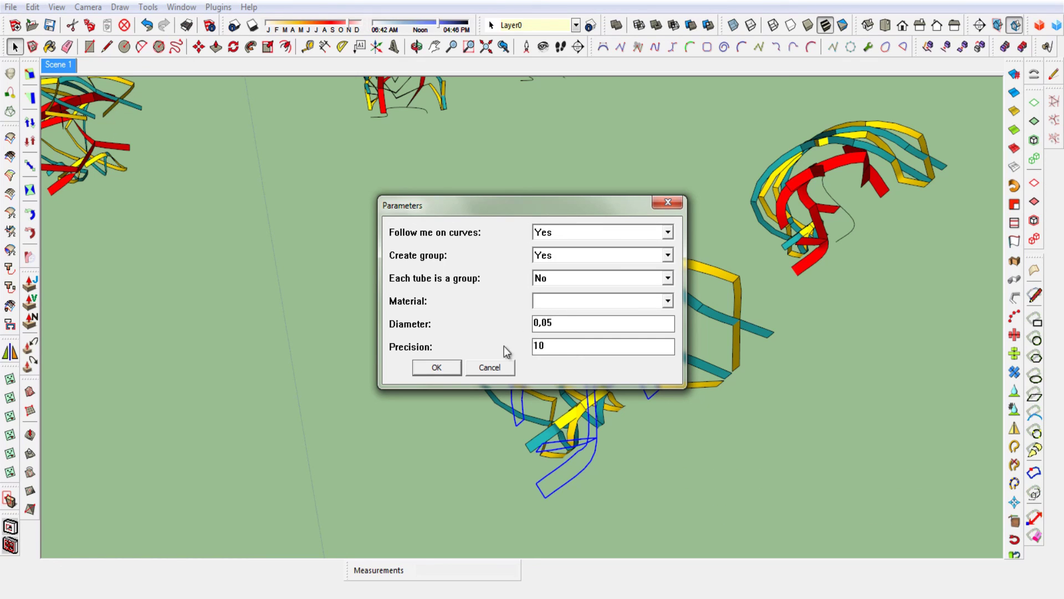
click(437, 368)
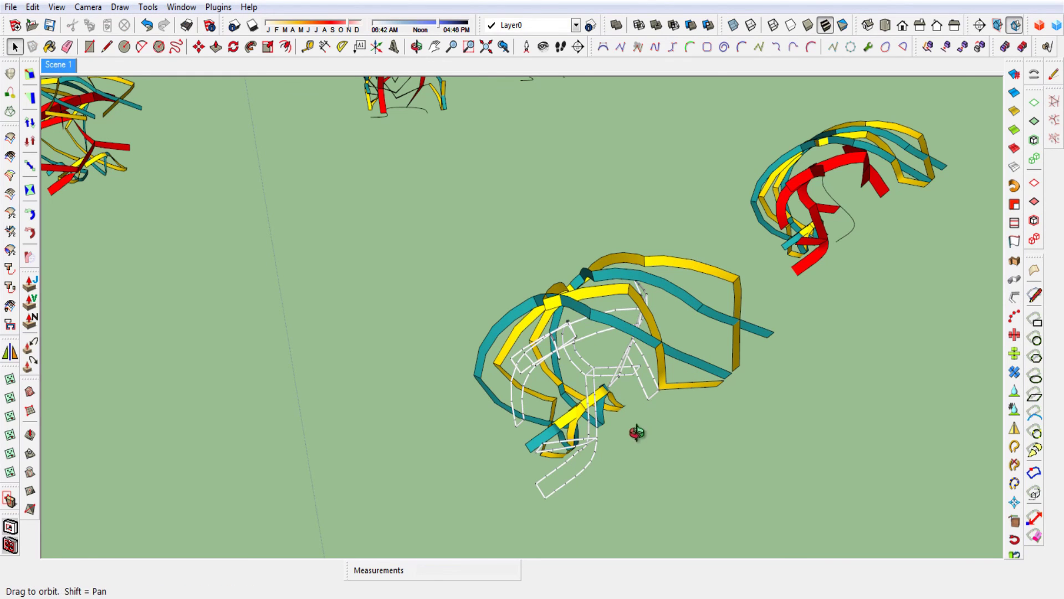
mouse_move(626, 442)
middle_down()
mouse_move(635, 378)
mouse_move(367, 367)
mouse_move(397, 374)
middle_up()
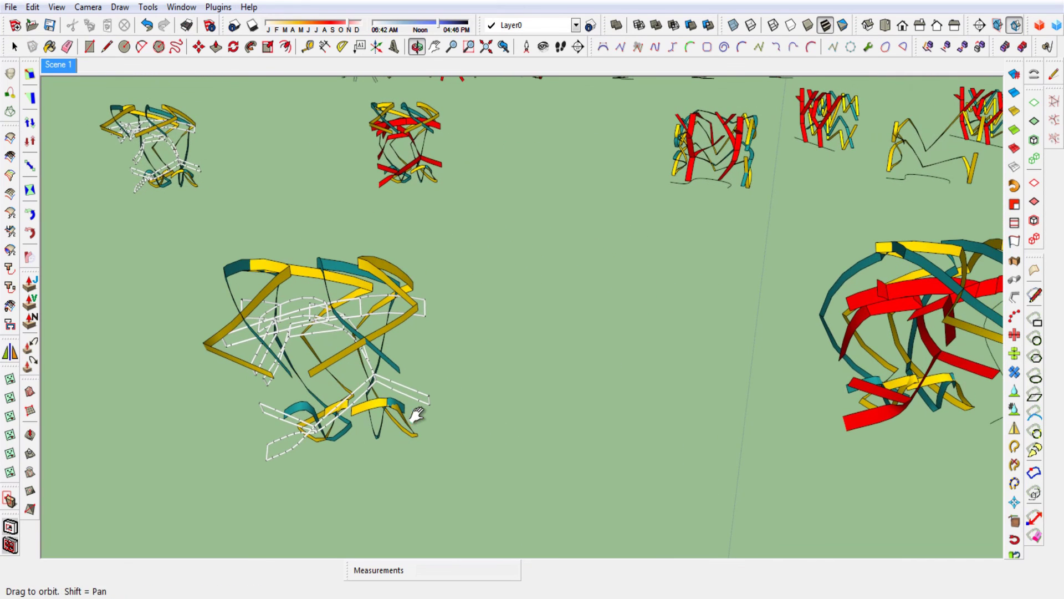
Explode another ribbon cluster and delete its yellow ribbon faces, leaving their edges
click(387, 330)
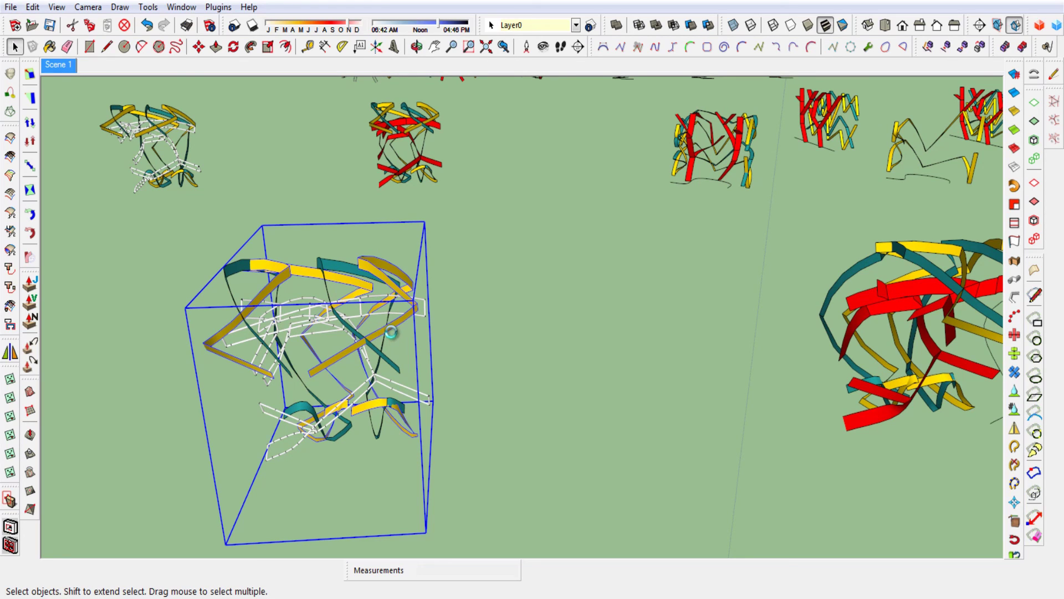
mouse_move(459, 345)
middle_down()
mouse_move(441, 336)
mouse_move(472, 338)
middle_up()
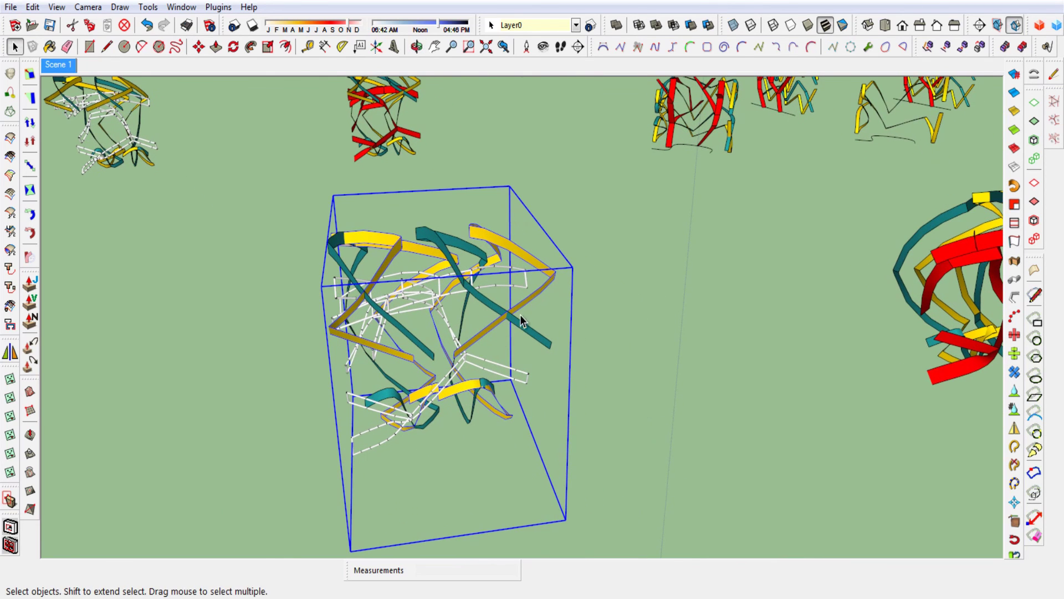
right_click(525, 308)
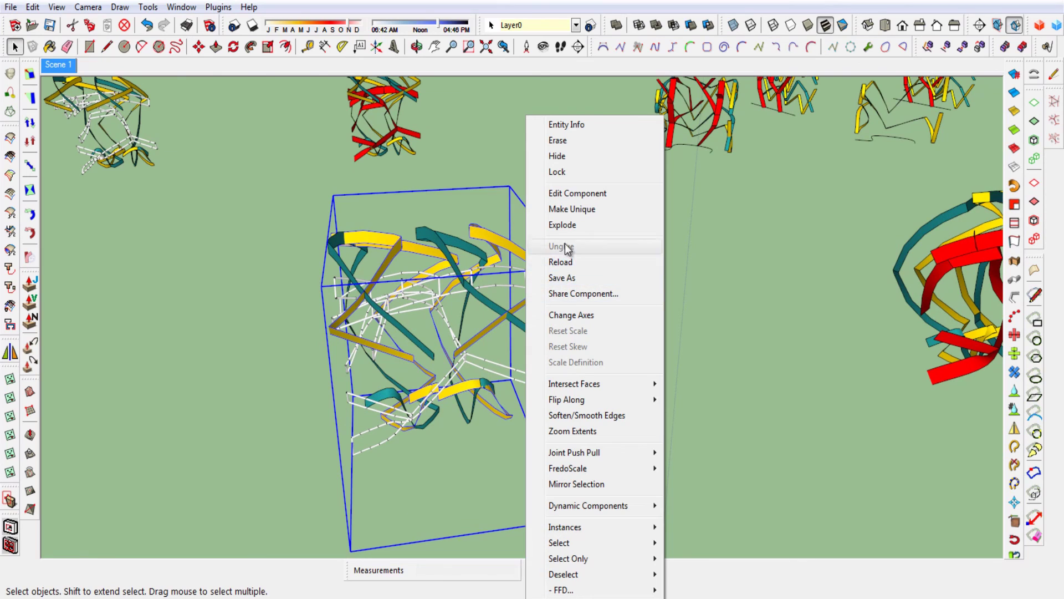
click(563, 226)
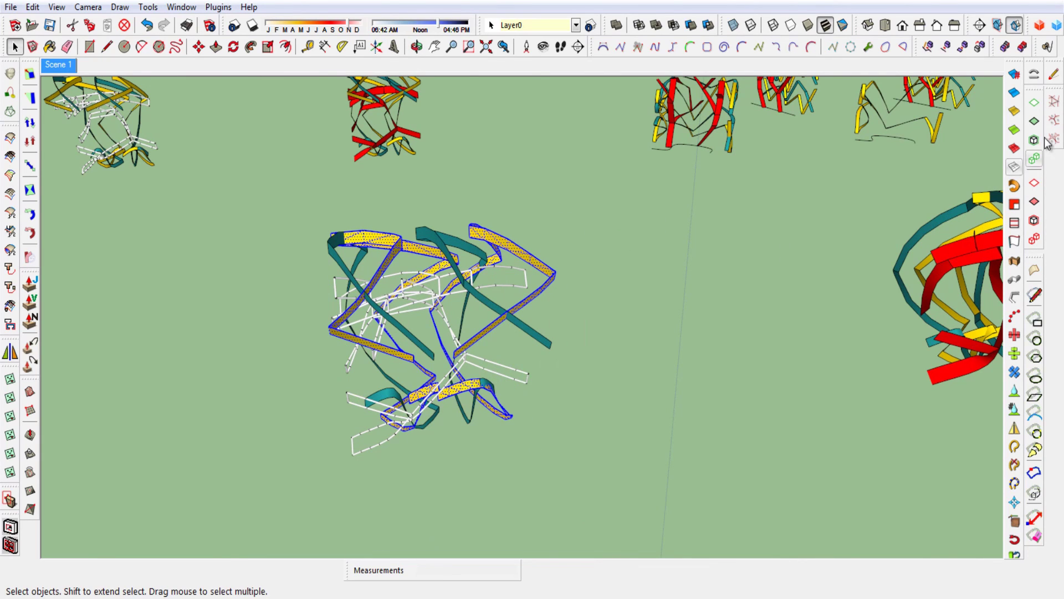
click(959, 162)
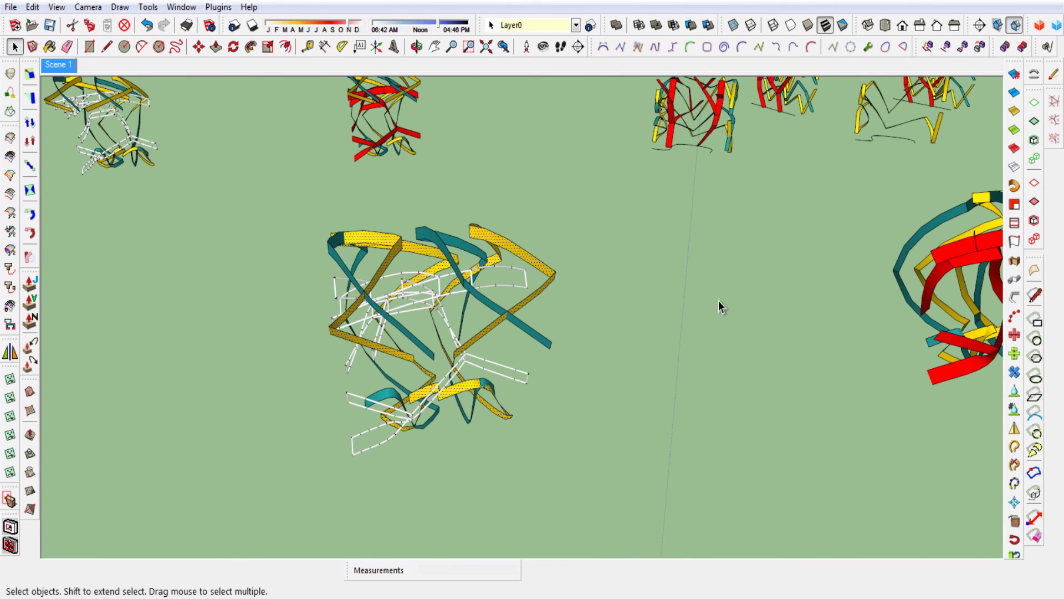
key(Delete)
Select the leftover yellow outline edges and begin editing the Lines to Tubes diameter
triple_click(542, 295)
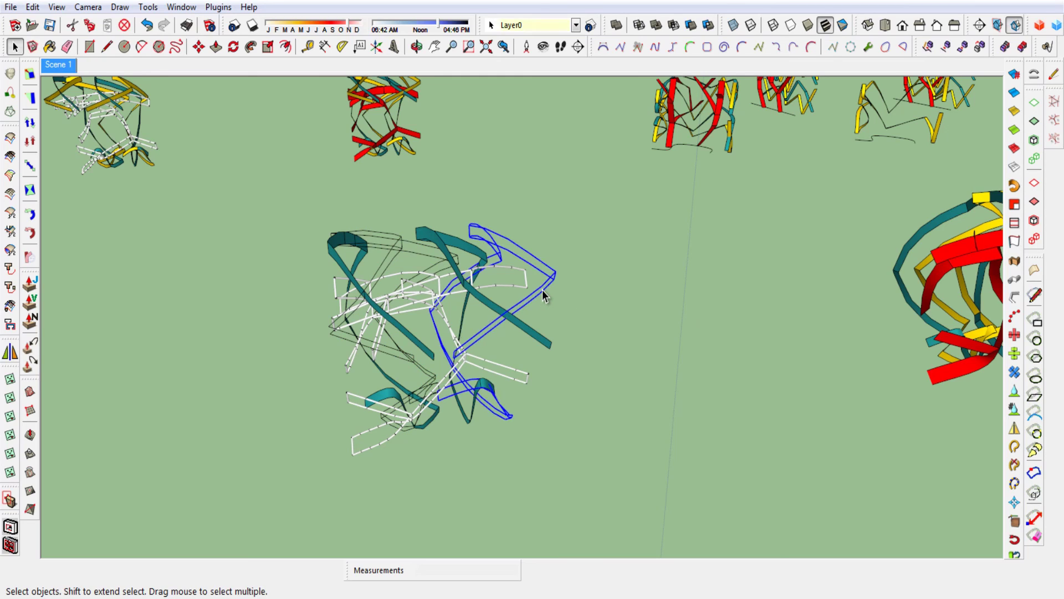
ctrl+triple_click(402, 242)
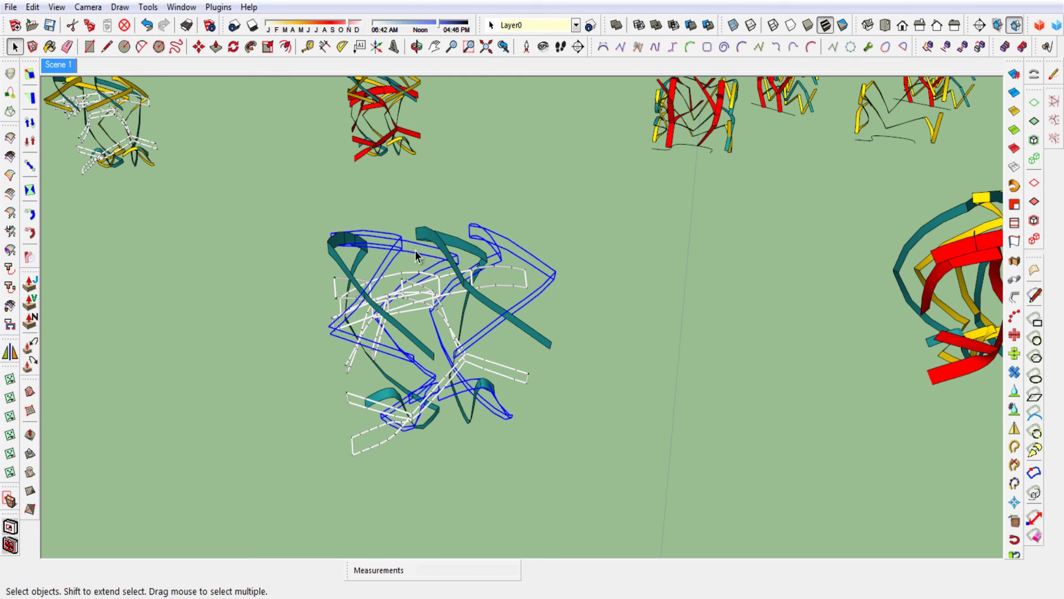
click(1015, 297)
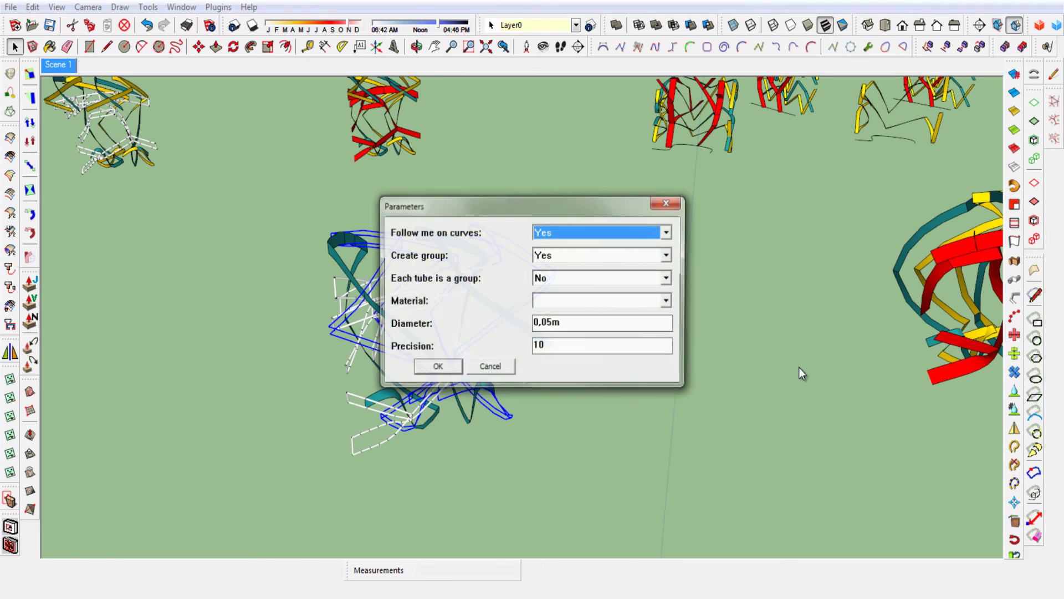
click(543, 321)
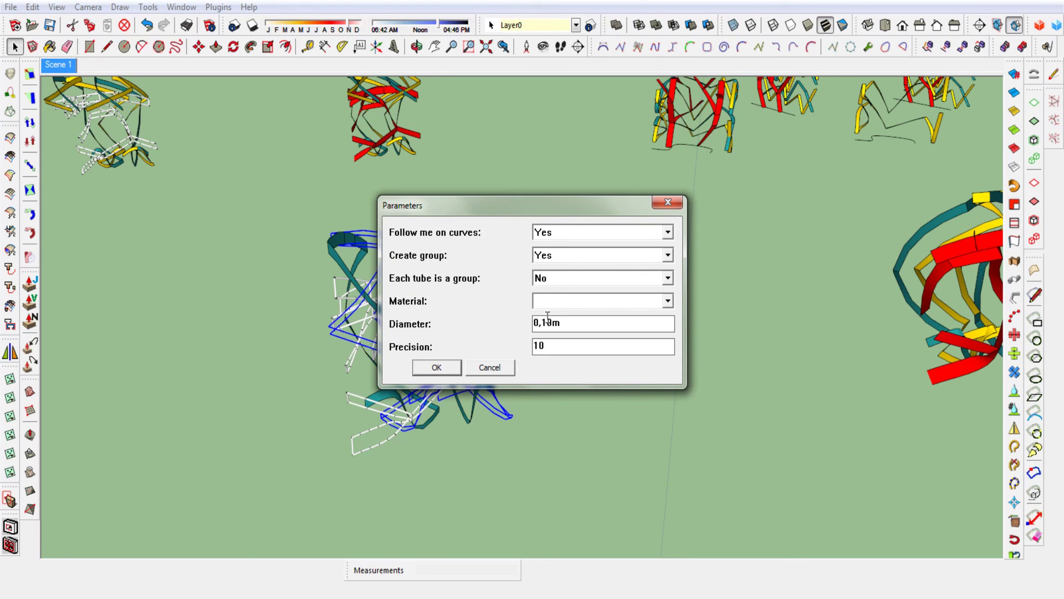
Generate white tubes at precision 10 along the chosen curves, then select the central sculpture group
click(437, 367)
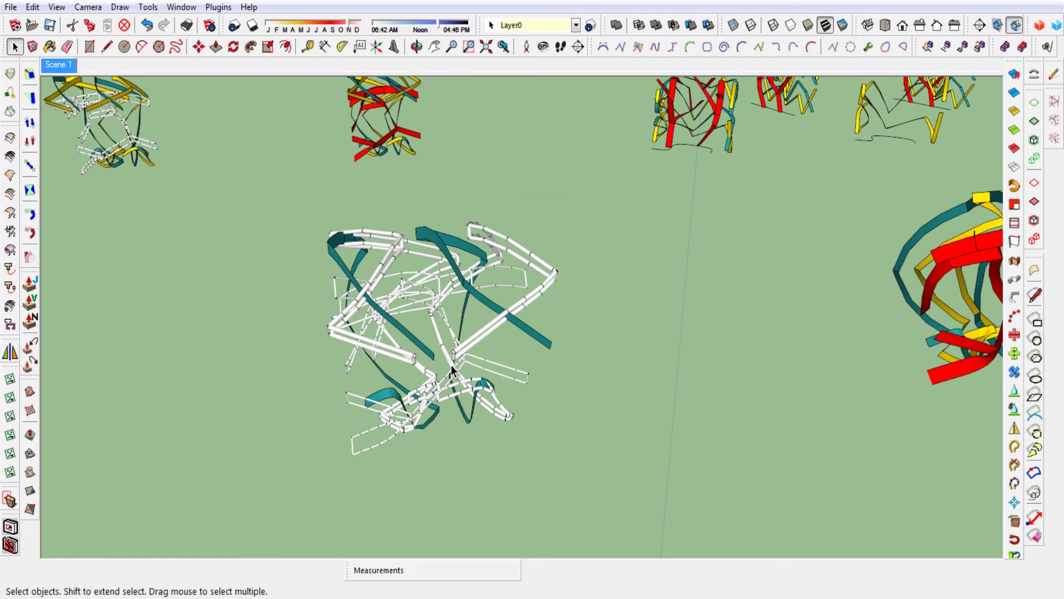
click(533, 348)
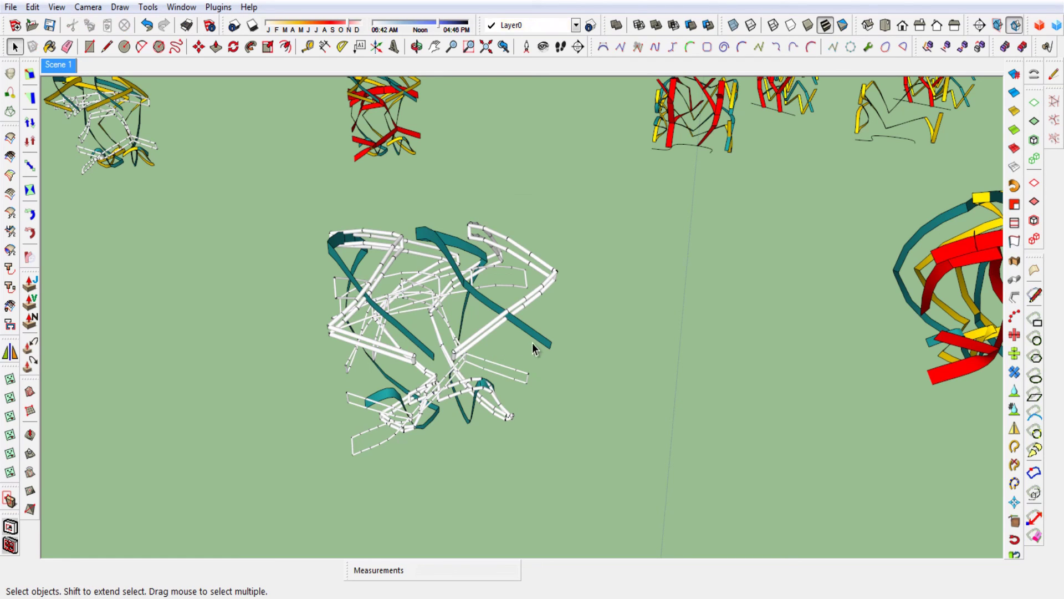
double_click(538, 342)
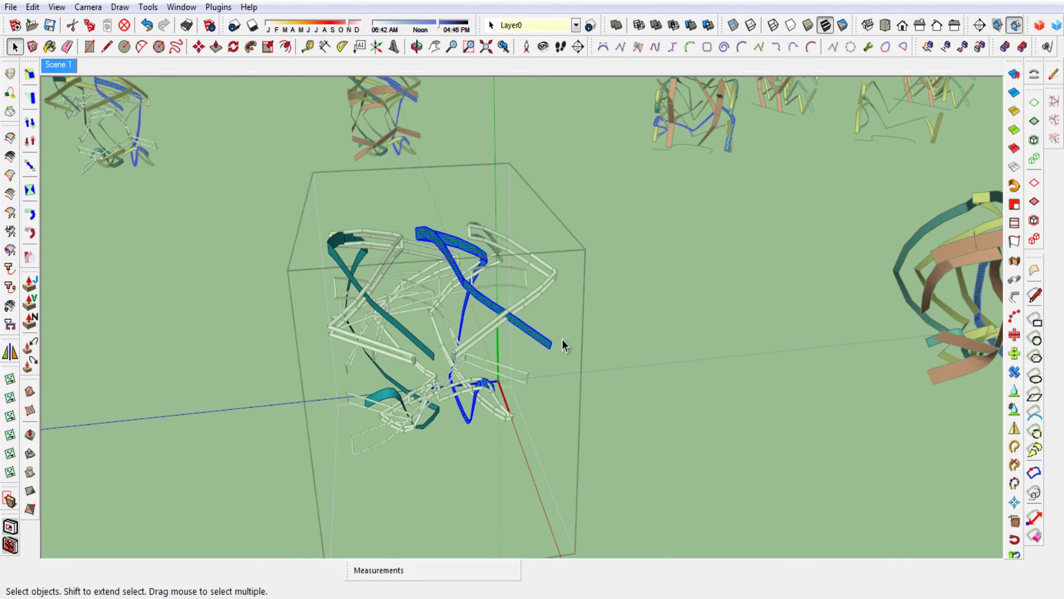
click(571, 355)
click(540, 345)
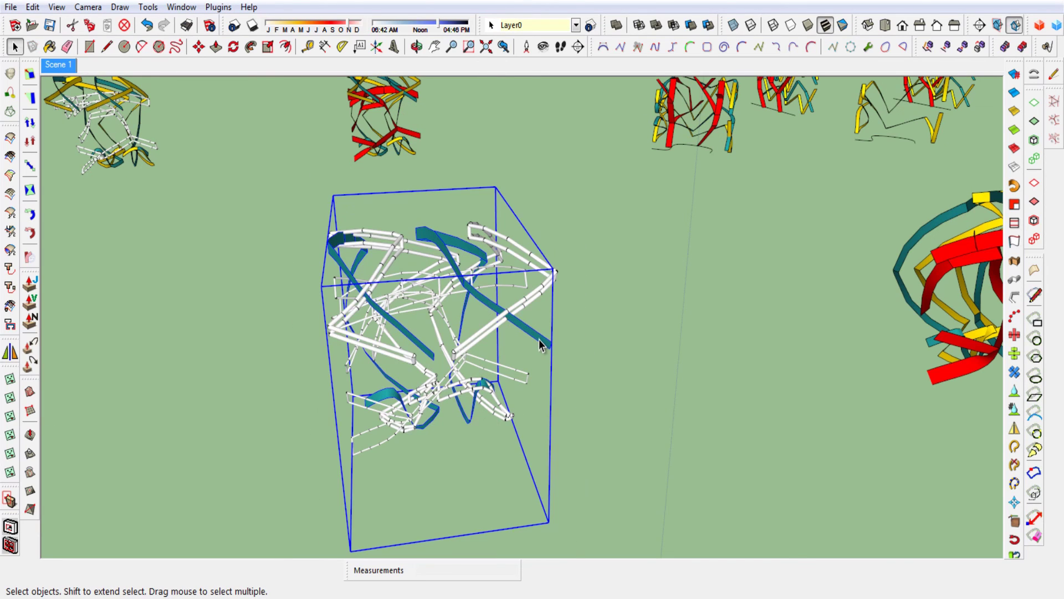
Explode the central sculpture group and delete its teal ribbon faces
right_click(540, 345)
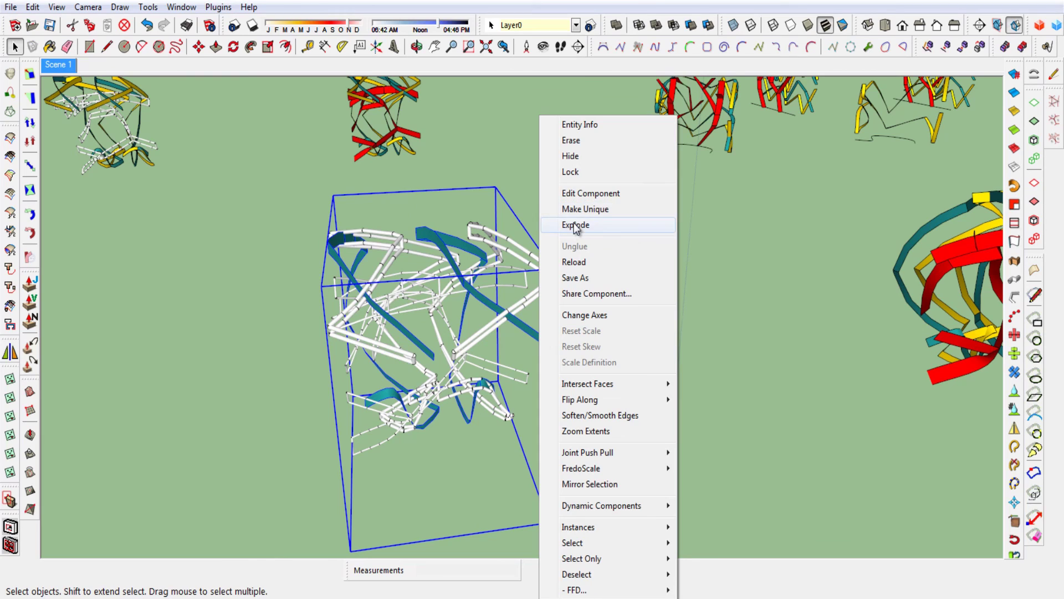
click(575, 226)
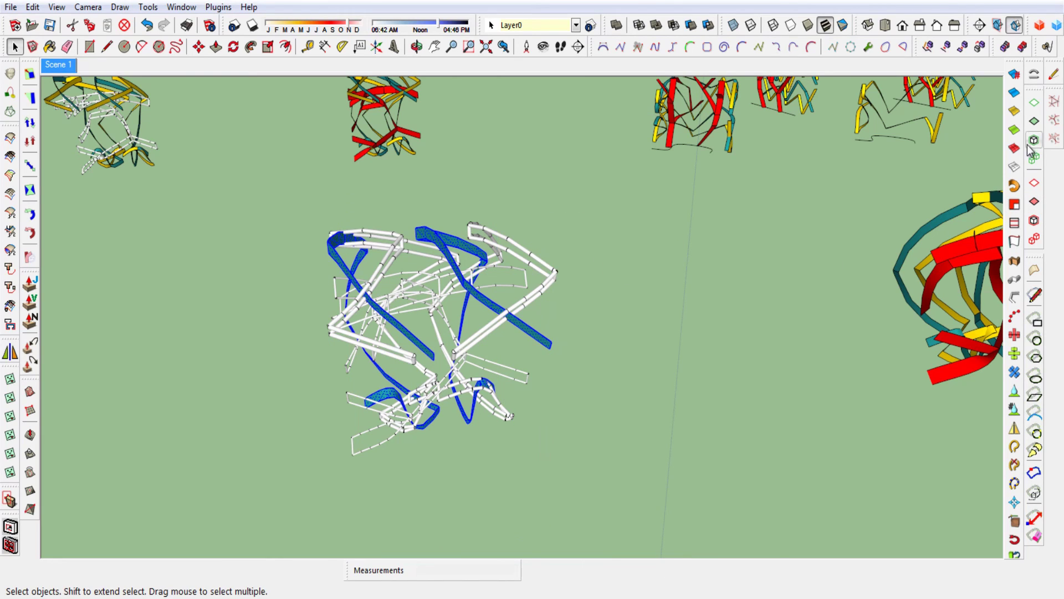
click(713, 322)
key(Delete)
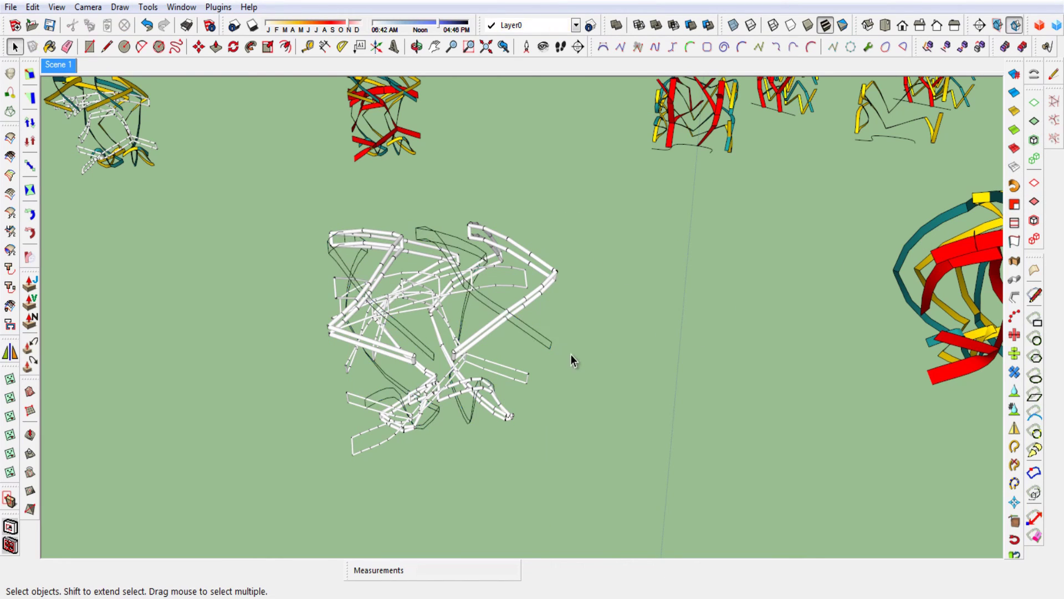
Turn the two leftover ribbon curves into 0.10 m white tubes with Lines to Tubes
click(548, 350)
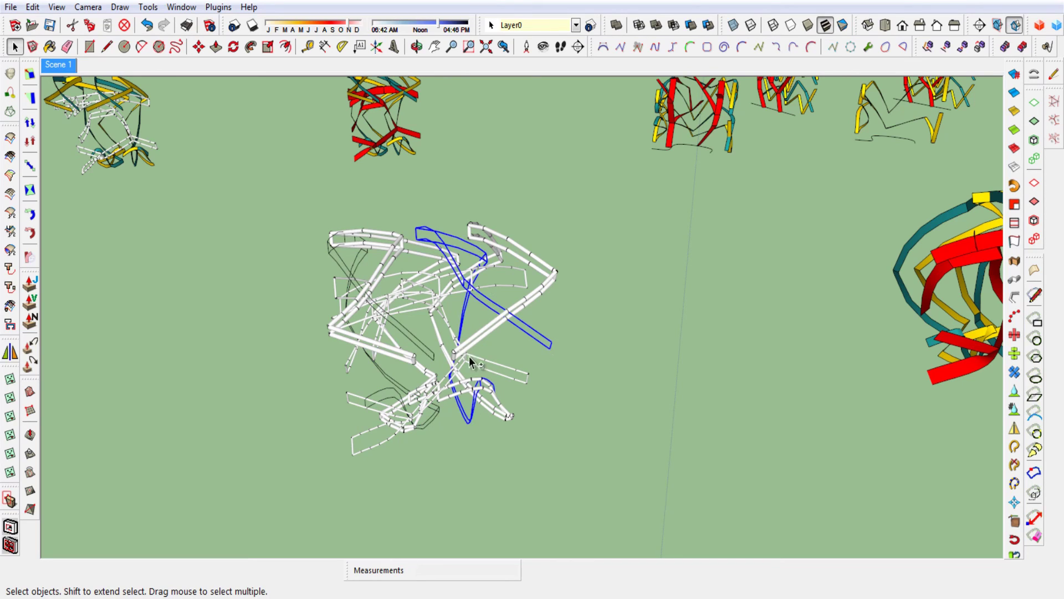
shift+click(409, 340)
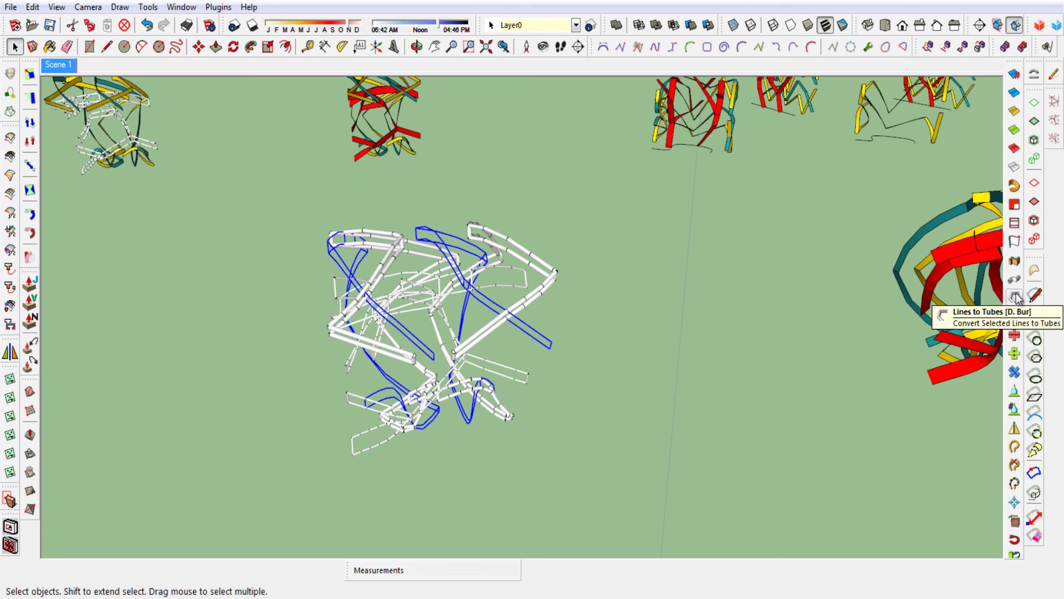
click(1033, 309)
click(448, 368)
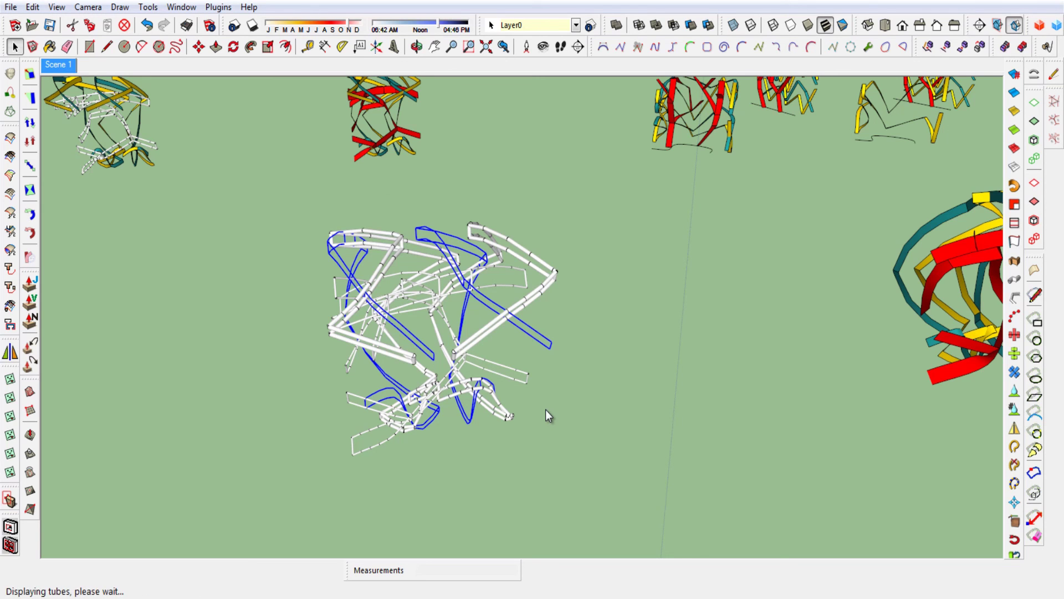
mouse_move(534, 409)
middle_down()
mouse_move(636, 366)
mouse_move(664, 427)
middle_up()
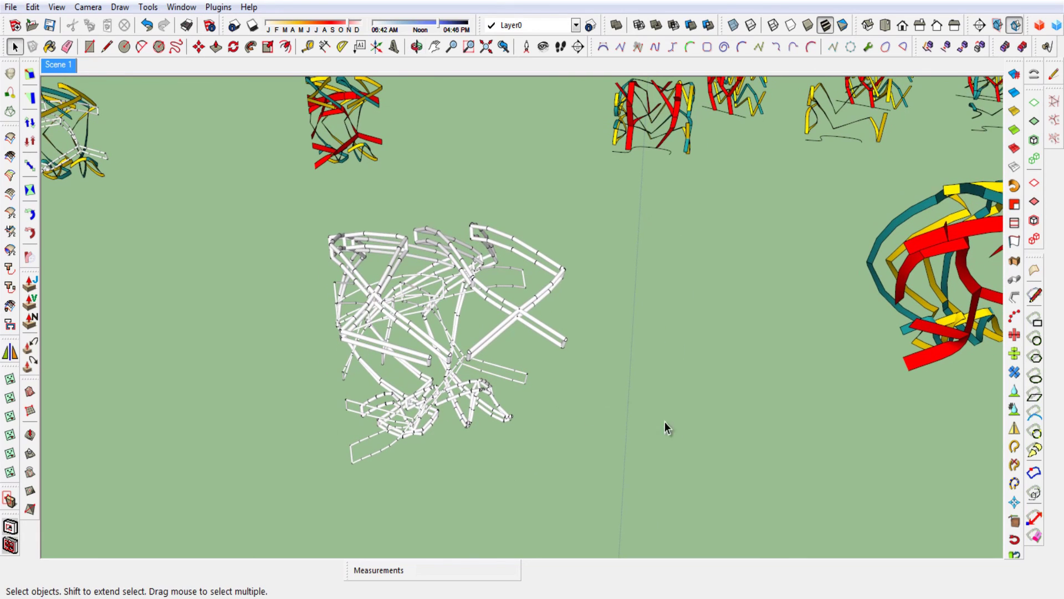
Copy the ribbon sculpture on the right 20 units along the green axis
click(933, 368)
key(m)
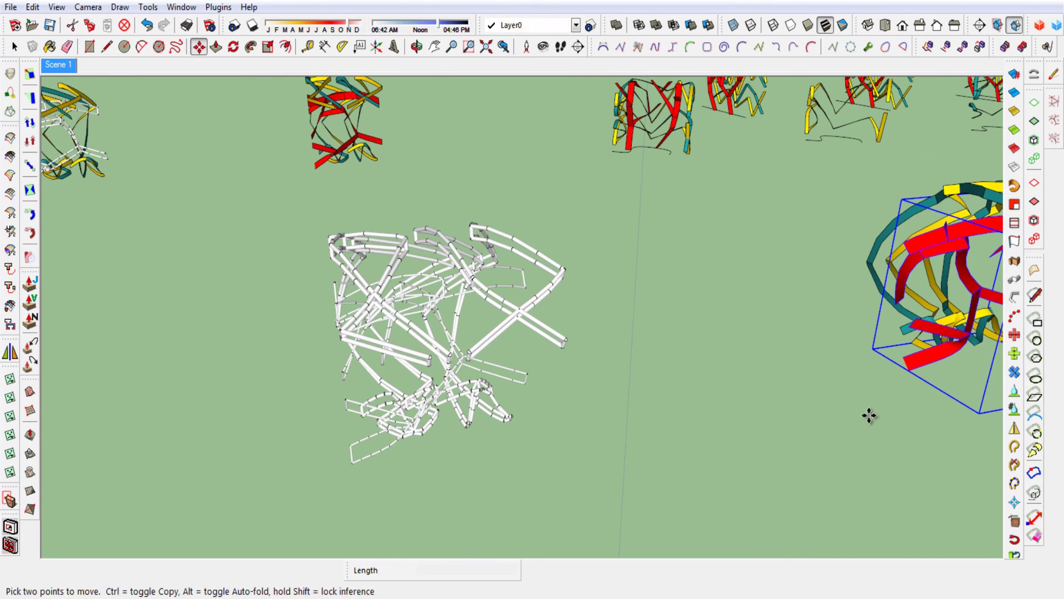
ctrl+click(868, 416)
text(2)
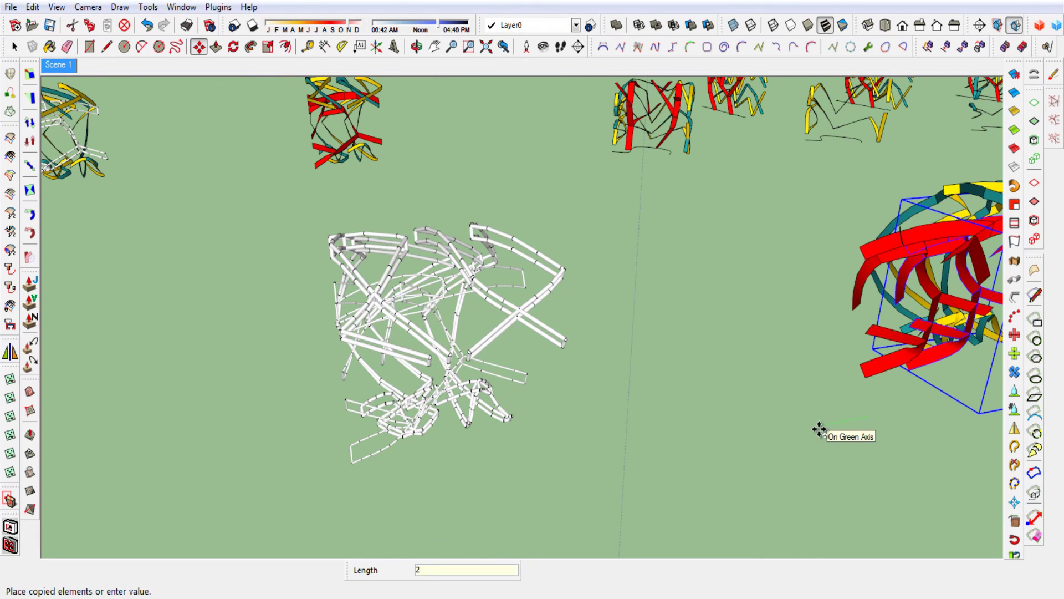
text(0)
key(Return)
Orbit around the framework to inspect it from the horizon and from above
key(space)
key(o)
mouse_move(504, 423)
mouse_down()
mouse_move(622, 387)
mouse_move(777, 423)
mouse_move(969, 365)
mouse_up()
key(space)
key(o)
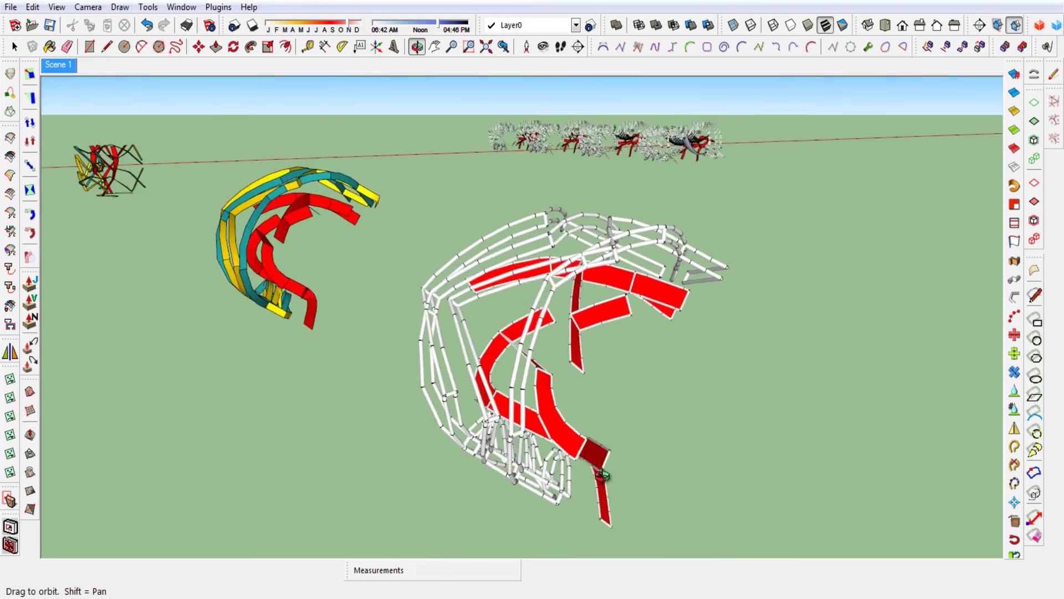
mouse_move(832, 388)
mouse_down()
mouse_move(686, 494)
mouse_move(514, 394)
mouse_move(381, 408)
mouse_move(176, 360)
mouse_move(261, 317)
mouse_move(641, 371)
mouse_move(739, 308)
mouse_move(757, 383)
mouse_move(694, 477)
mouse_move(477, 451)
mouse_move(719, 420)
mouse_move(389, 337)
mouse_up()
key(space)
key(o)
key(space)
key(o)
key(space)
Zoom out and pan toward the pair of tube frameworks beside the red axis
scroll(389, 337, down, 10)
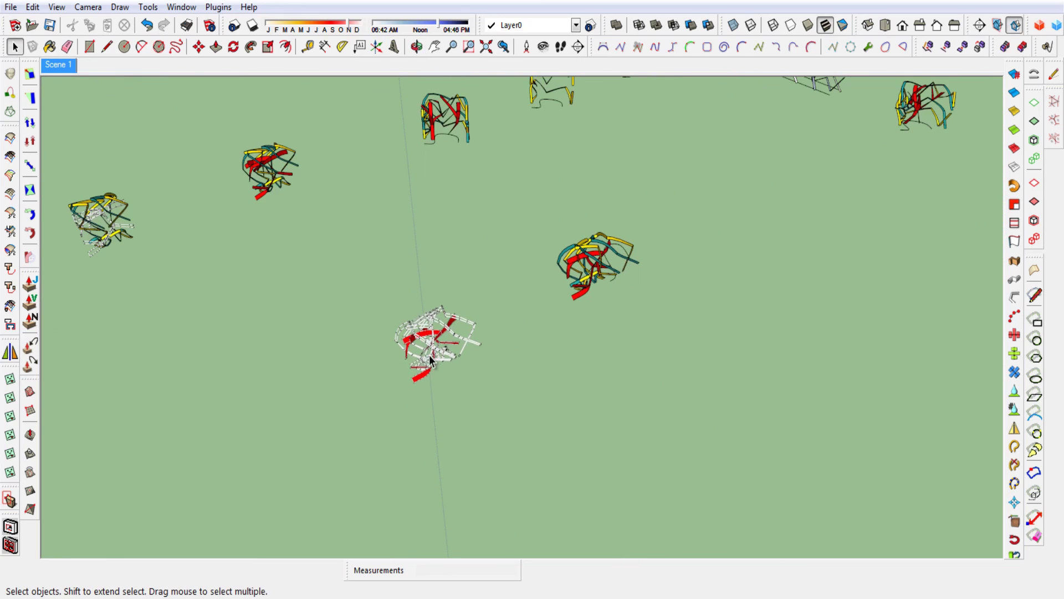
mouse_move(389, 337)
middle_down()
mouse_move(423, 362)
mouse_move(594, 373)
mouse_move(594, 354)
middle_up()
scroll(423, 361, down, 3)
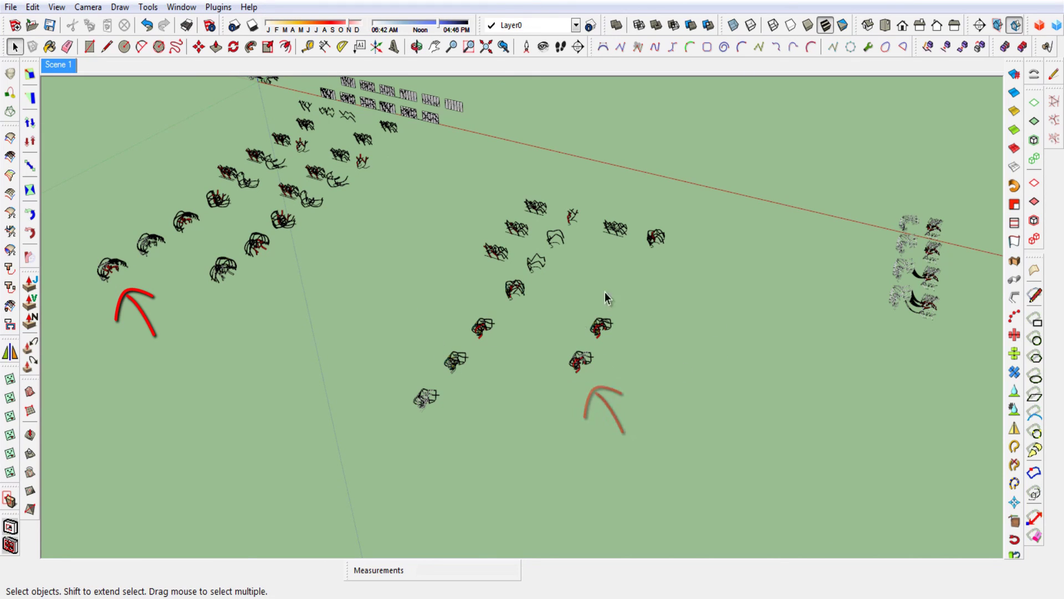
mouse_move(766, 284)
shift+middle_down()
mouse_move(688, 314)
mouse_move(654, 300)
shift+middle_up()
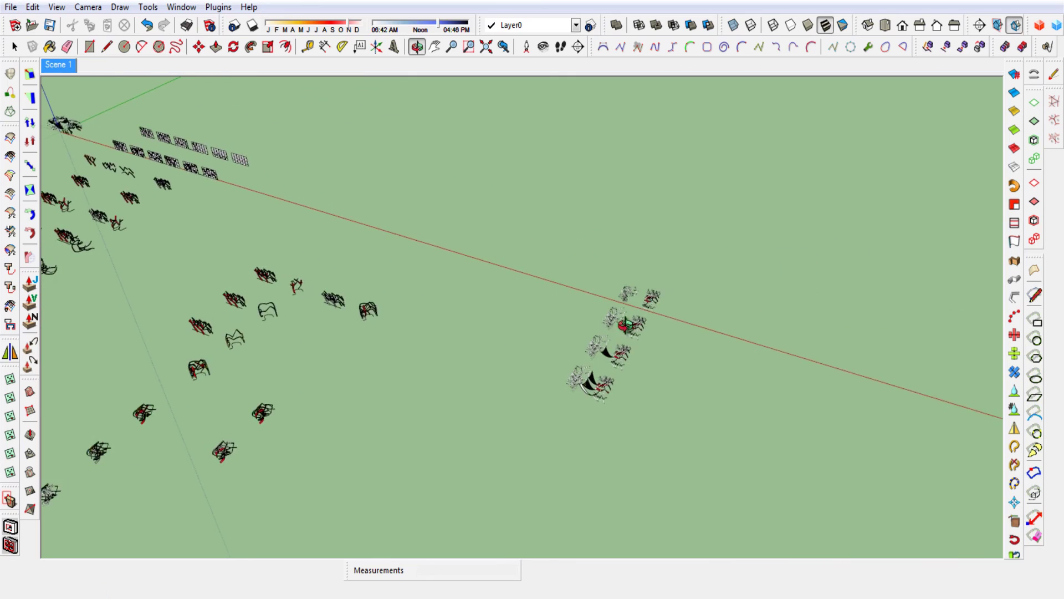
scroll(653, 294, up, 2)
scroll(652, 294, up, 3)
scroll(653, 294, up, 2)
scroll(653, 294, up, 3)
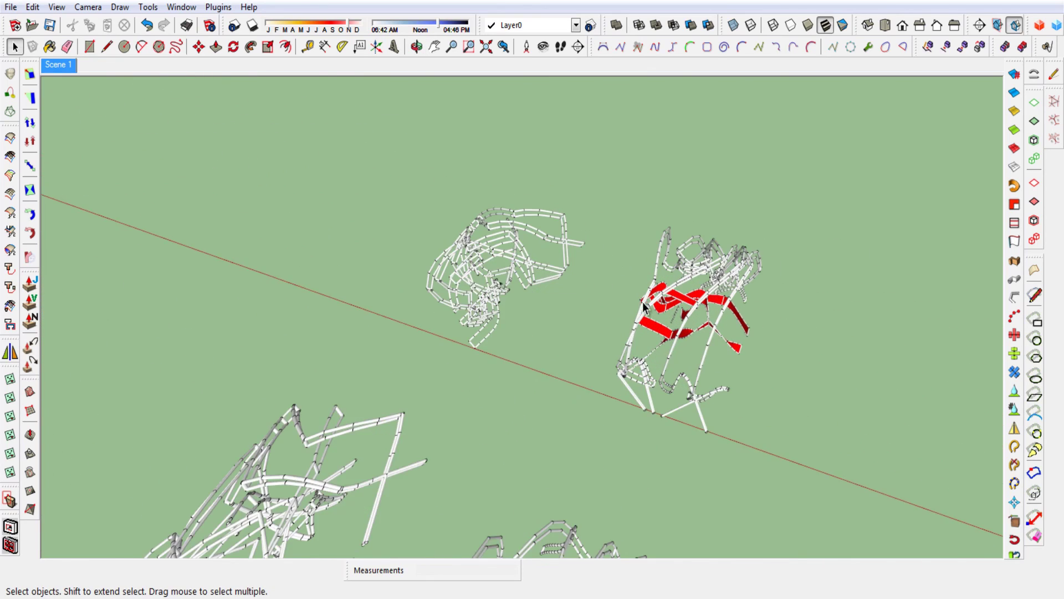
scroll(610, 333, up, 2)
Orbit to a level side view and window-select both frameworks of the upper pair
mouse_move(553, 373)
middle_down()
mouse_move(458, 376)
mouse_move(483, 328)
mouse_move(437, 290)
middle_up()
scroll(399, 355, down, 5)
mouse_move(399, 355)
middle_down()
mouse_move(582, 427)
mouse_move(449, 373)
middle_up()
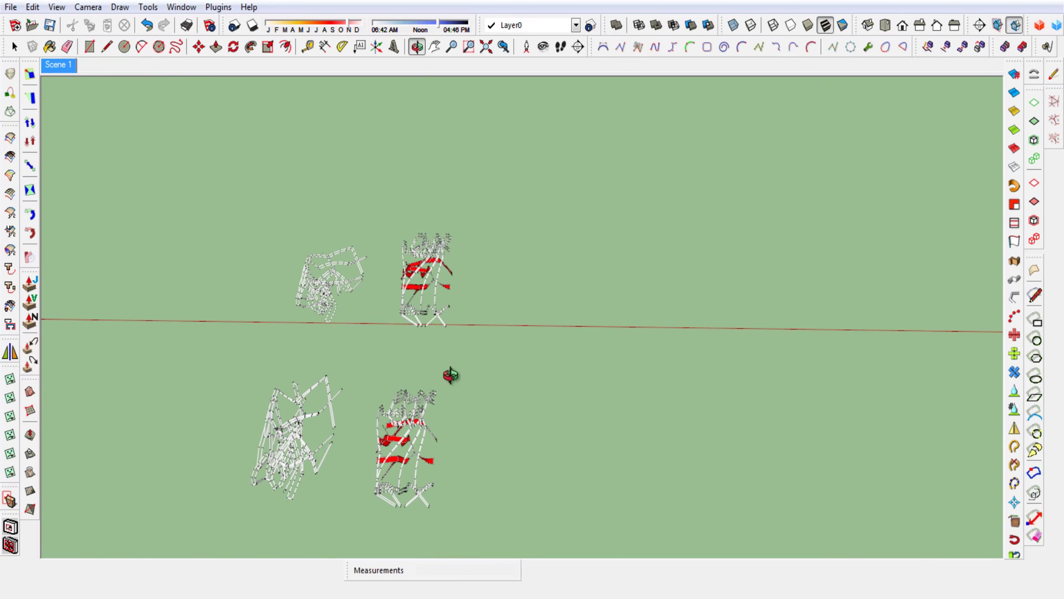
drag(463, 337, 271, 197)
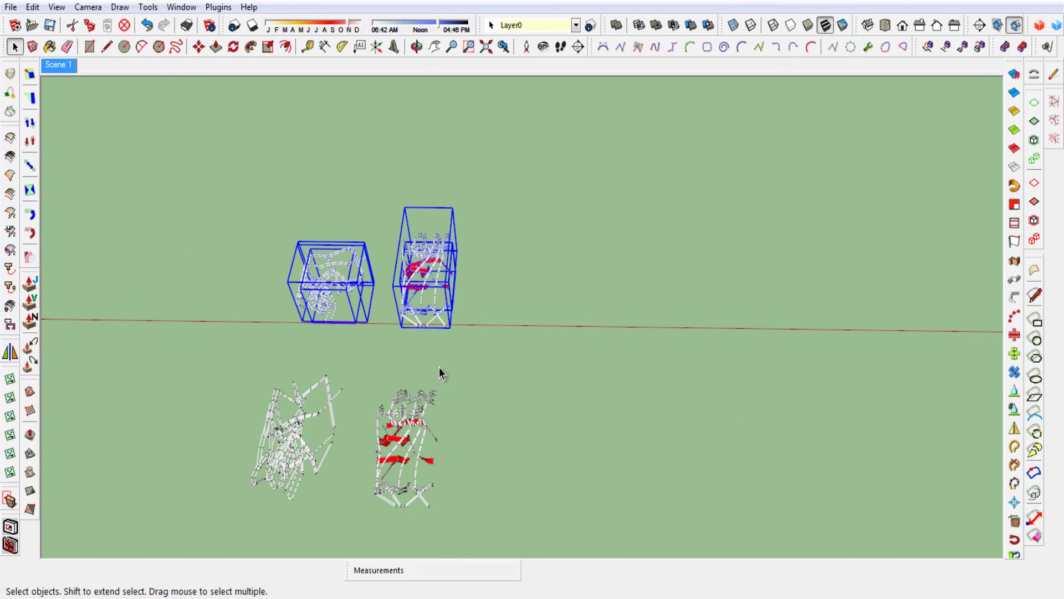
Move the selected pair 30 m to the right along the red axis
key(m)
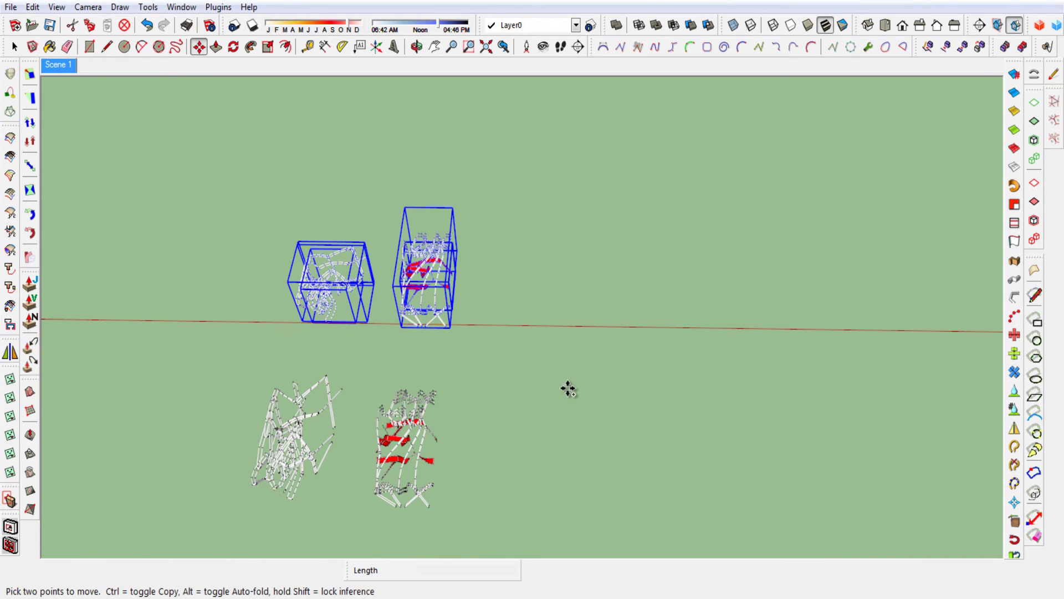
click(572, 386)
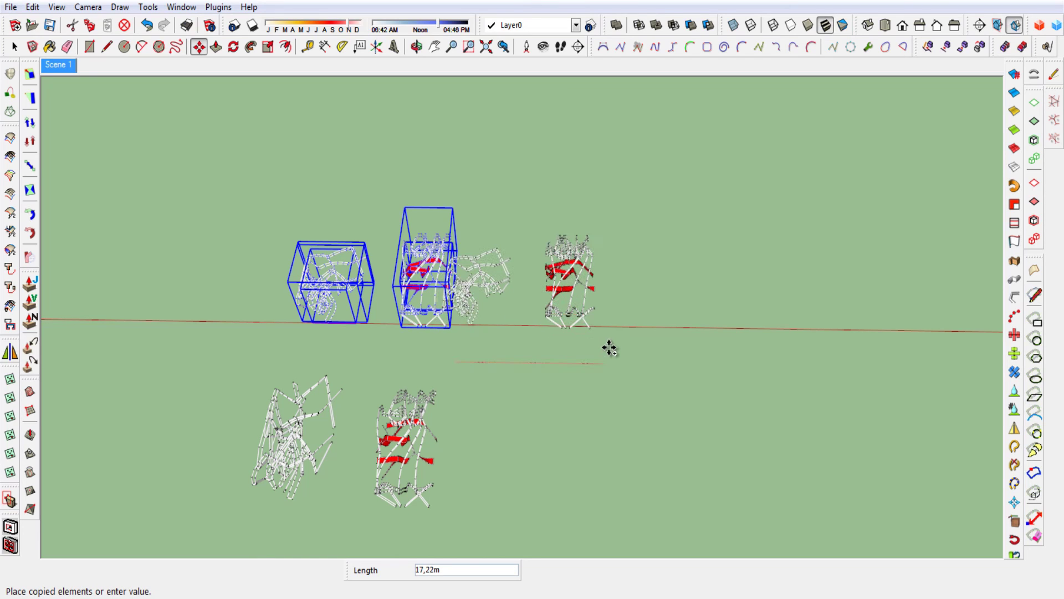
text(30)
key(Return)
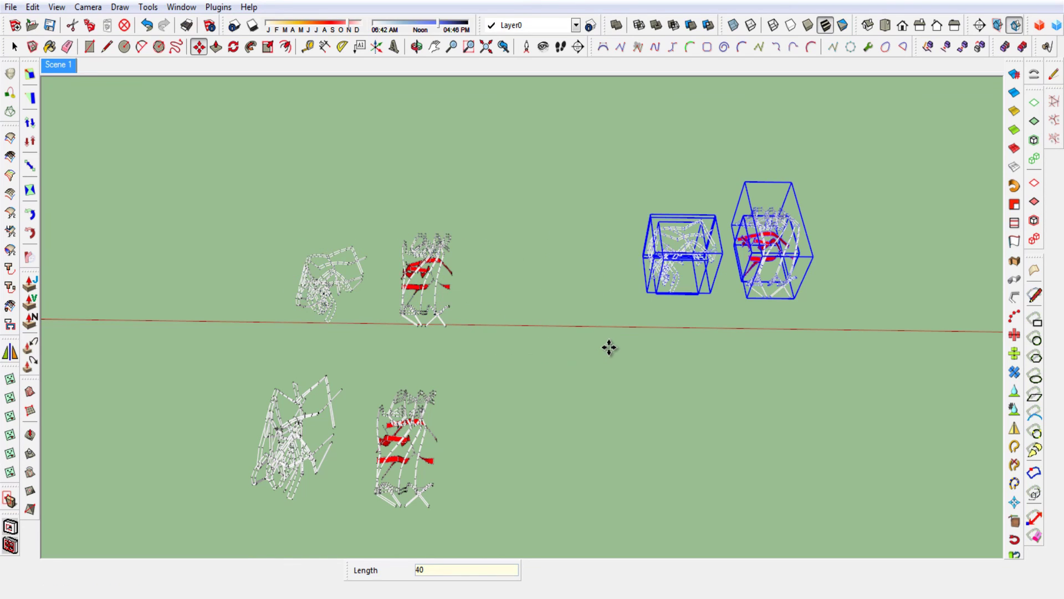
Orbit to look down on the models and select both upper sculptures
key(space)
mouse_move(665, 367)
middle_down()
mouse_move(433, 324)
mouse_move(418, 304)
middle_up()
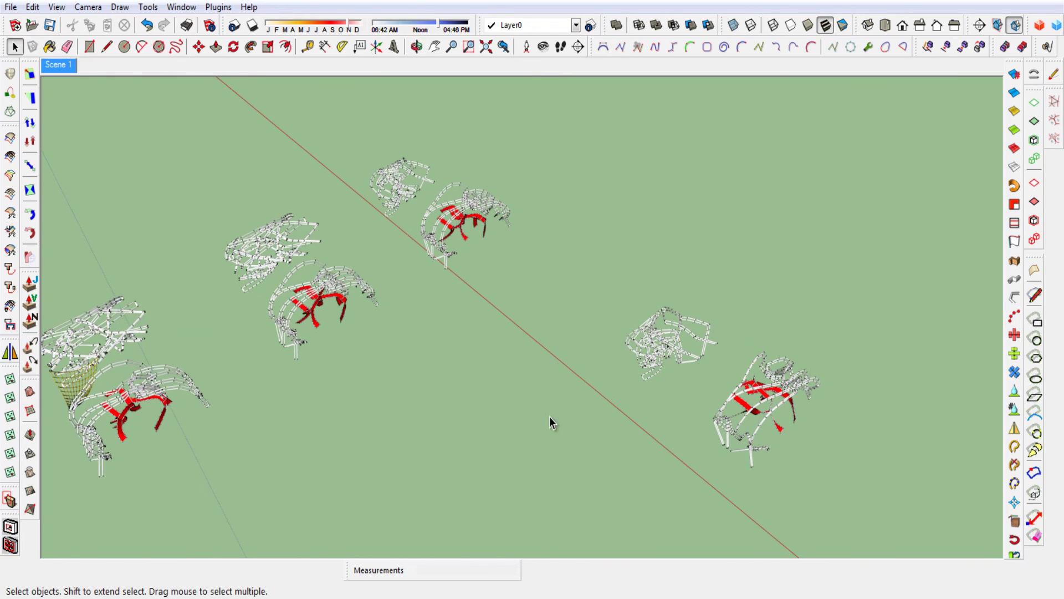
middle_drag(549, 416, 537, 409)
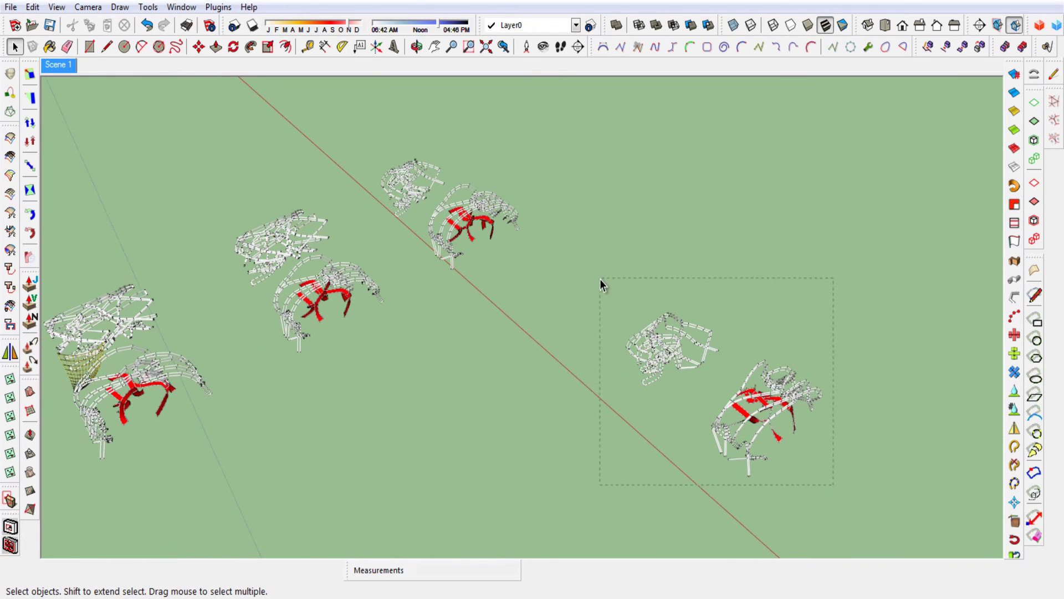
drag(600, 280, 600, 282)
middle_drag(555, 391, 736, 420)
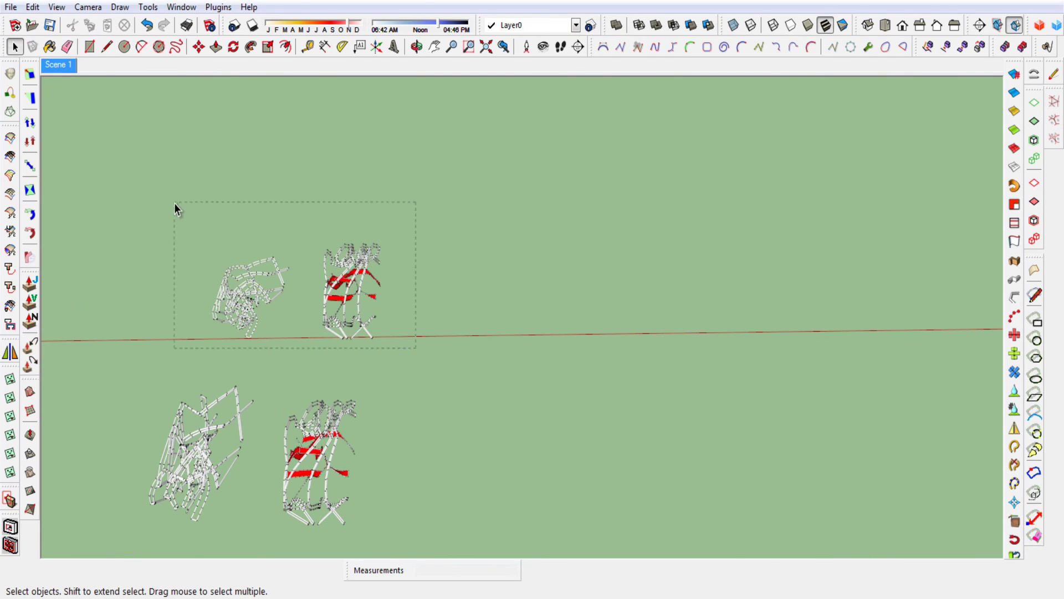
drag(175, 209, 176, 210)
Copy both upper sculptures 40 m along the red axis
key(m)
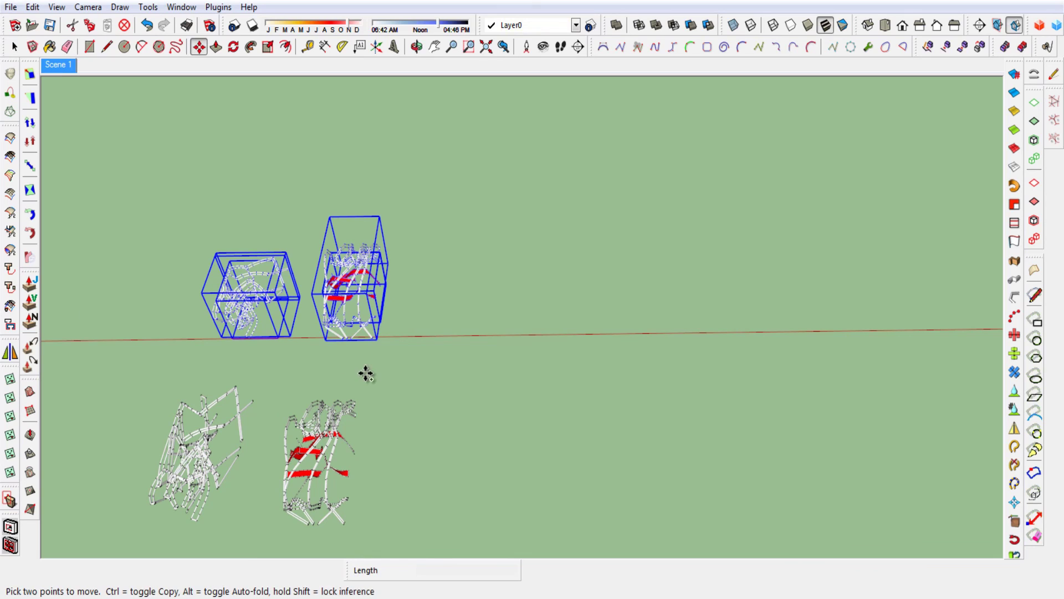
key(ctrl)
click(404, 374)
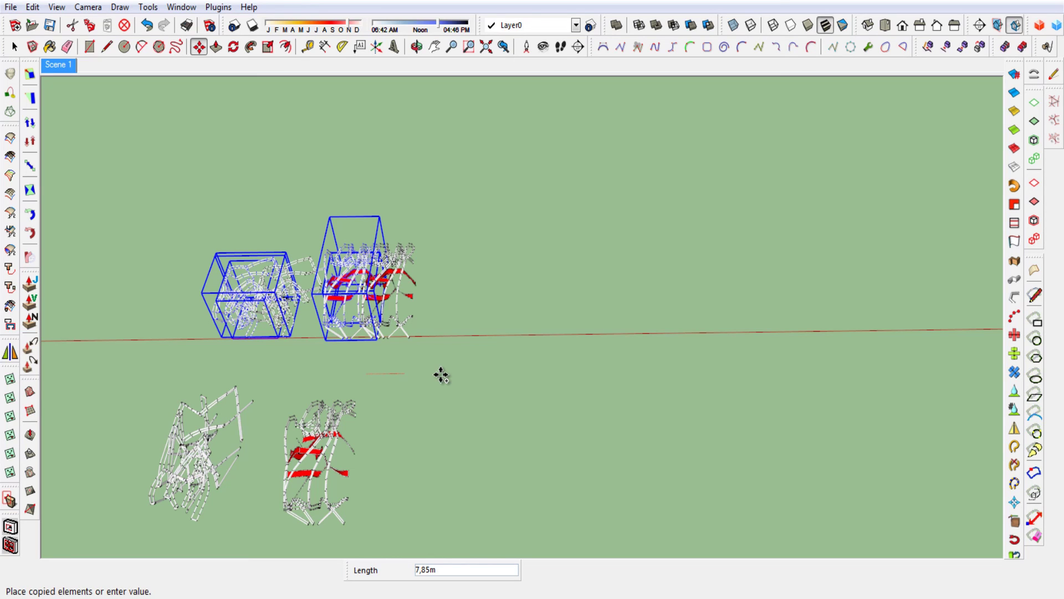
text(40)
key(Return)
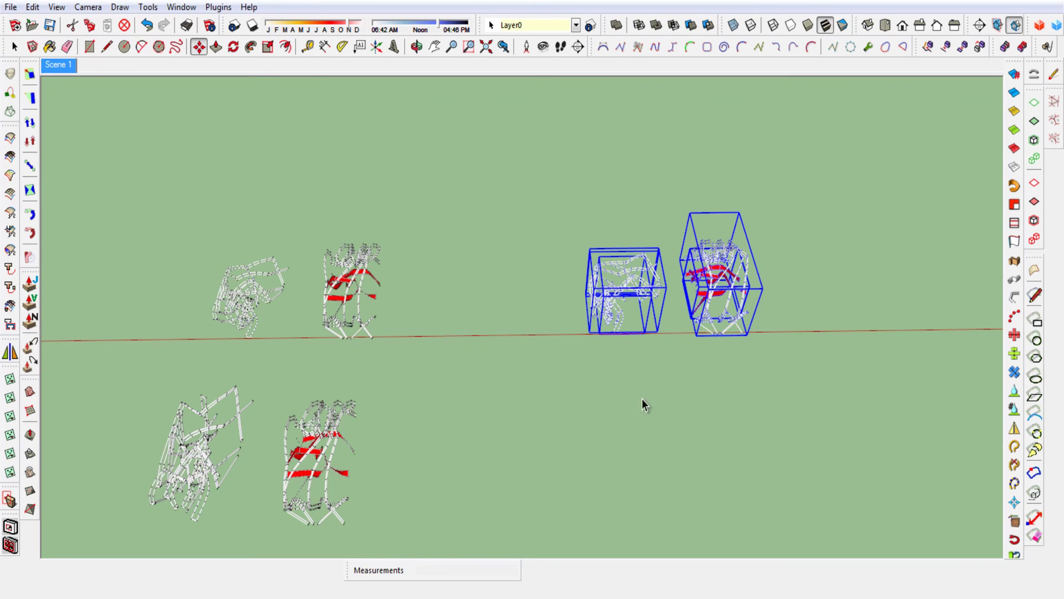
middle_drag(642, 397, 321, 371)
scroll(595, 405, up, 2)
Scale the plain tube framework along the green axis to about 2x its width
scroll(596, 405, up, 1)
click(603, 397)
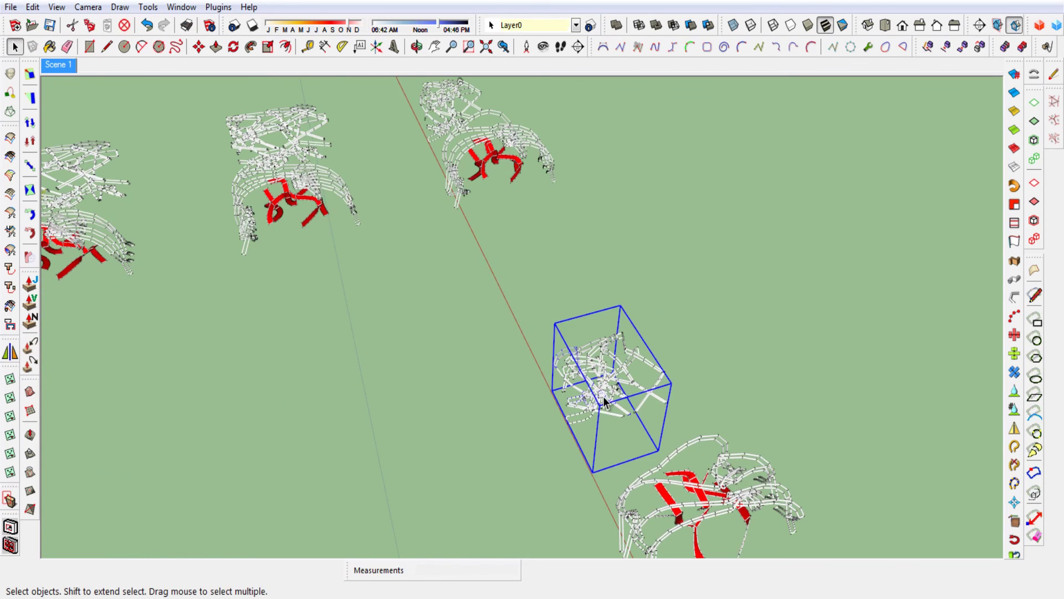
mouse_move(606, 397)
middle_down()
mouse_move(629, 463)
mouse_move(518, 361)
mouse_move(483, 366)
mouse_move(578, 338)
mouse_move(535, 304)
middle_up()
key(s)
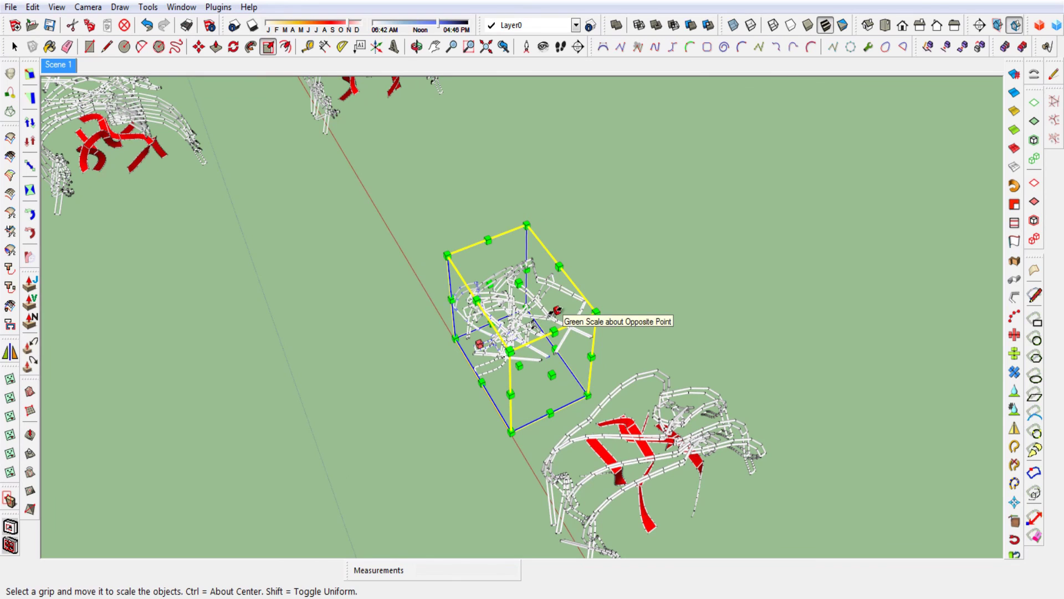
mouse_move(538, 302)
mouse_down()
mouse_move(658, 288)
mouse_move(726, 403)
mouse_up()
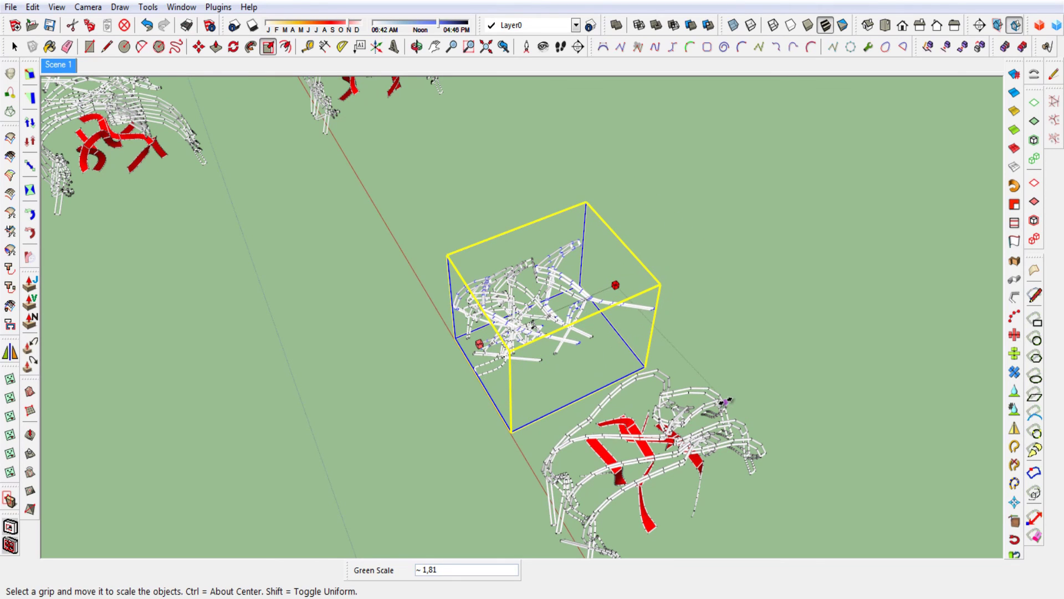
key(space)
click(750, 364)
Orbit and zoom out to view the stretched framework
key(o)
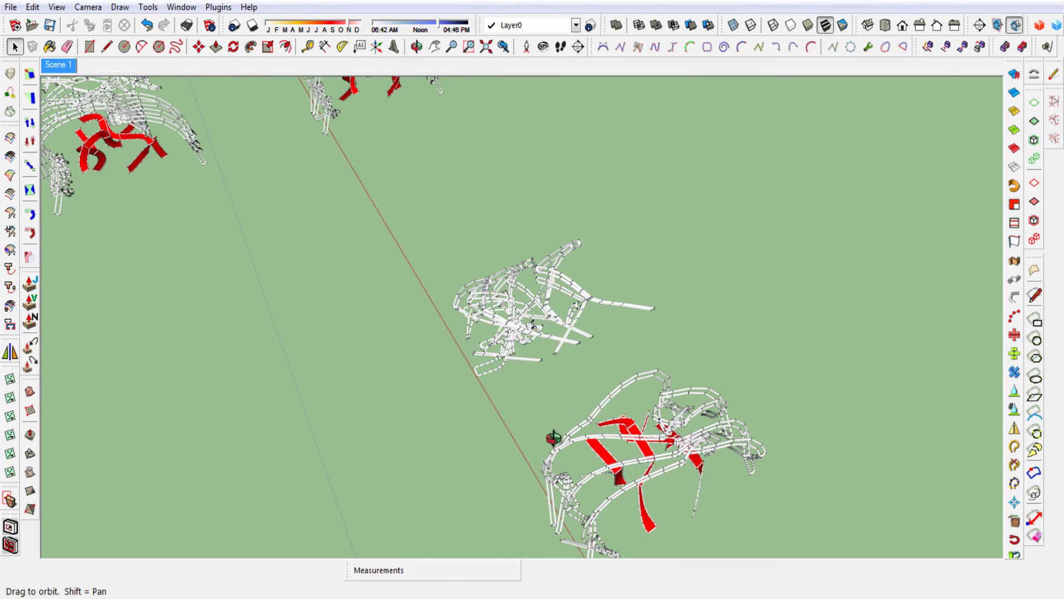
drag(554, 435, 647, 401)
key(space)
scroll(563, 320, down, 5)
Select both lower sculptures and move them by 0,10 m
scroll(553, 325, down, 1)
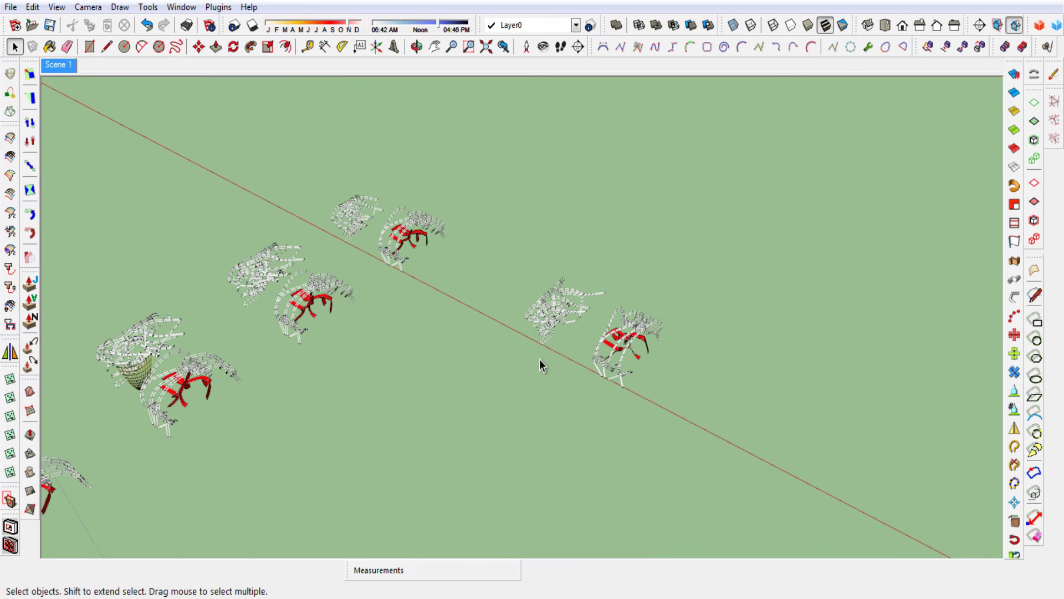
key(o)
mouse_move(547, 387)
mouse_down()
mouse_move(456, 391)
mouse_move(434, 404)
mouse_move(353, 402)
mouse_move(442, 414)
mouse_up()
key(space)
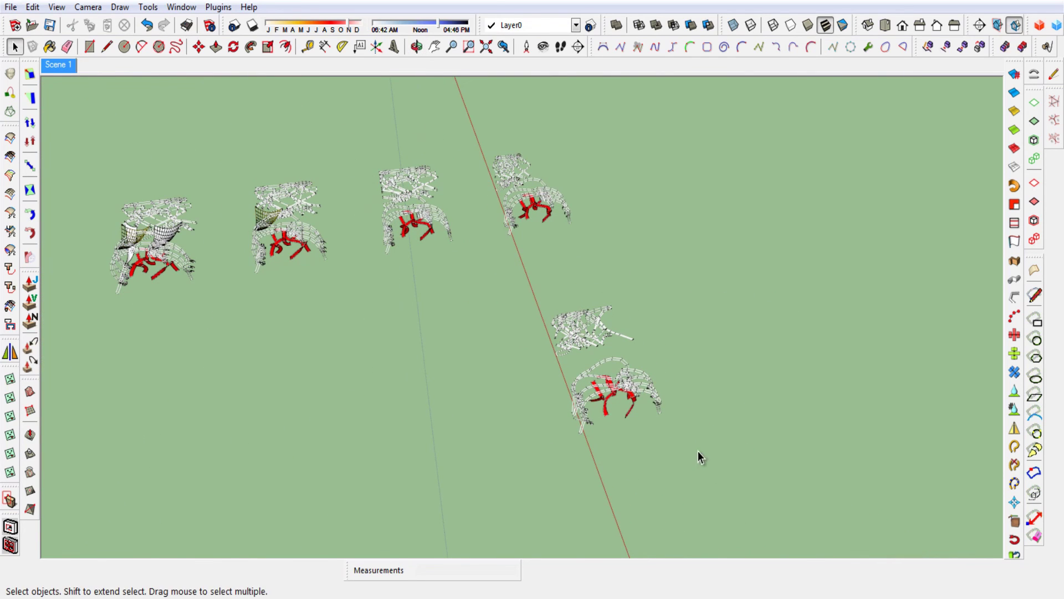
drag(526, 285, 527, 288)
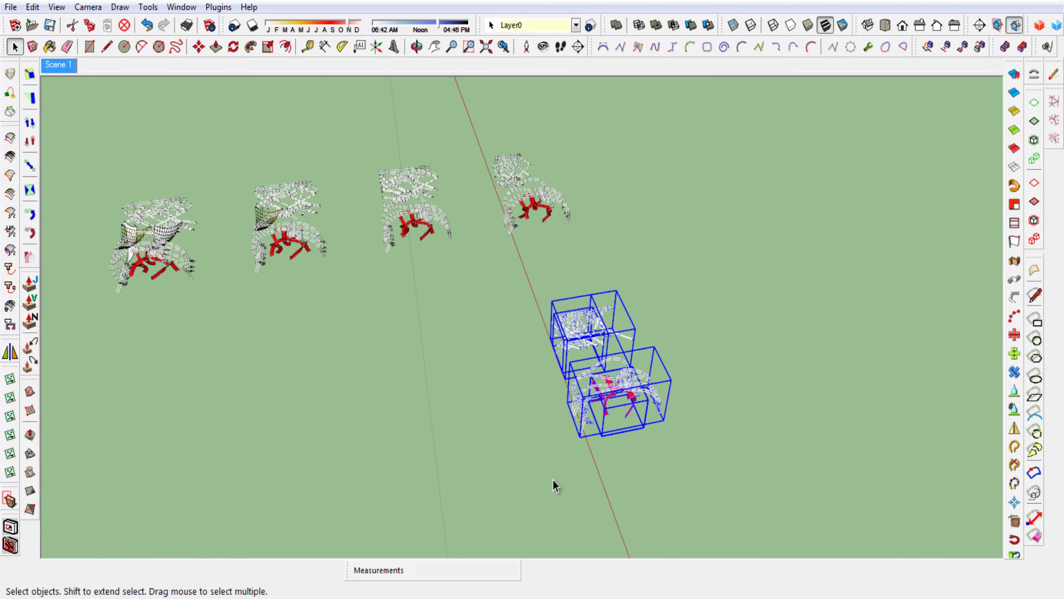
key(m)
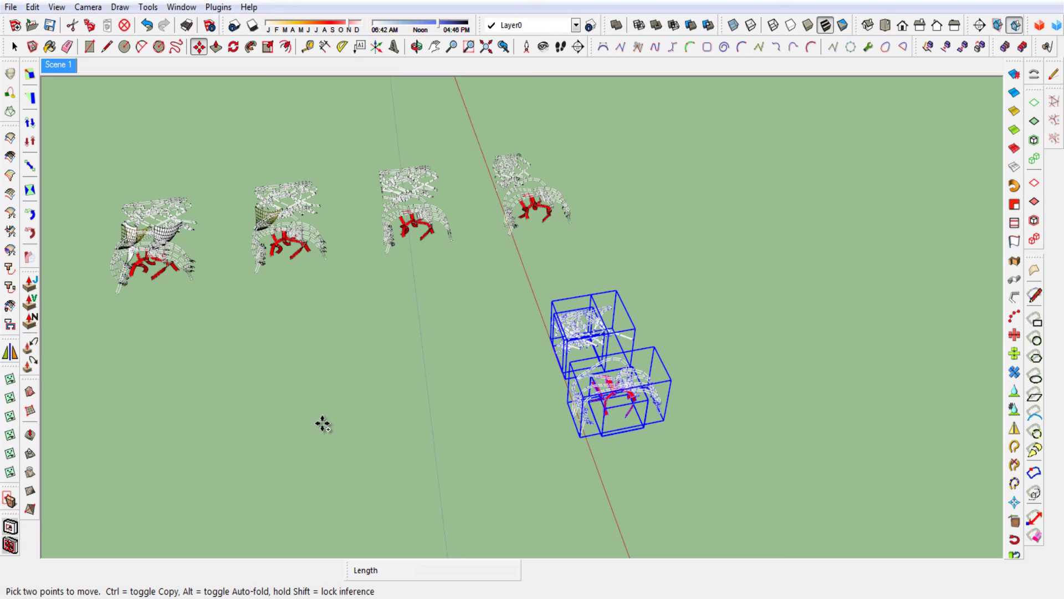
text(0,10)
key(Return)
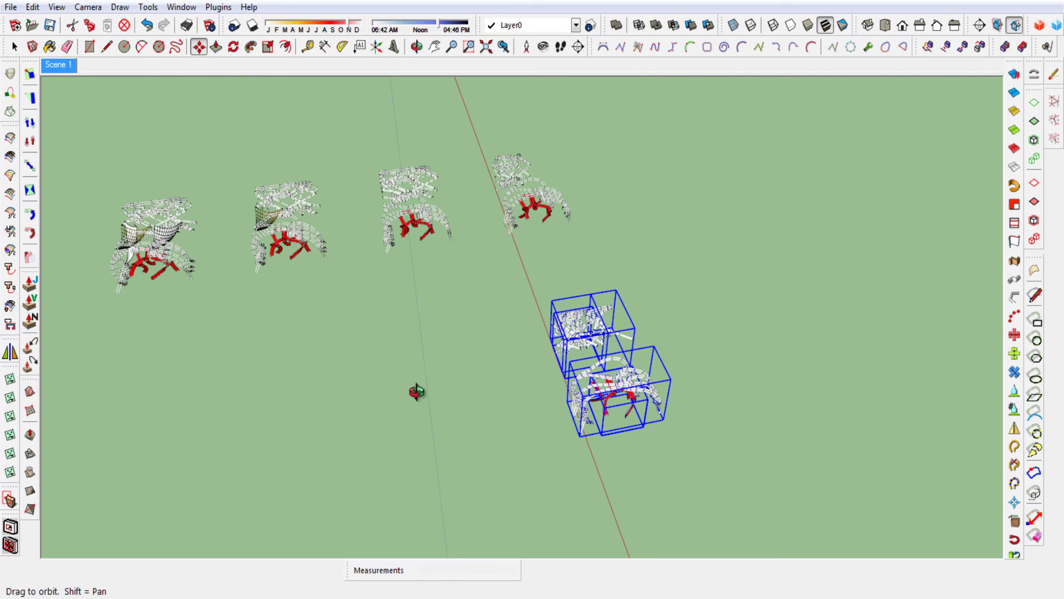
Copy the pair 80 m along the green axis, then move the copy back 40 m
middle_drag(417, 391, 424, 381)
click(422, 377)
text(80)
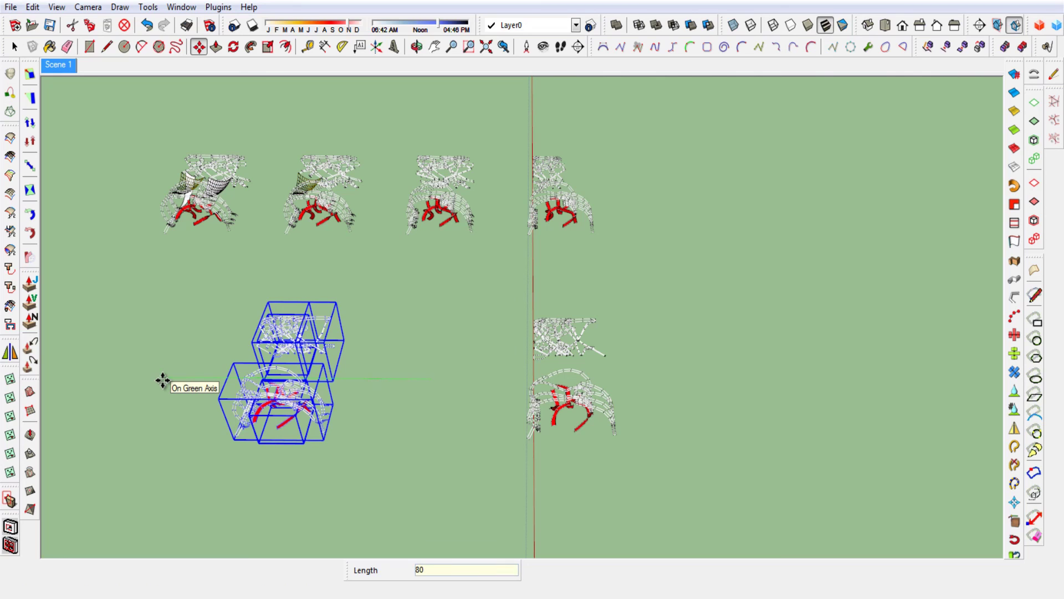
key(Return)
scroll(355, 360, down, 3)
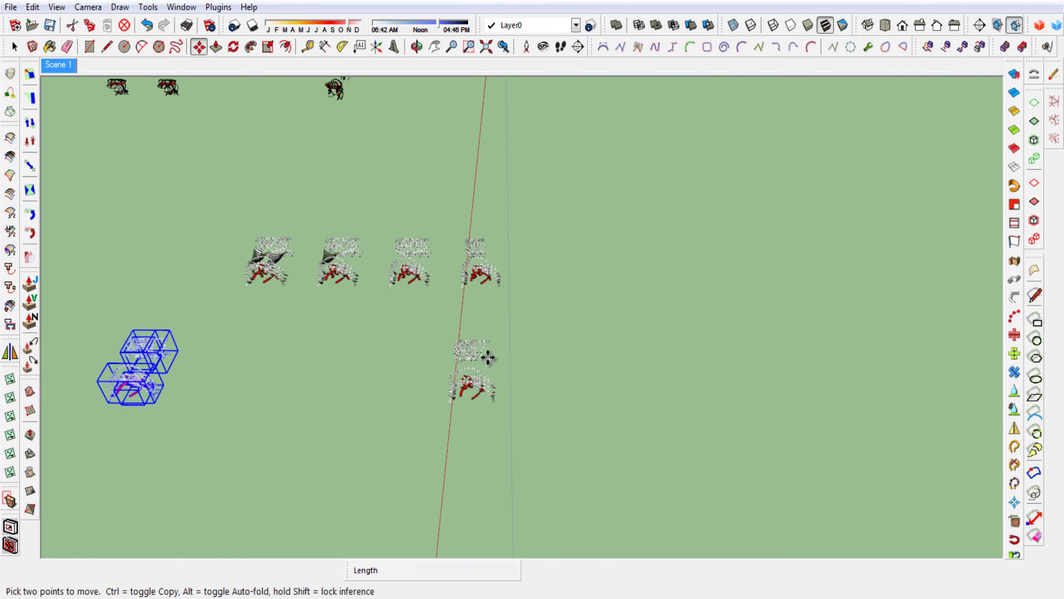
click(222, 385)
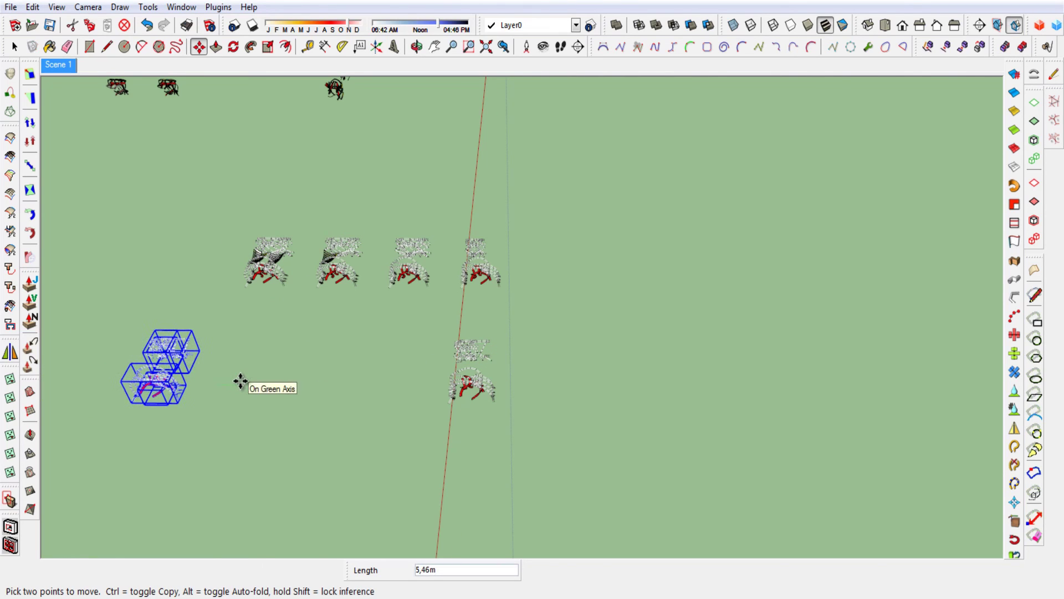
key(Return)
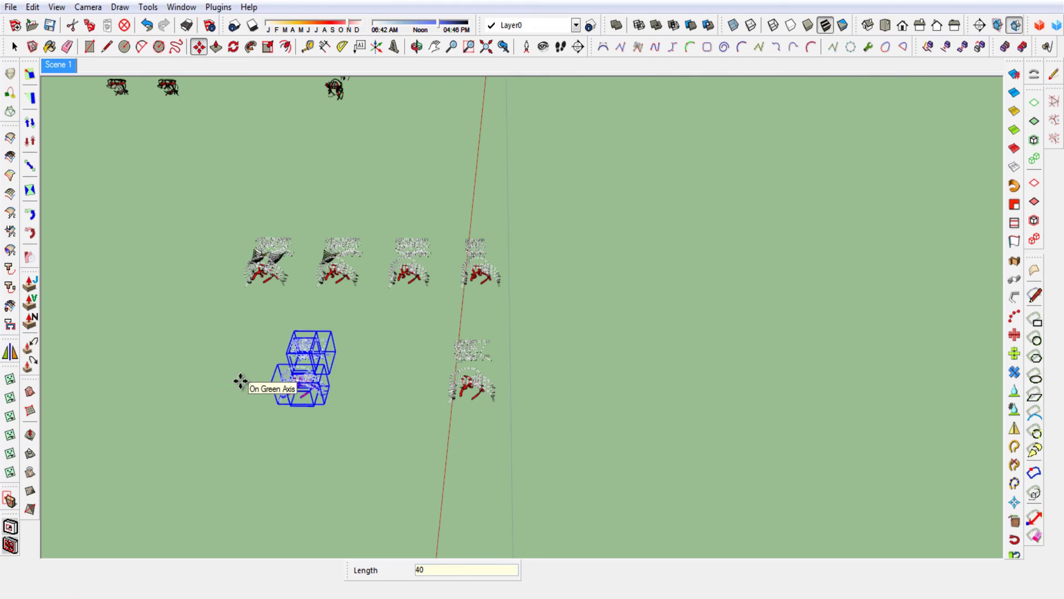
Zoom in on the sculptures and open the plain framework's group for editing
key(space)
click(238, 378)
mouse_move(300, 399)
middle_down()
mouse_move(521, 363)
mouse_move(596, 397)
middle_up()
scroll(521, 363, up, 3)
scroll(521, 363, up, 2)
scroll(521, 363, up, 2)
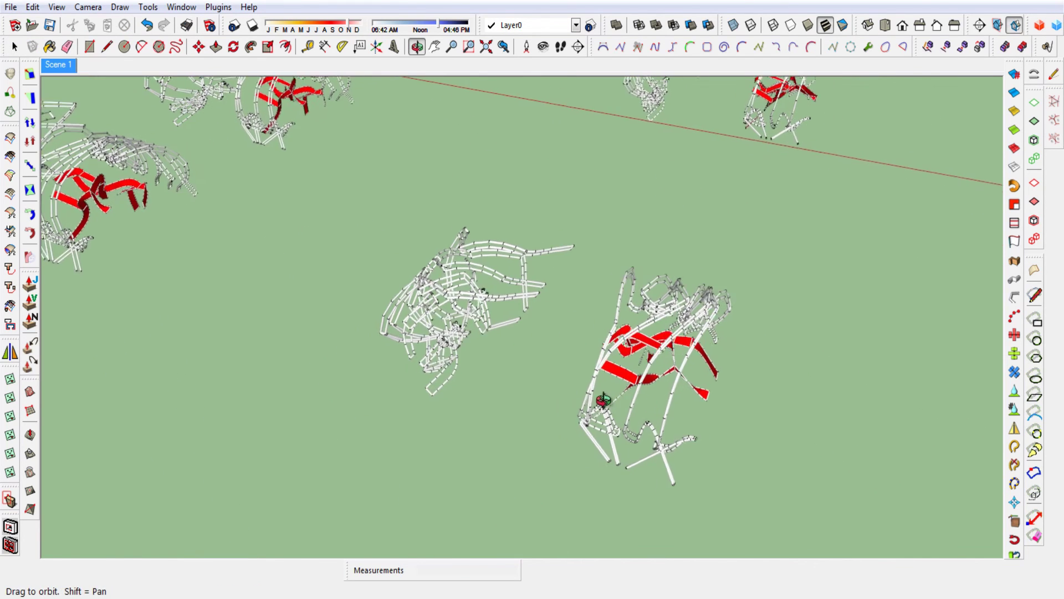
scroll(418, 327, up, 2)
scroll(418, 327, up, 3)
mouse_move(419, 327)
middle_down()
mouse_move(368, 373)
mouse_move(297, 404)
middle_up()
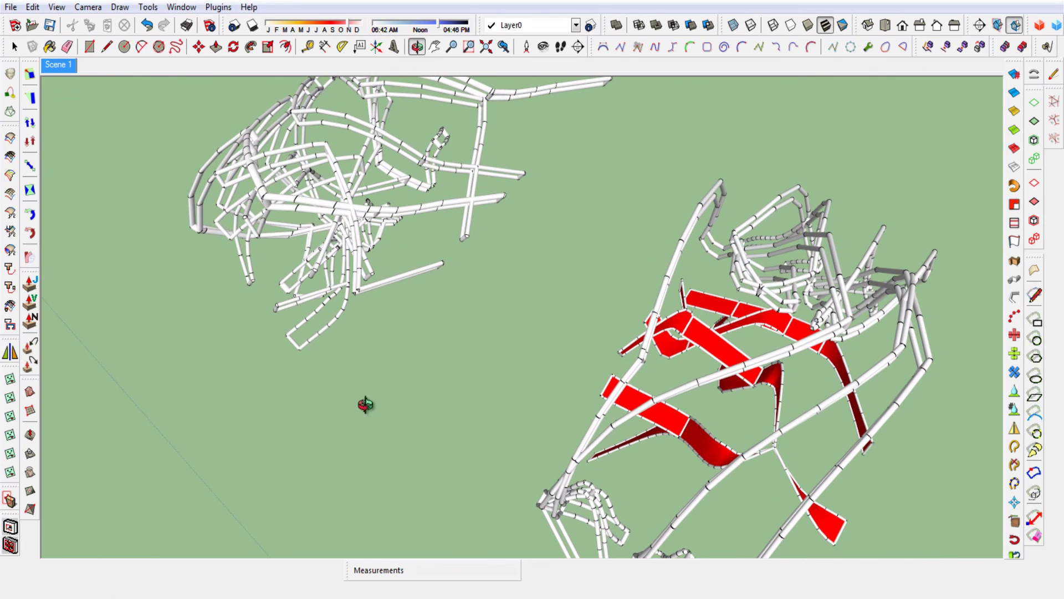
double_click(393, 280)
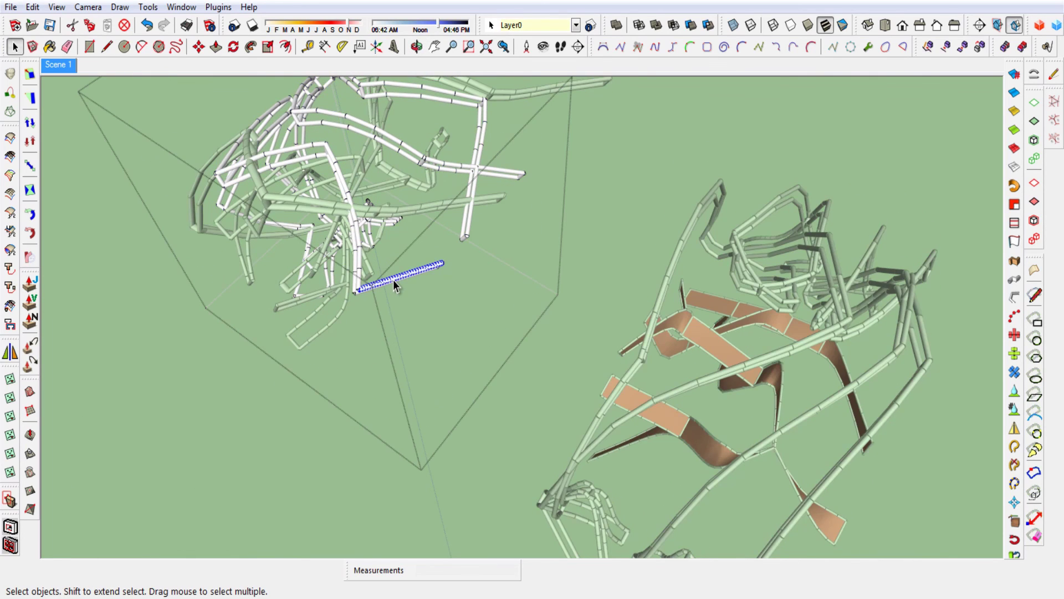
Delete the loose long straight tube inside the framework group
scroll(393, 280, up, 2)
scroll(392, 280, up, 1)
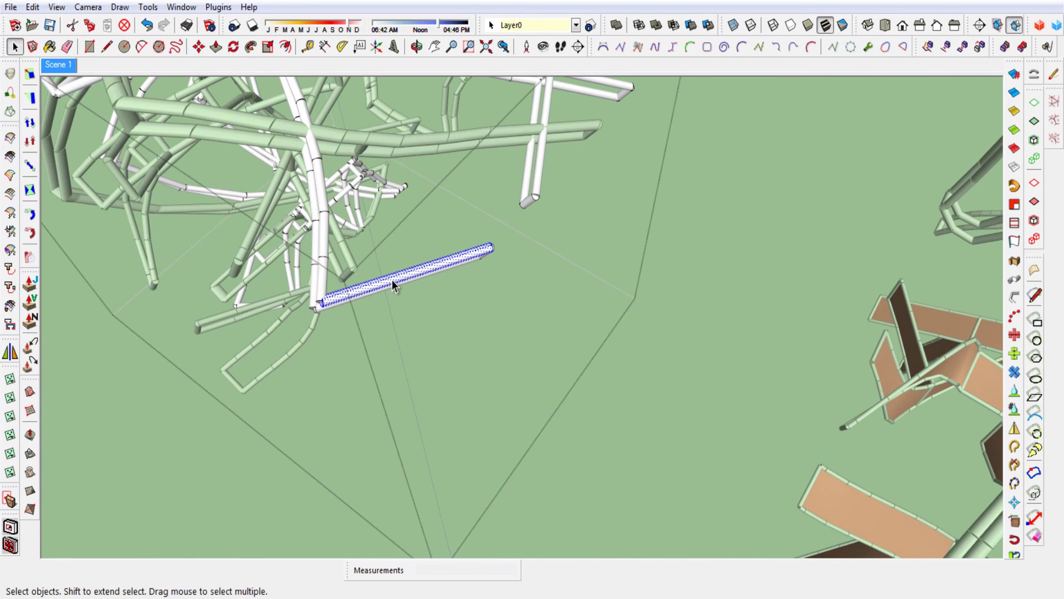
click(400, 275)
click(407, 276)
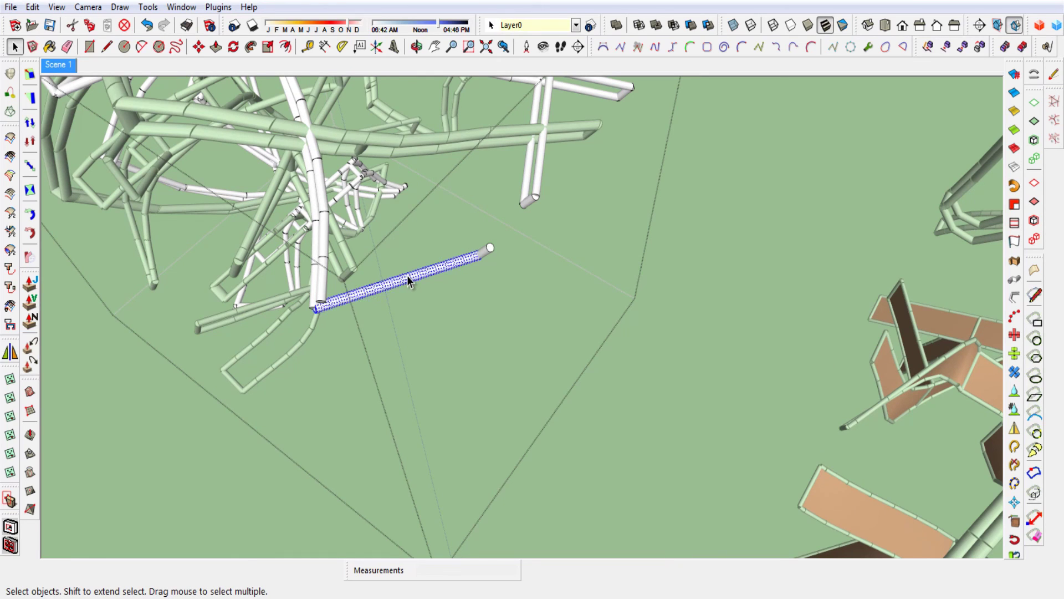
key(Delete)
Move the short tube stub 2 m, then snap it onto the thick tube's endpoint
drag(408, 273, 504, 234)
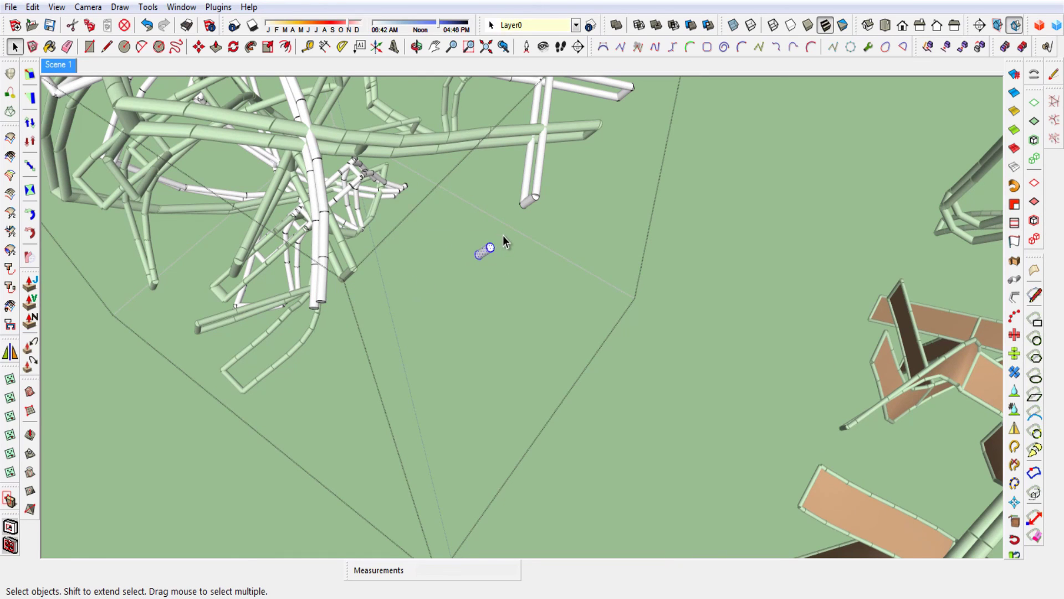
key(m)
click(490, 251)
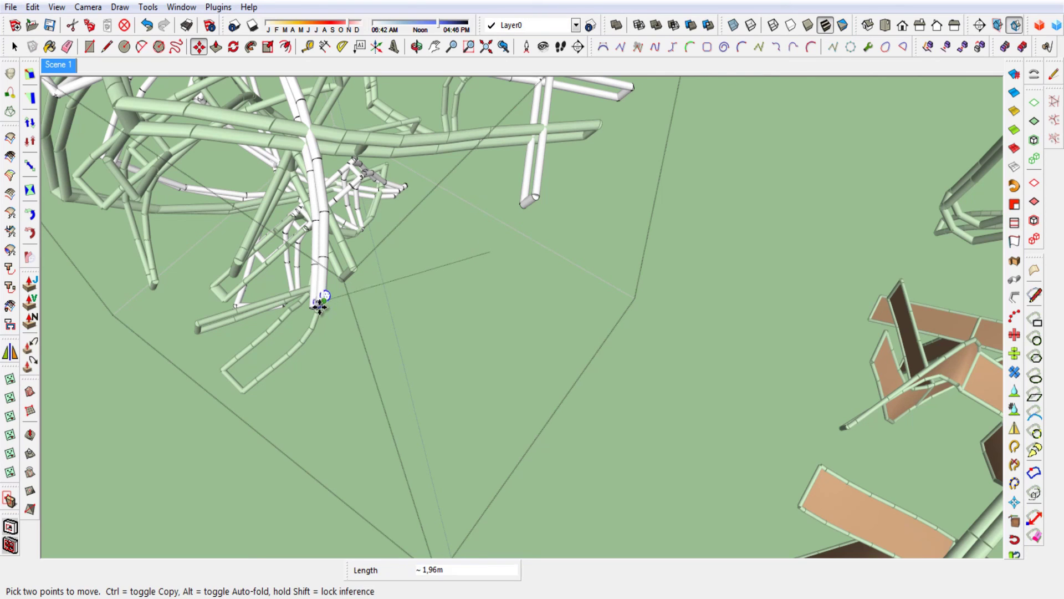
scroll(318, 306, up, 1)
scroll(319, 310, up, 1)
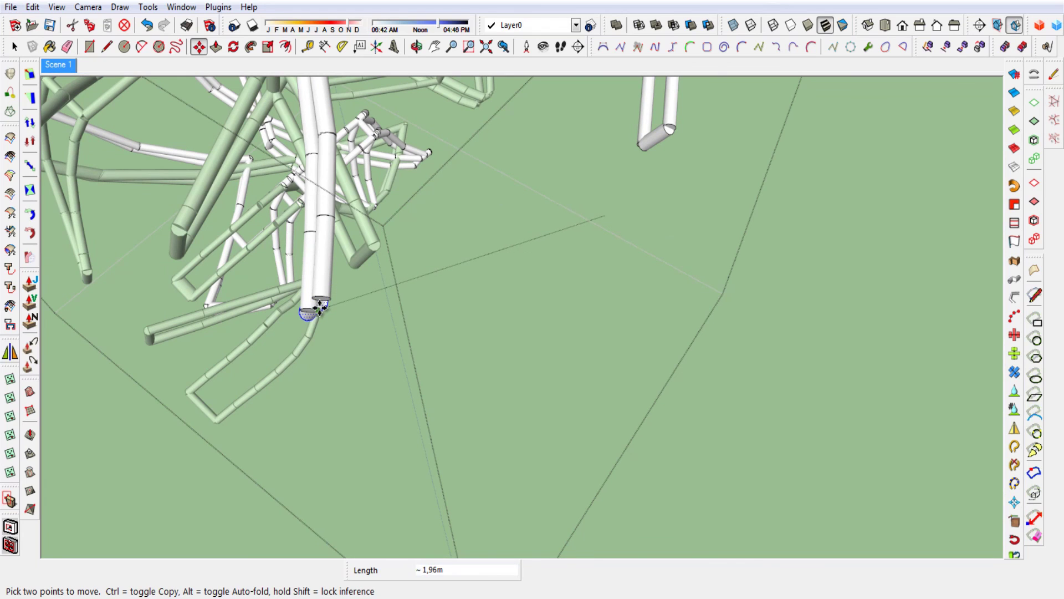
text(2)
key(Return)
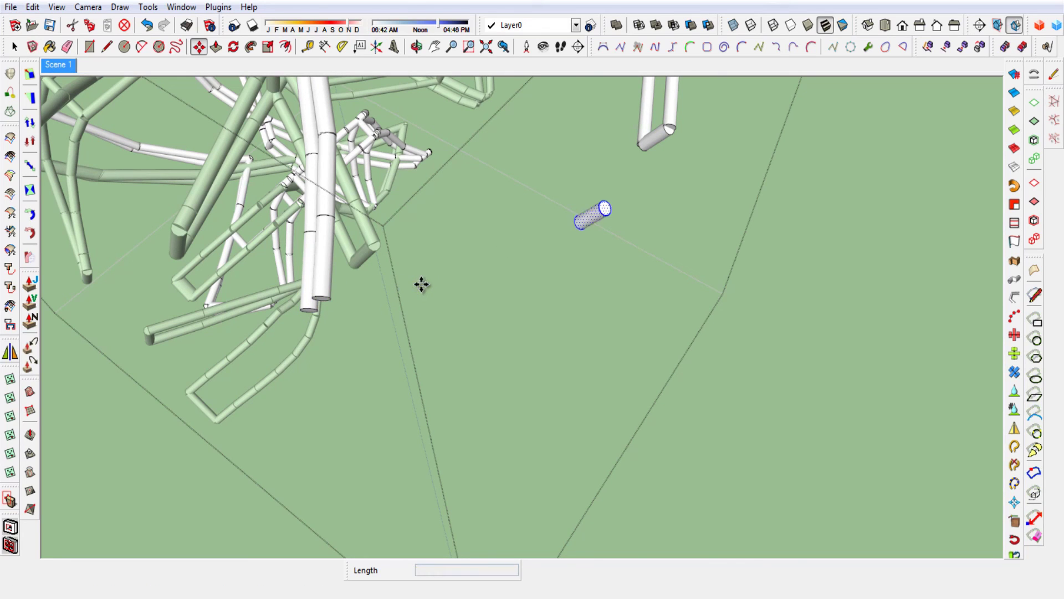
click(603, 208)
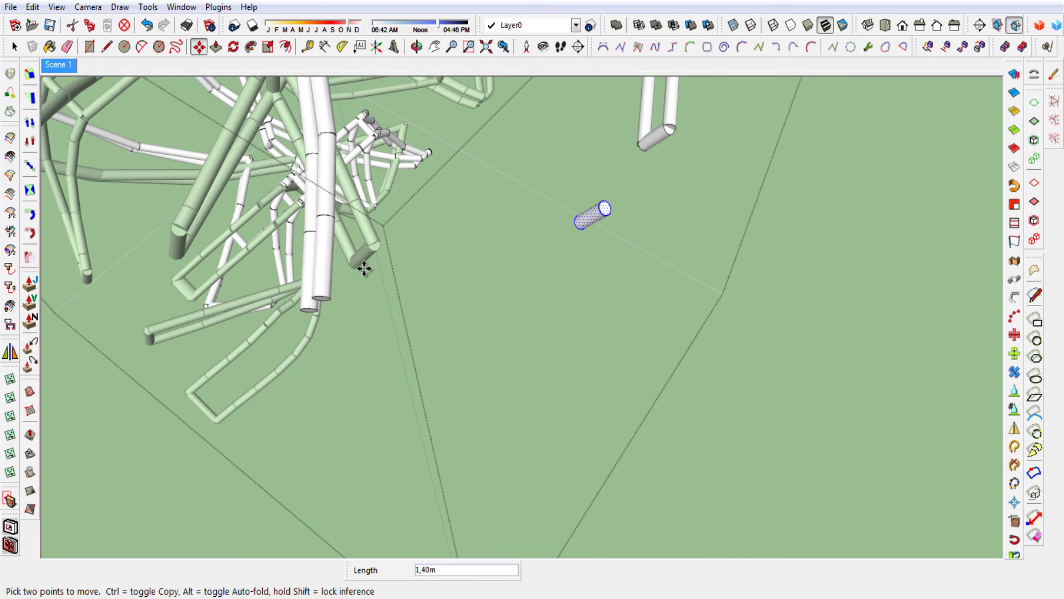
click(319, 298)
key(space)
scroll(281, 261, down, 3)
Orbit, zoom and pan across the rows of tube sculptures
scroll(327, 303, down, 3)
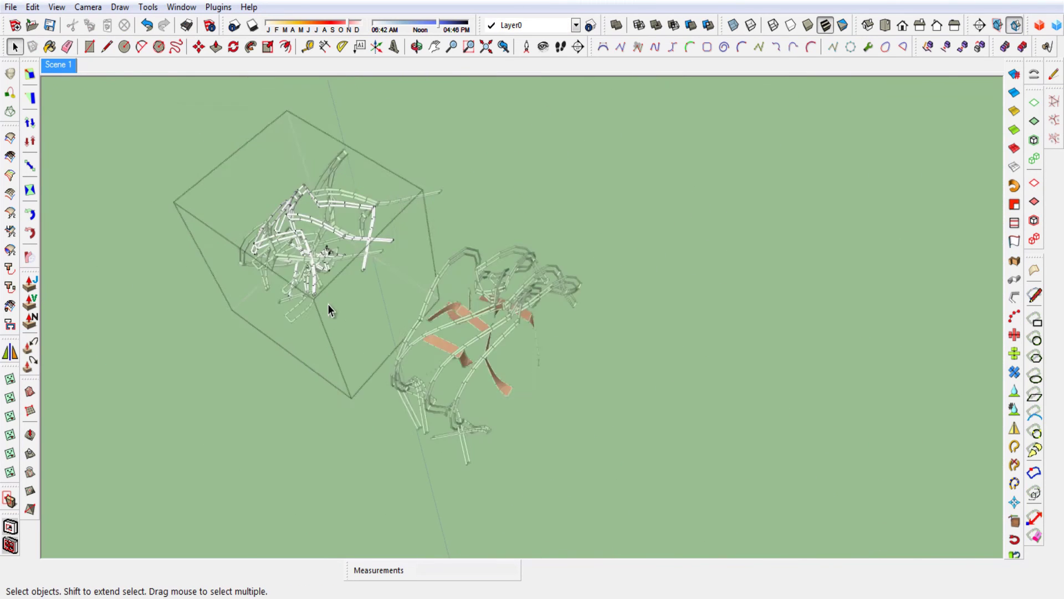
scroll(332, 360, down, 2)
mouse_move(337, 413)
middle_down()
mouse_move(338, 357)
mouse_move(541, 268)
middle_up()
scroll(497, 285, up, 4)
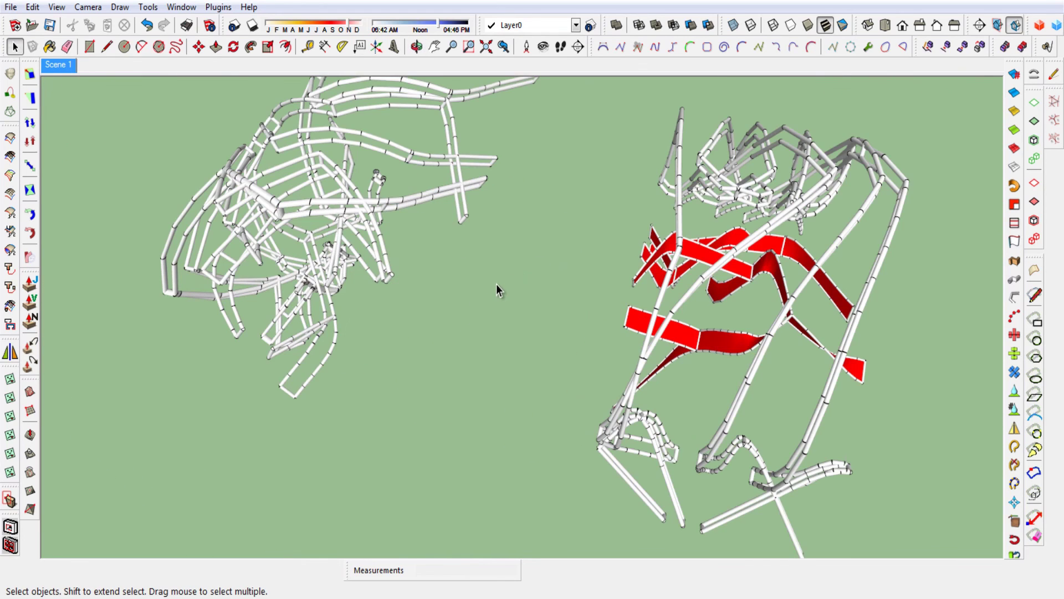
scroll(497, 289, down, 2)
scroll(491, 302, down, 2)
scroll(492, 301, down, 3)
shift+middle_drag(470, 324, 630, 385)
key(space)
Orbit lower and zoom in on the bare and red-sailed central frameworks
scroll(262, 245, up, 2)
scroll(265, 242, up, 2)
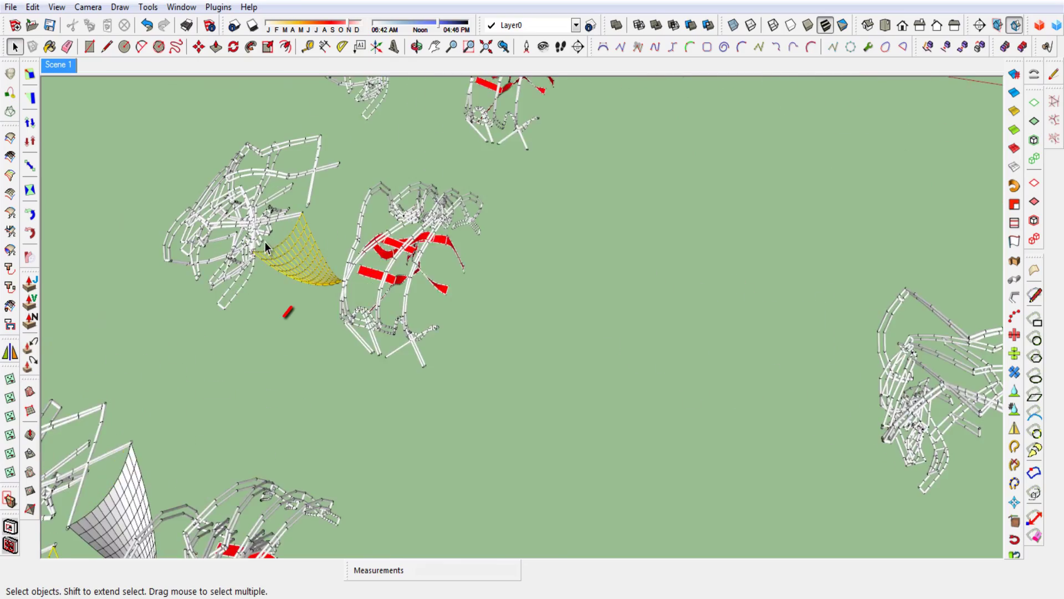
middle_drag(265, 241, 300, 288)
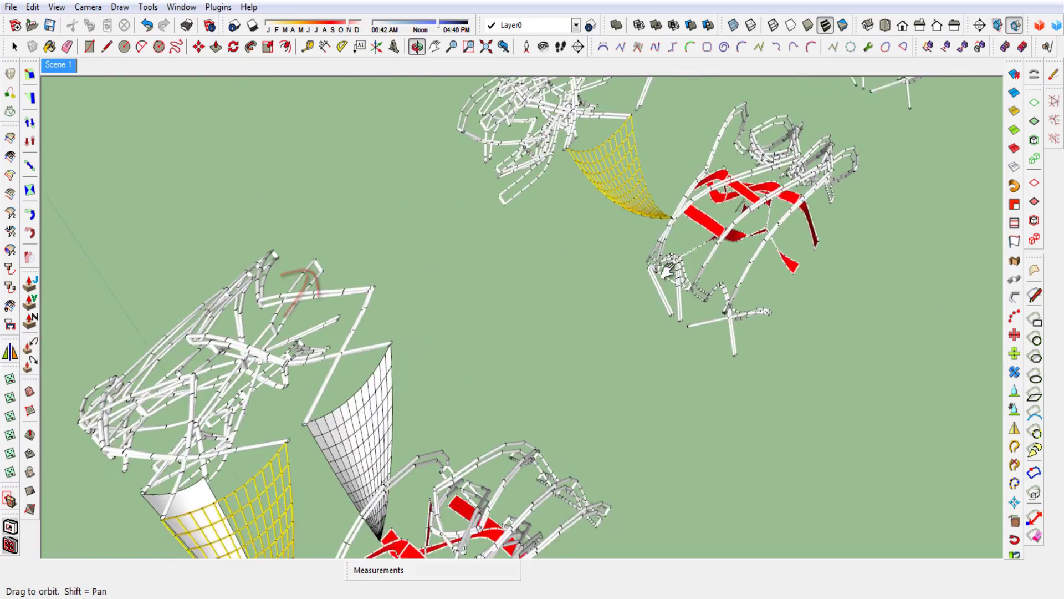
mouse_move(667, 270)
middle_down()
mouse_move(416, 355)
mouse_move(543, 258)
mouse_move(273, 341)
middle_up()
scroll(271, 342, down, 3)
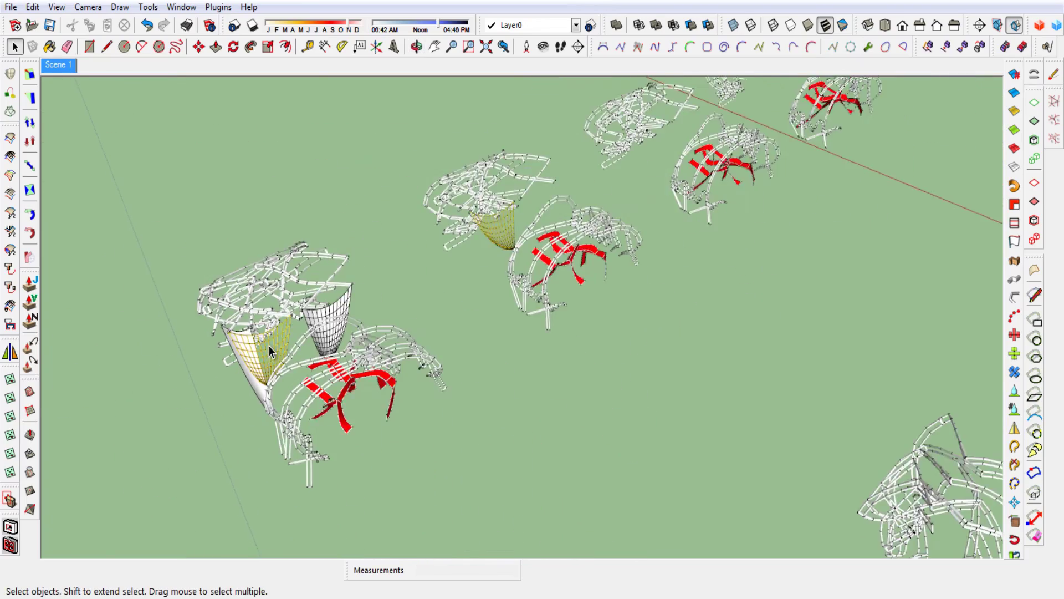
scroll(269, 345, down, 3)
mouse_move(655, 399)
middle_down()
mouse_move(489, 294)
mouse_move(467, 354)
mouse_move(606, 366)
mouse_move(613, 416)
mouse_move(556, 411)
middle_up()
scroll(606, 366, up, 3)
scroll(632, 350, up, 3)
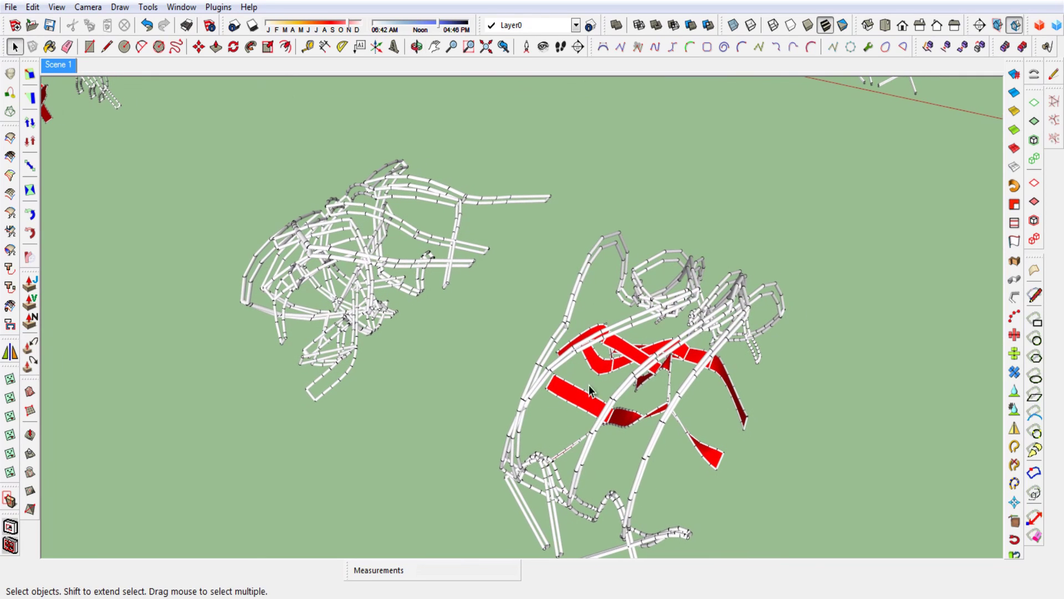
With the catenary Wire Tool, hang a short sagging curve between two tube ends of the bare frame
click(1049, 50)
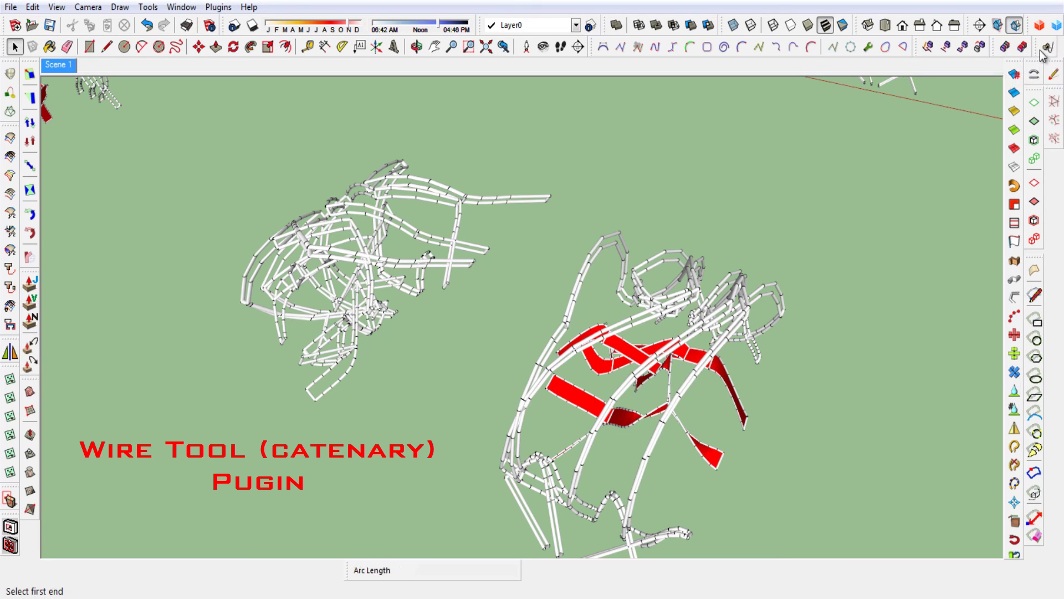
mouse_move(329, 456)
middle_down()
mouse_move(373, 469)
mouse_move(376, 507)
middle_up()
scroll(387, 379, up, 5)
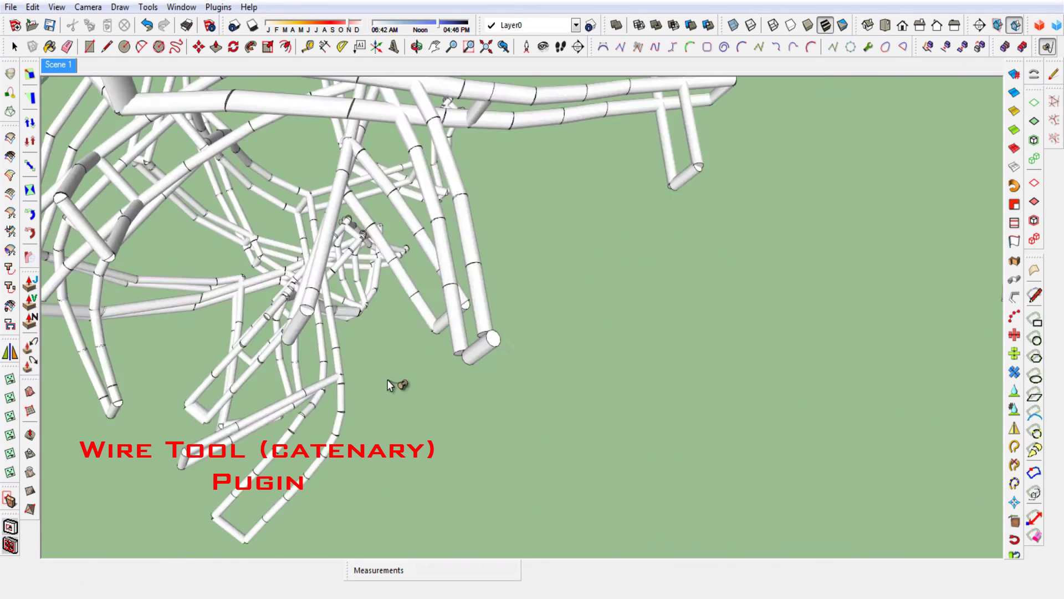
scroll(392, 386, down, 4)
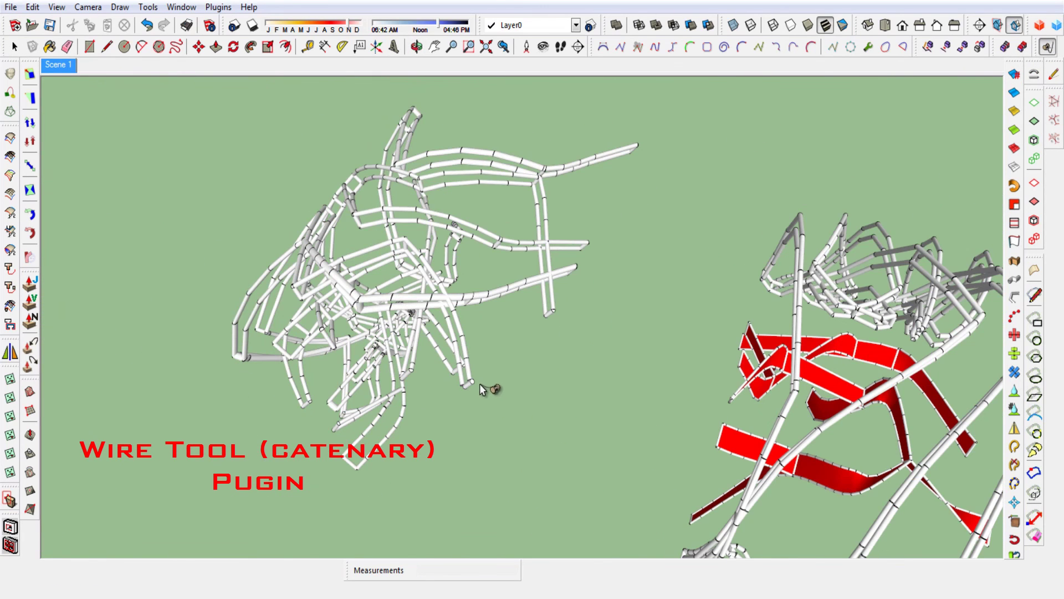
click(476, 383)
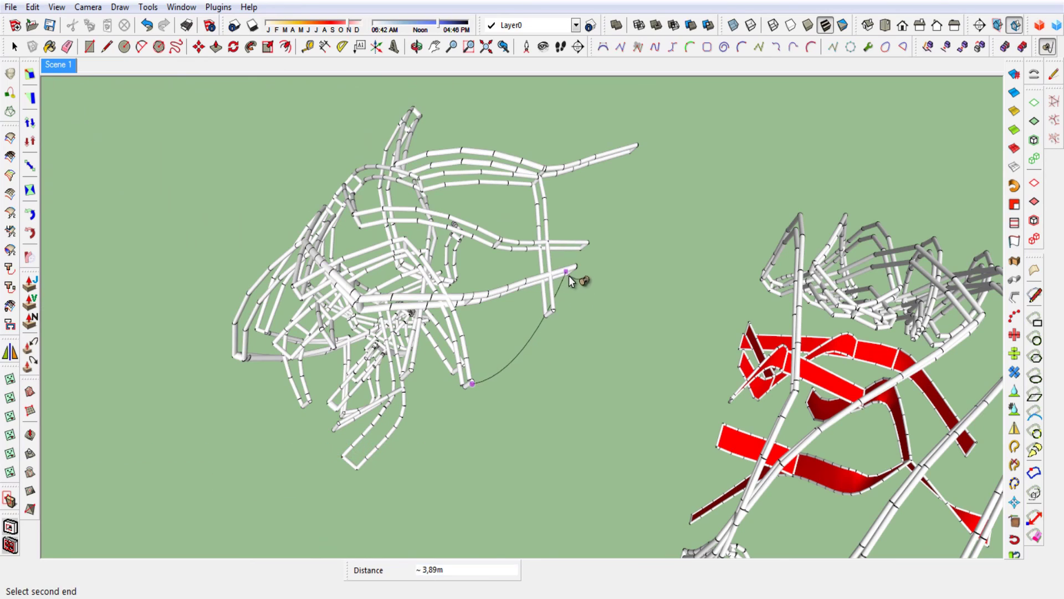
mouse_move(569, 275)
middle_down()
mouse_move(466, 289)
mouse_move(404, 281)
mouse_move(606, 218)
mouse_move(689, 230)
mouse_move(624, 342)
mouse_move(575, 292)
mouse_move(576, 277)
middle_up()
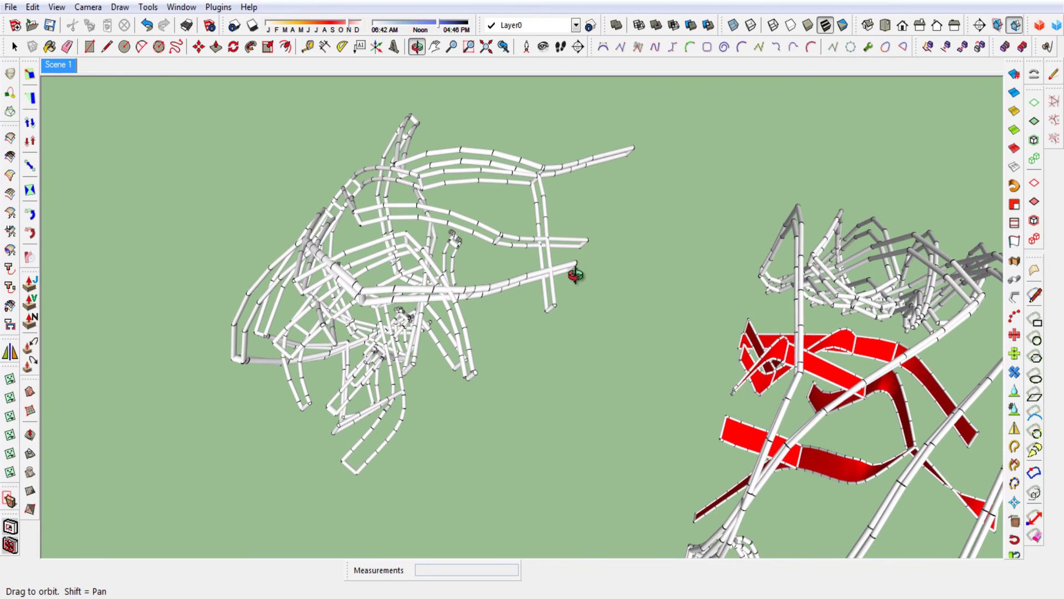
click(545, 311)
scroll(535, 305, down, 3)
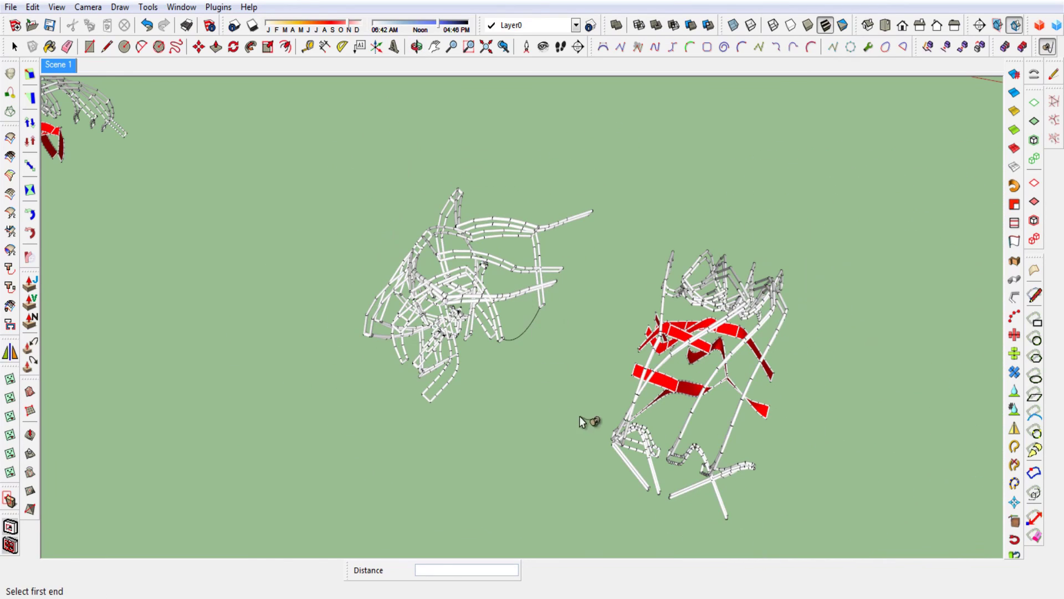
scroll(546, 315, up, 2)
Hang two long catenary curves from the bare frame down to the red-sailed frame
click(544, 308)
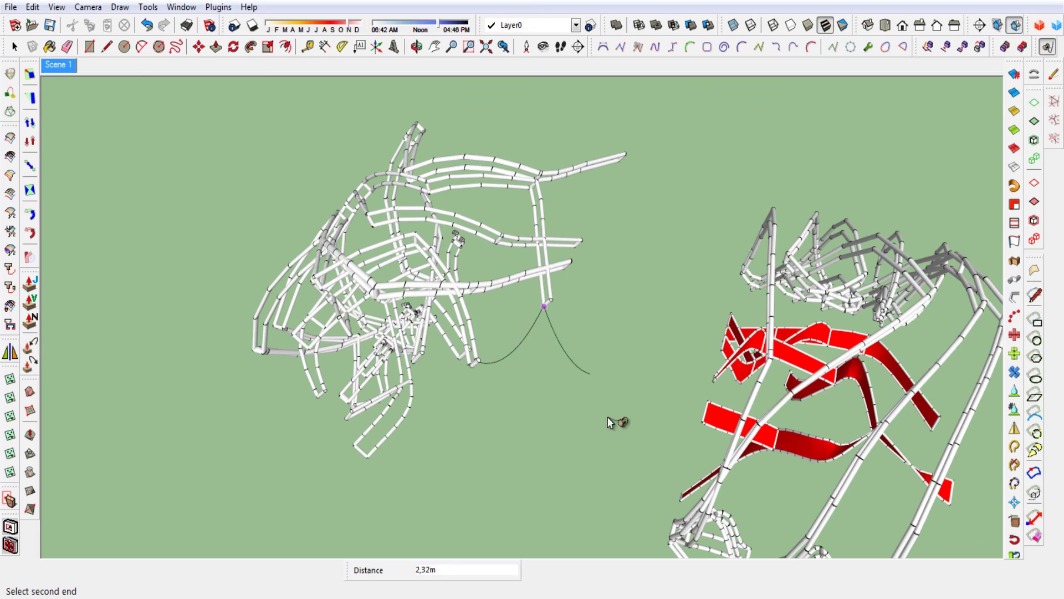
middle_drag(737, 413, 713, 407)
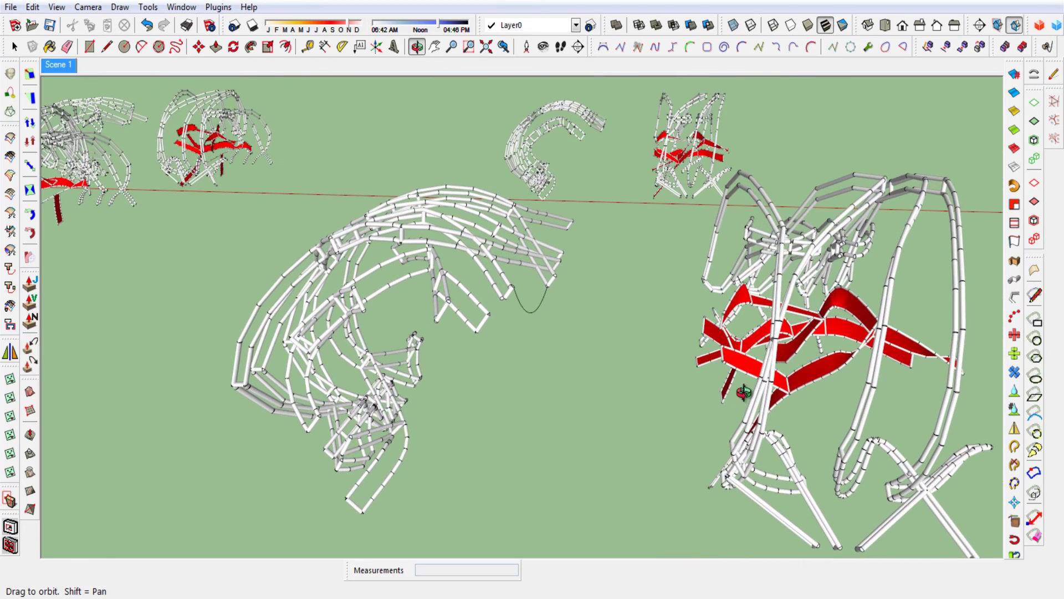
click(726, 414)
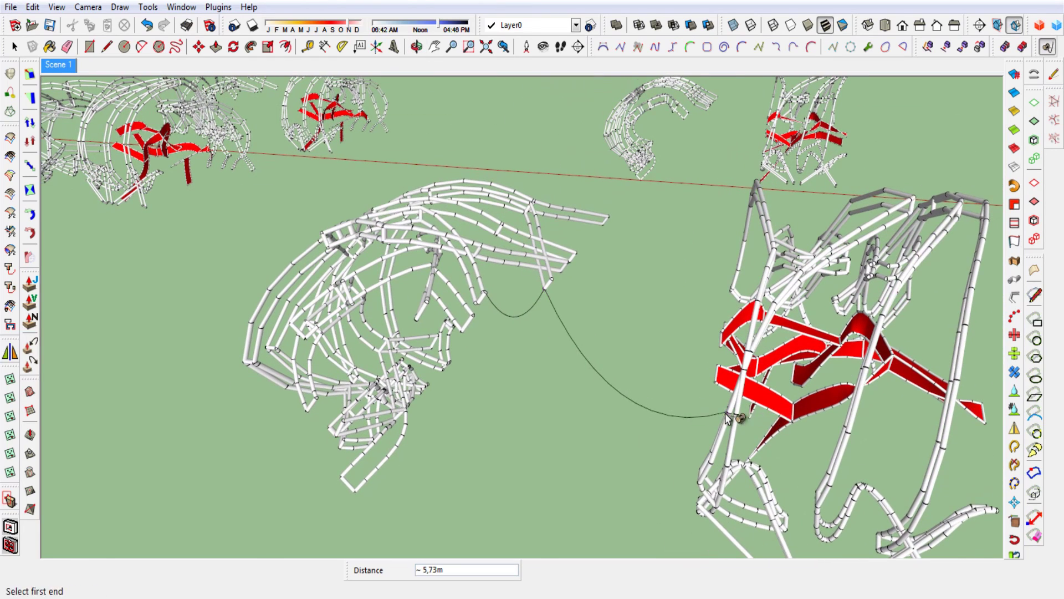
click(721, 414)
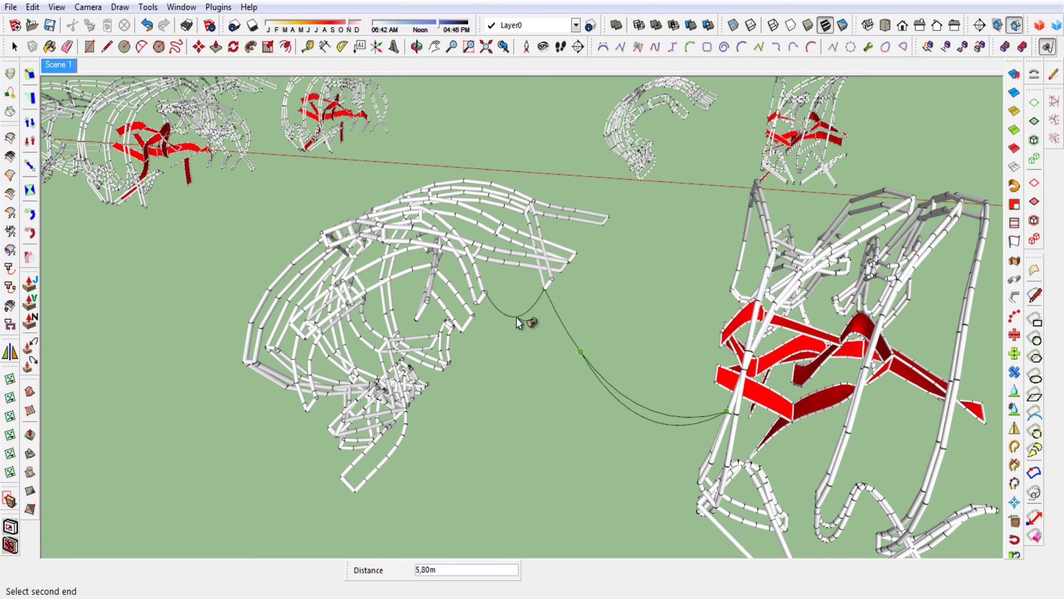
click(488, 300)
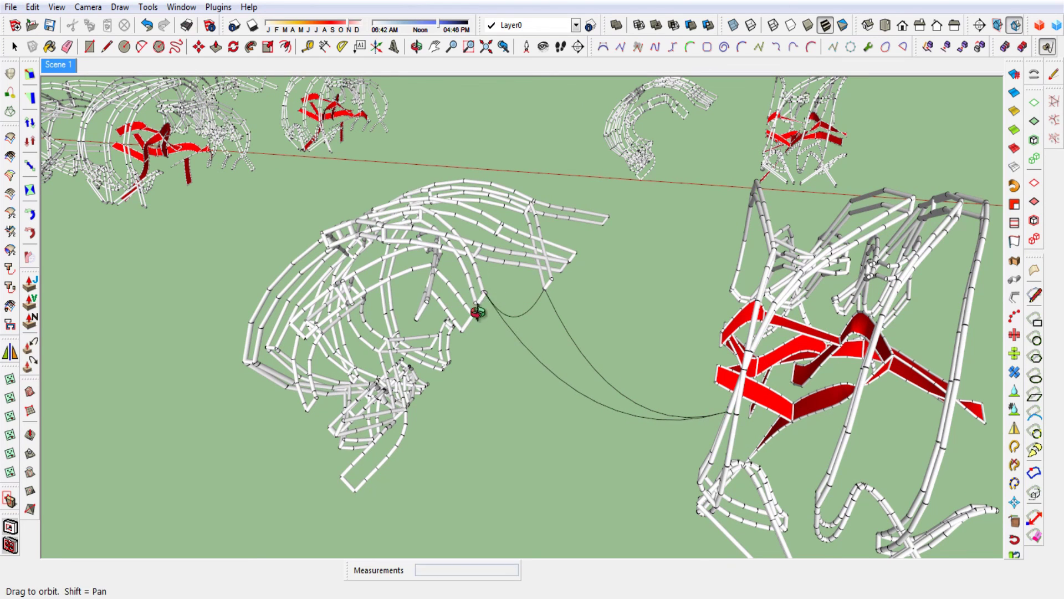
mouse_move(475, 309)
middle_down()
mouse_move(451, 333)
mouse_move(380, 320)
mouse_move(368, 345)
middle_up()
key(space)
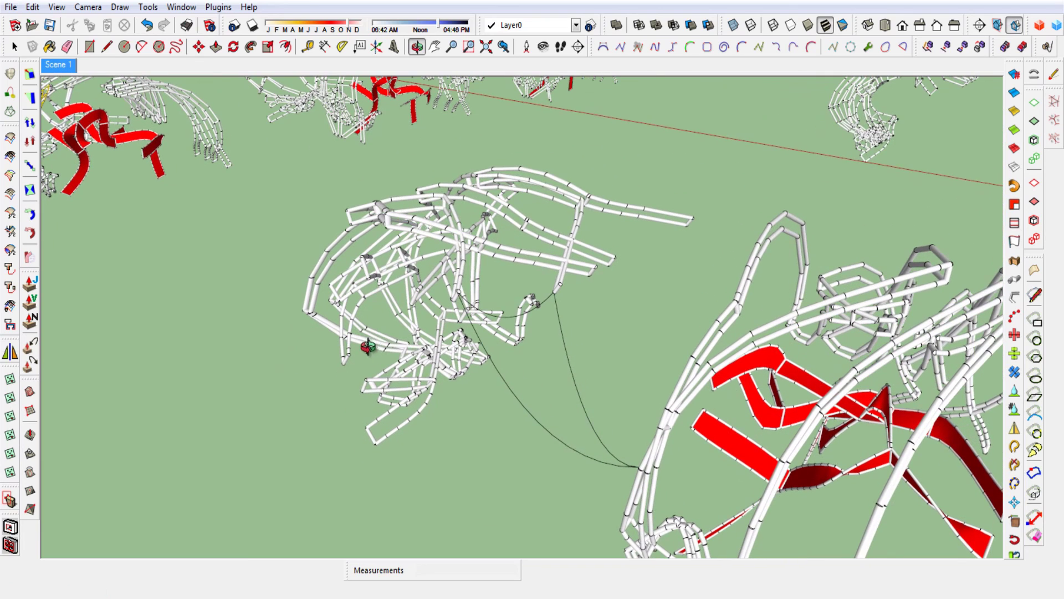
Extrude Edges by Rails: short curve as profile, the two long curves as rails; erase the guide curves
click(10, 139)
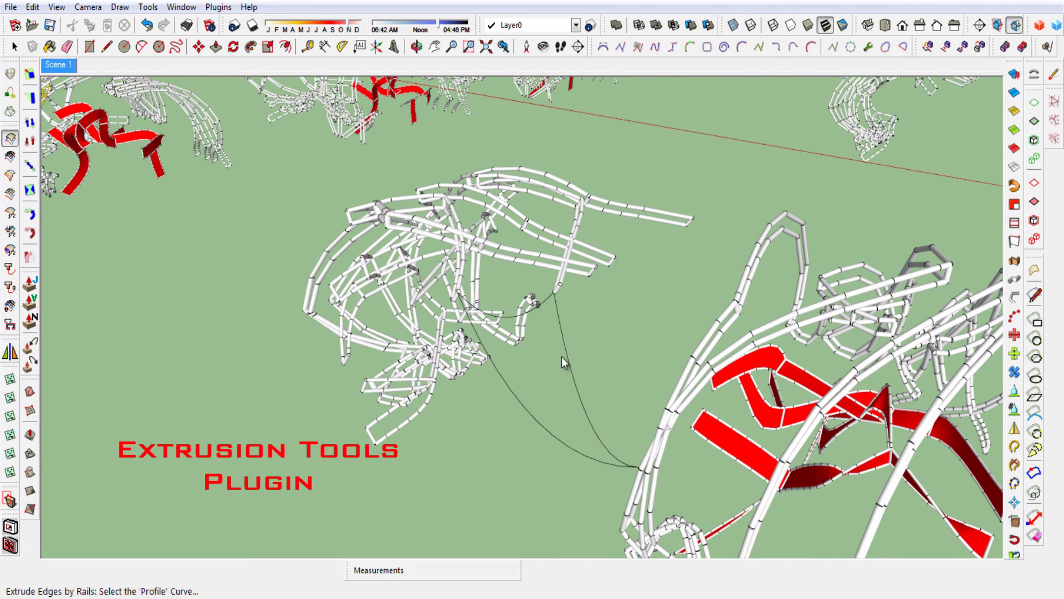
click(539, 304)
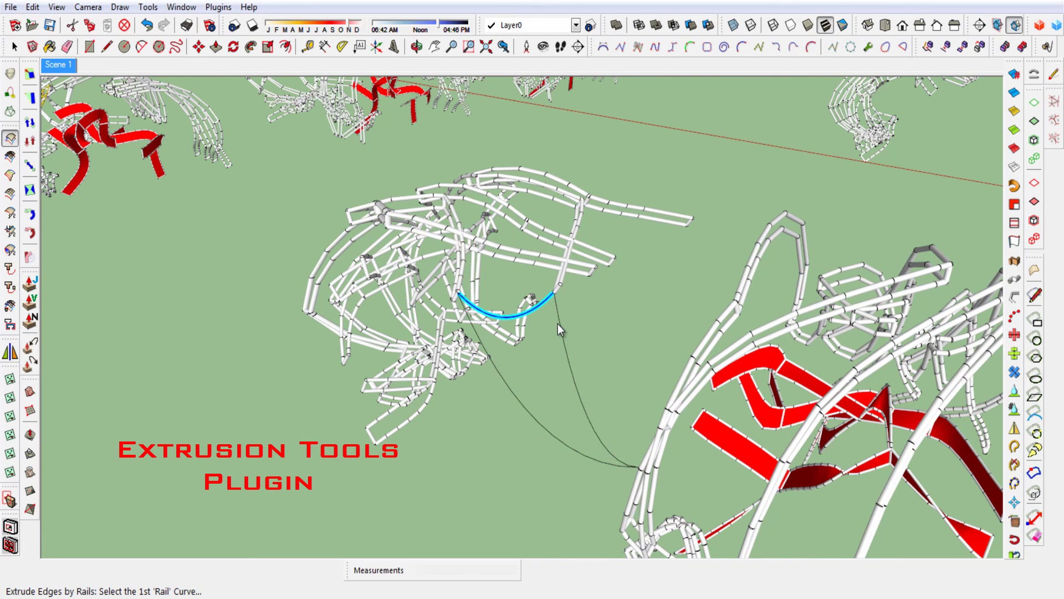
click(558, 322)
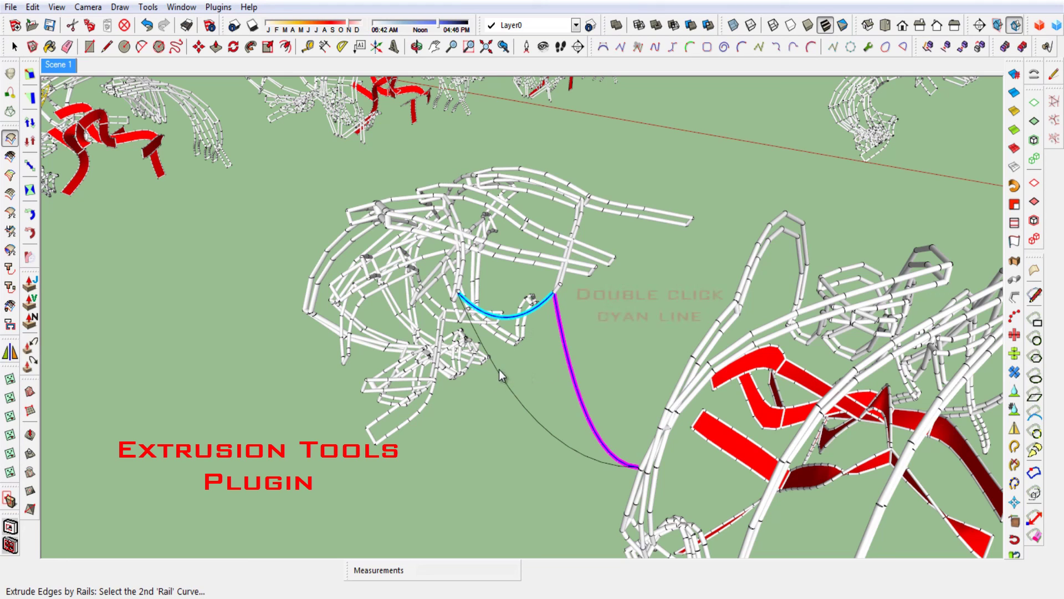
click(498, 370)
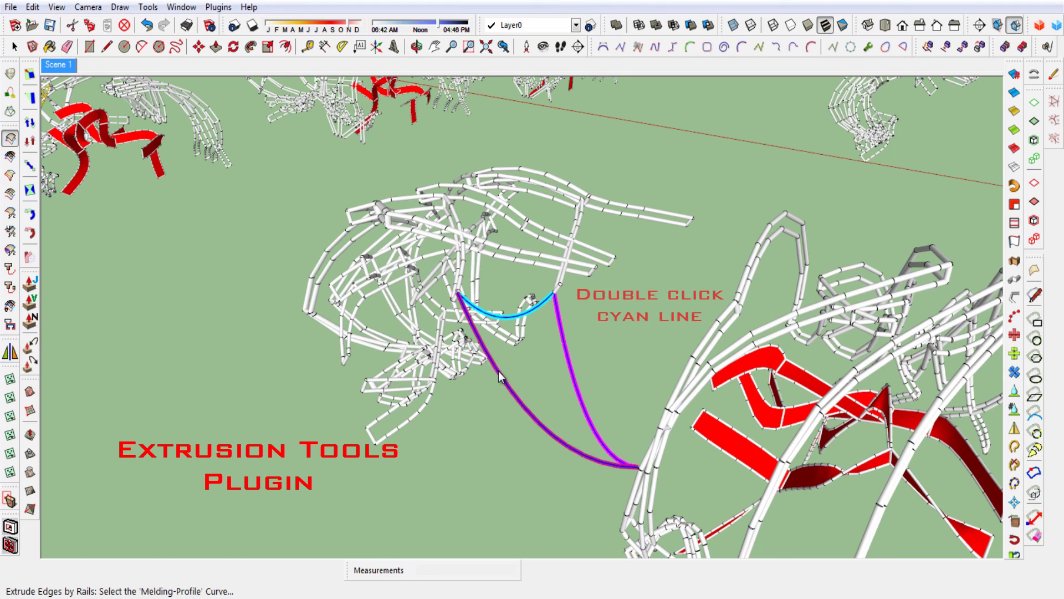
double_click(538, 305)
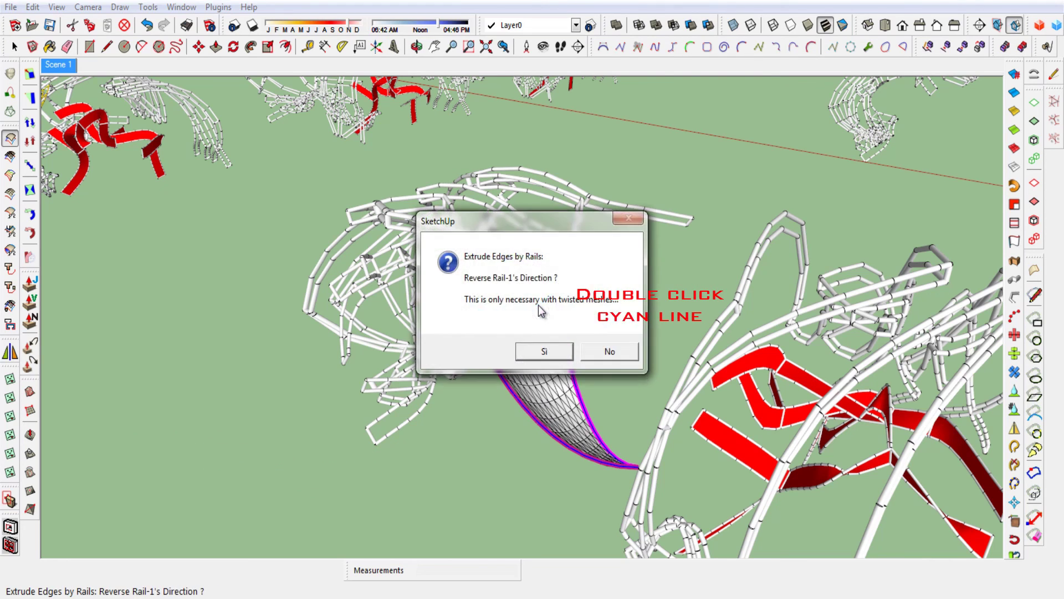
click(610, 352)
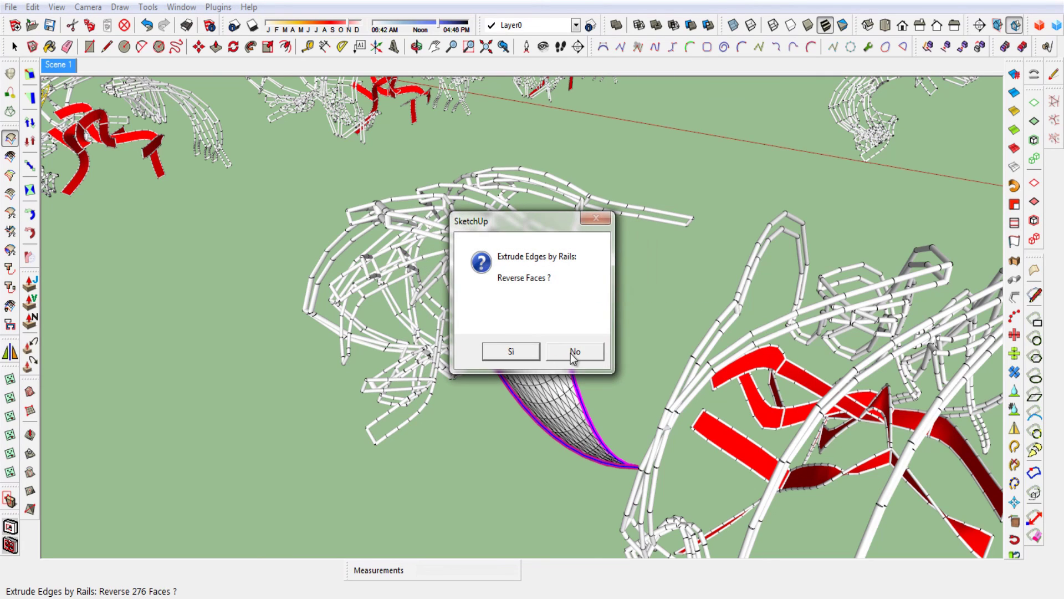
click(573, 354)
click(532, 357)
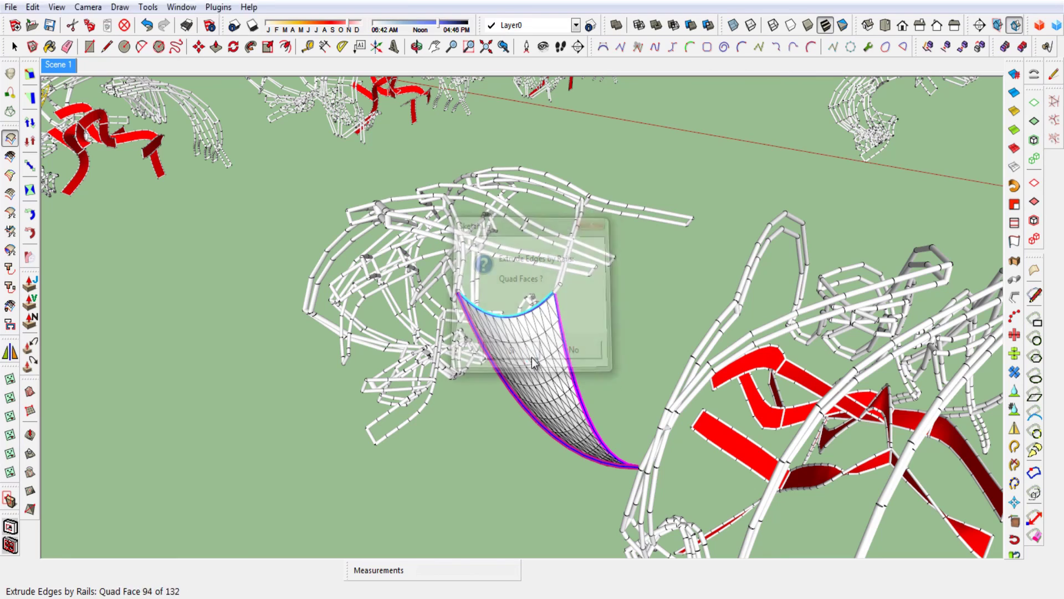
click(531, 357)
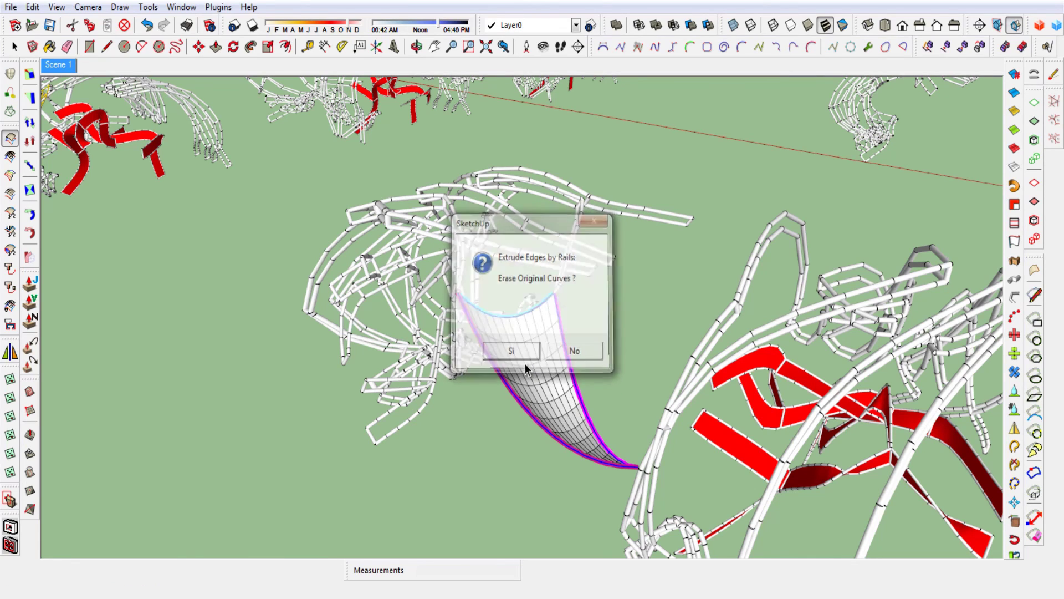
Explode the surface group and delete its faces, leaving a selected net of mesh edges
mouse_move(513, 435)
middle_down()
mouse_move(642, 492)
mouse_move(461, 359)
mouse_move(418, 404)
mouse_move(421, 357)
middle_up()
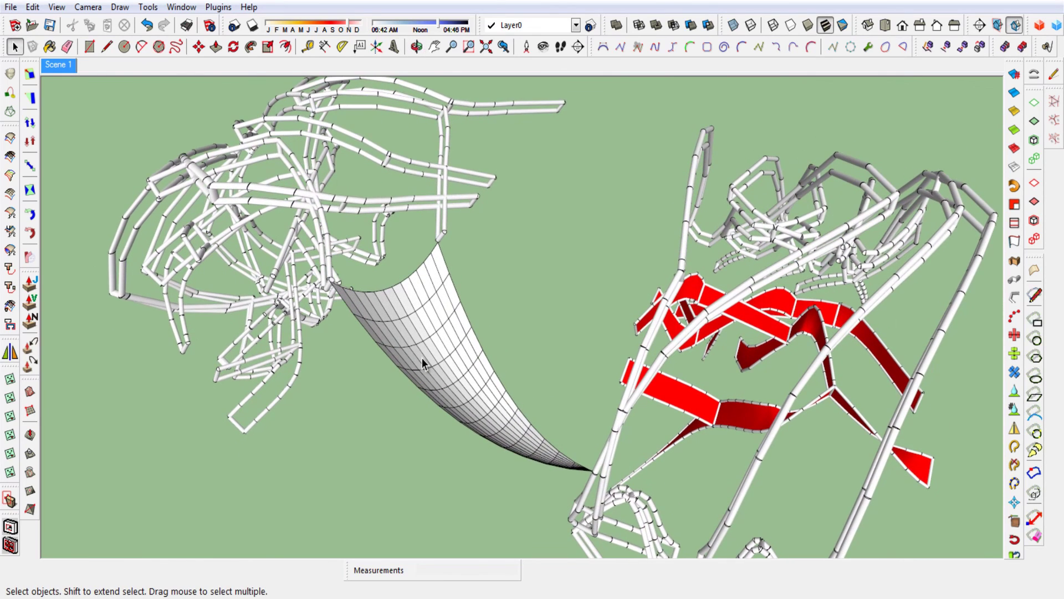
double_click(421, 358)
click(411, 418)
click(454, 349)
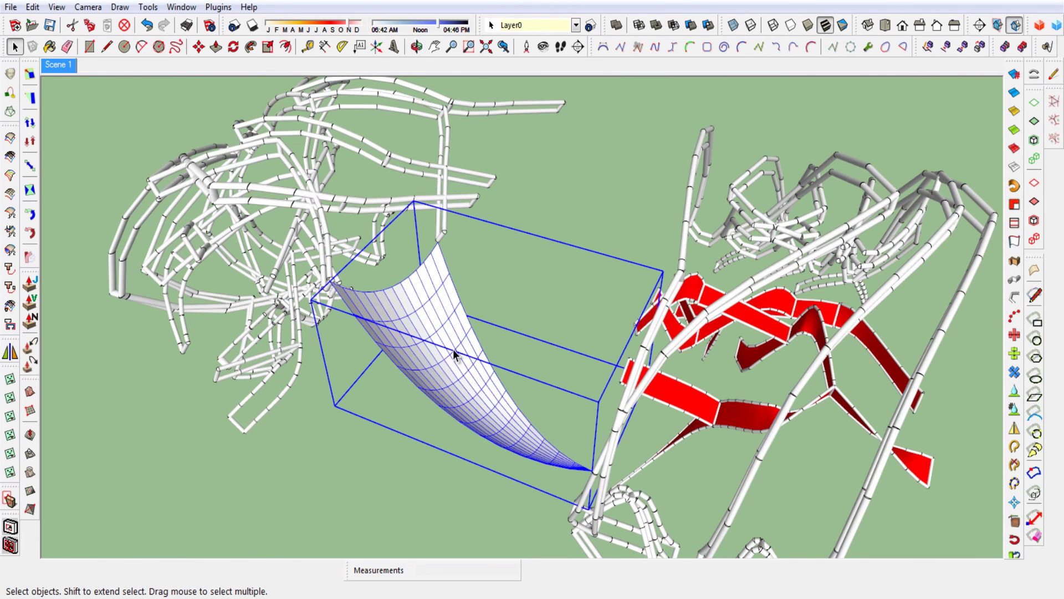
right_click(453, 349)
click(480, 314)
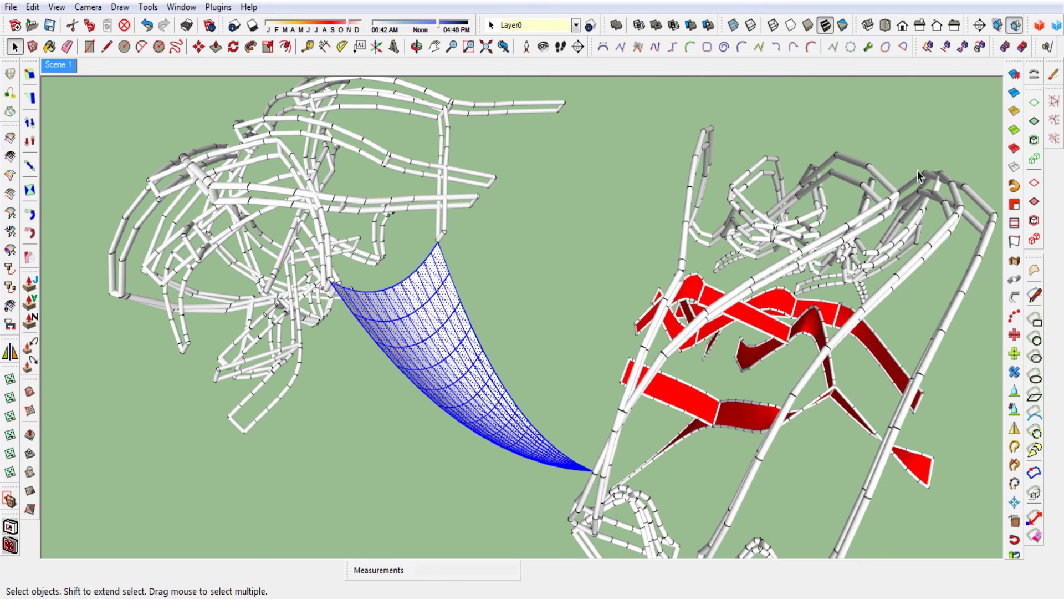
click(1034, 122)
key(Delete)
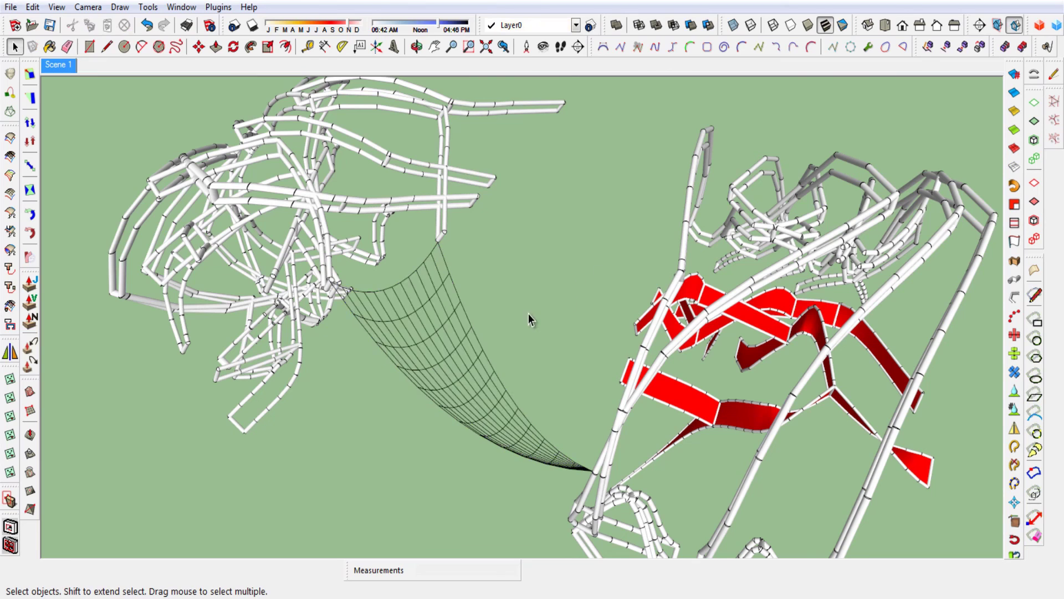
click(468, 326)
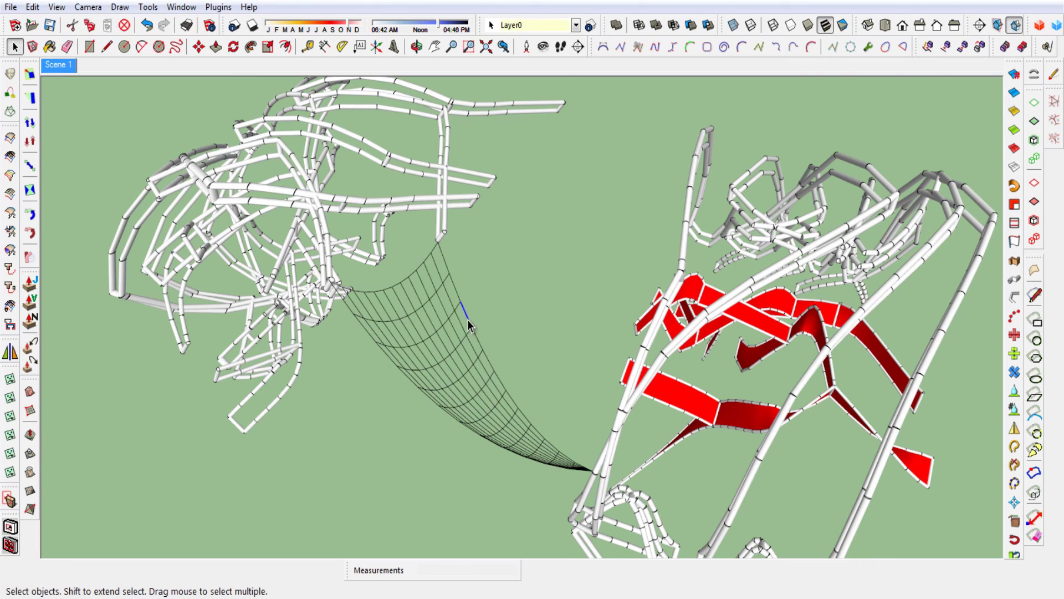
triple_click(469, 326)
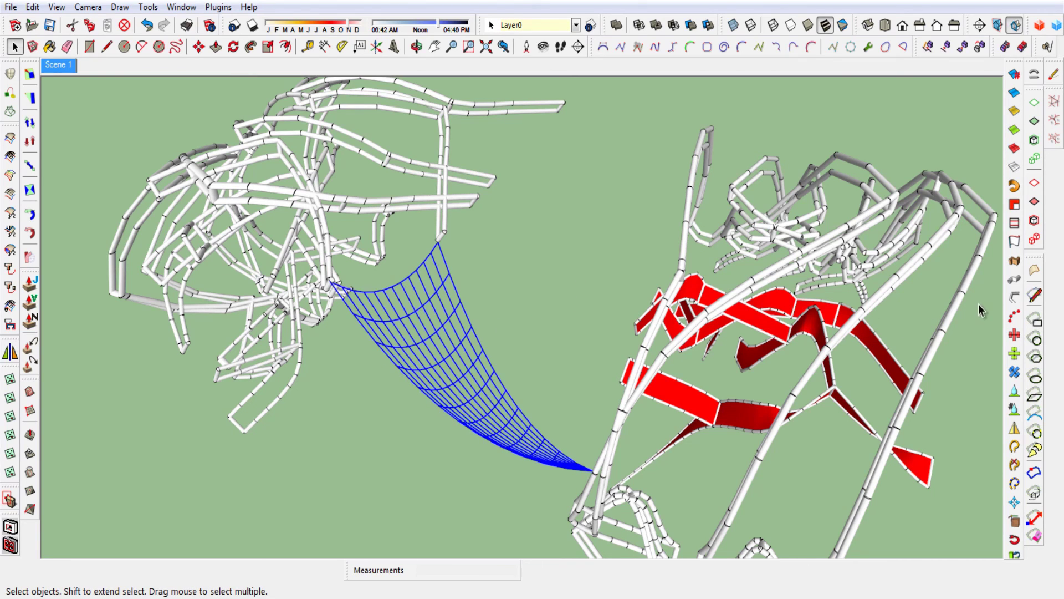
Convert the selected mesh lines into tubes with a 0,05 m diameter
click(1014, 299)
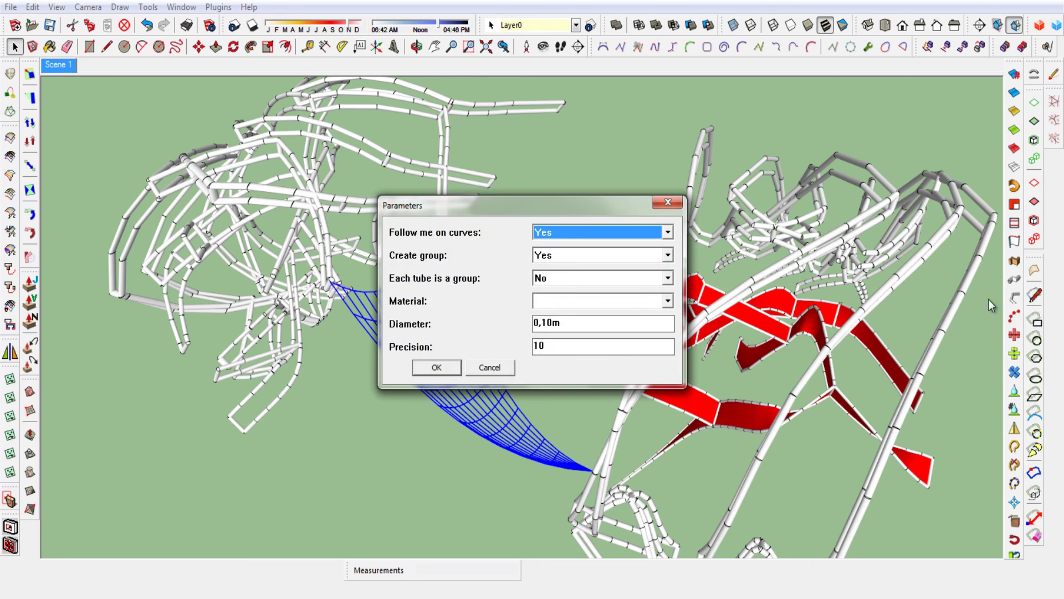
drag(542, 326, 552, 322)
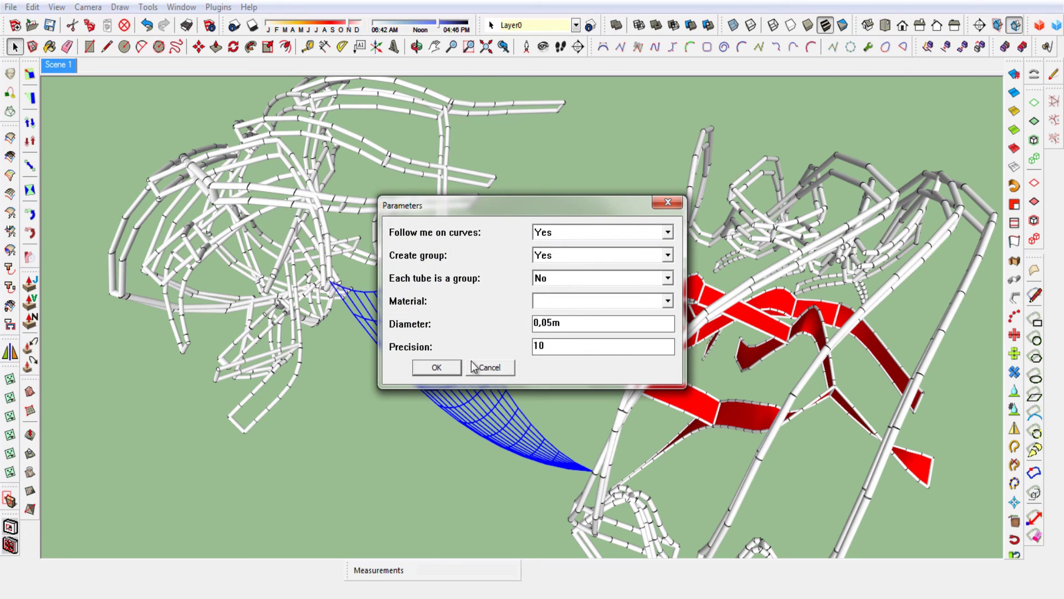
click(434, 367)
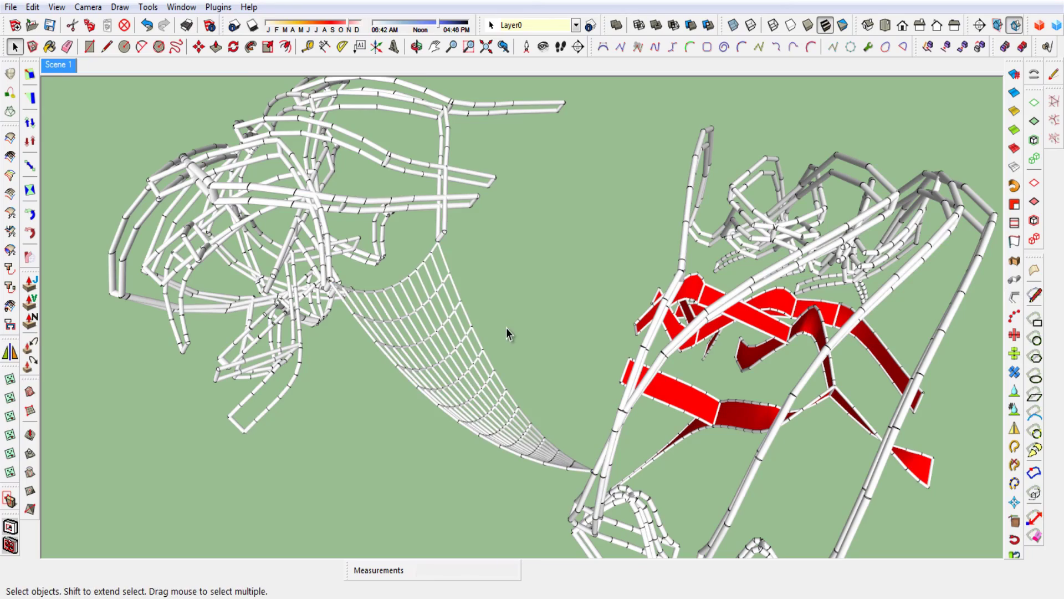
Orbit around the new tube net, ending toward the tips of the left framework
key(o)
mouse_move(582, 314)
mouse_down()
mouse_move(575, 237)
mouse_move(435, 247)
mouse_move(554, 280)
mouse_move(694, 474)
mouse_move(809, 458)
mouse_move(532, 439)
mouse_up()
key(space)
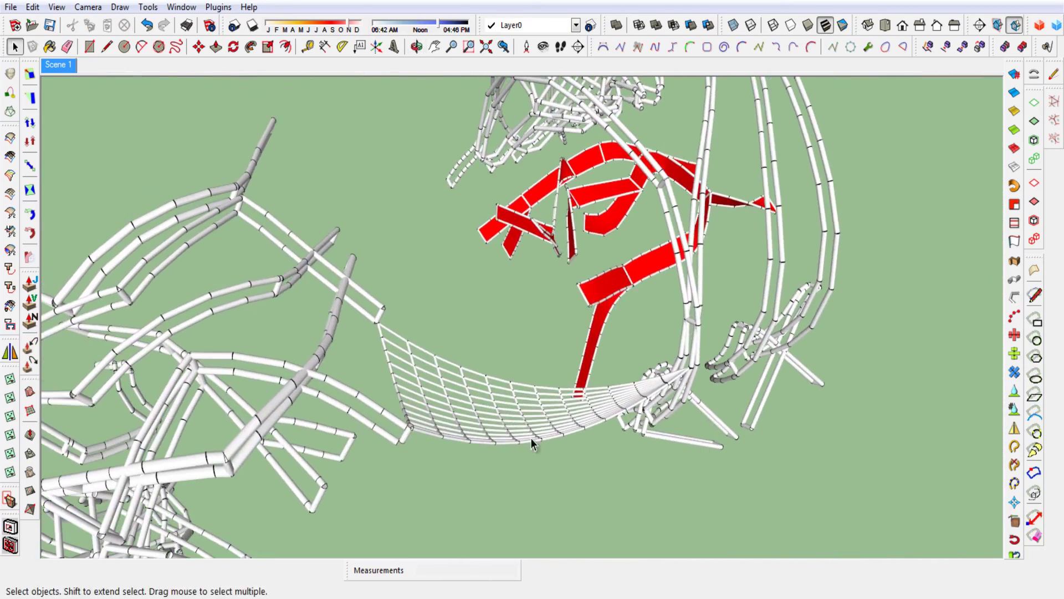
mouse_move(532, 440)
middle_down()
mouse_move(297, 373)
mouse_move(257, 376)
middle_up()
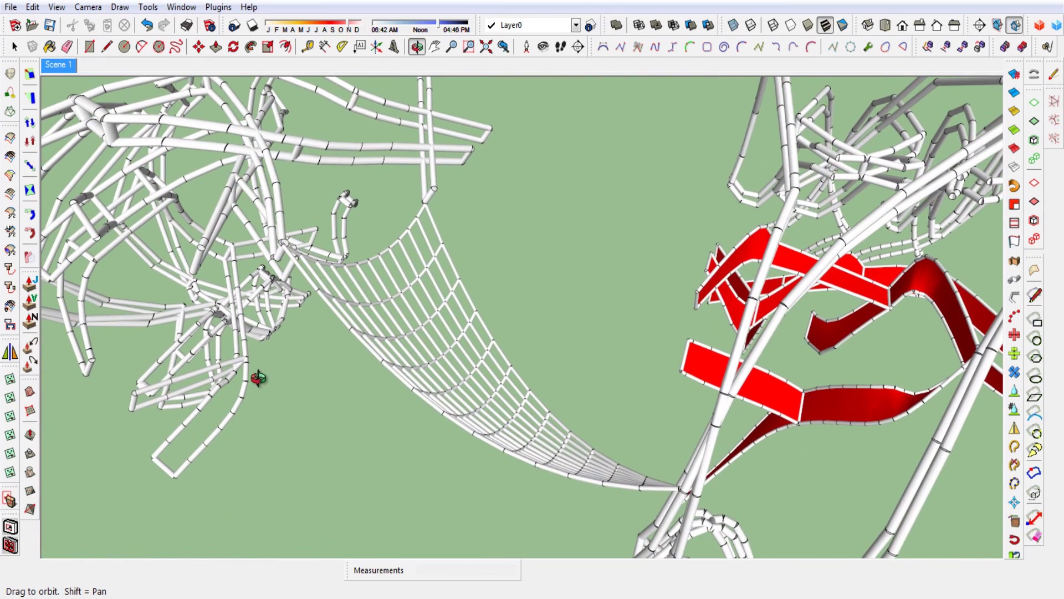
scroll(351, 397, down, 3)
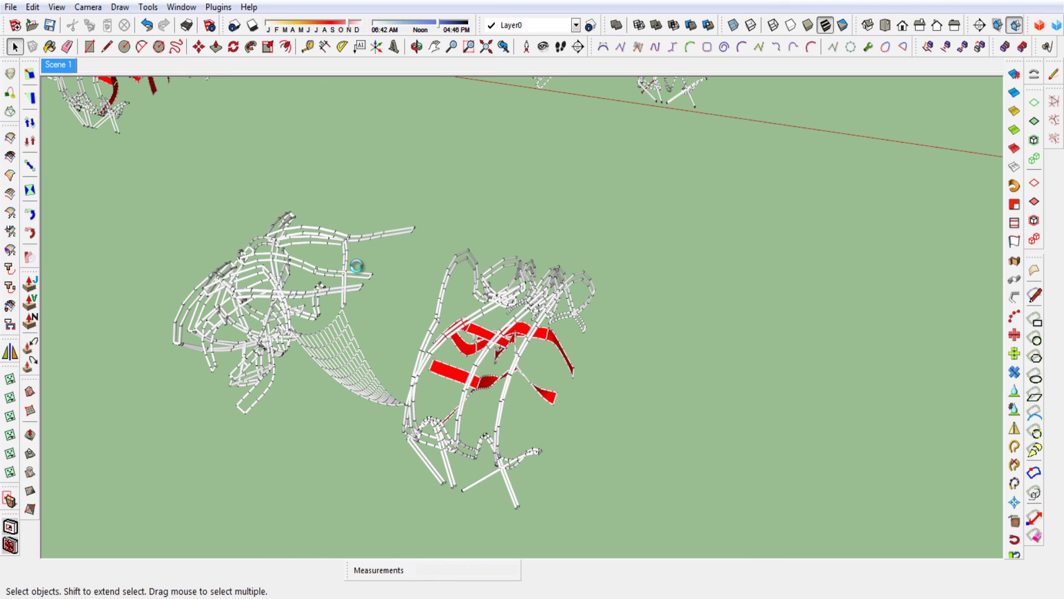
scroll(356, 267, up, 1)
scroll(382, 235, up, 3)
scroll(394, 225, down, 2)
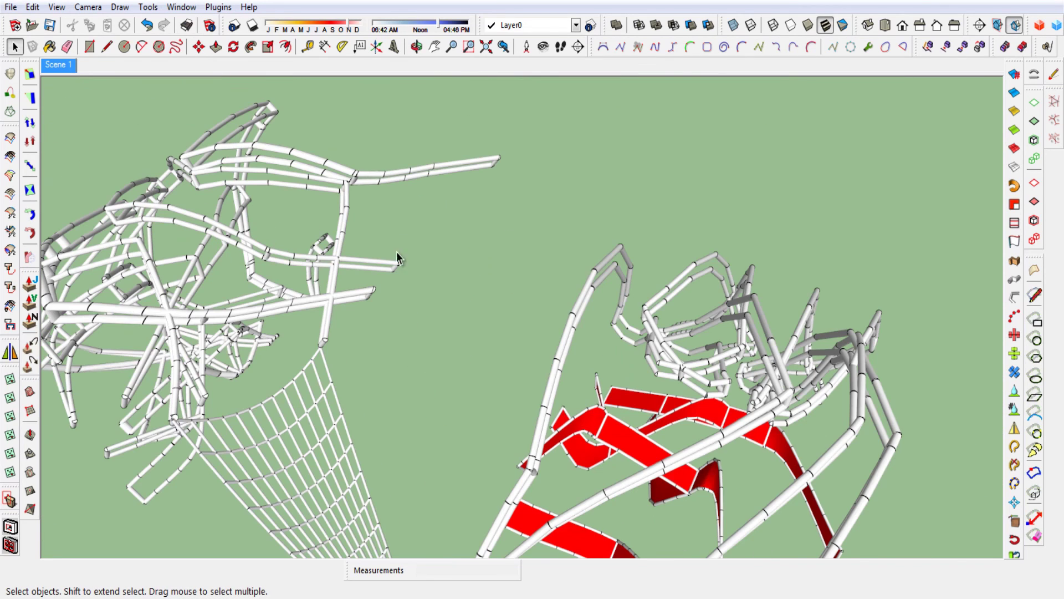
mouse_move(397, 257)
middle_down()
mouse_move(380, 325)
mouse_move(323, 409)
mouse_move(280, 444)
middle_up()
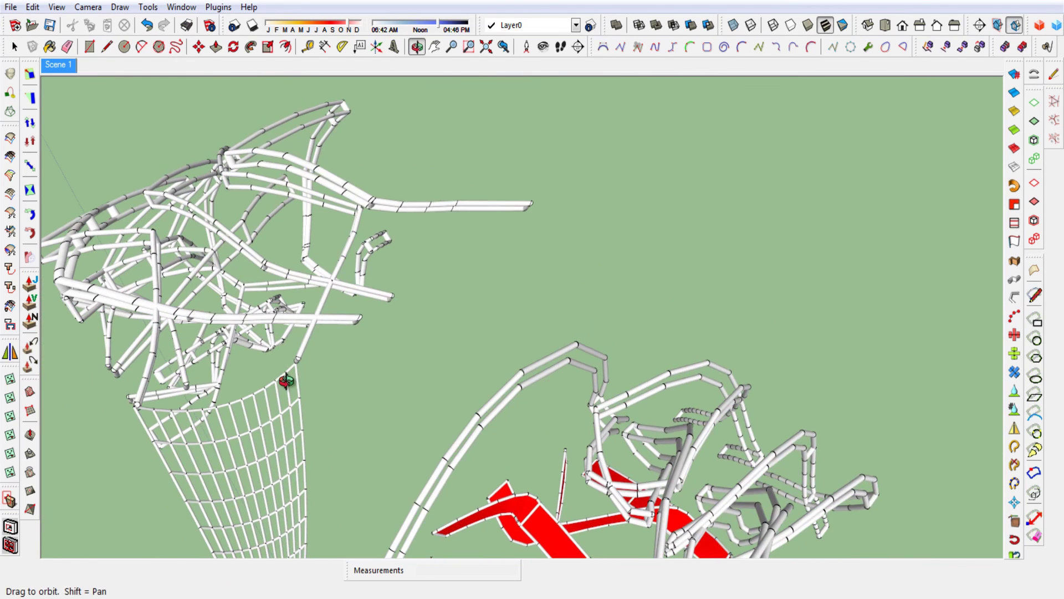
Draw a triangle of three catenary wires: between two left tube ends, and both down to the red sail member
click(1047, 48)
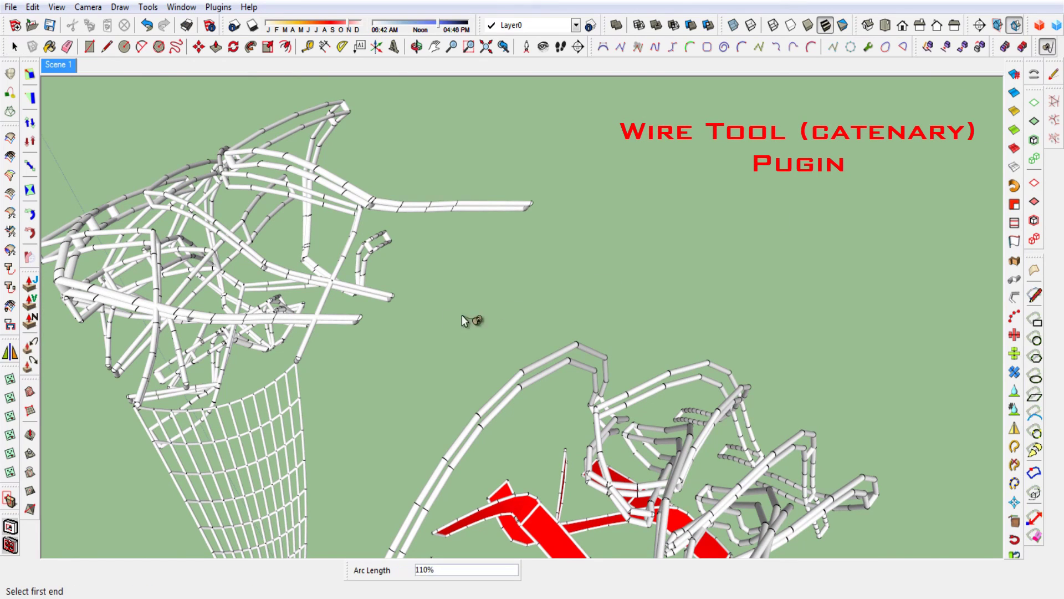
click(393, 296)
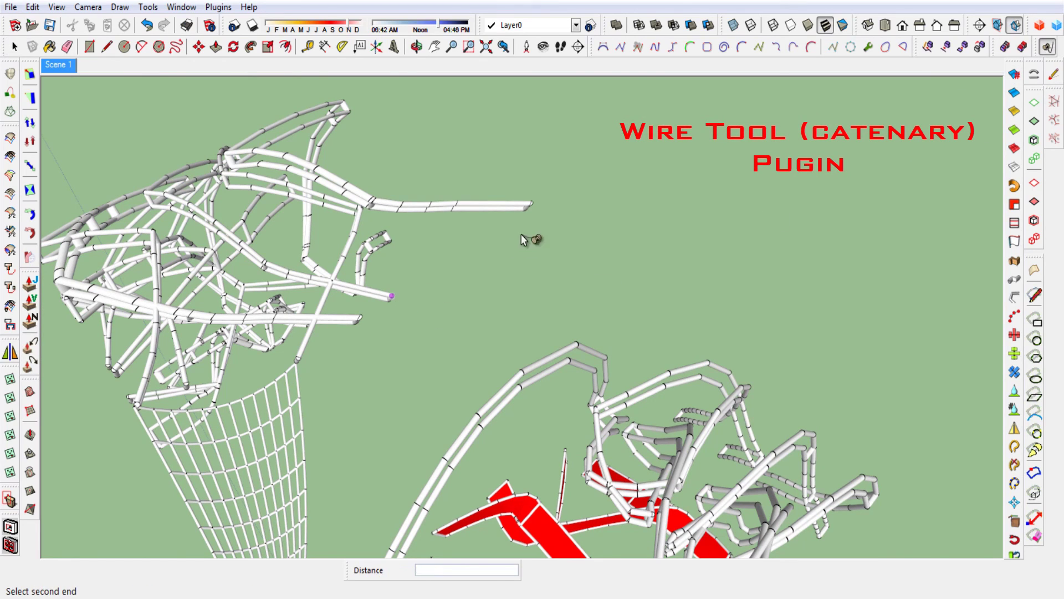
click(530, 203)
mouse_move(528, 260)
middle_down()
mouse_move(663, 268)
mouse_move(507, 263)
middle_up()
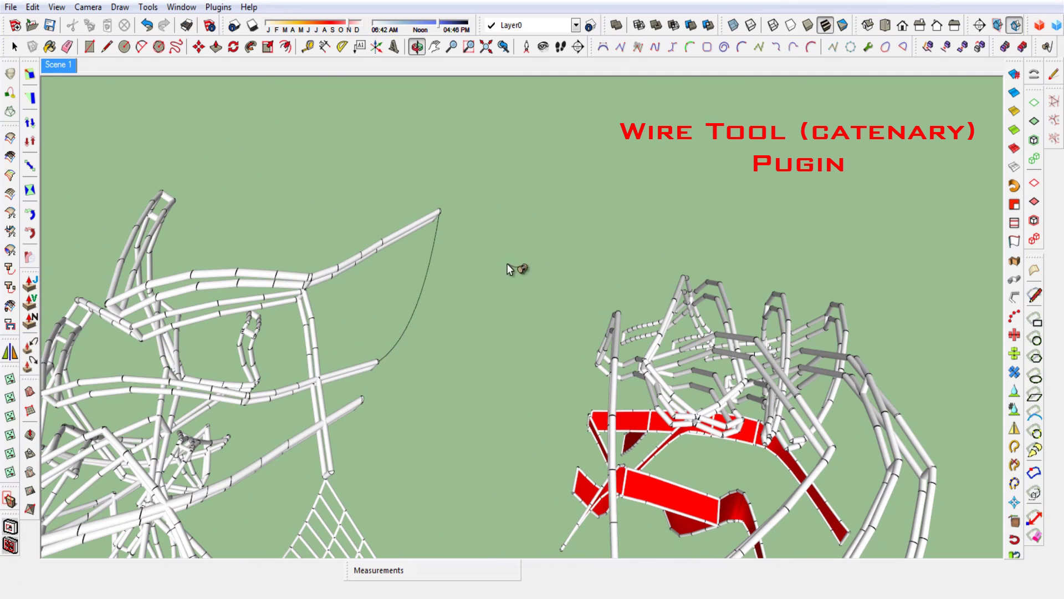
click(440, 211)
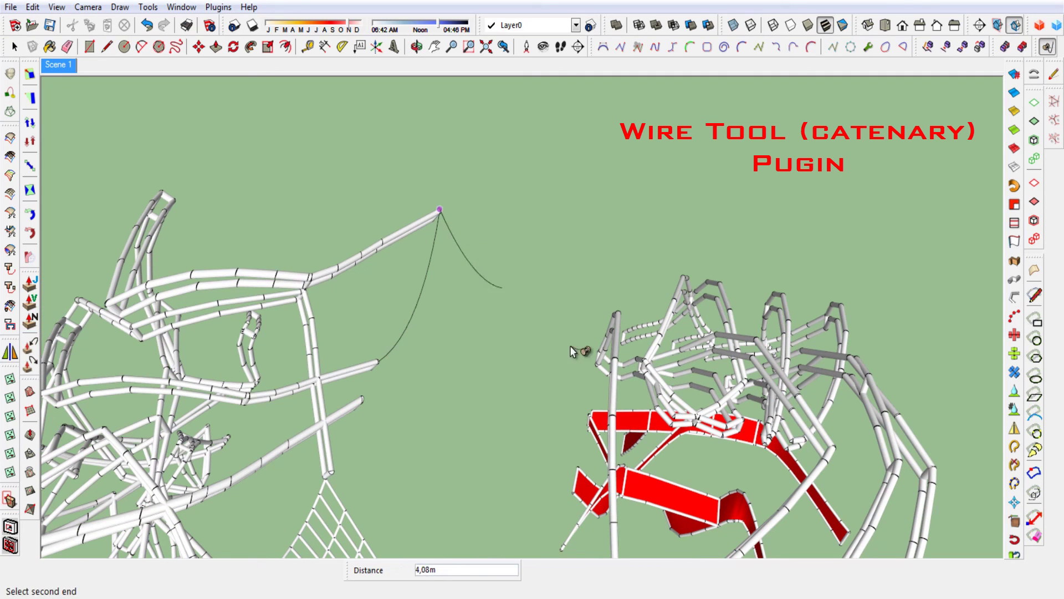
click(574, 469)
click(576, 468)
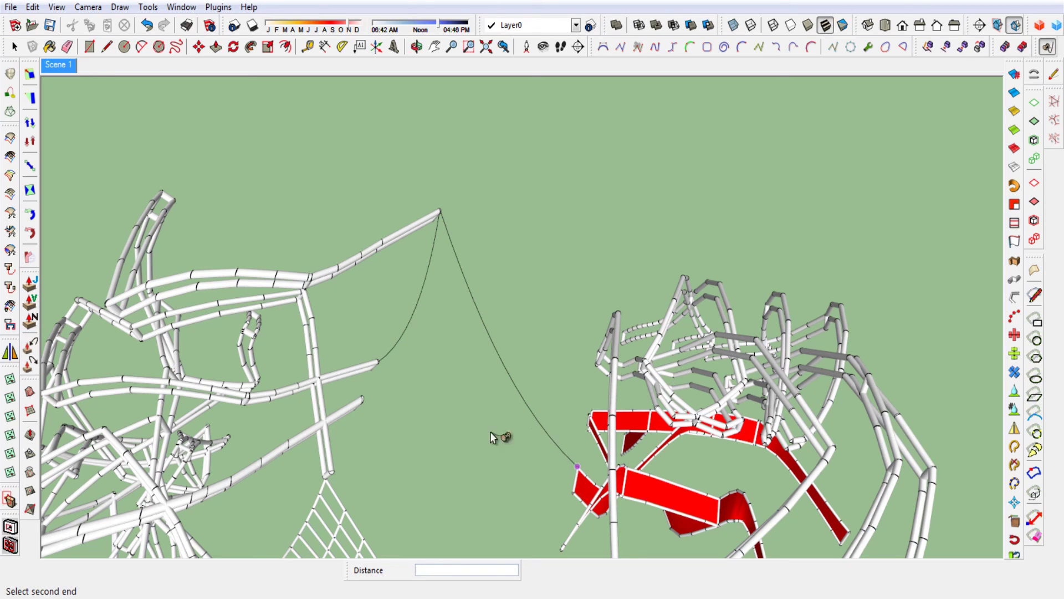
click(379, 361)
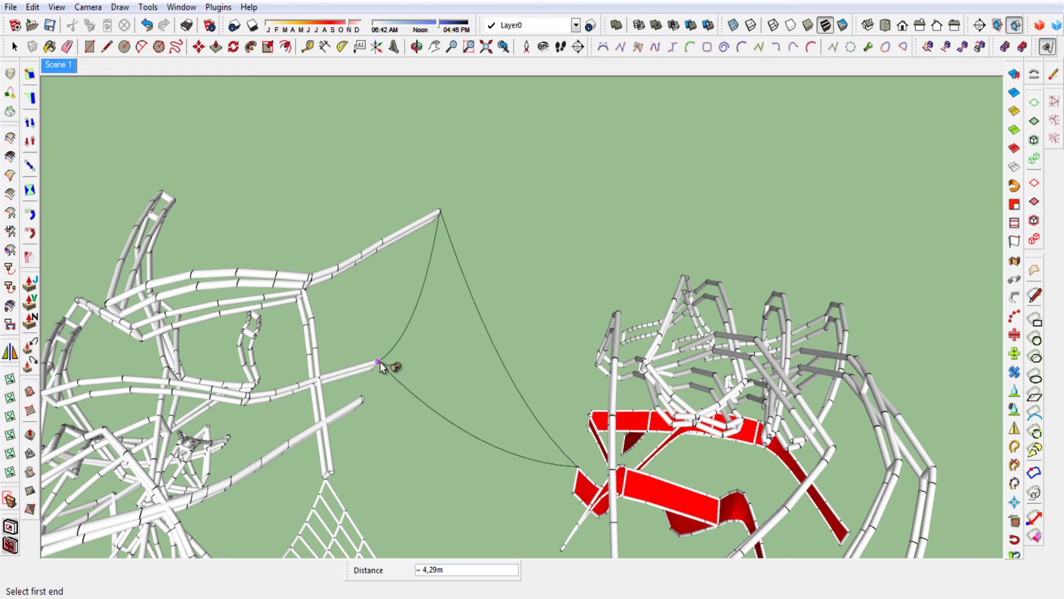
key(space)
middle_drag(430, 424, 417, 336)
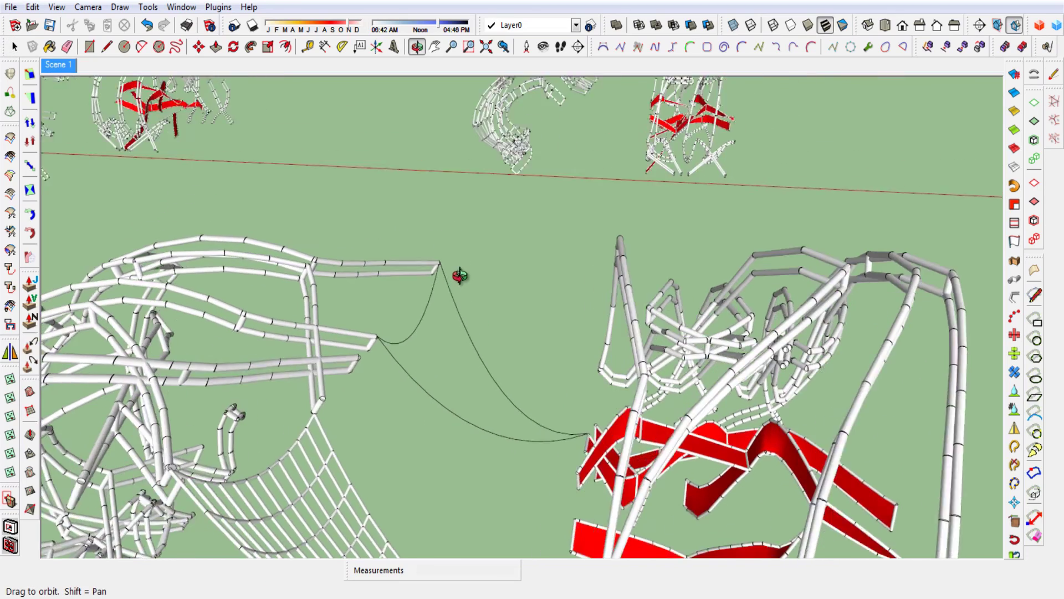
Extrude Edges by Rails from the short wire and two rails, with reversed quad faces and original curves erased
click(10, 138)
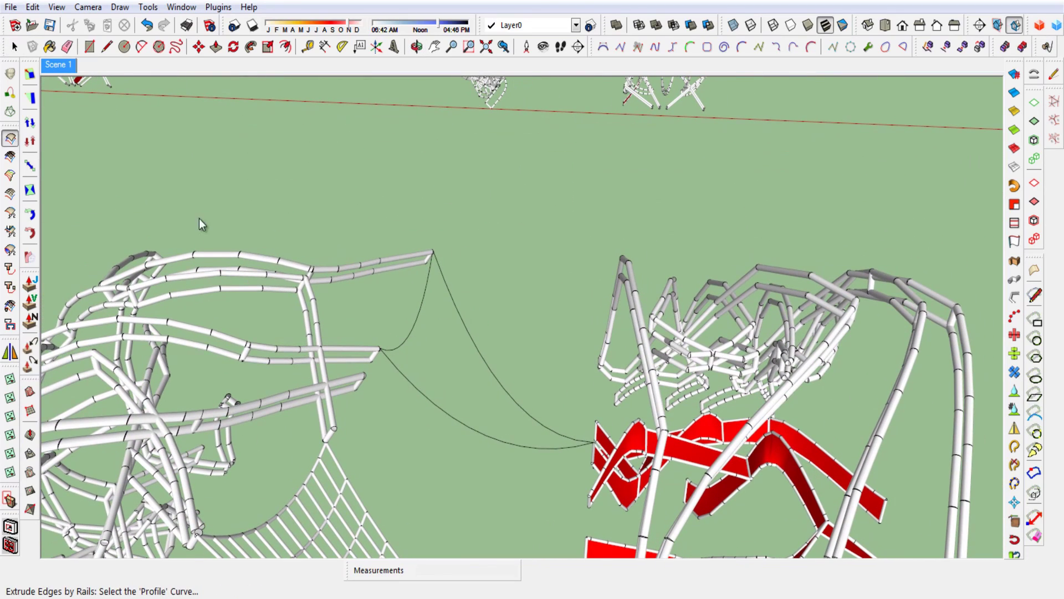
click(417, 328)
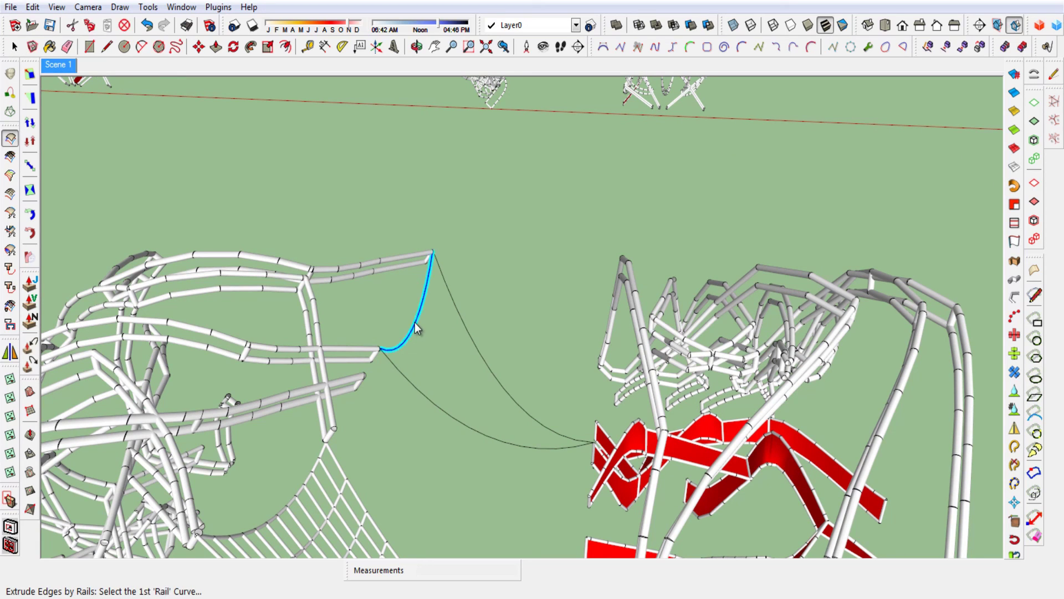
click(461, 324)
click(409, 382)
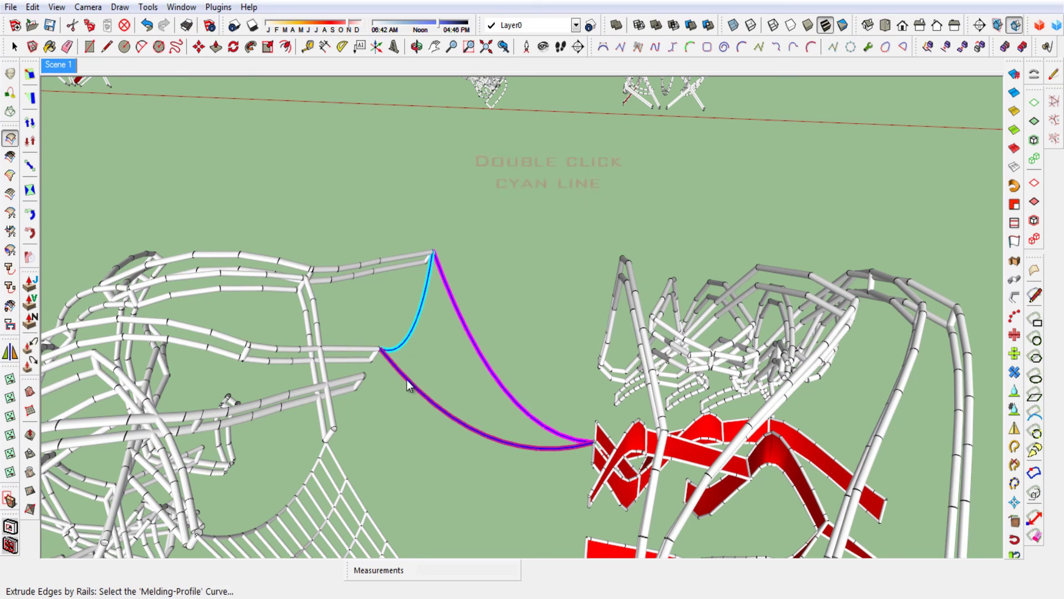
double_click(402, 344)
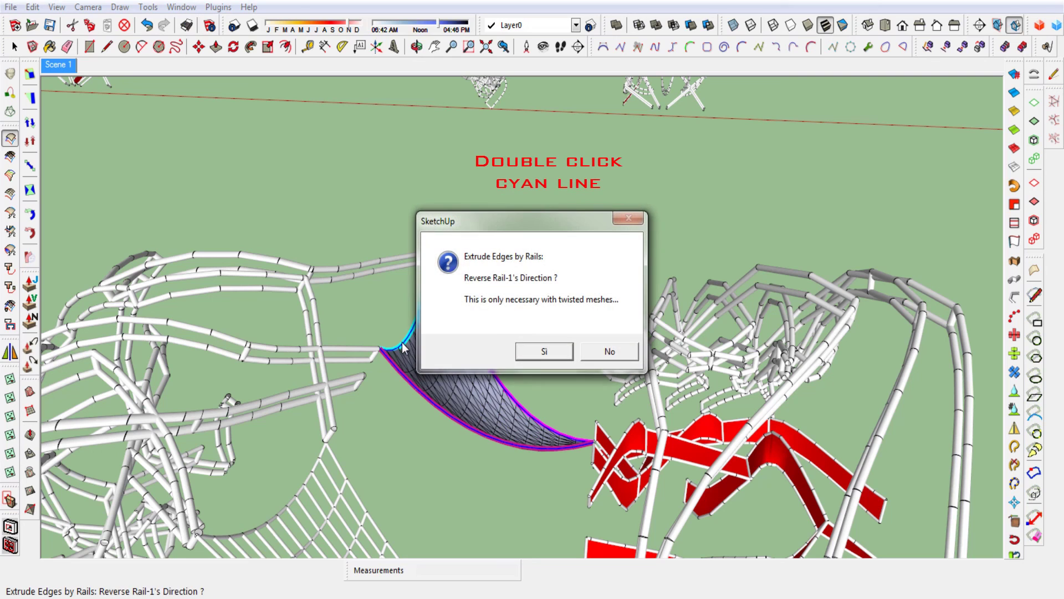
click(615, 351)
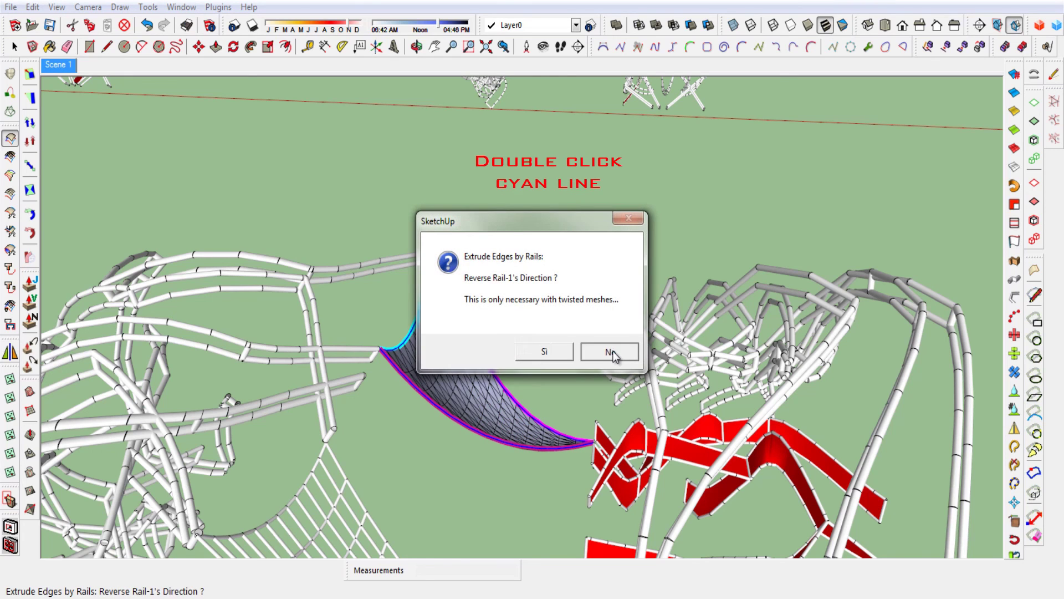
click(526, 356)
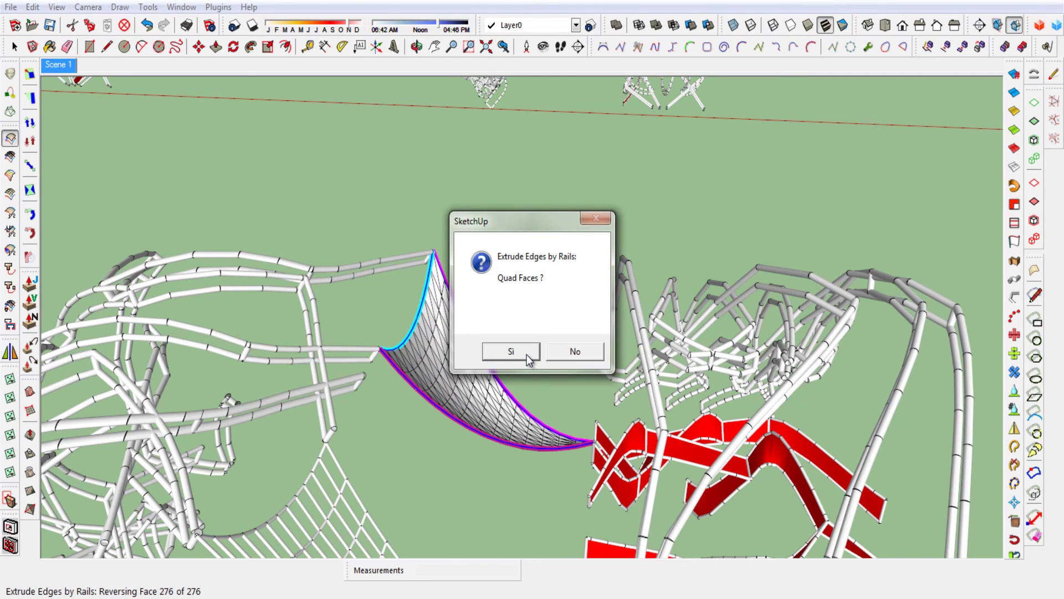
click(527, 354)
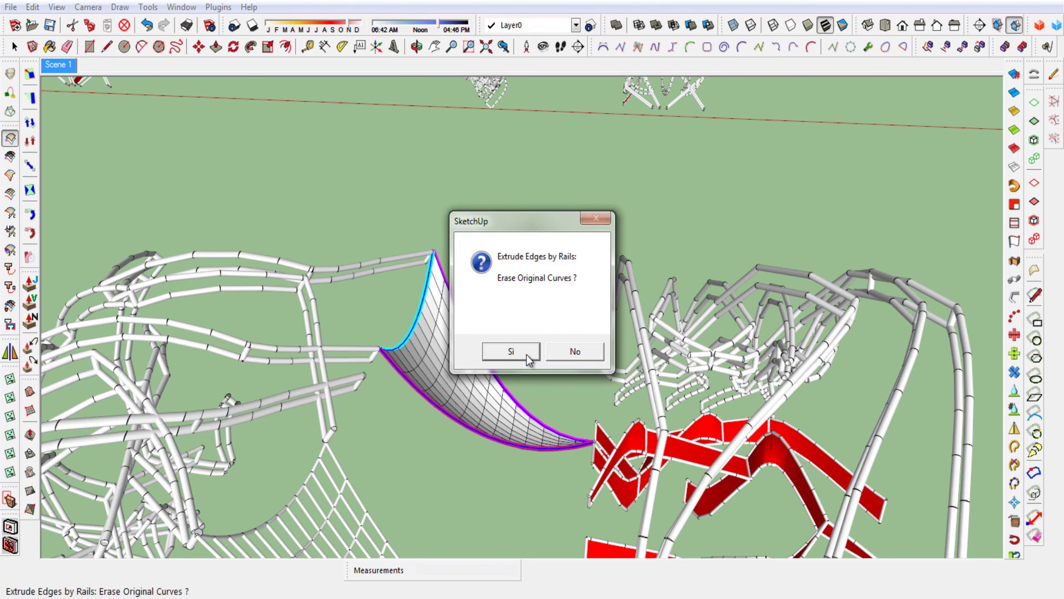
click(527, 355)
mouse_move(430, 487)
middle_down()
mouse_move(442, 439)
mouse_move(634, 306)
middle_up()
scroll(624, 318, down, 3)
scroll(567, 353, down, 2)
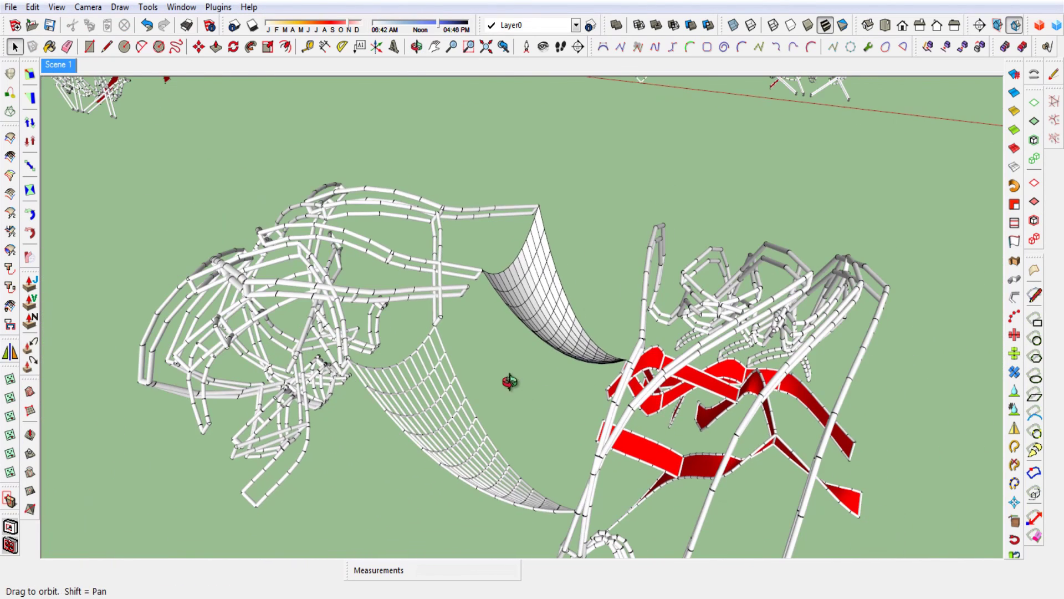
mouse_move(509, 381)
middle_down()
mouse_move(499, 373)
mouse_move(626, 244)
middle_up()
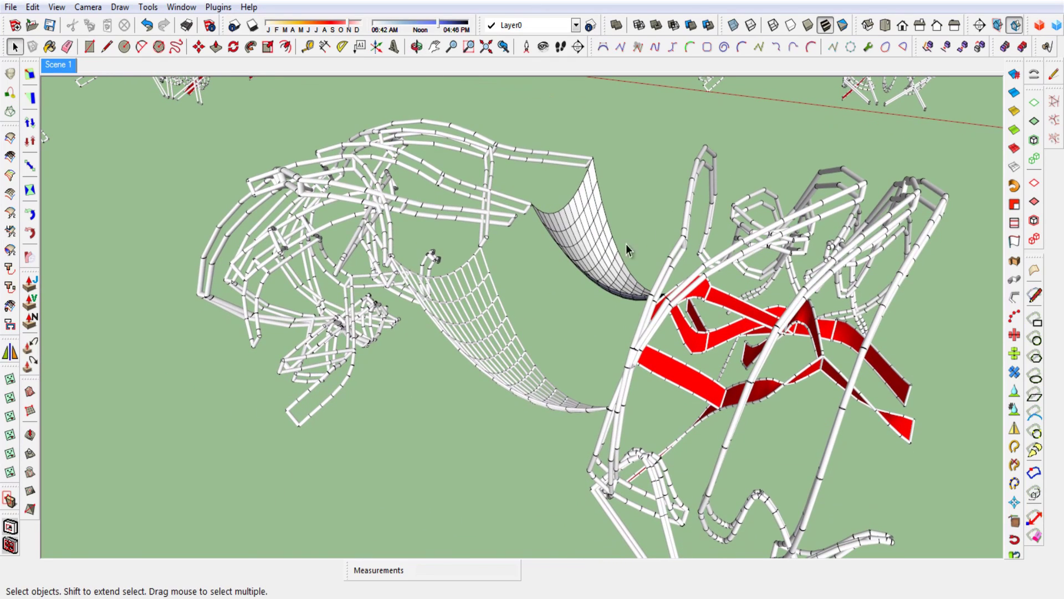
Draw a short catenary between two left-frame tube ends and two long ones down to a lower tube end
click(1047, 47)
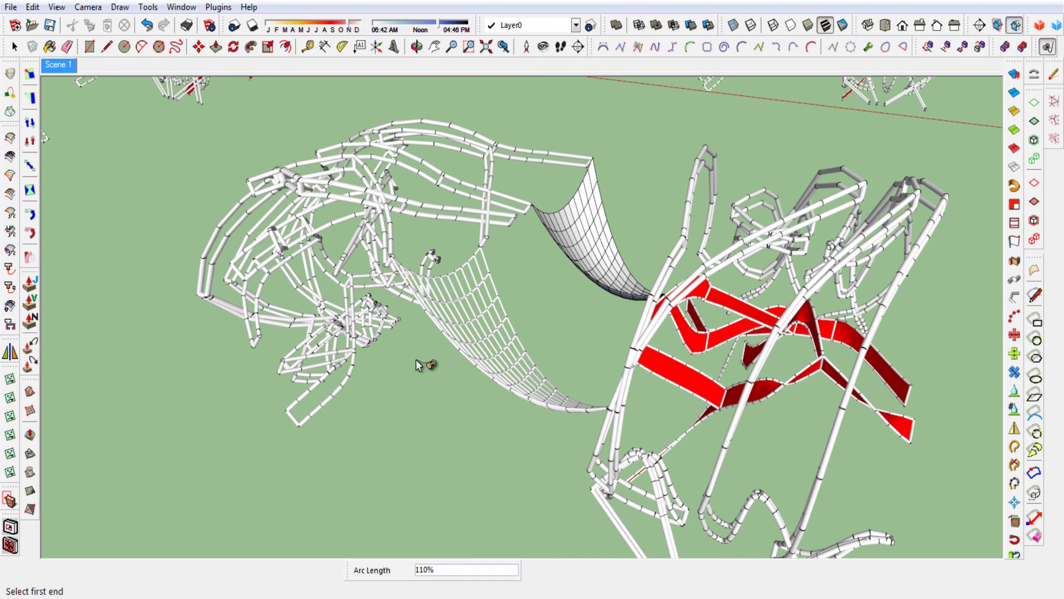
mouse_move(426, 418)
middle_down()
mouse_move(482, 511)
mouse_move(646, 488)
mouse_move(639, 446)
mouse_move(468, 406)
middle_up()
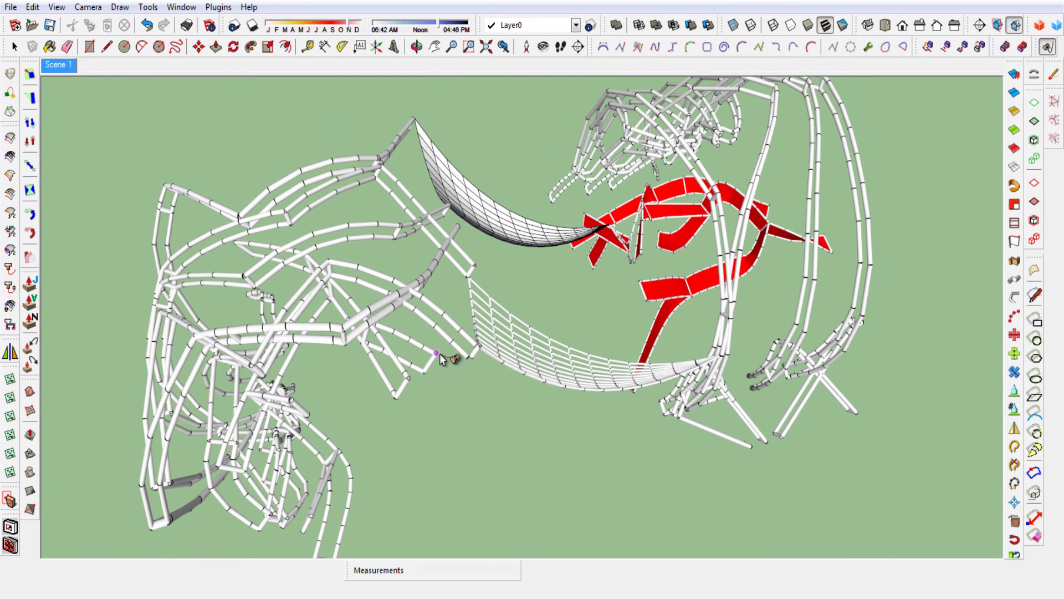
click(470, 357)
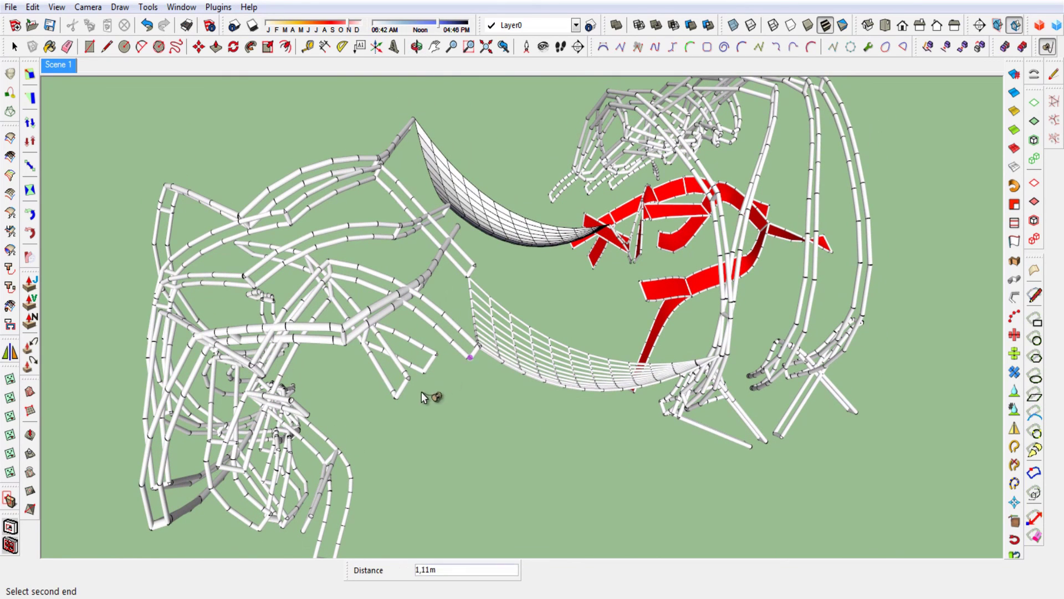
click(397, 398)
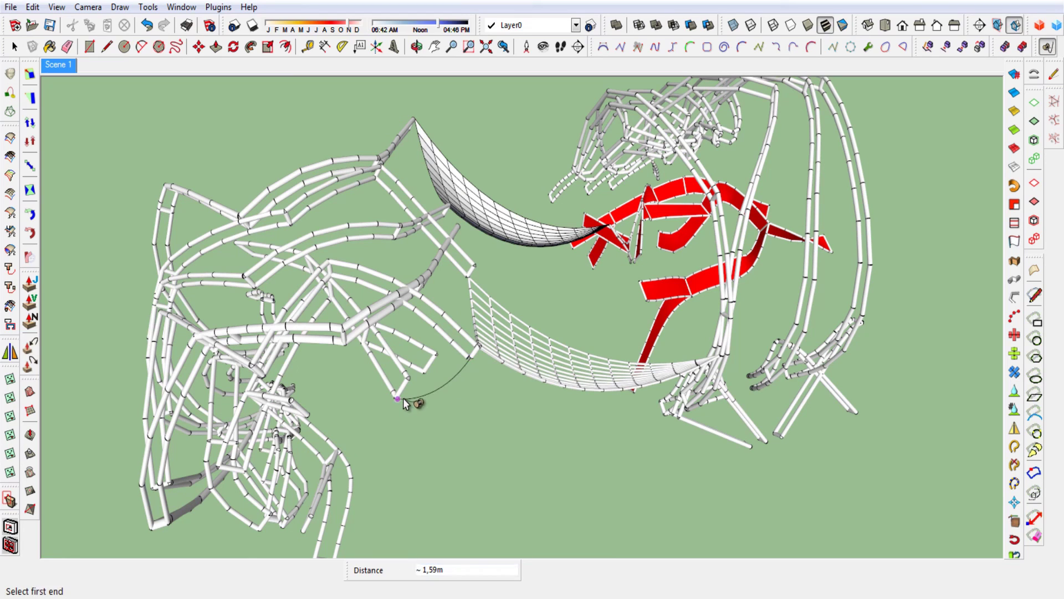
click(404, 398)
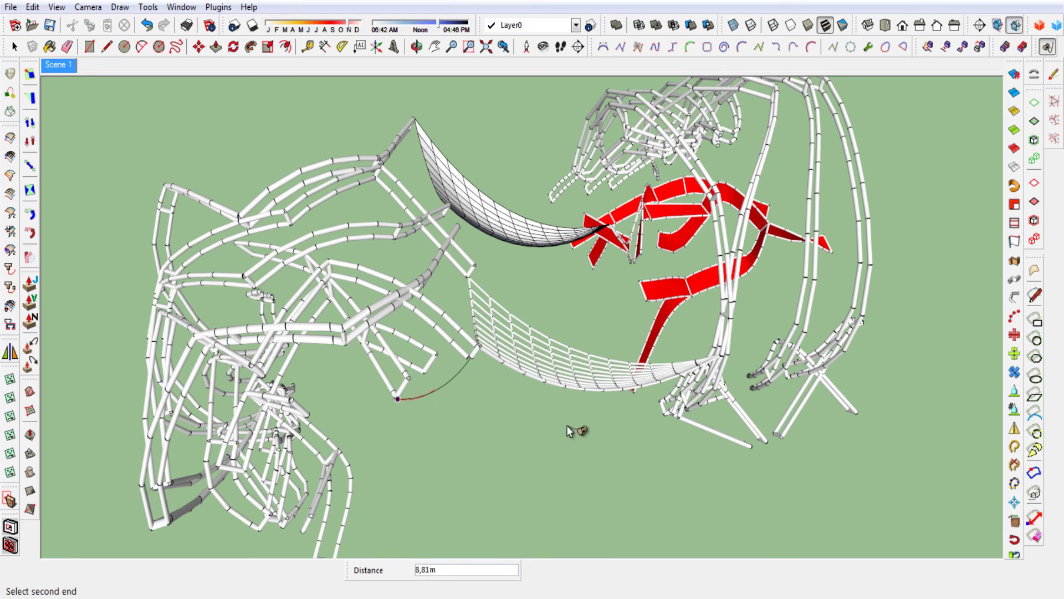
click(677, 423)
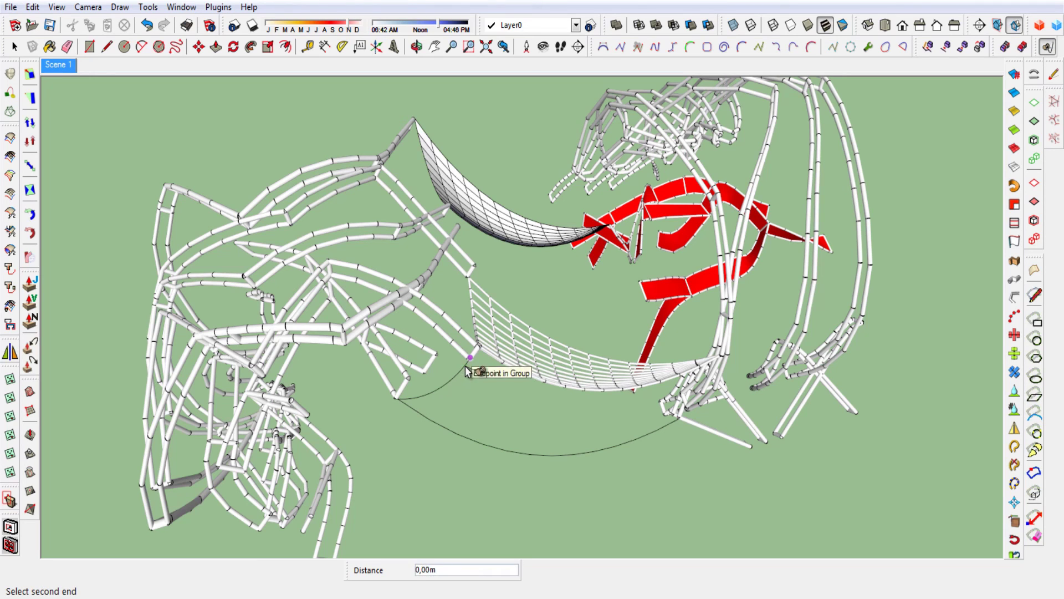
click(677, 423)
mouse_move(650, 454)
middle_down()
mouse_move(478, 392)
mouse_move(412, 407)
middle_up()
Extrude Edges by Rails across the new curves, with reversed quad faces and the guide curves erased
key(space)
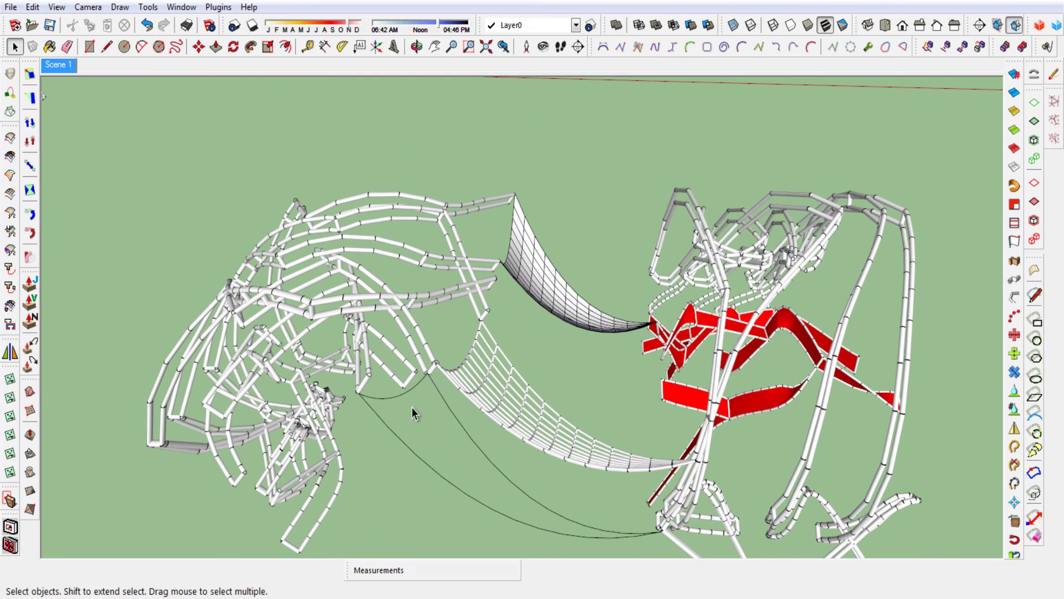
click(404, 397)
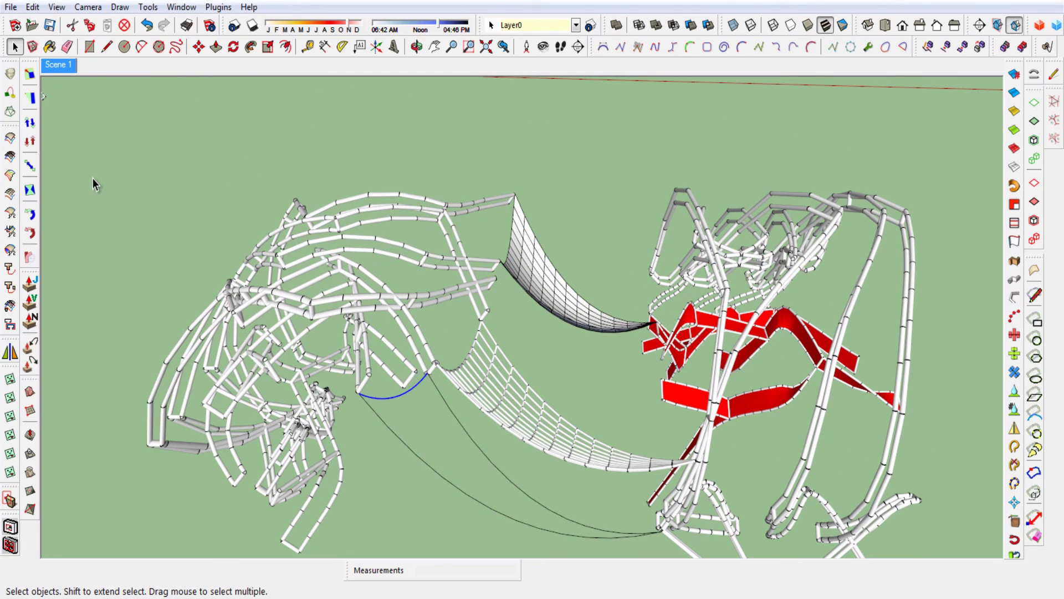
click(129, 169)
click(10, 138)
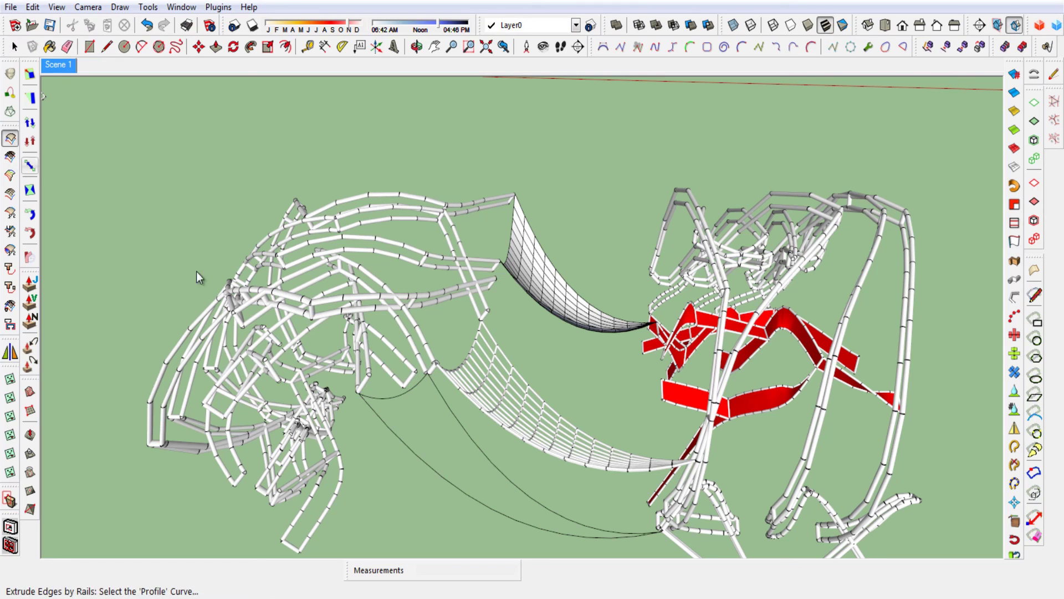
click(377, 398)
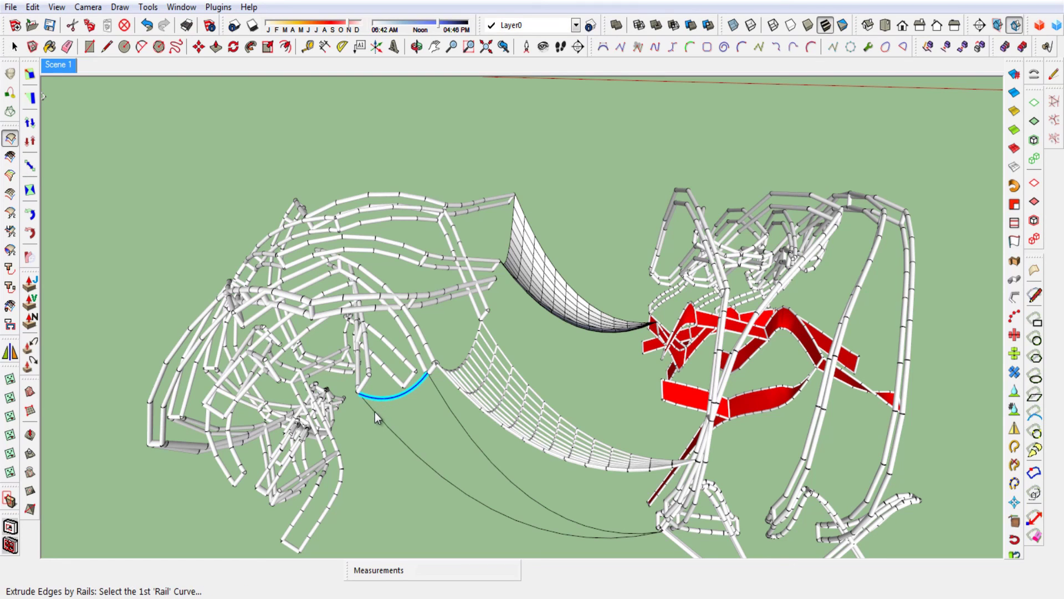
click(375, 413)
click(445, 410)
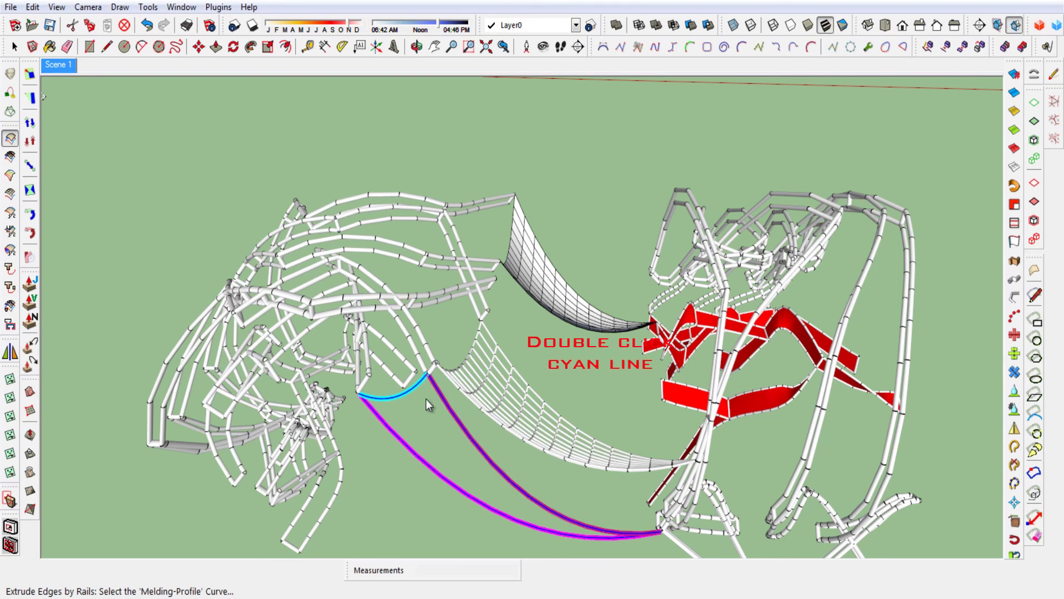
double_click(417, 388)
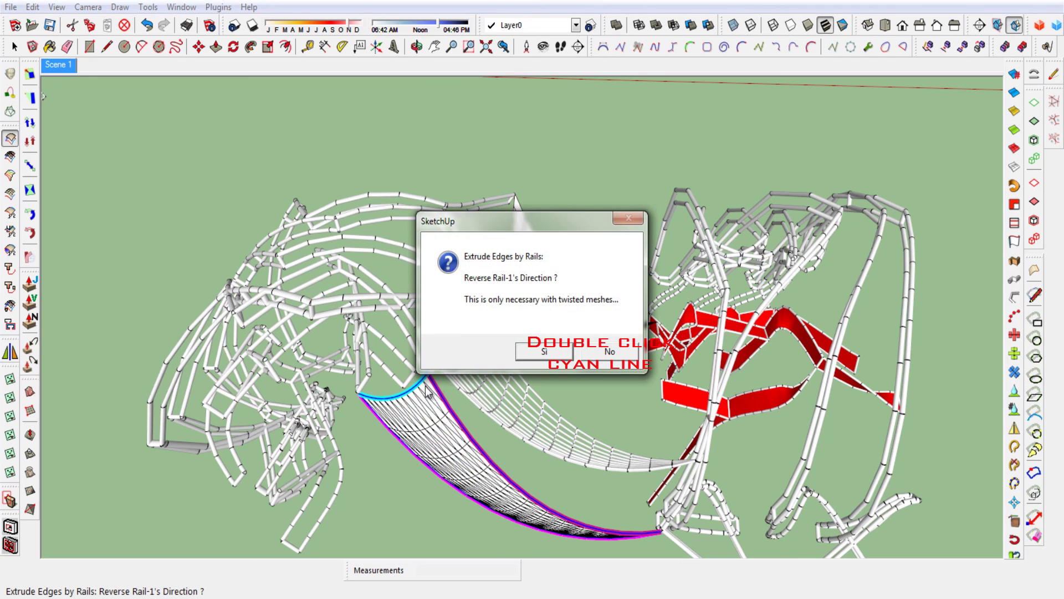
click(543, 352)
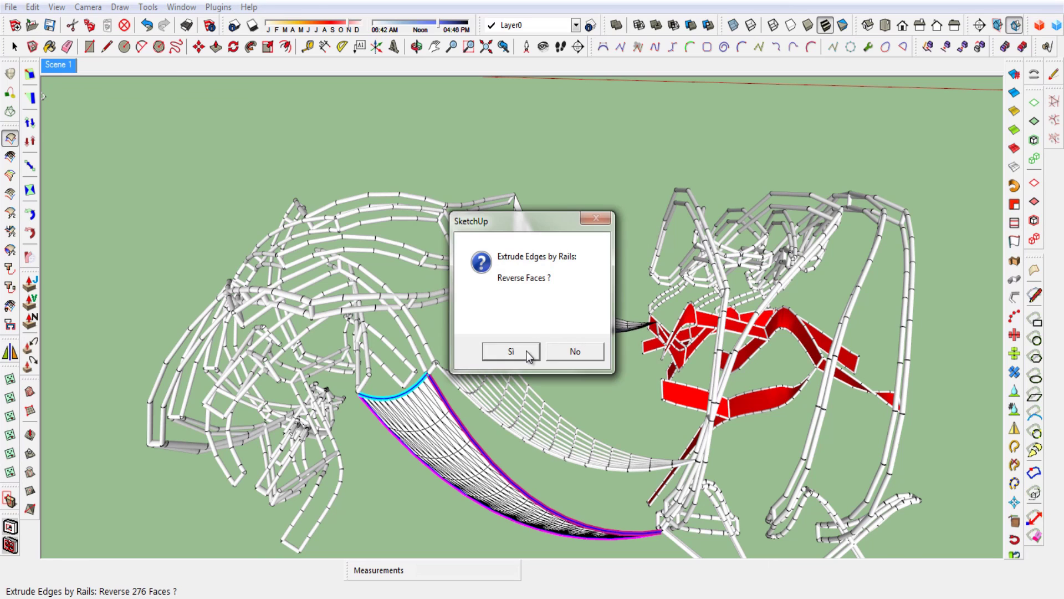
click(528, 354)
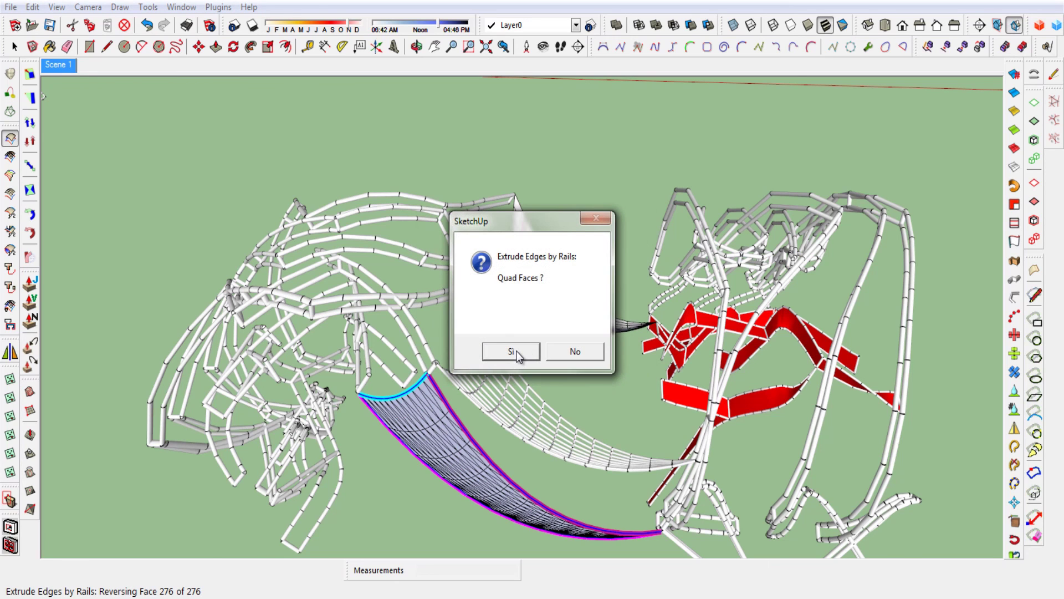
click(517, 352)
click(516, 352)
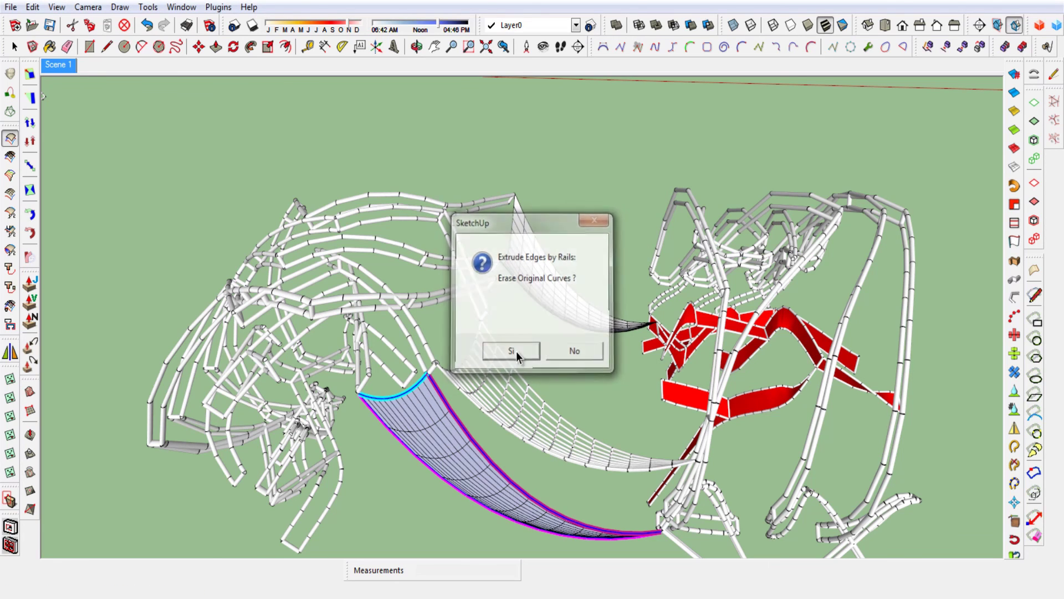
Orbit around the sculpture to check the surface and face the gap beside the grey sail
mouse_move(496, 474)
middle_down()
mouse_move(521, 355)
mouse_move(511, 507)
middle_up()
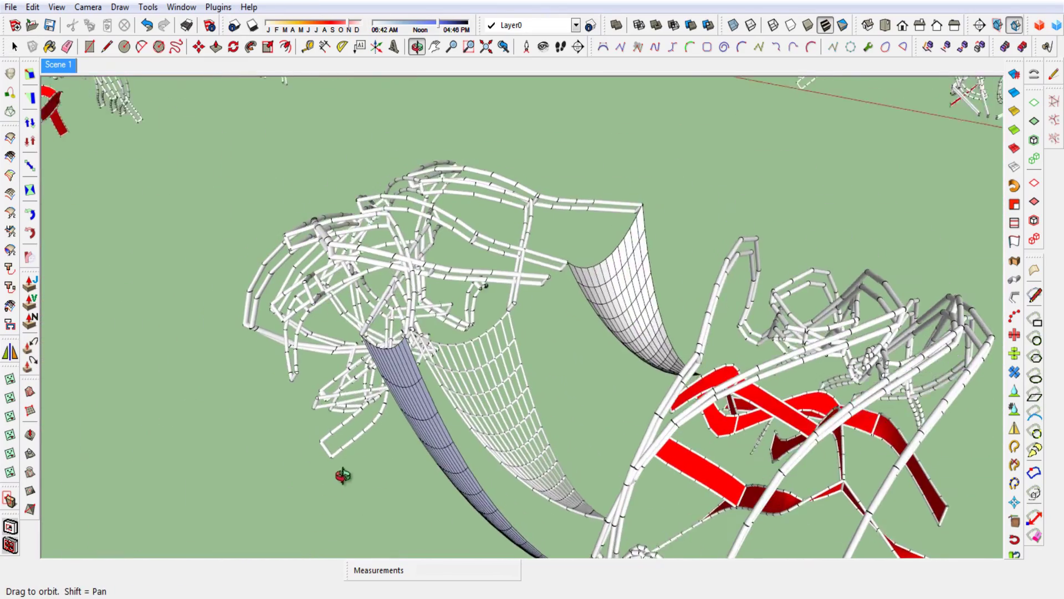
mouse_move(511, 506)
middle_down()
mouse_move(451, 394)
mouse_move(683, 394)
middle_up()
scroll(451, 394, down, 1)
scroll(667, 448, up, 2)
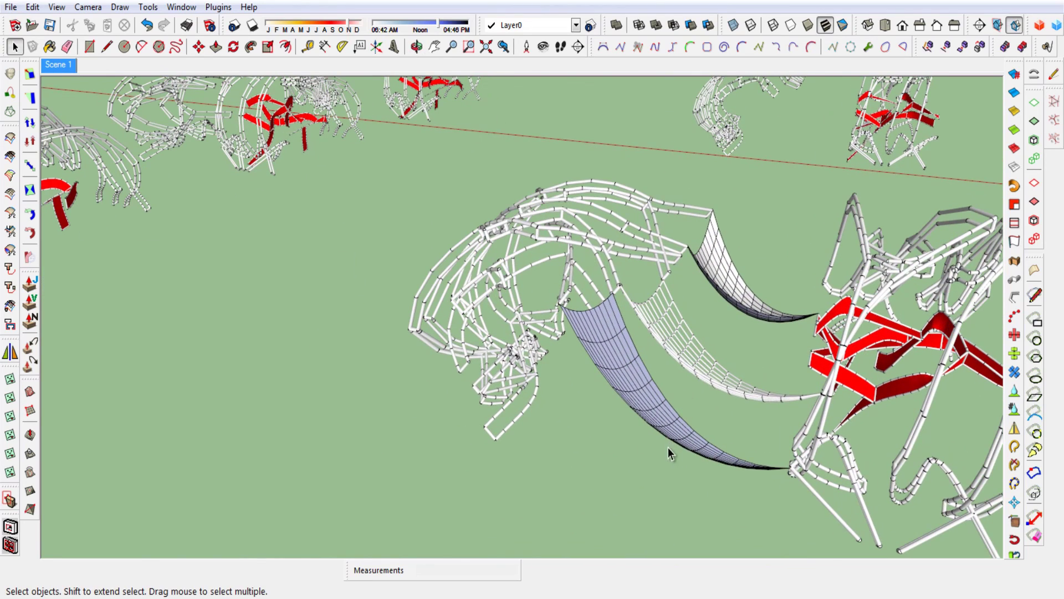
click(626, 420)
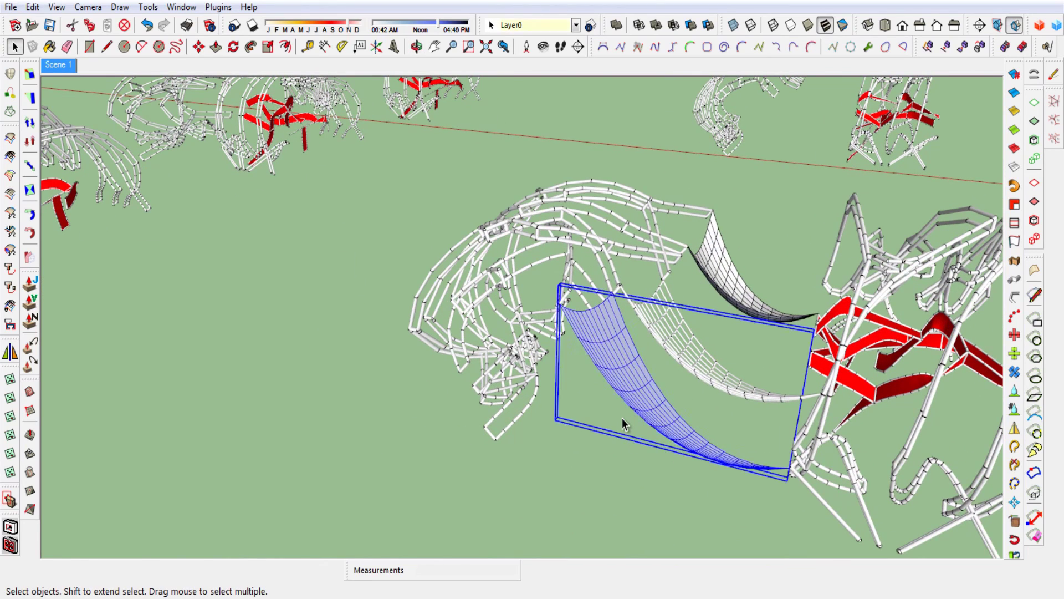
click(658, 439)
key(o)
mouse_move(522, 440)
mouse_down()
mouse_move(440, 434)
mouse_move(403, 480)
mouse_up()
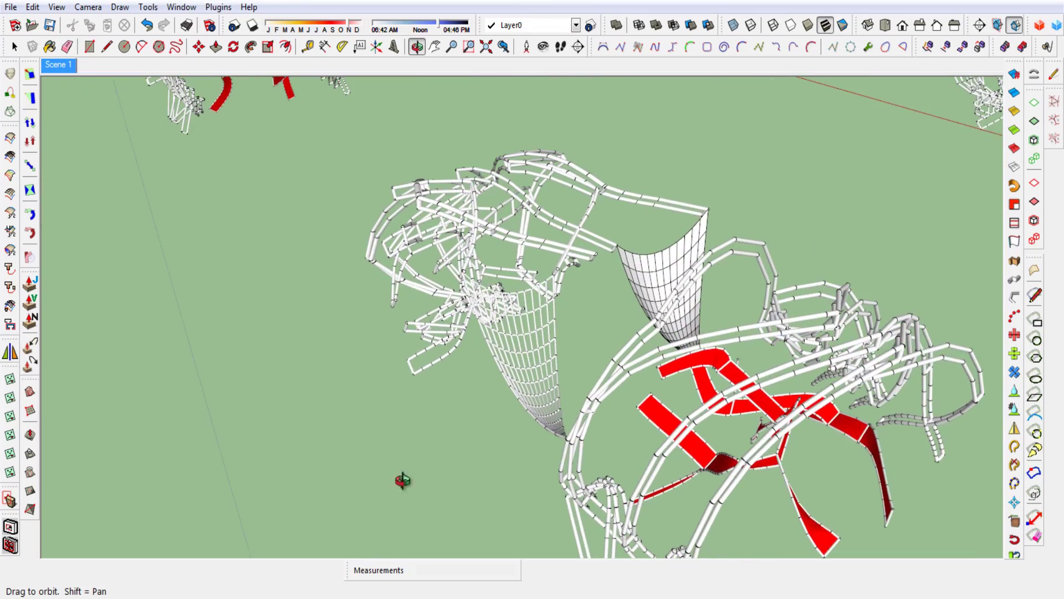
mouse_move(546, 430)
mouse_down()
mouse_move(468, 408)
mouse_move(504, 387)
mouse_move(579, 457)
mouse_move(629, 444)
mouse_move(609, 438)
mouse_up()
key(space)
scroll(603, 327, up, 3)
scroll(603, 327, up, 3)
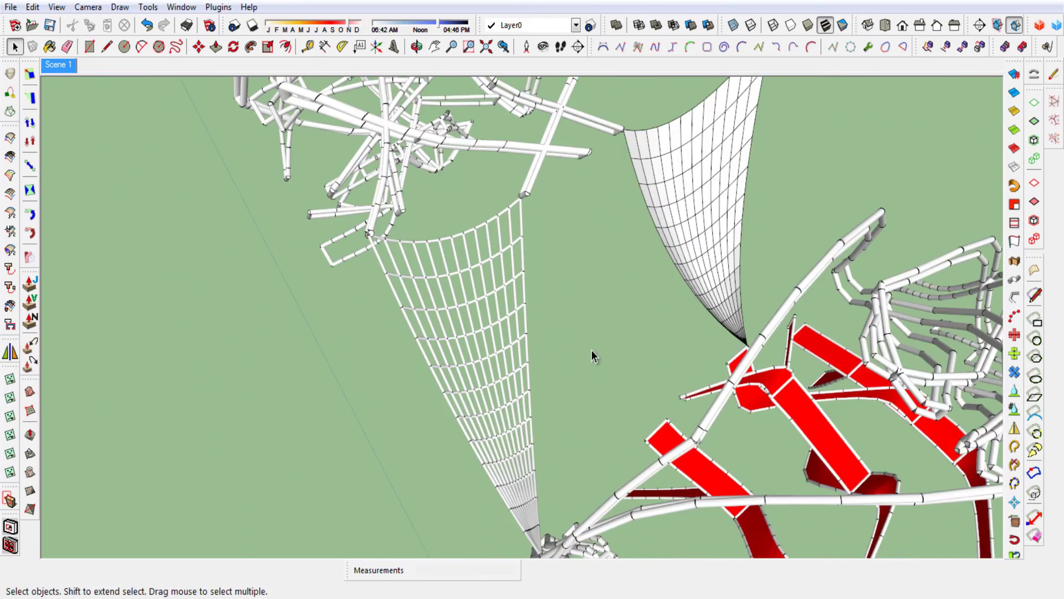
middle_drag(593, 356, 532, 449)
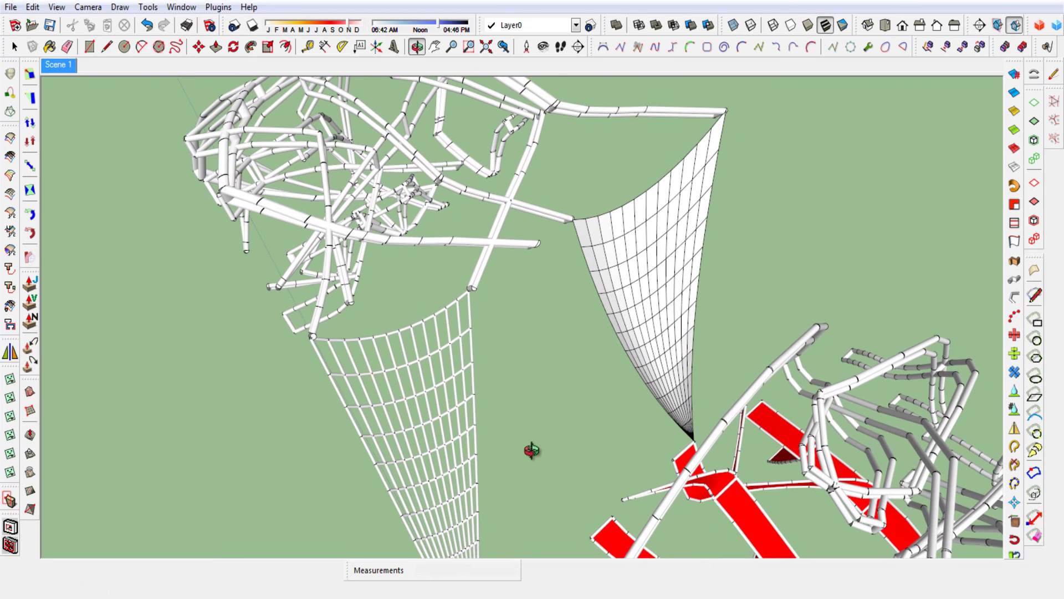
Draw three curves forming a triangle: tube end to grey sail corner, to red ribbon, back to tube end
click(1047, 50)
click(474, 288)
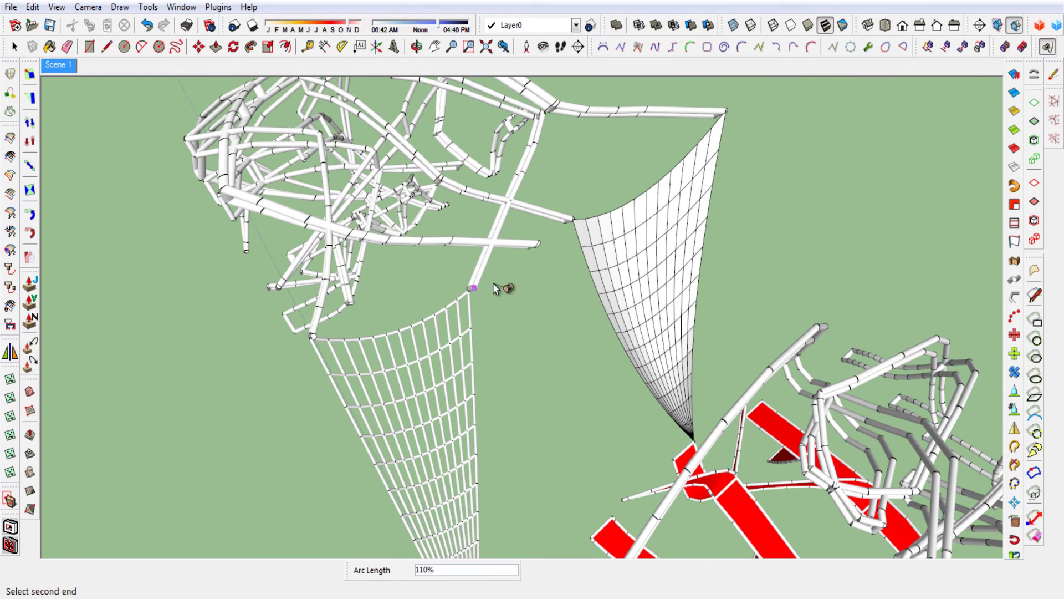
click(568, 224)
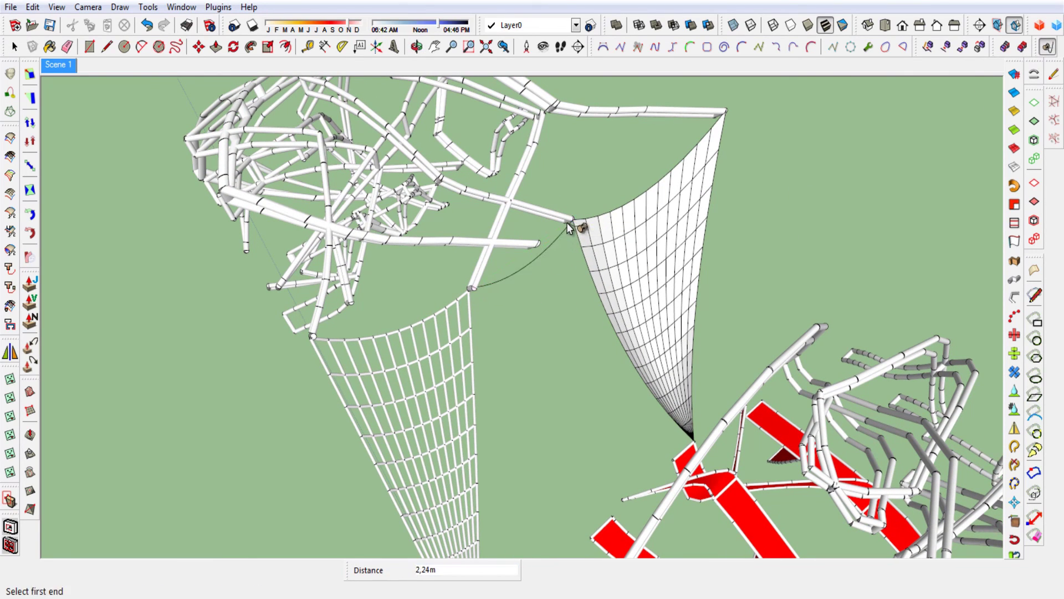
click(569, 223)
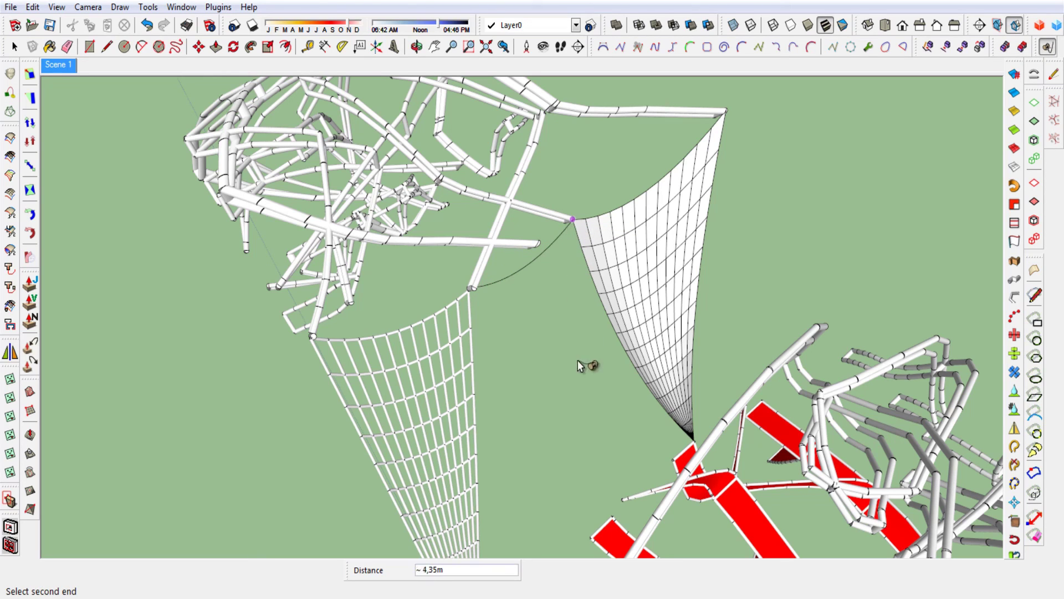
click(613, 515)
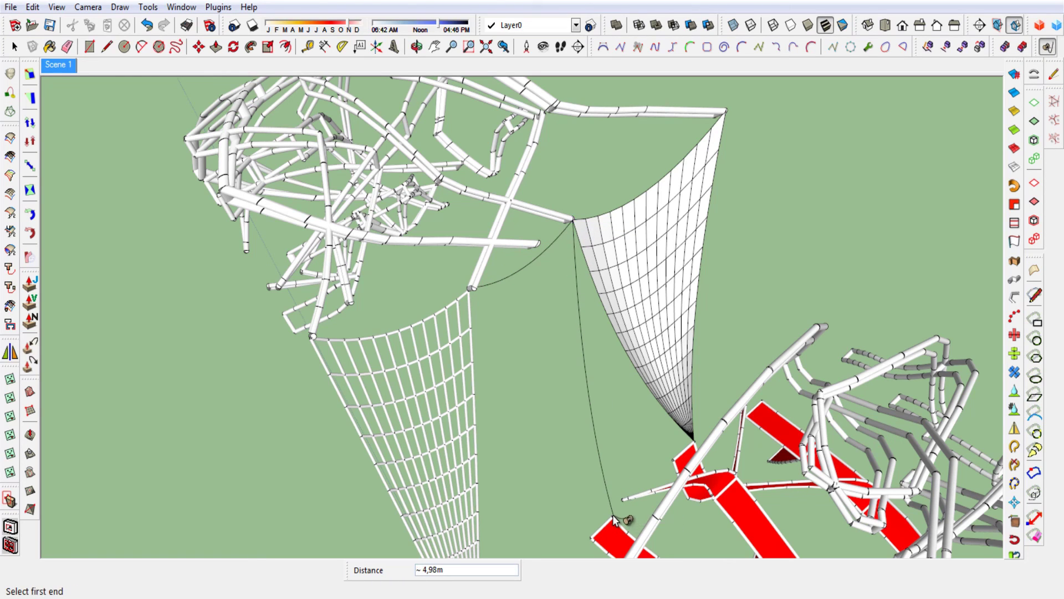
click(613, 513)
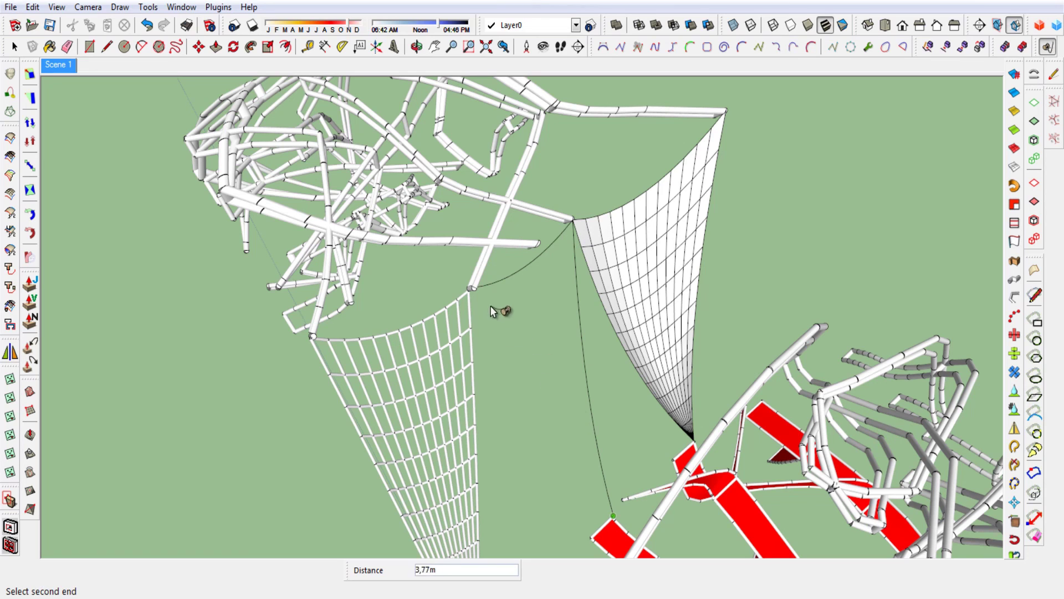
click(483, 286)
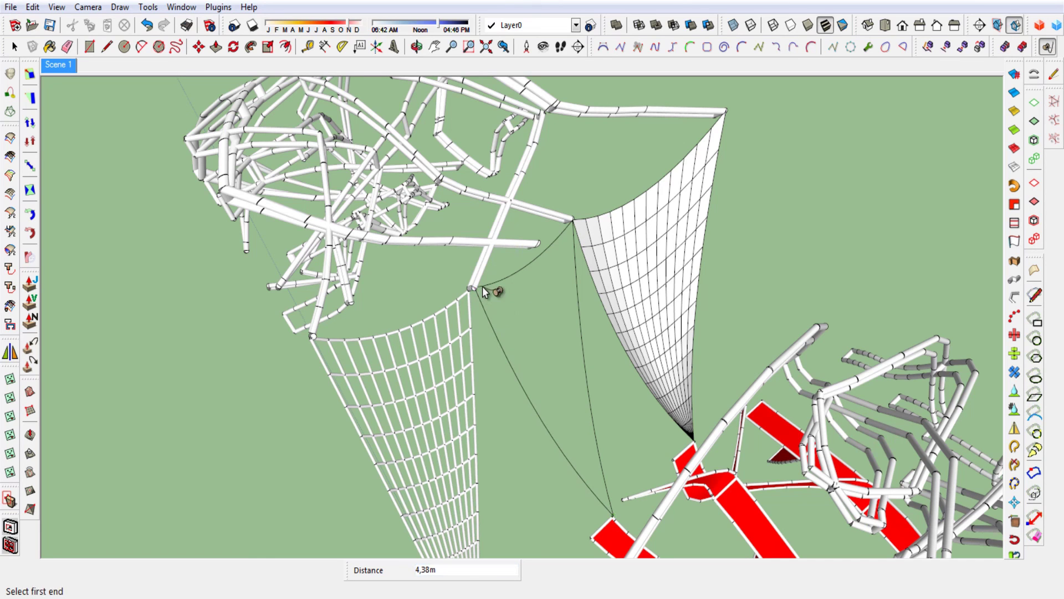
key(space)
middle_drag(506, 333, 499, 304)
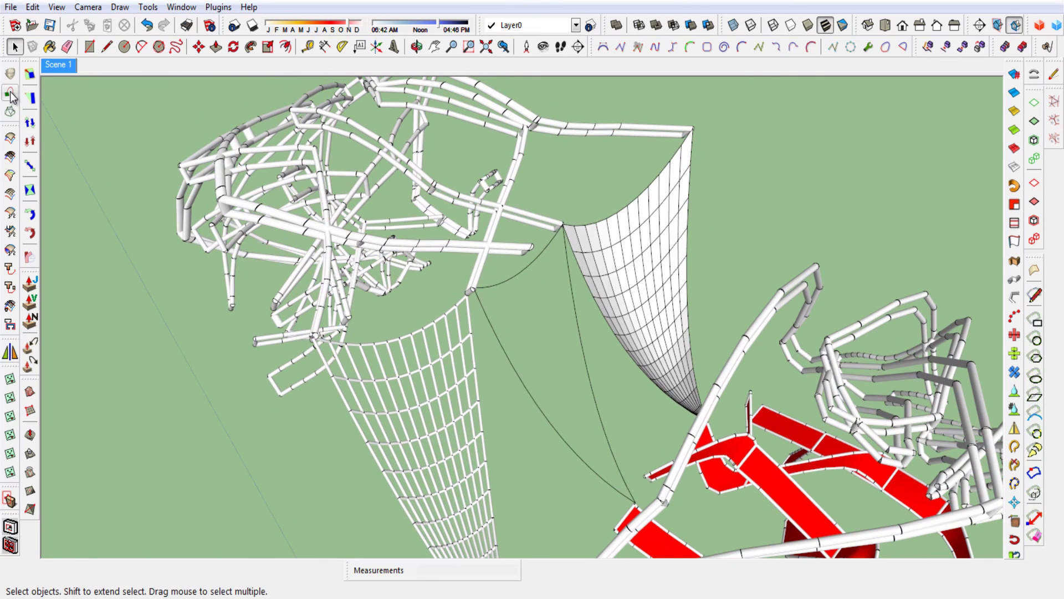
Extrude Edges by Rails using the top curve as profile, with reversed quad faces and rail curves erased
click(10, 138)
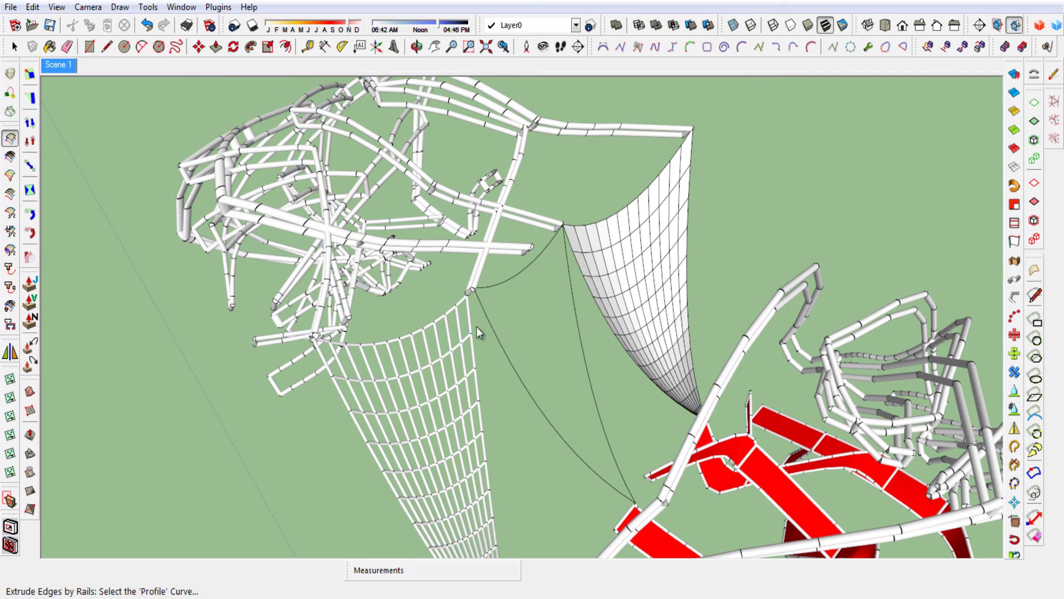
click(507, 279)
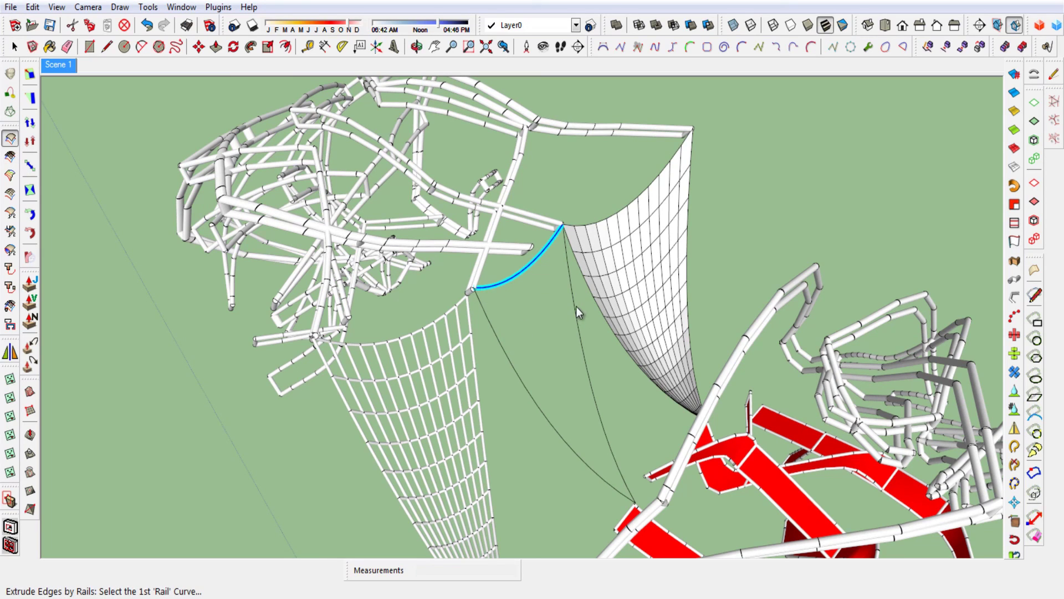
click(576, 307)
click(518, 368)
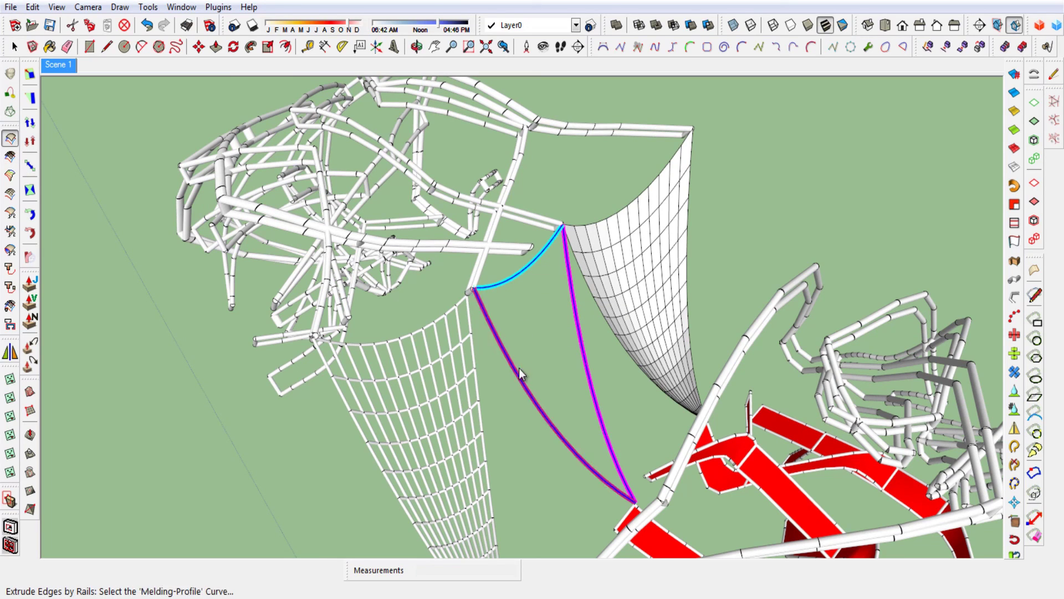
click(507, 282)
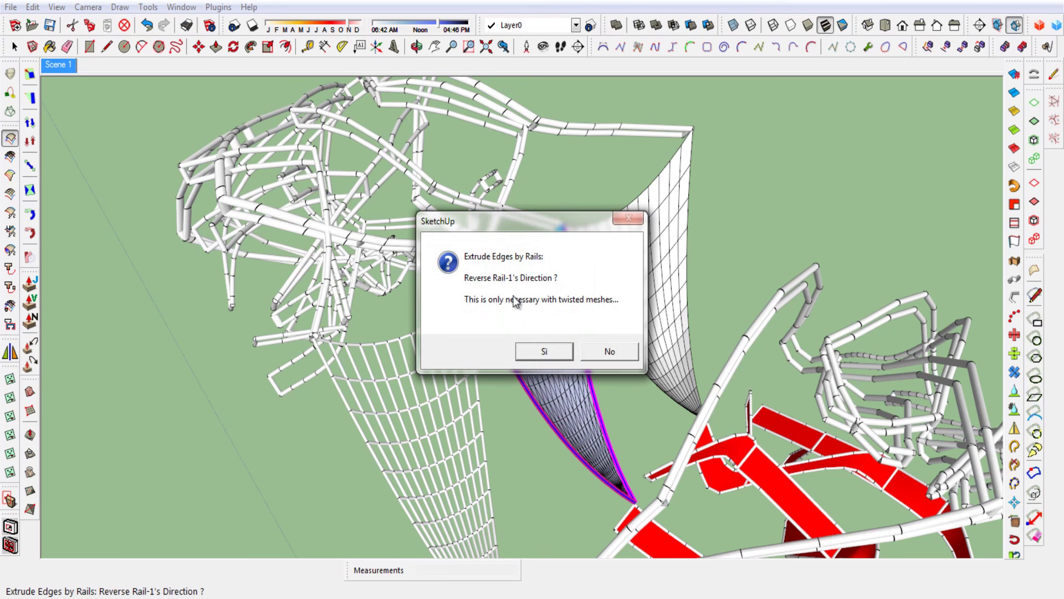
click(566, 350)
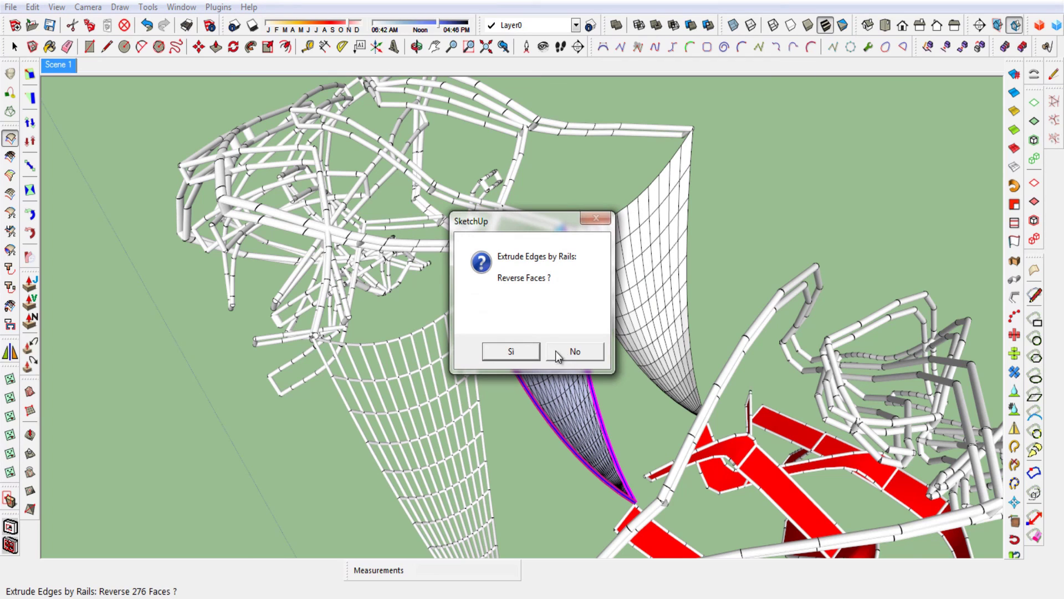
click(511, 352)
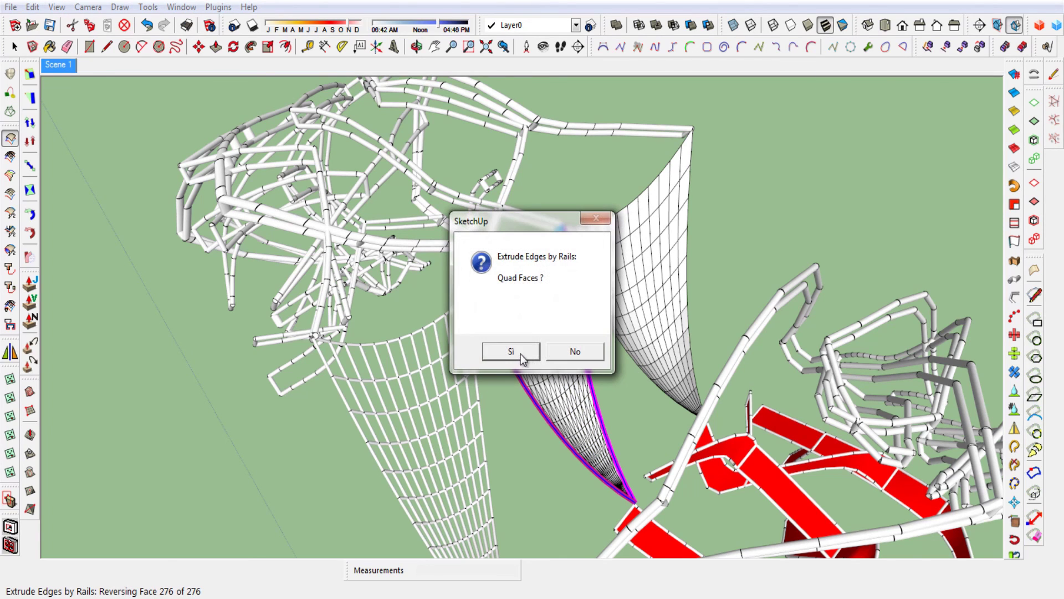
click(535, 351)
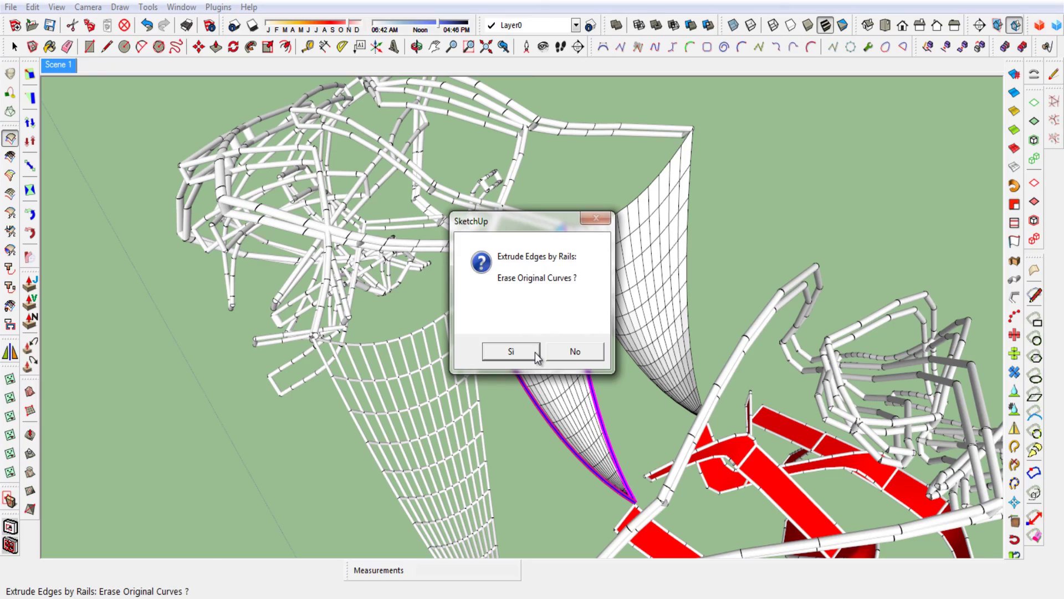
click(534, 351)
mouse_move(523, 426)
middle_down()
mouse_move(665, 313)
mouse_move(583, 308)
middle_up()
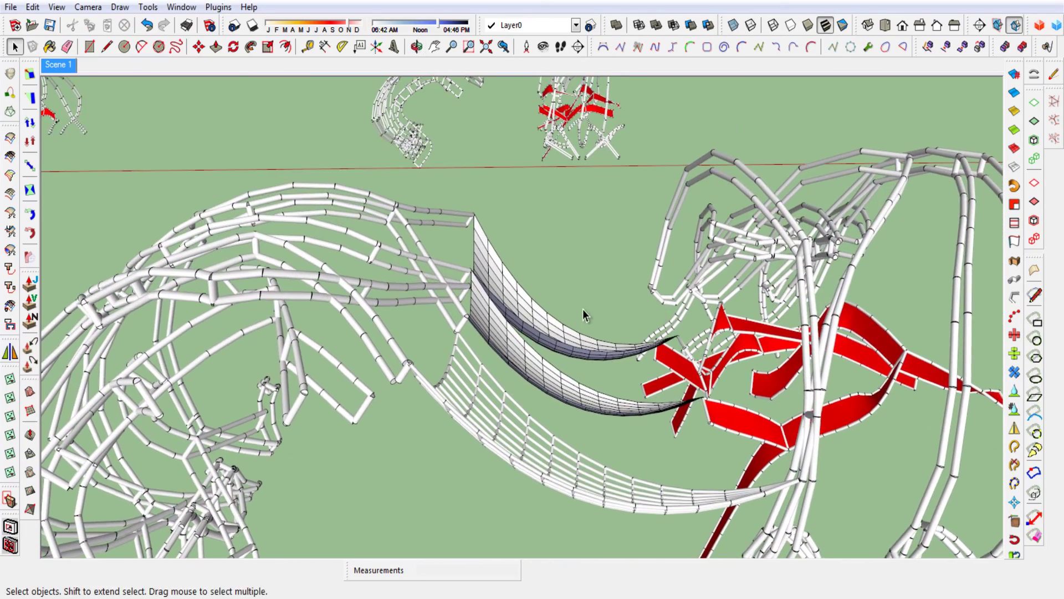
scroll(471, 332, down, 3)
scroll(500, 316, down, 3)
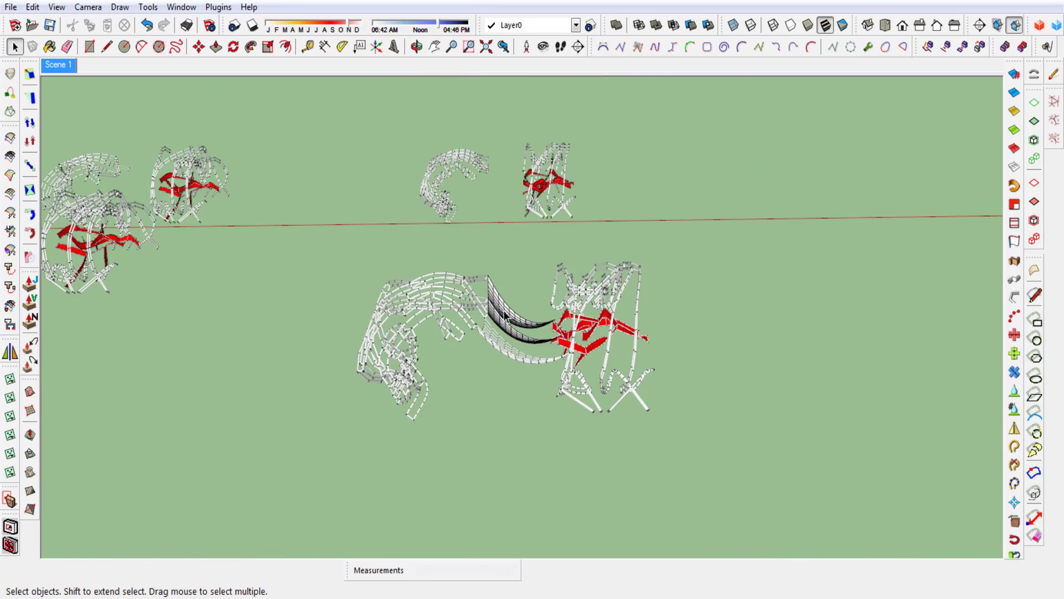
middle_drag(499, 316, 980, 489)
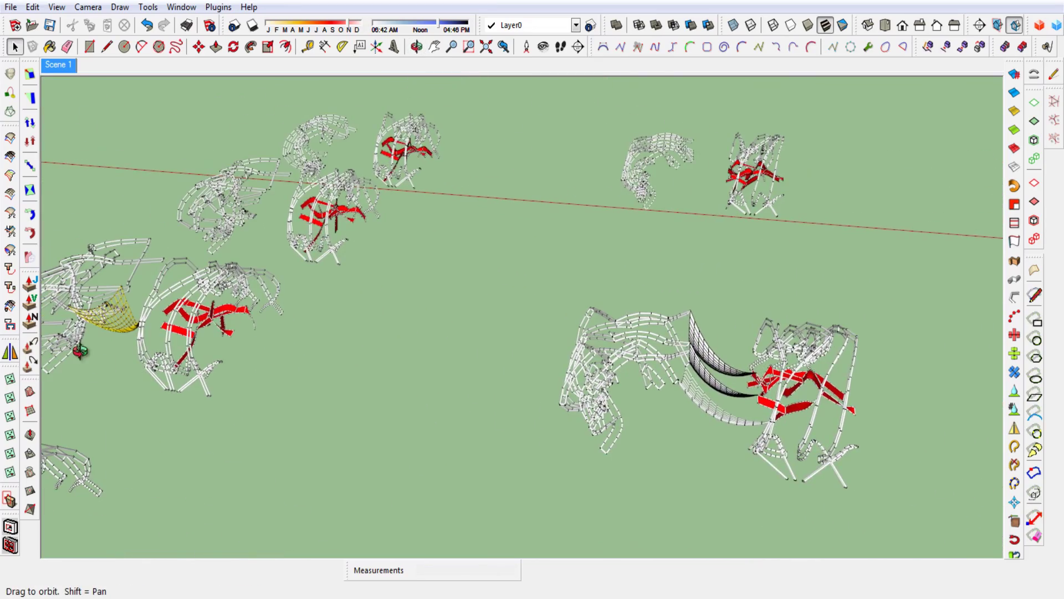
mouse_move(73, 345)
middle_down()
mouse_move(292, 442)
mouse_move(280, 415)
middle_up()
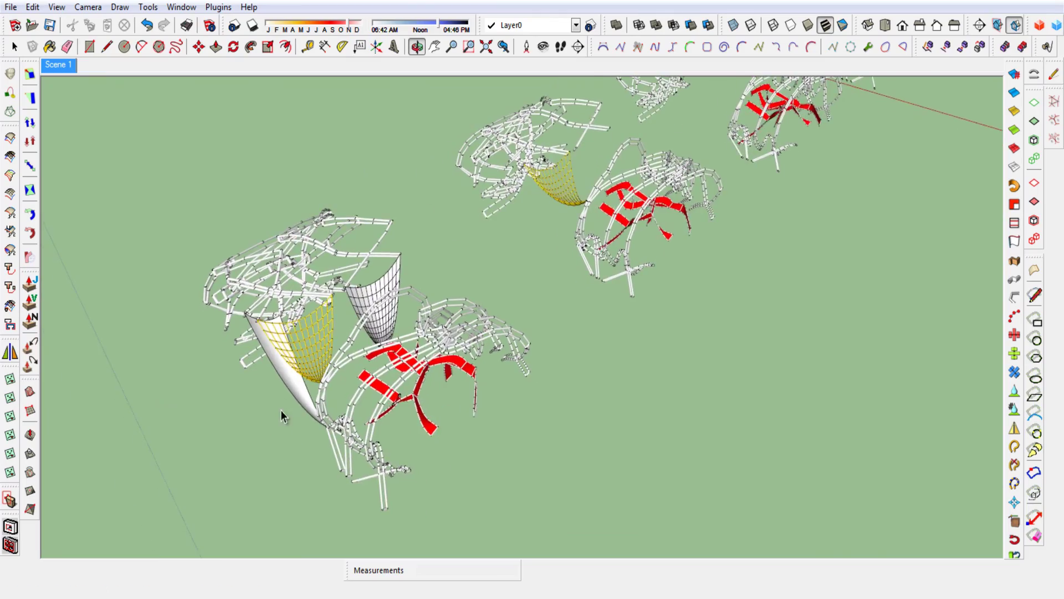
scroll(308, 391, up, 5)
scroll(332, 382, down, 3)
mouse_move(333, 382)
middle_down()
mouse_move(424, 364)
mouse_move(482, 311)
mouse_move(491, 375)
mouse_move(449, 430)
mouse_move(411, 396)
mouse_move(396, 338)
middle_up()
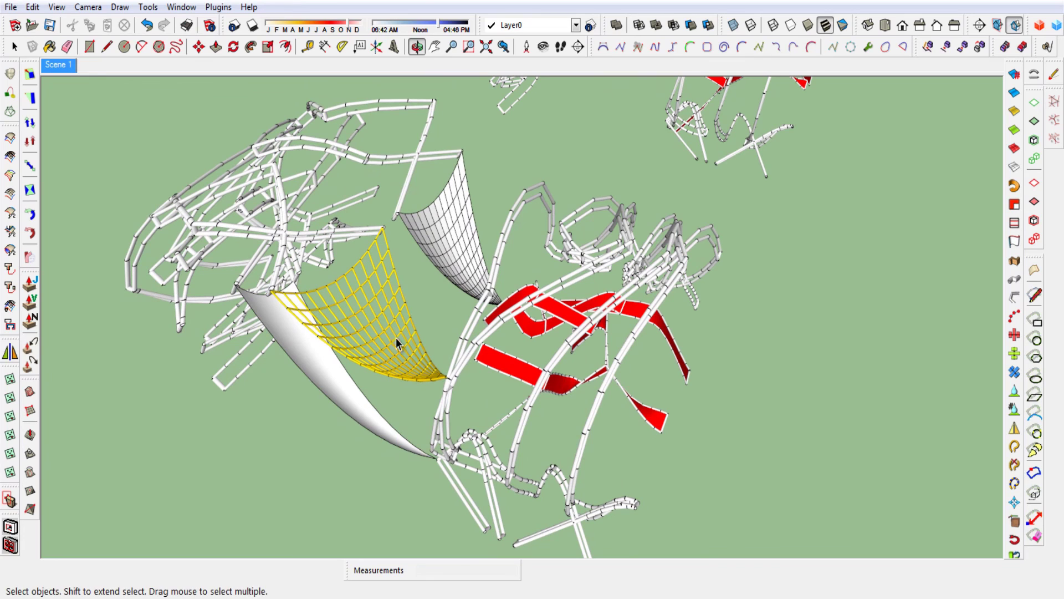
Switch to the Scene 1 view and orbit around the teal, yellow and red nets
click(54, 66)
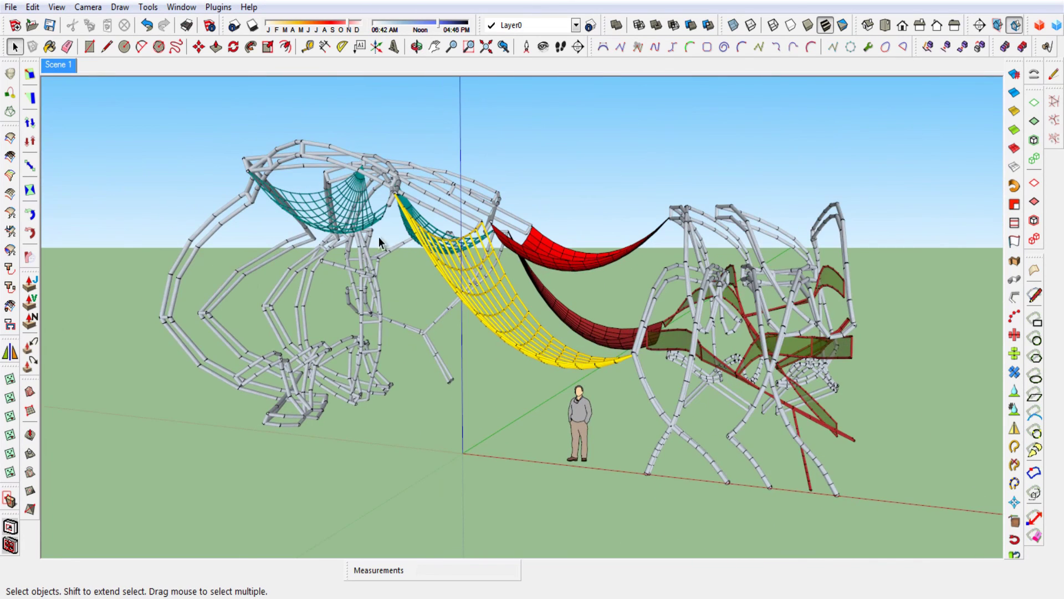
middle_drag(382, 264, 400, 277)
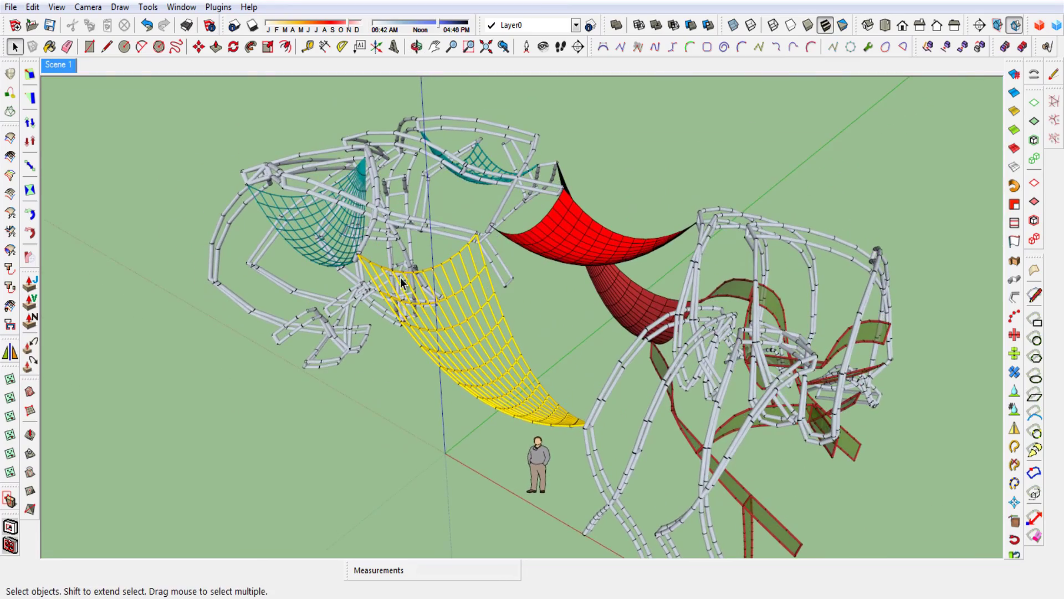
mouse_move(539, 313)
middle_down()
mouse_move(575, 420)
mouse_move(523, 254)
mouse_move(486, 298)
mouse_move(527, 370)
middle_up()
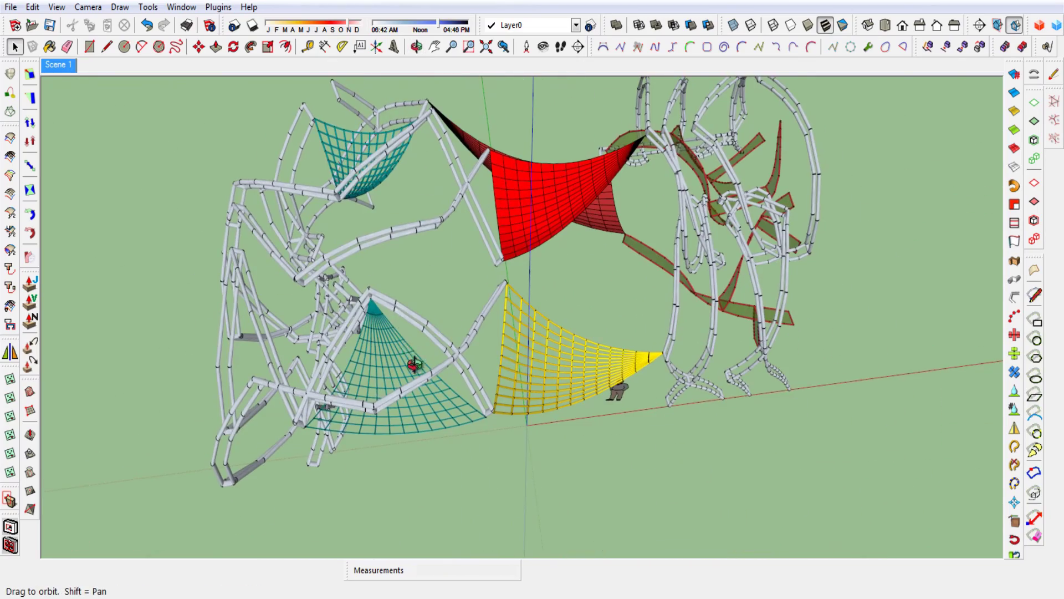
mouse_move(405, 318)
middle_down()
mouse_move(498, 344)
mouse_move(521, 205)
mouse_move(421, 222)
mouse_move(374, 255)
middle_up()
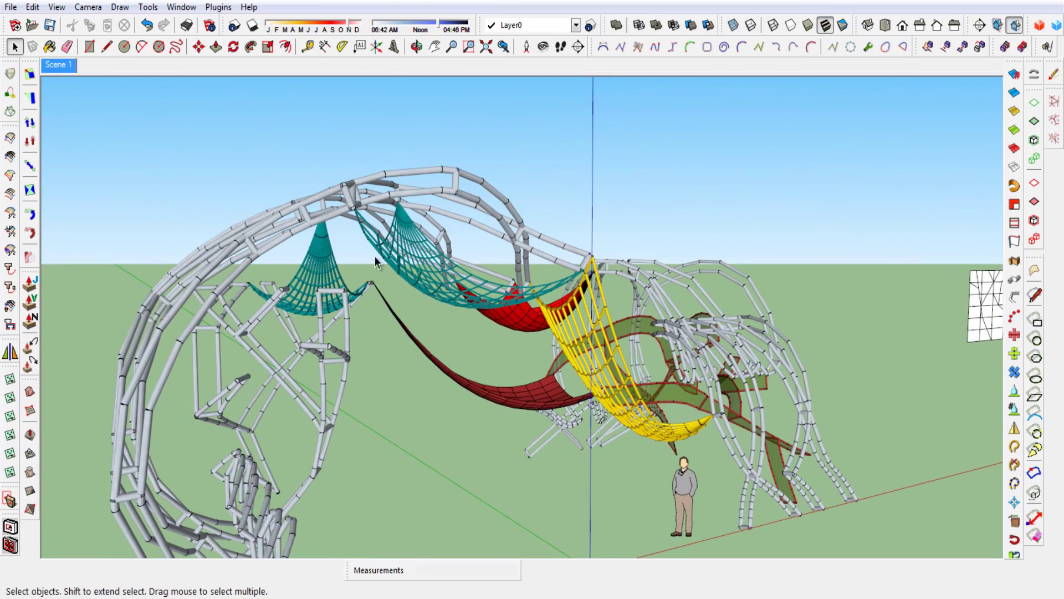
mouse_move(600, 397)
middle_down()
mouse_move(465, 439)
mouse_move(577, 440)
mouse_move(482, 461)
mouse_move(272, 333)
mouse_move(266, 316)
middle_up()
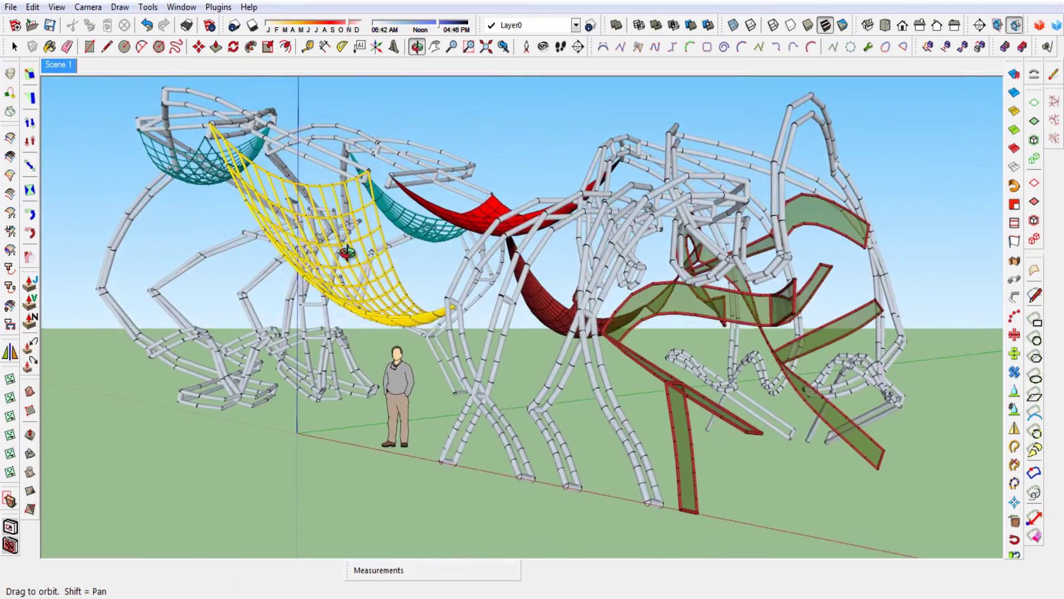
middle_drag(347, 252, 348, 250)
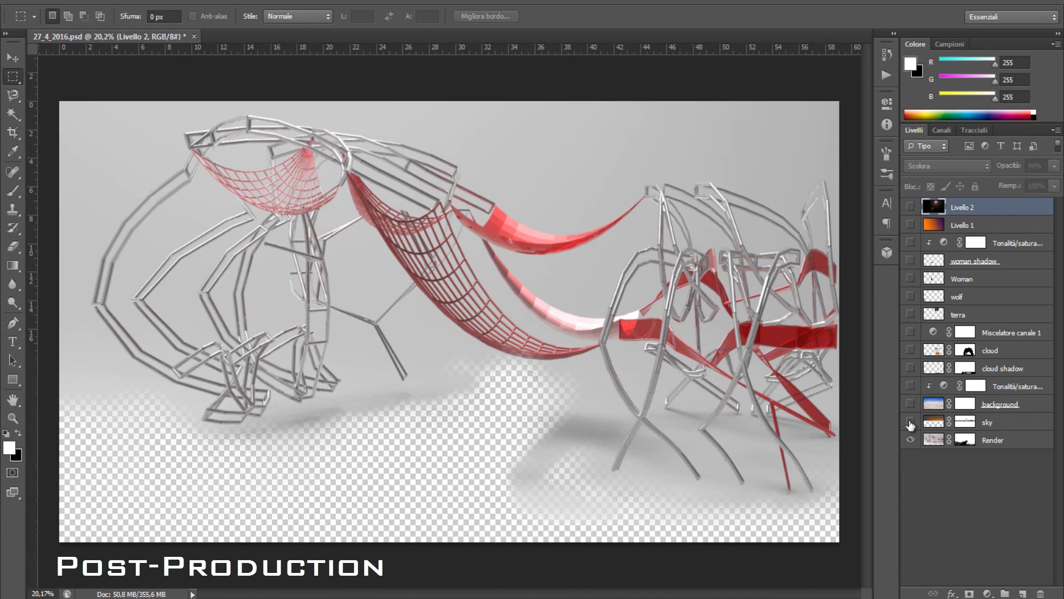
Show the sunset and blue sky, salt-flat ground, cloud shadow, orange smoke, and pink channel-mixer tint
click(910, 423)
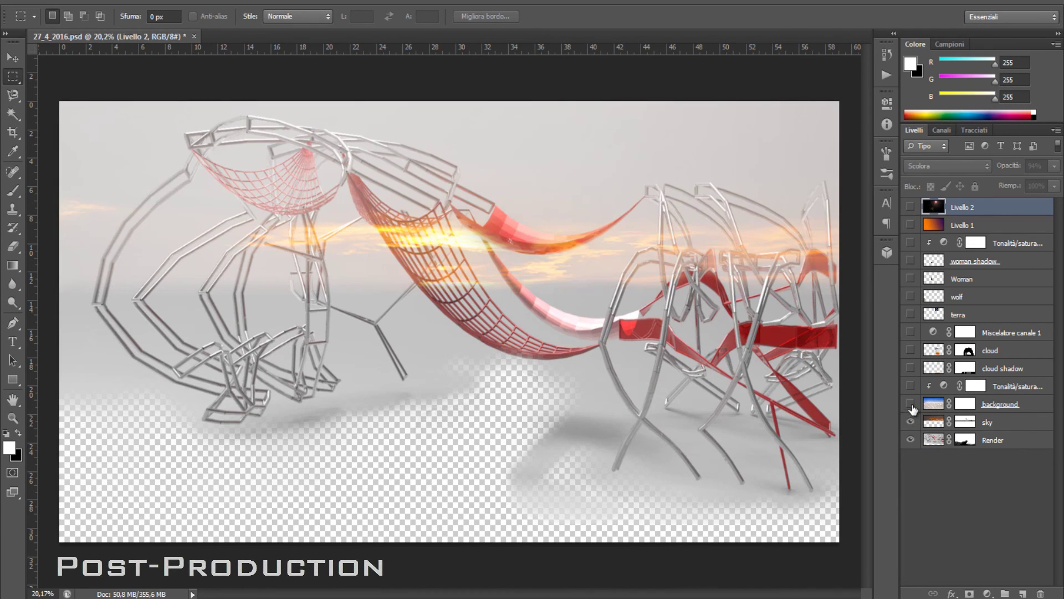
click(910, 404)
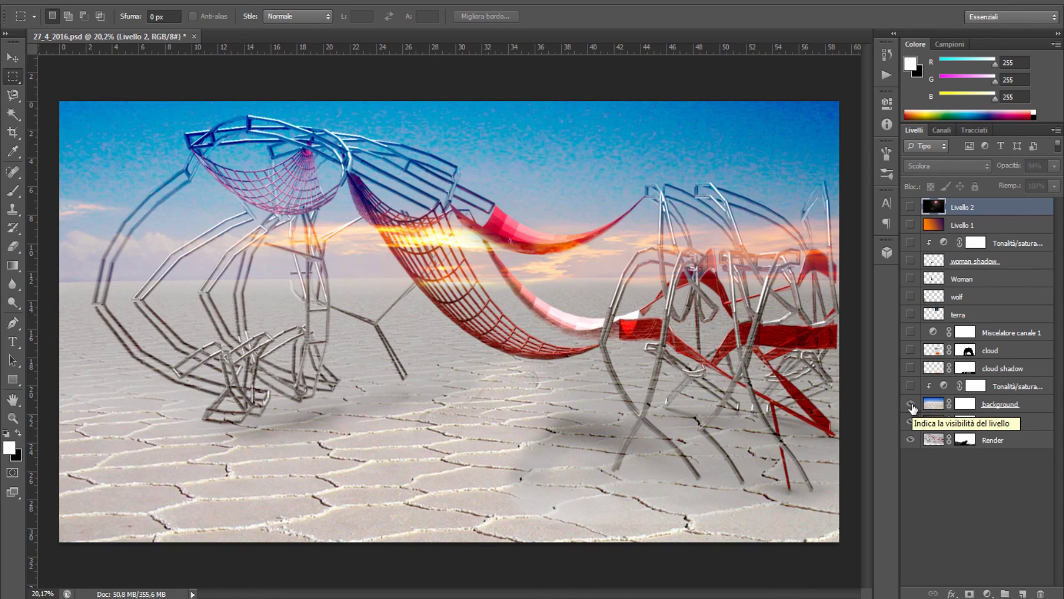
click(909, 387)
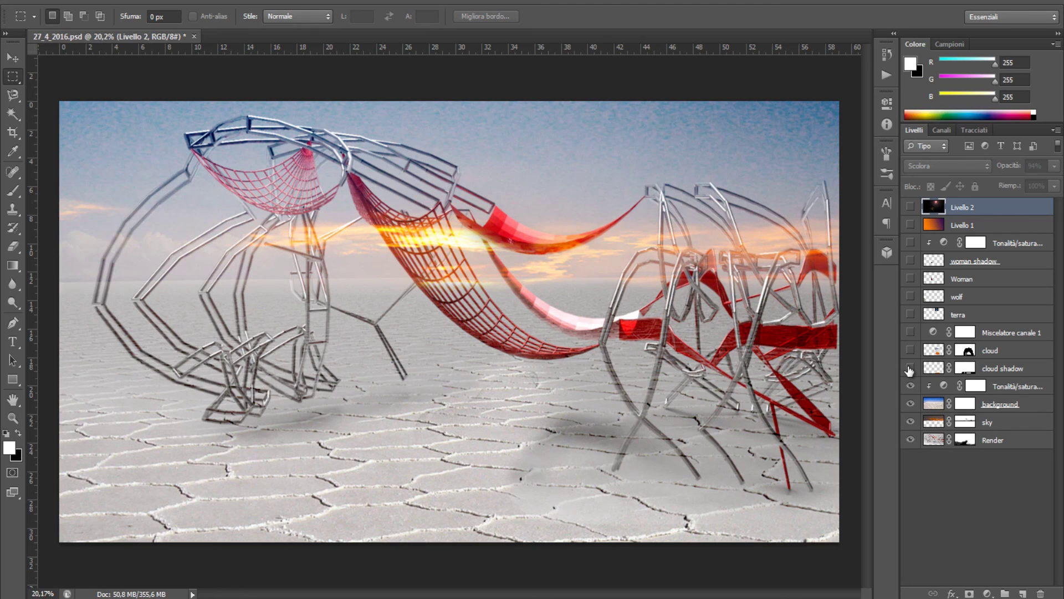
click(910, 368)
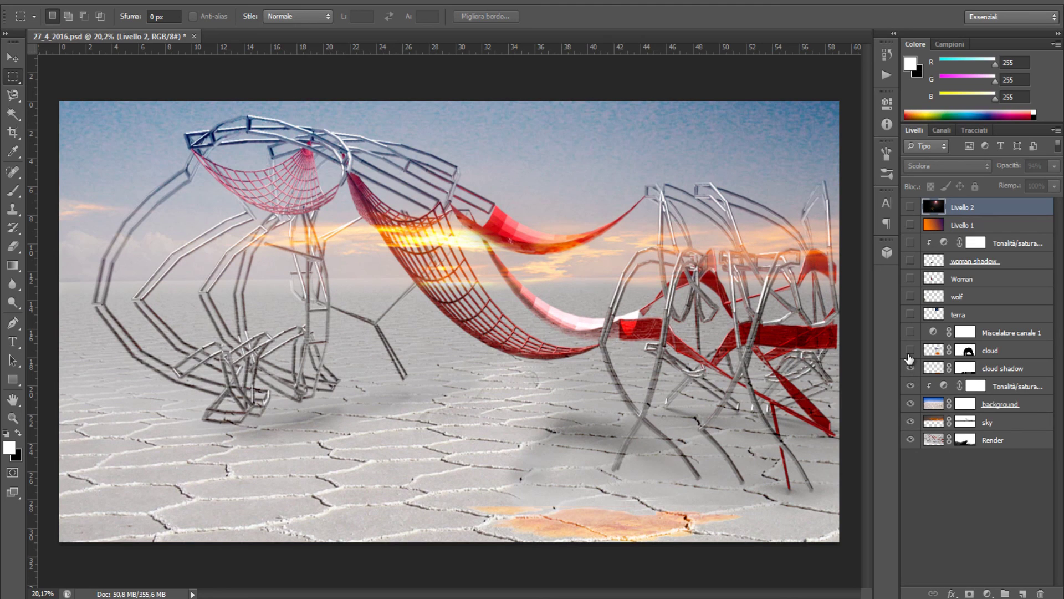
click(910, 351)
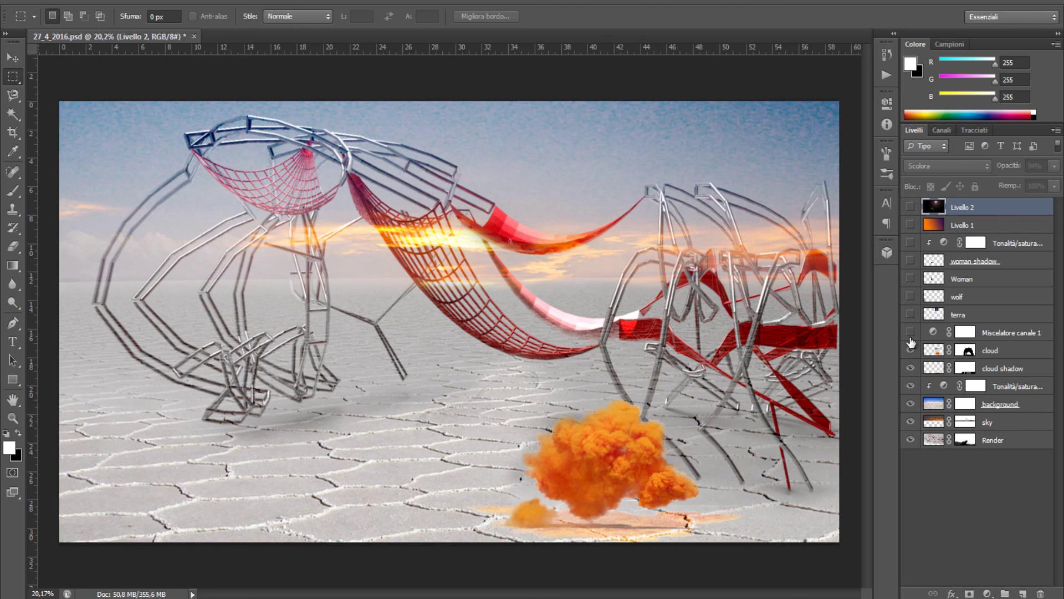
click(910, 332)
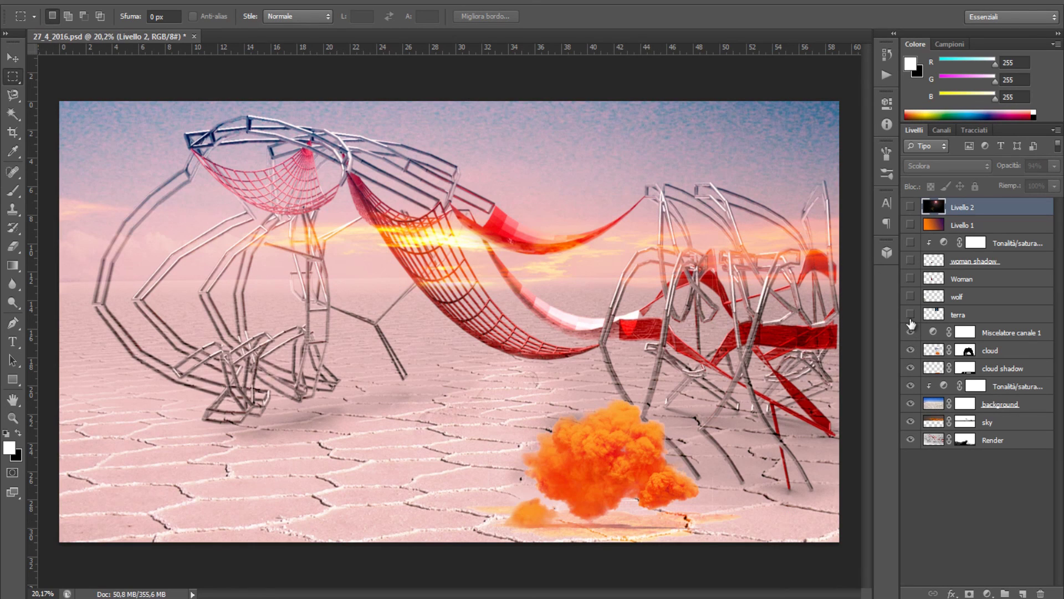
Show the moon, wolf, woman and her shadow, plus the Livello 1 and Livello 2 grading layers
click(910, 315)
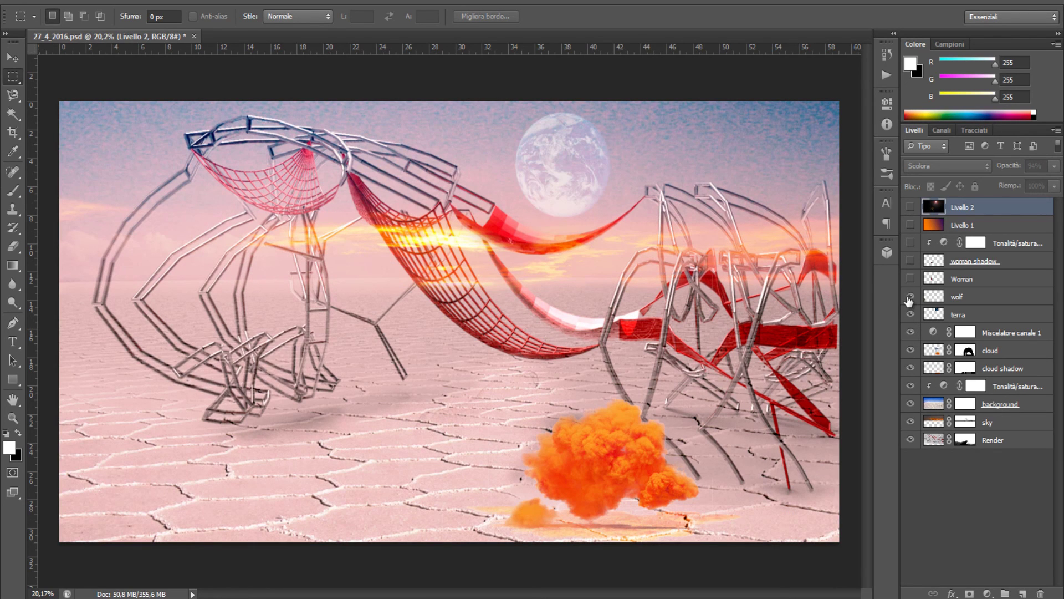
click(909, 297)
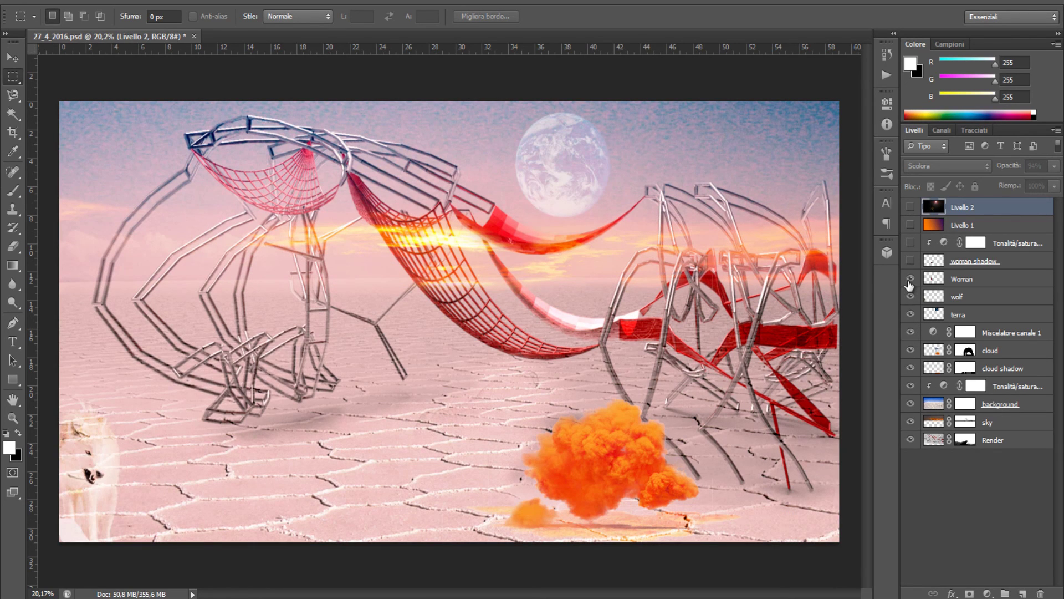
click(909, 280)
click(909, 261)
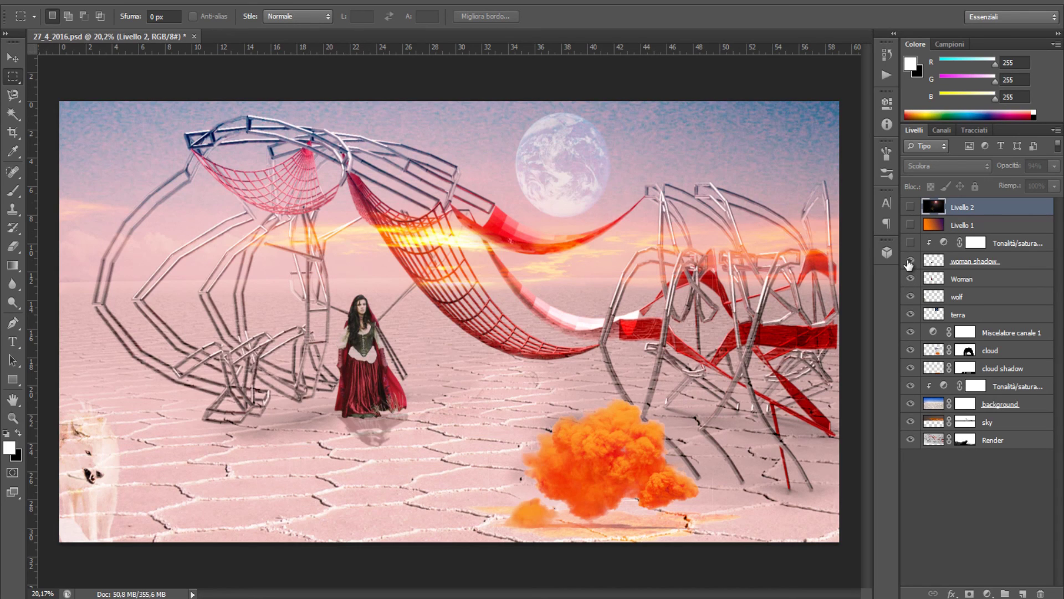
click(910, 243)
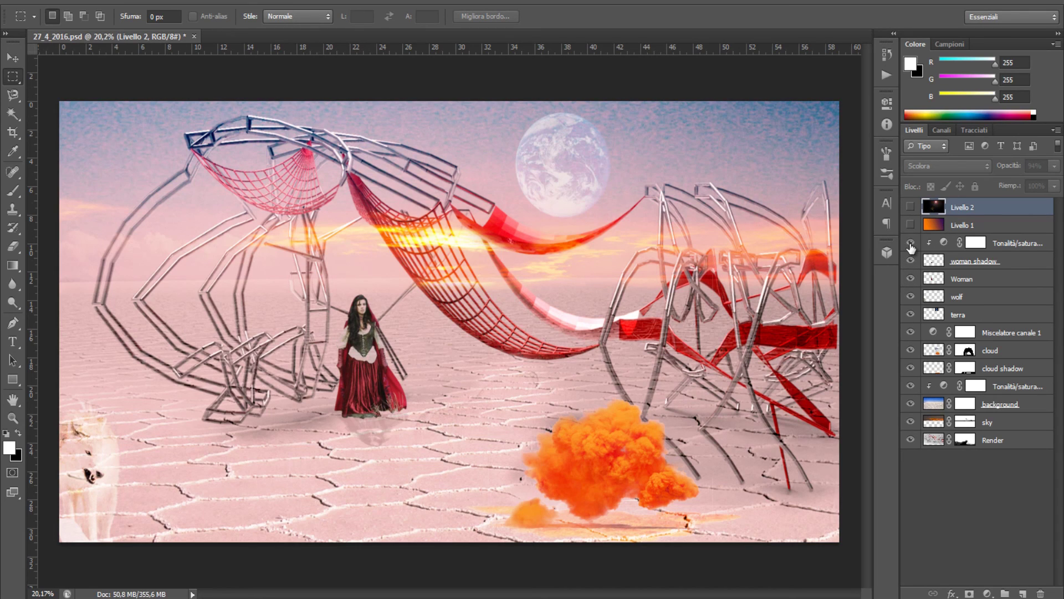
click(910, 226)
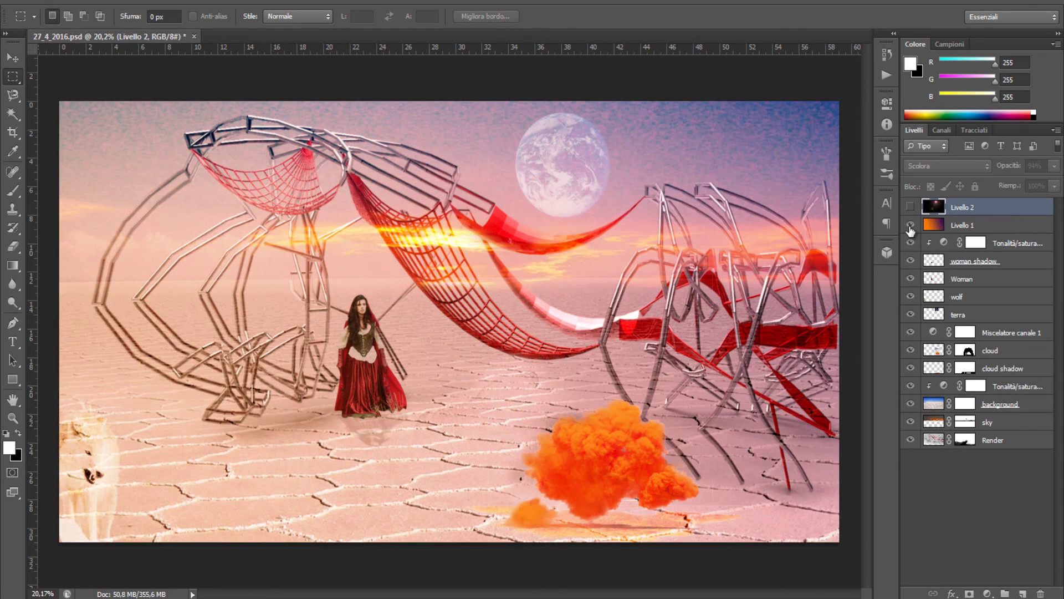
click(912, 208)
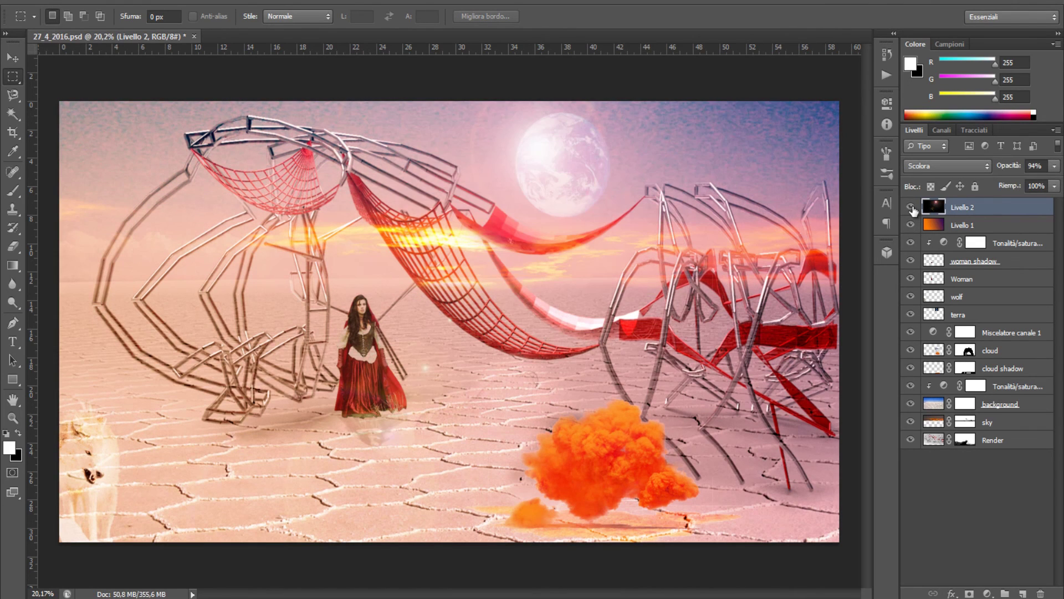